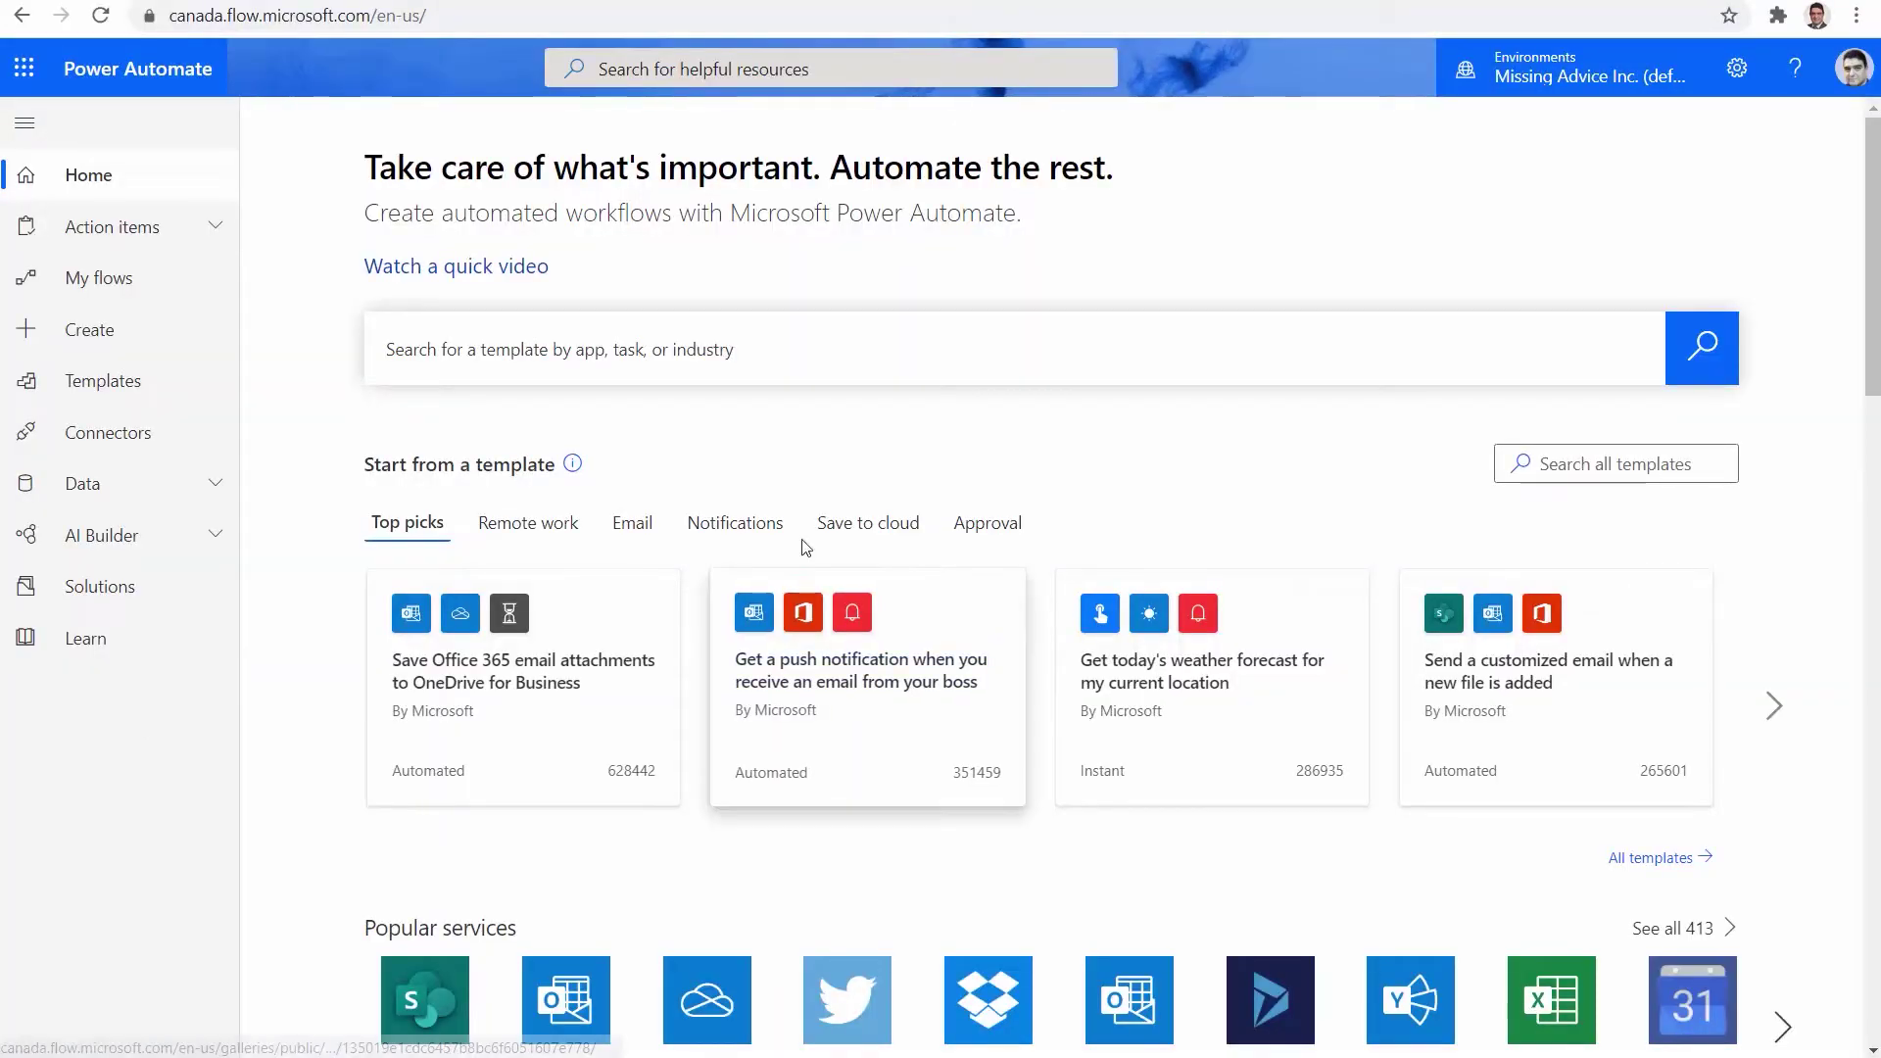
# Step: Go to Power Automate's Create page for building a new flow
pyautogui.click(109, 338)
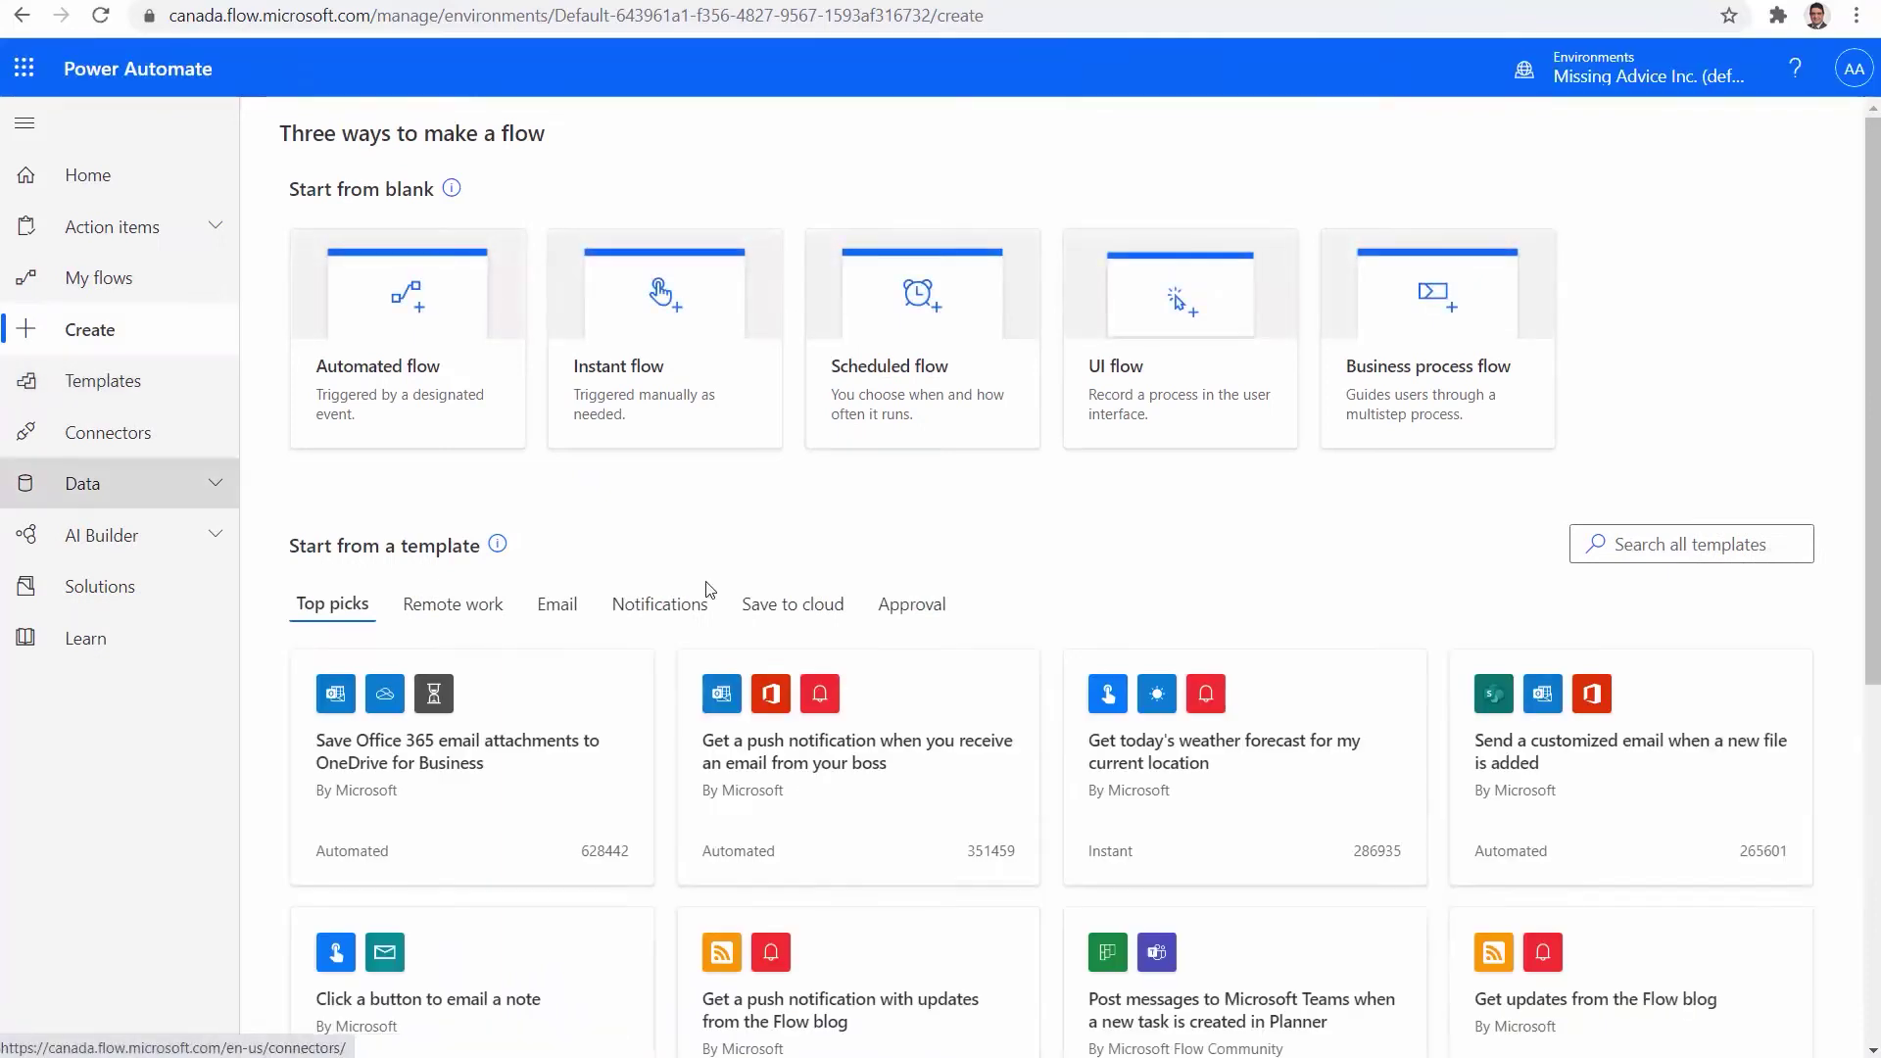
# Step: Create an instant flow named 'Dummy Flow' with a PowerApps trigger
pyautogui.click(651, 372)
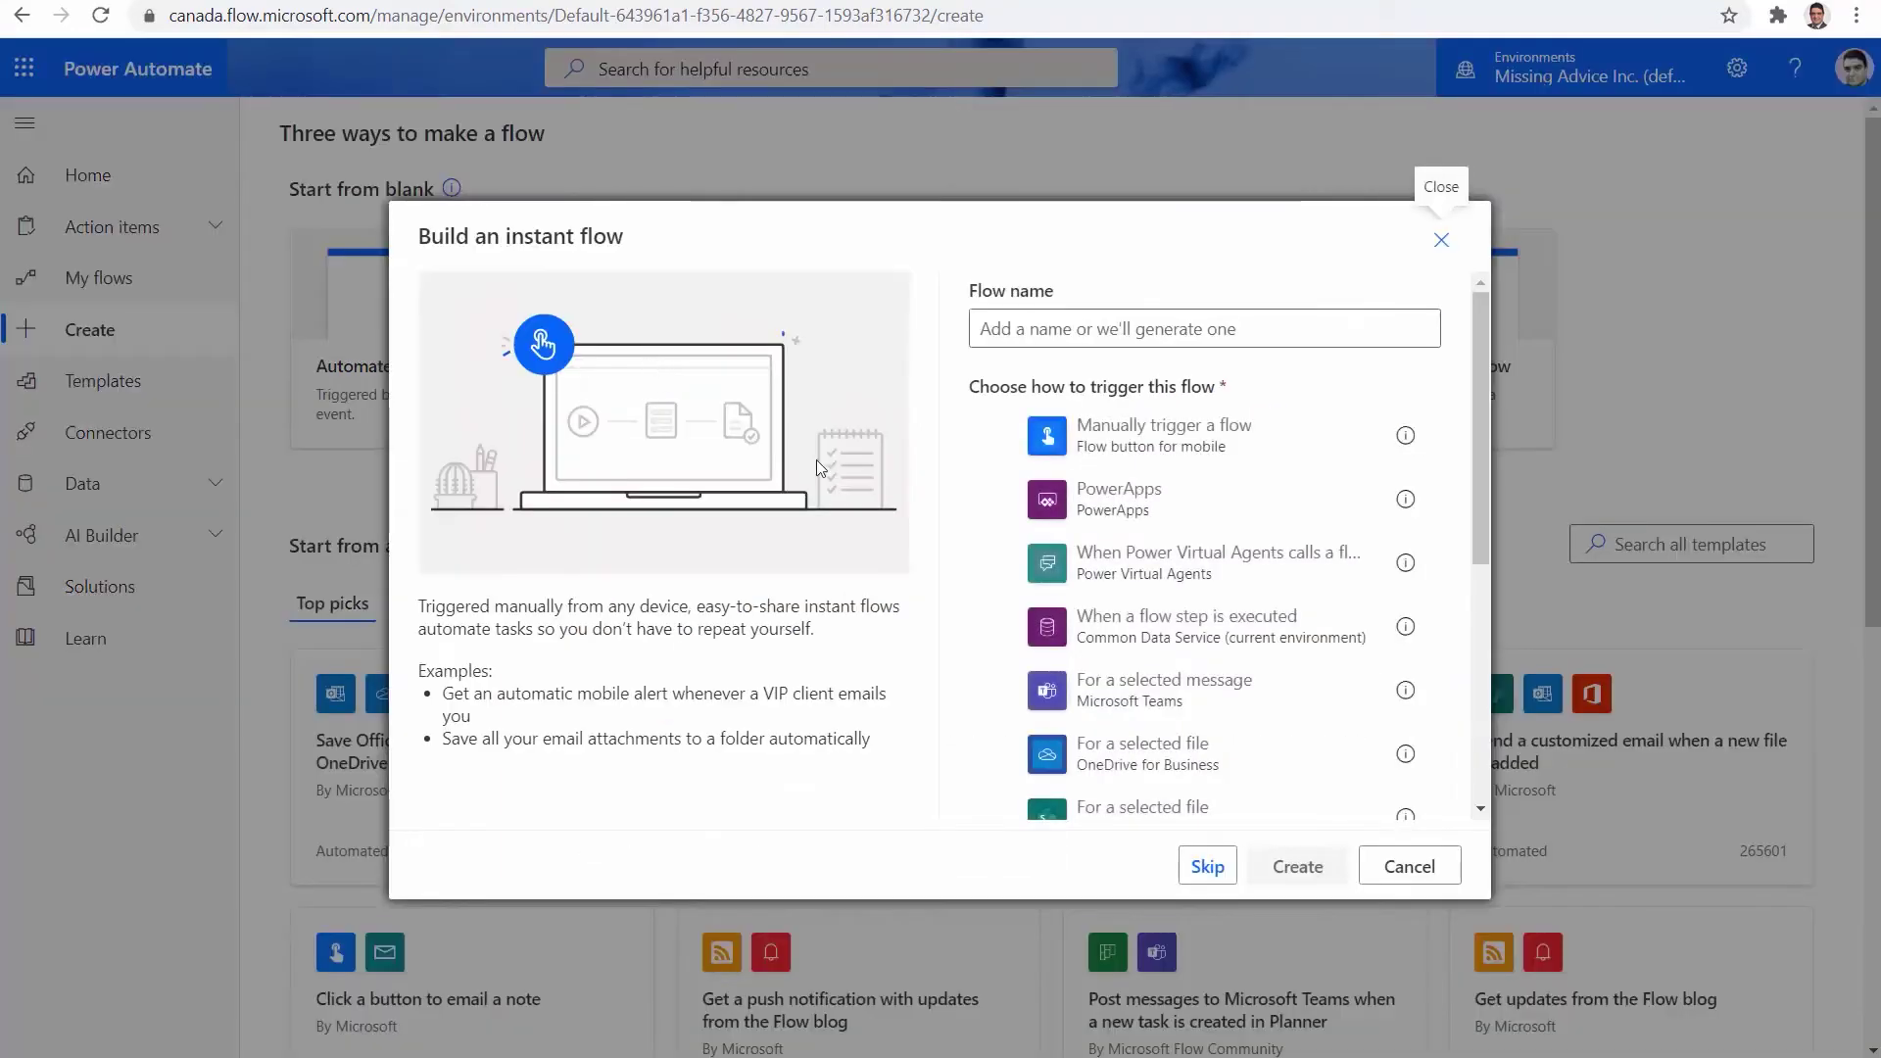
pyautogui.click(1109, 338)
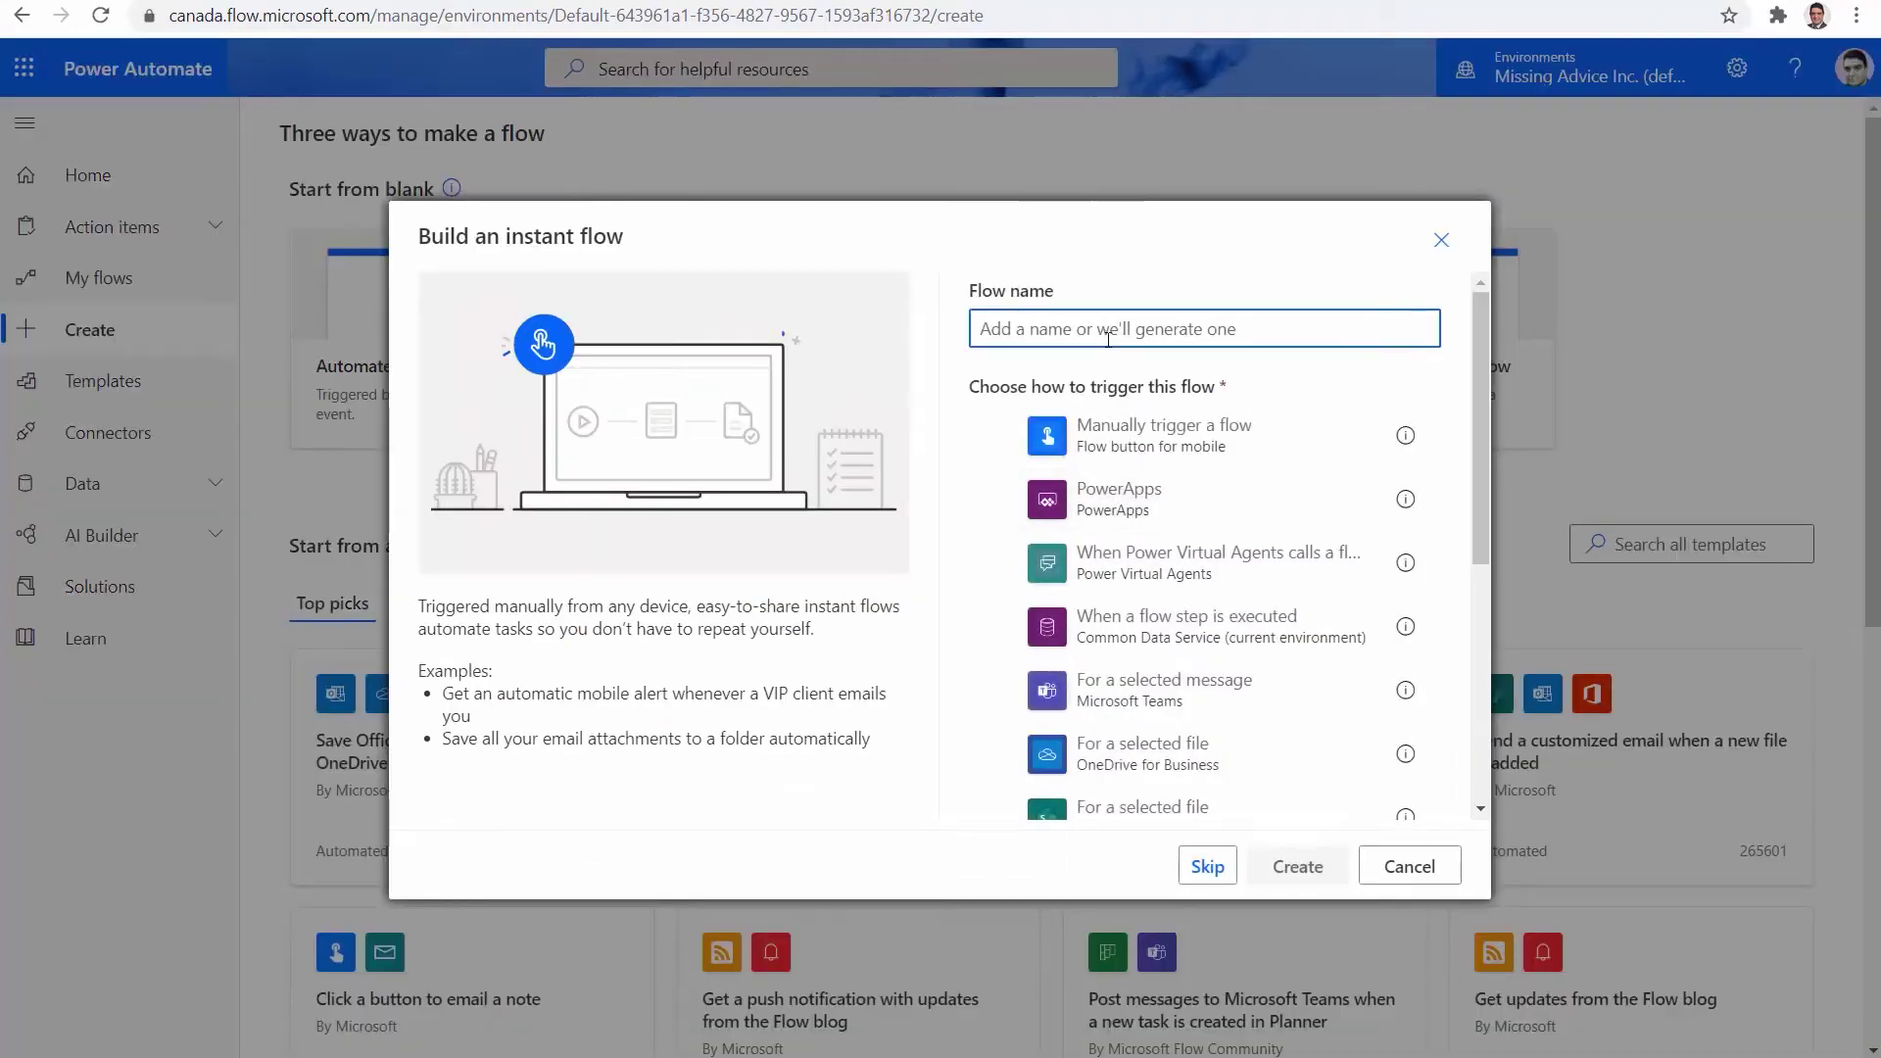
pyautogui.write('Dumm')
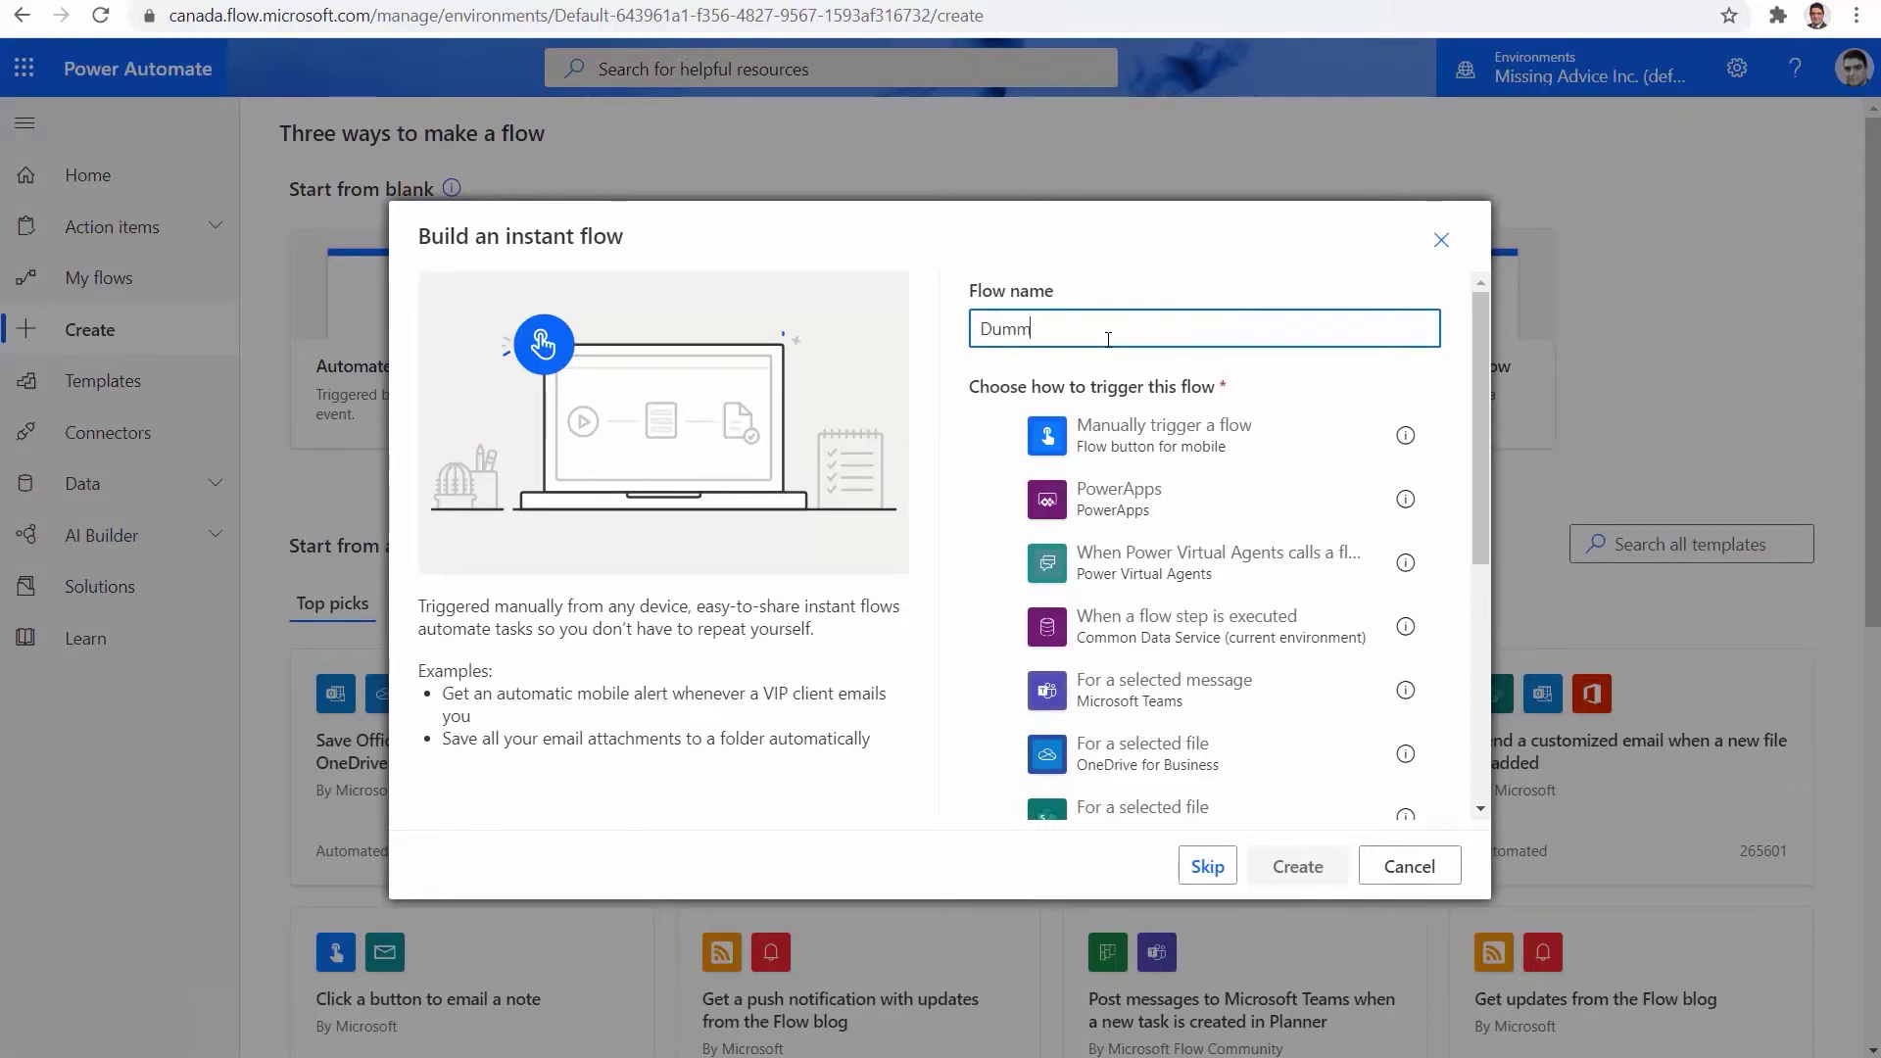
pyautogui.write('y Flow')
pyautogui.click(1098, 522)
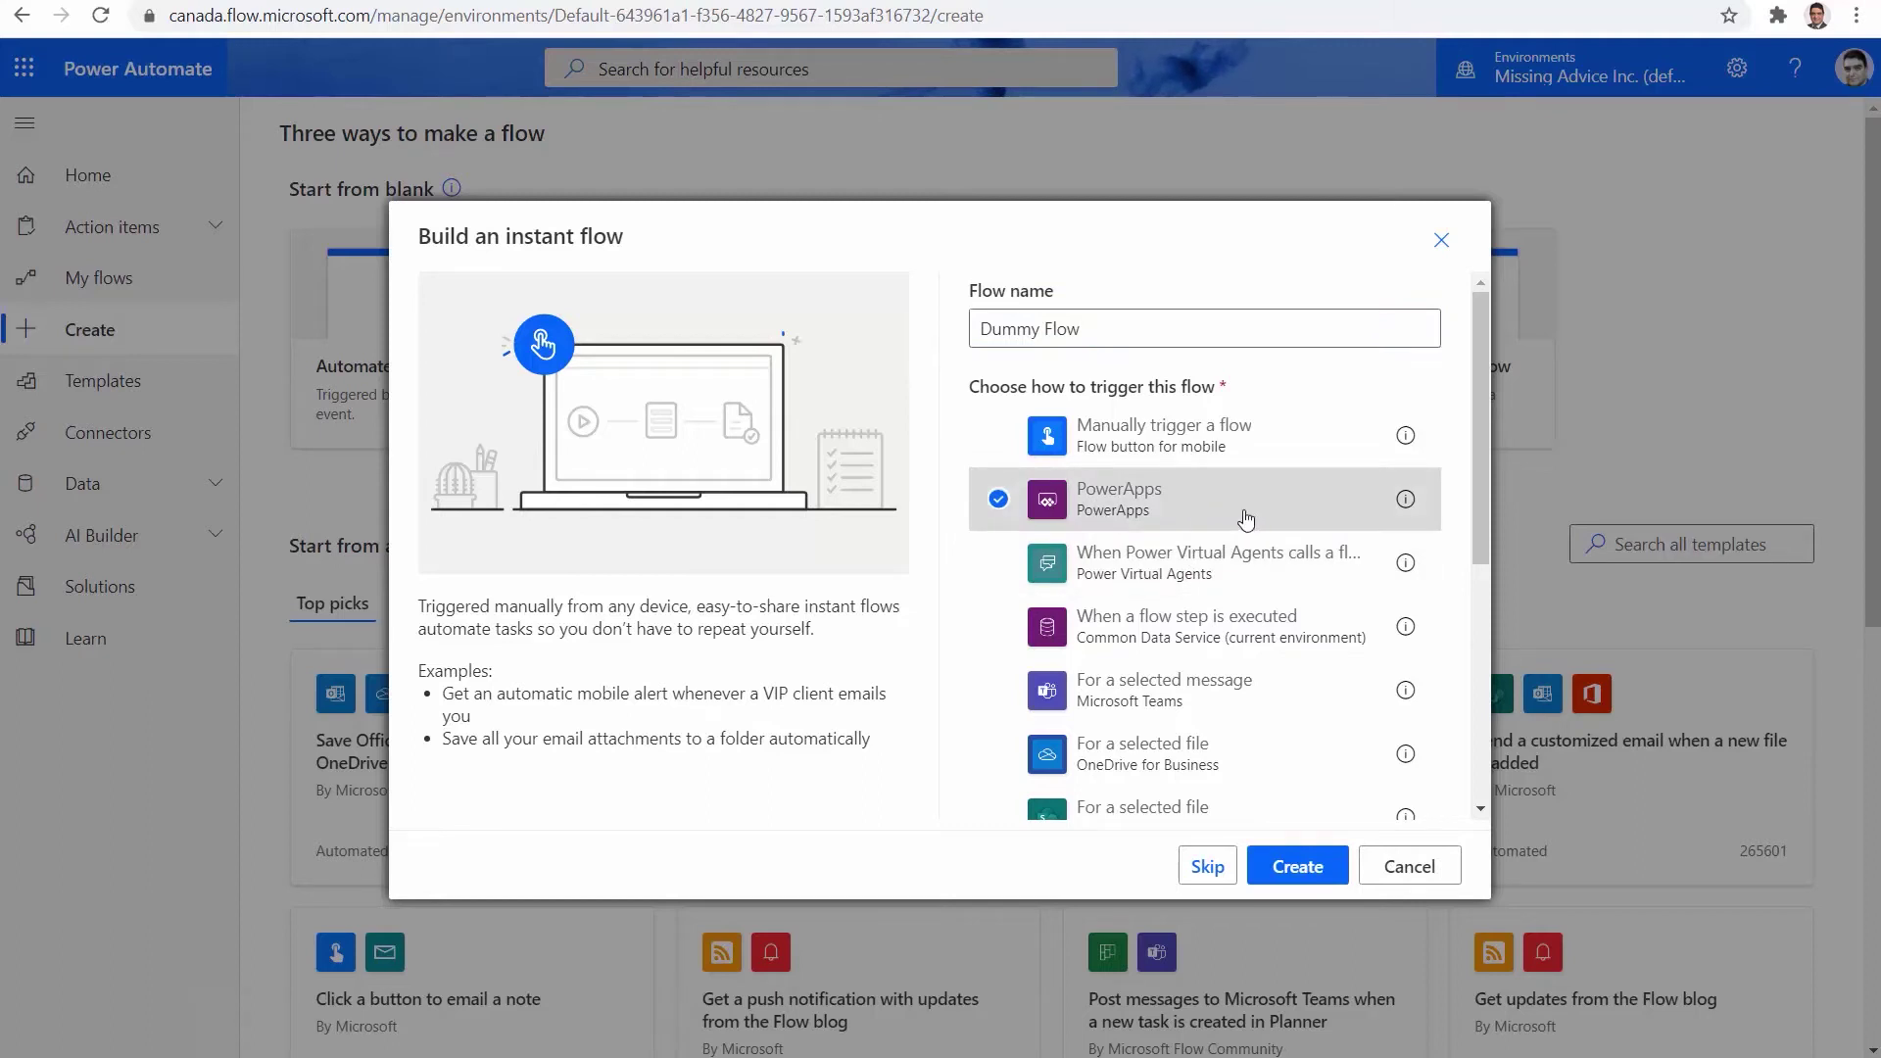
pyautogui.click(1316, 873)
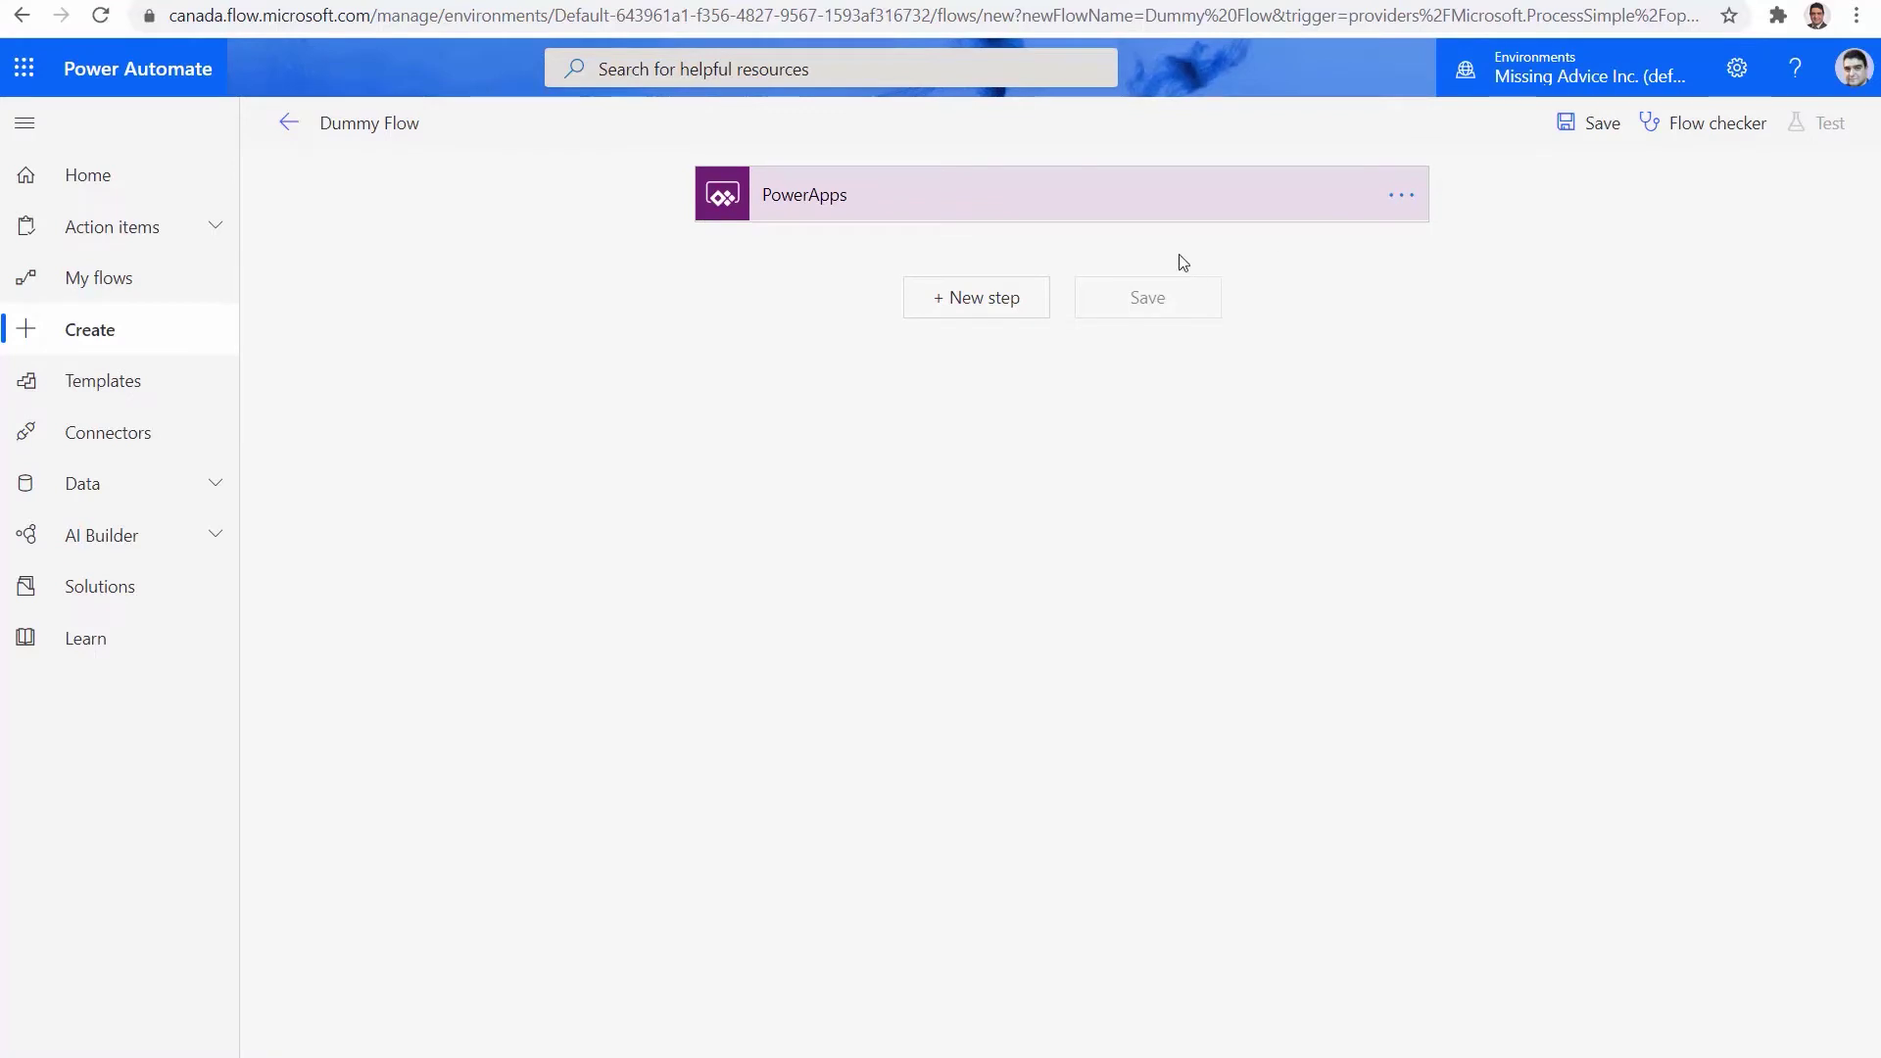
# Step: Add an Initialize variable step declaring a String variable named FirstName
pyautogui.click(997, 305)
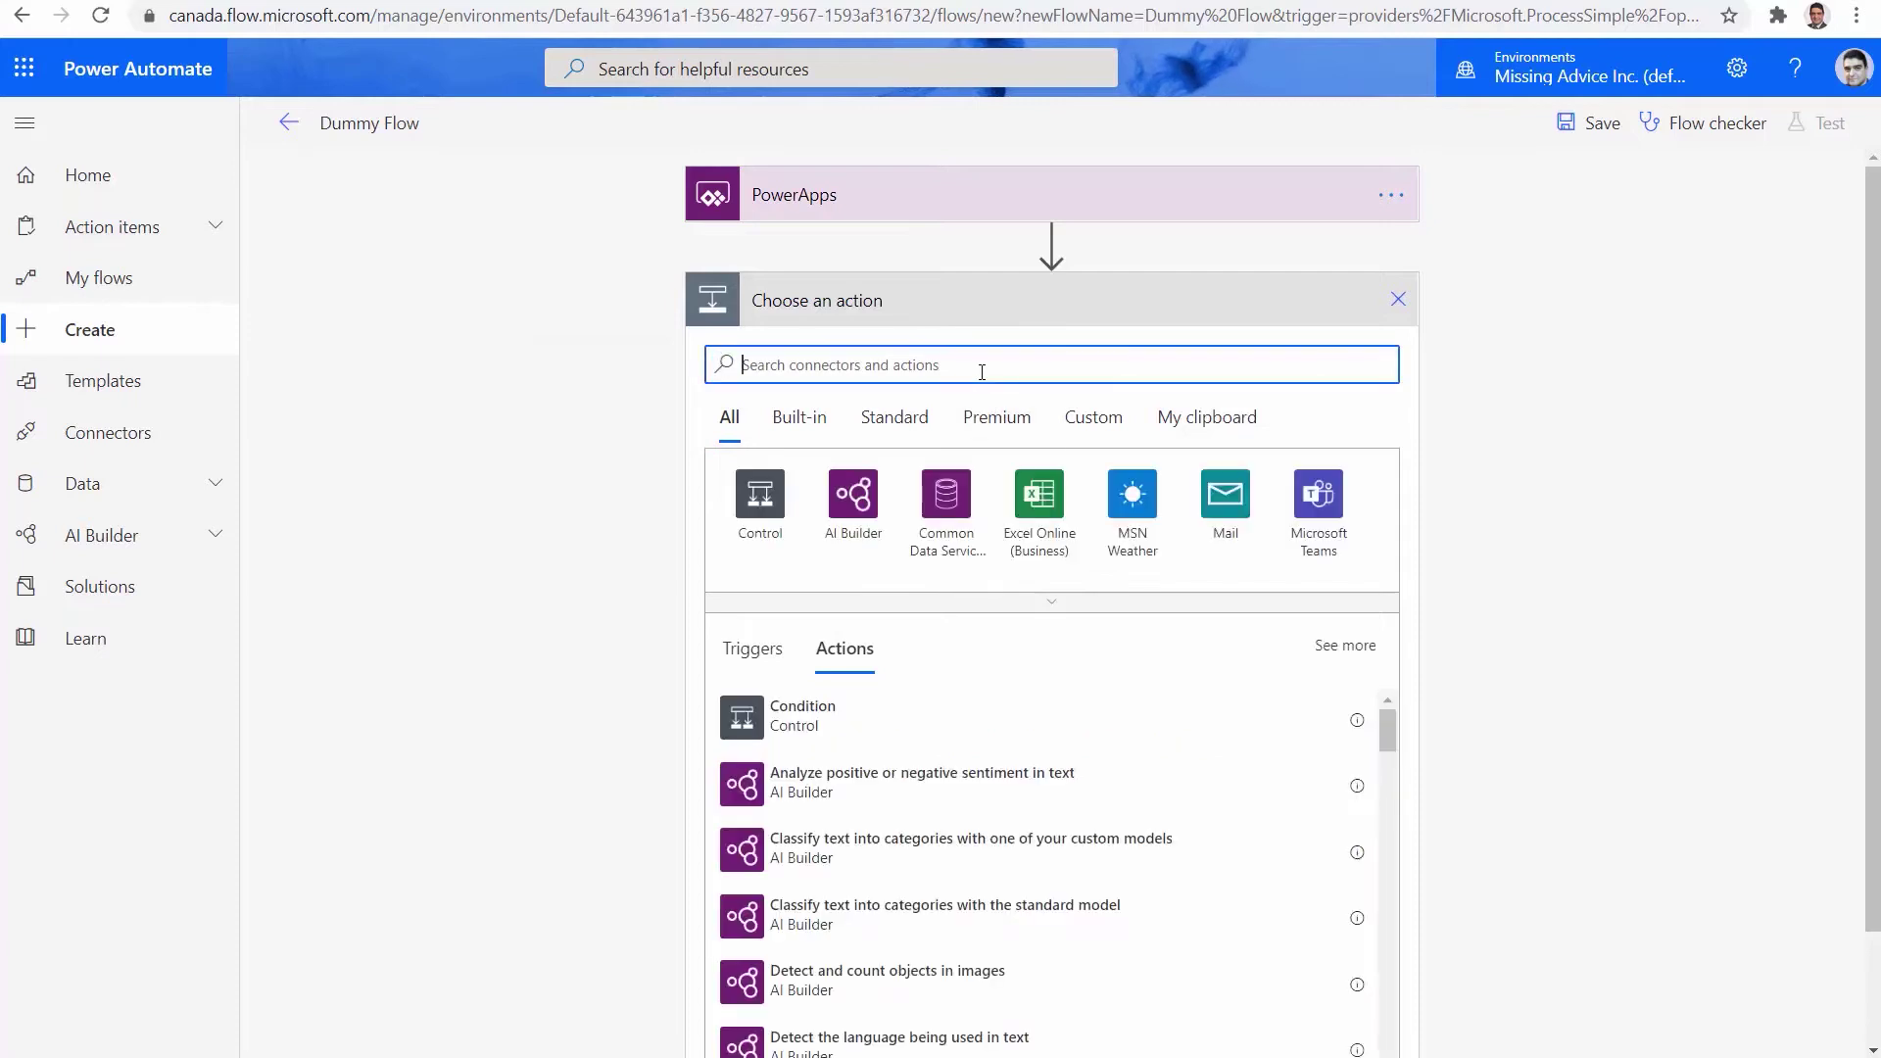
pyautogui.write('Variable')
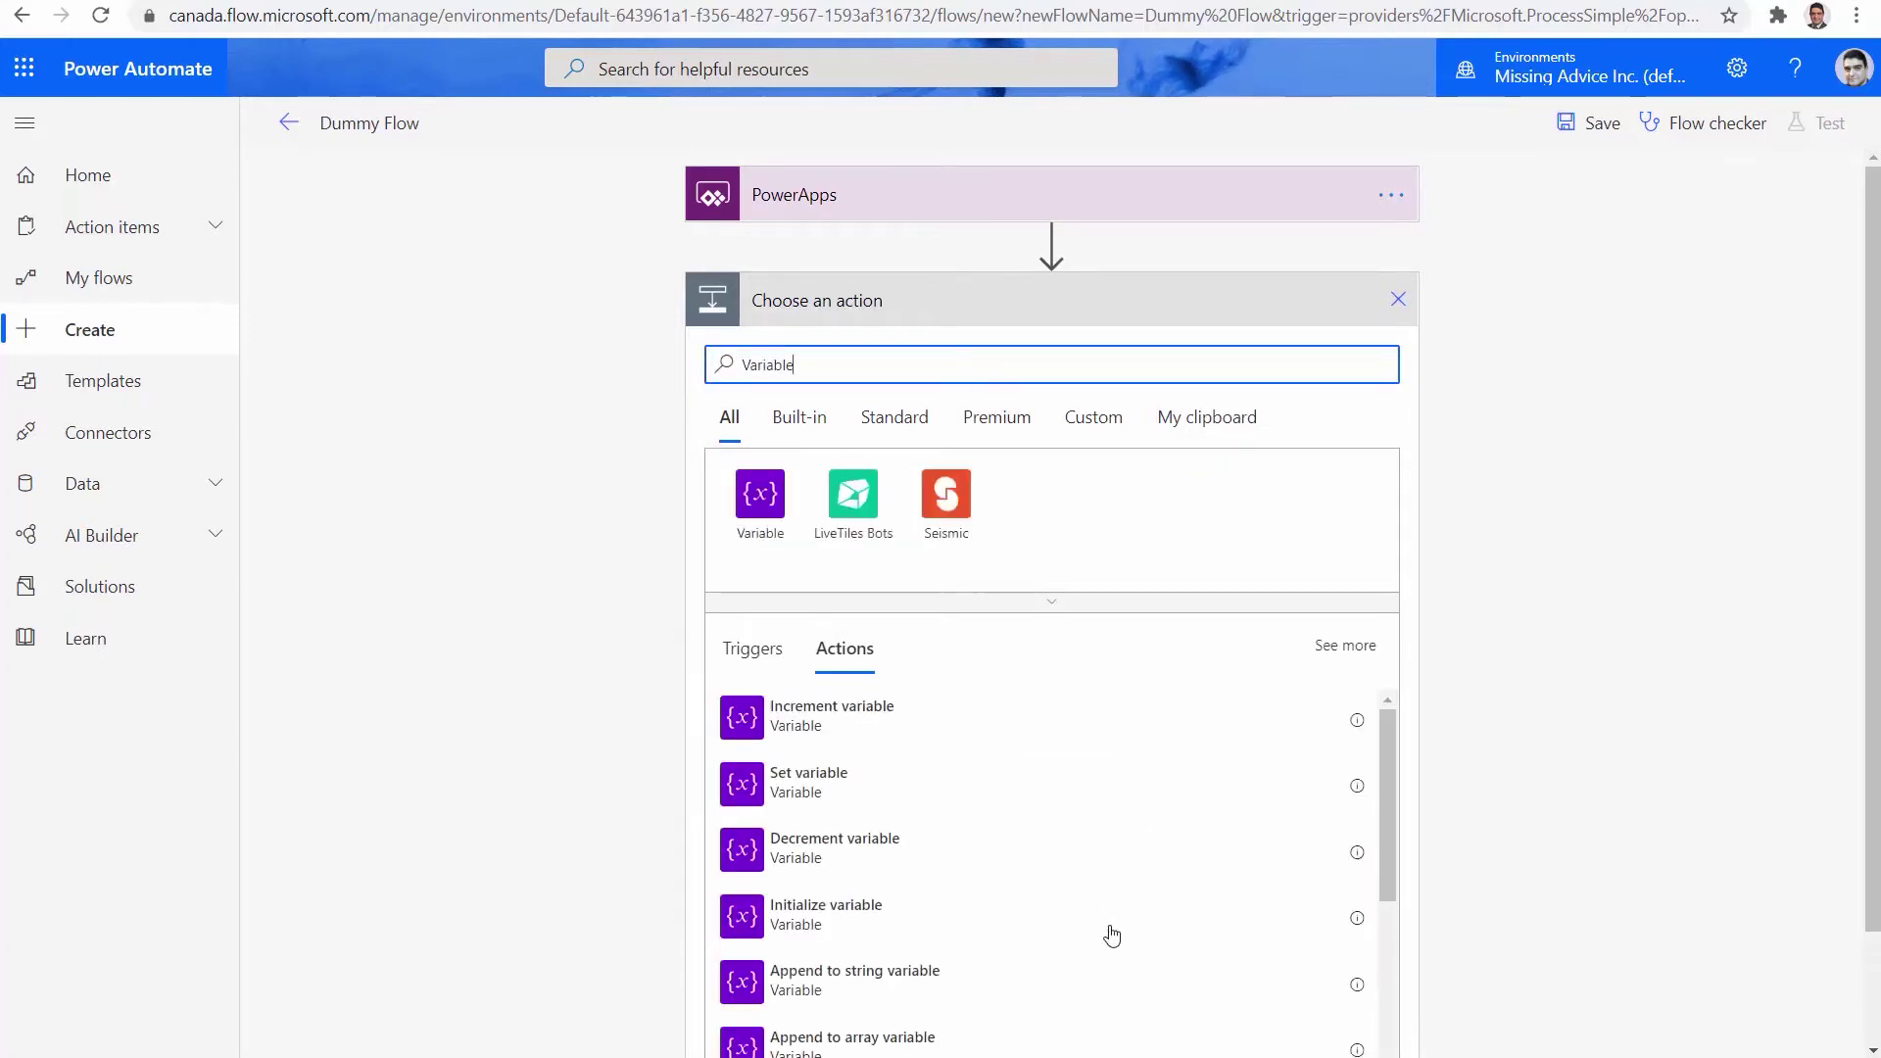
pyautogui.click(877, 913)
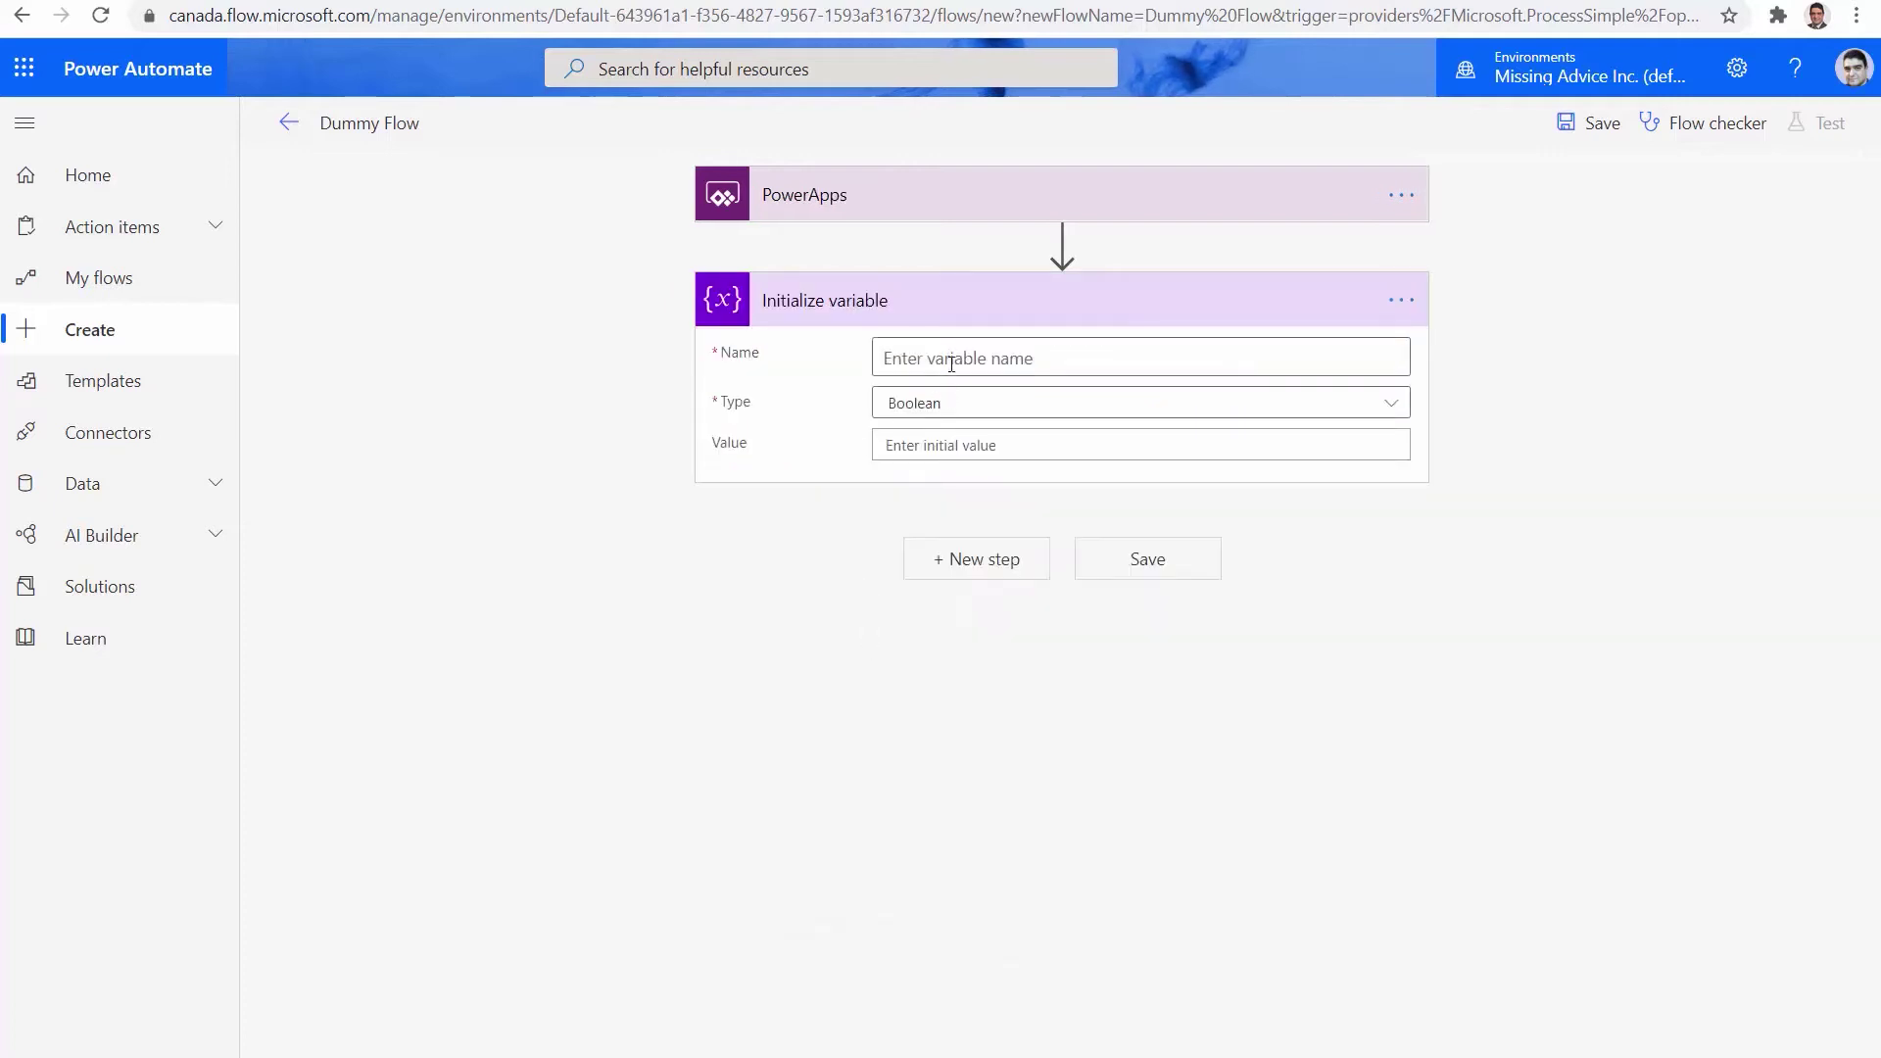
pyautogui.click(952, 361)
pyautogui.write('FirstName')
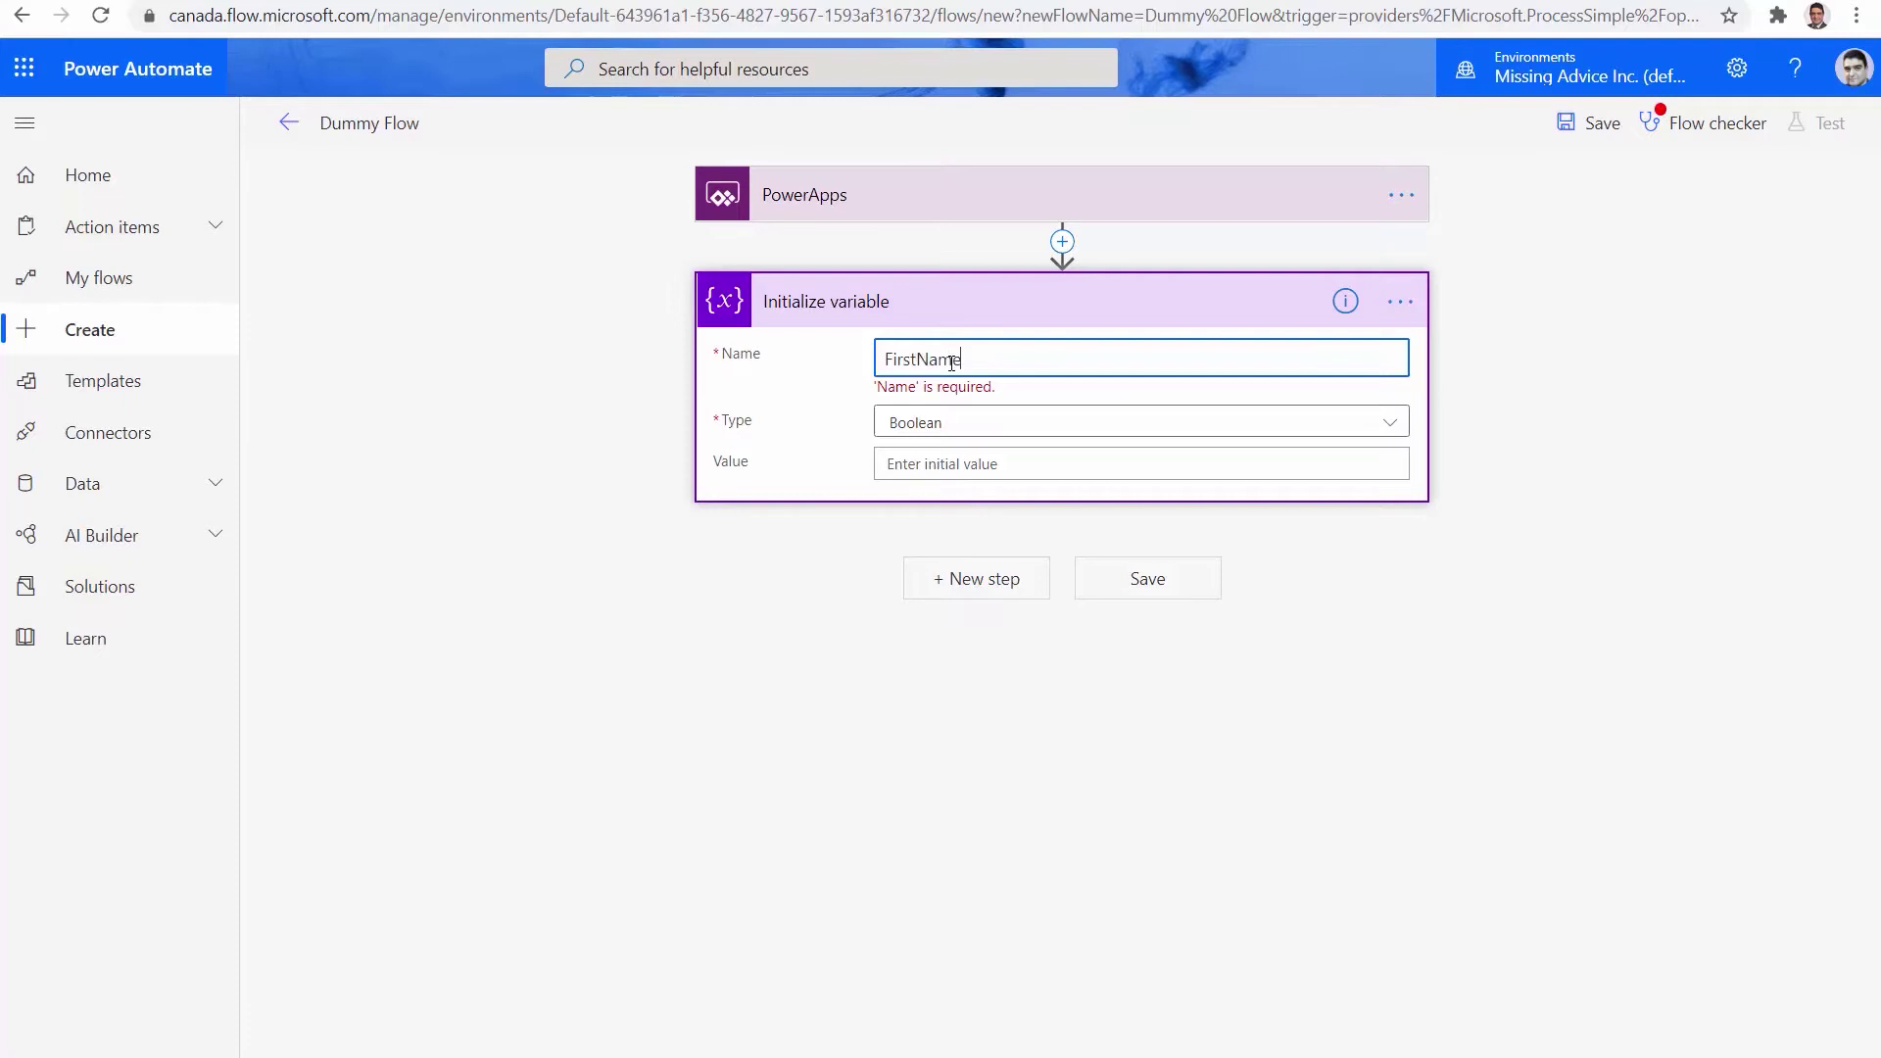
pyautogui.click(980, 422)
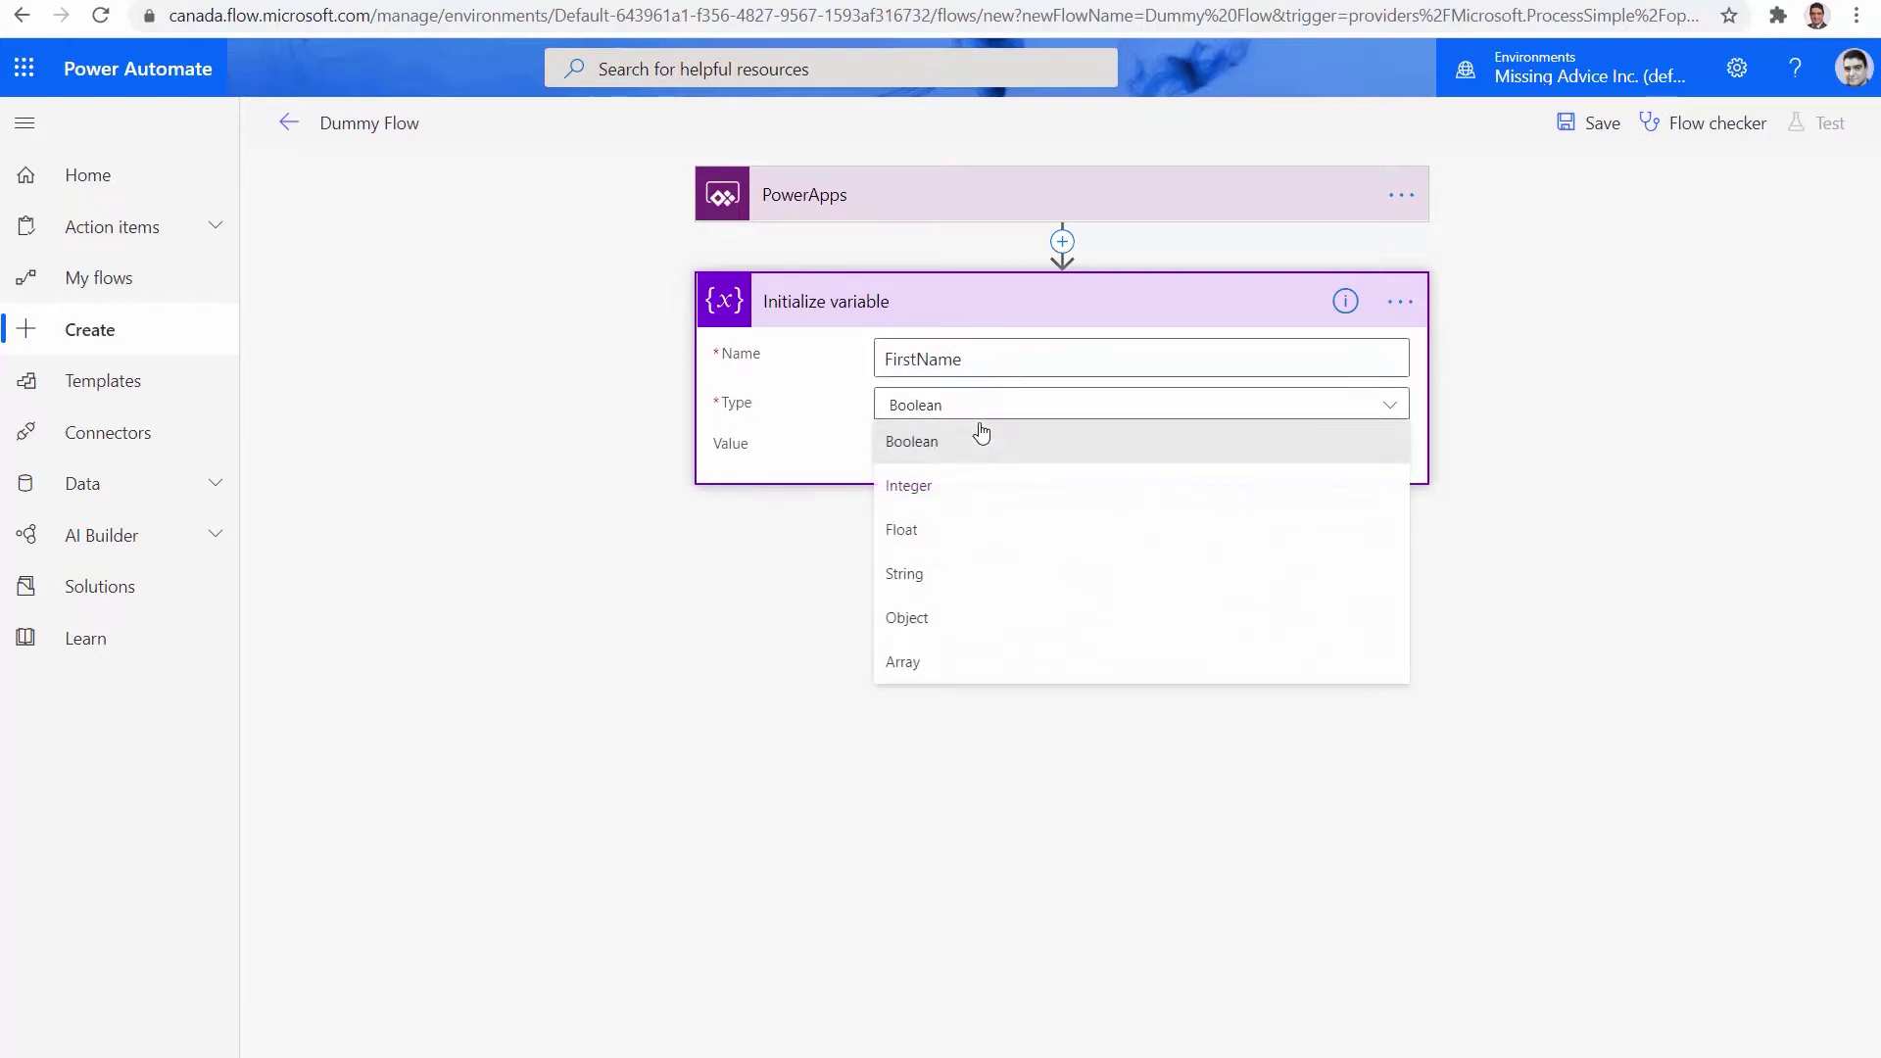
pyautogui.click(903, 576)
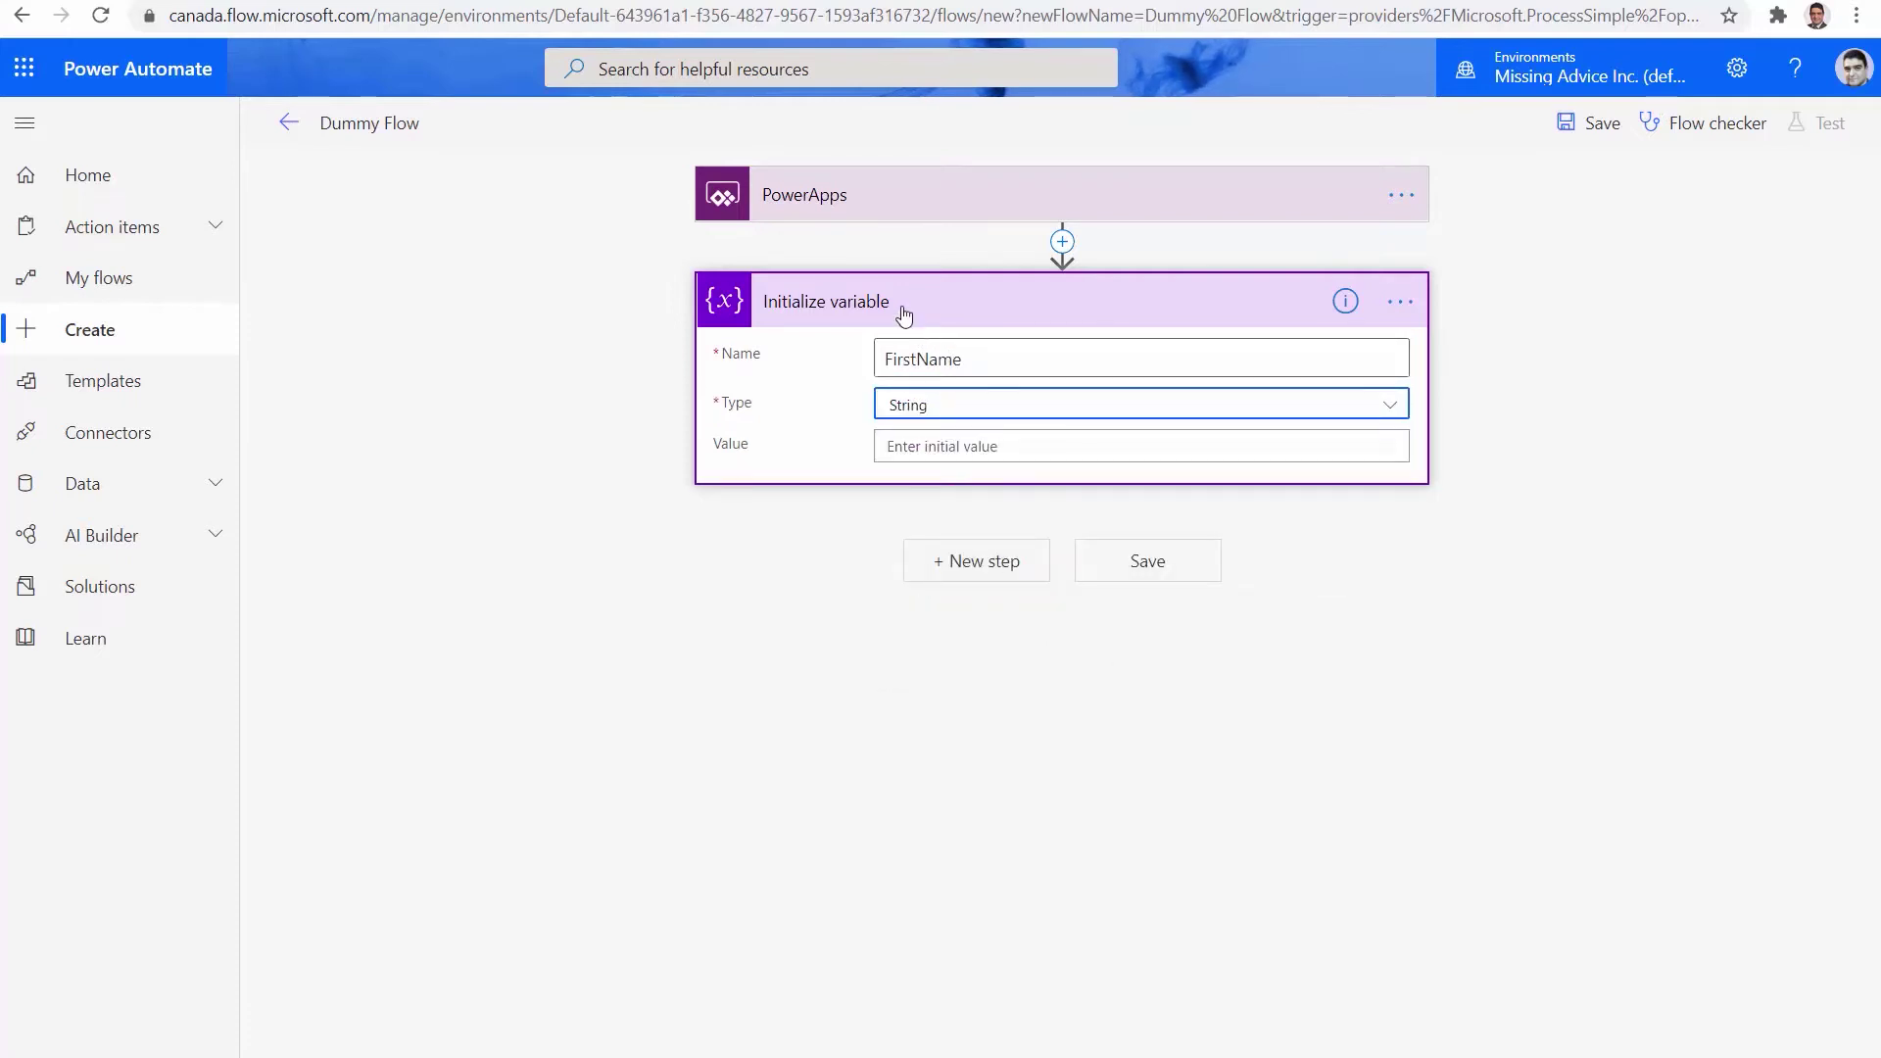
# Step: Rename the step to FirstName and set its value to the FirstName_Value input
pyautogui.click(1400, 304)
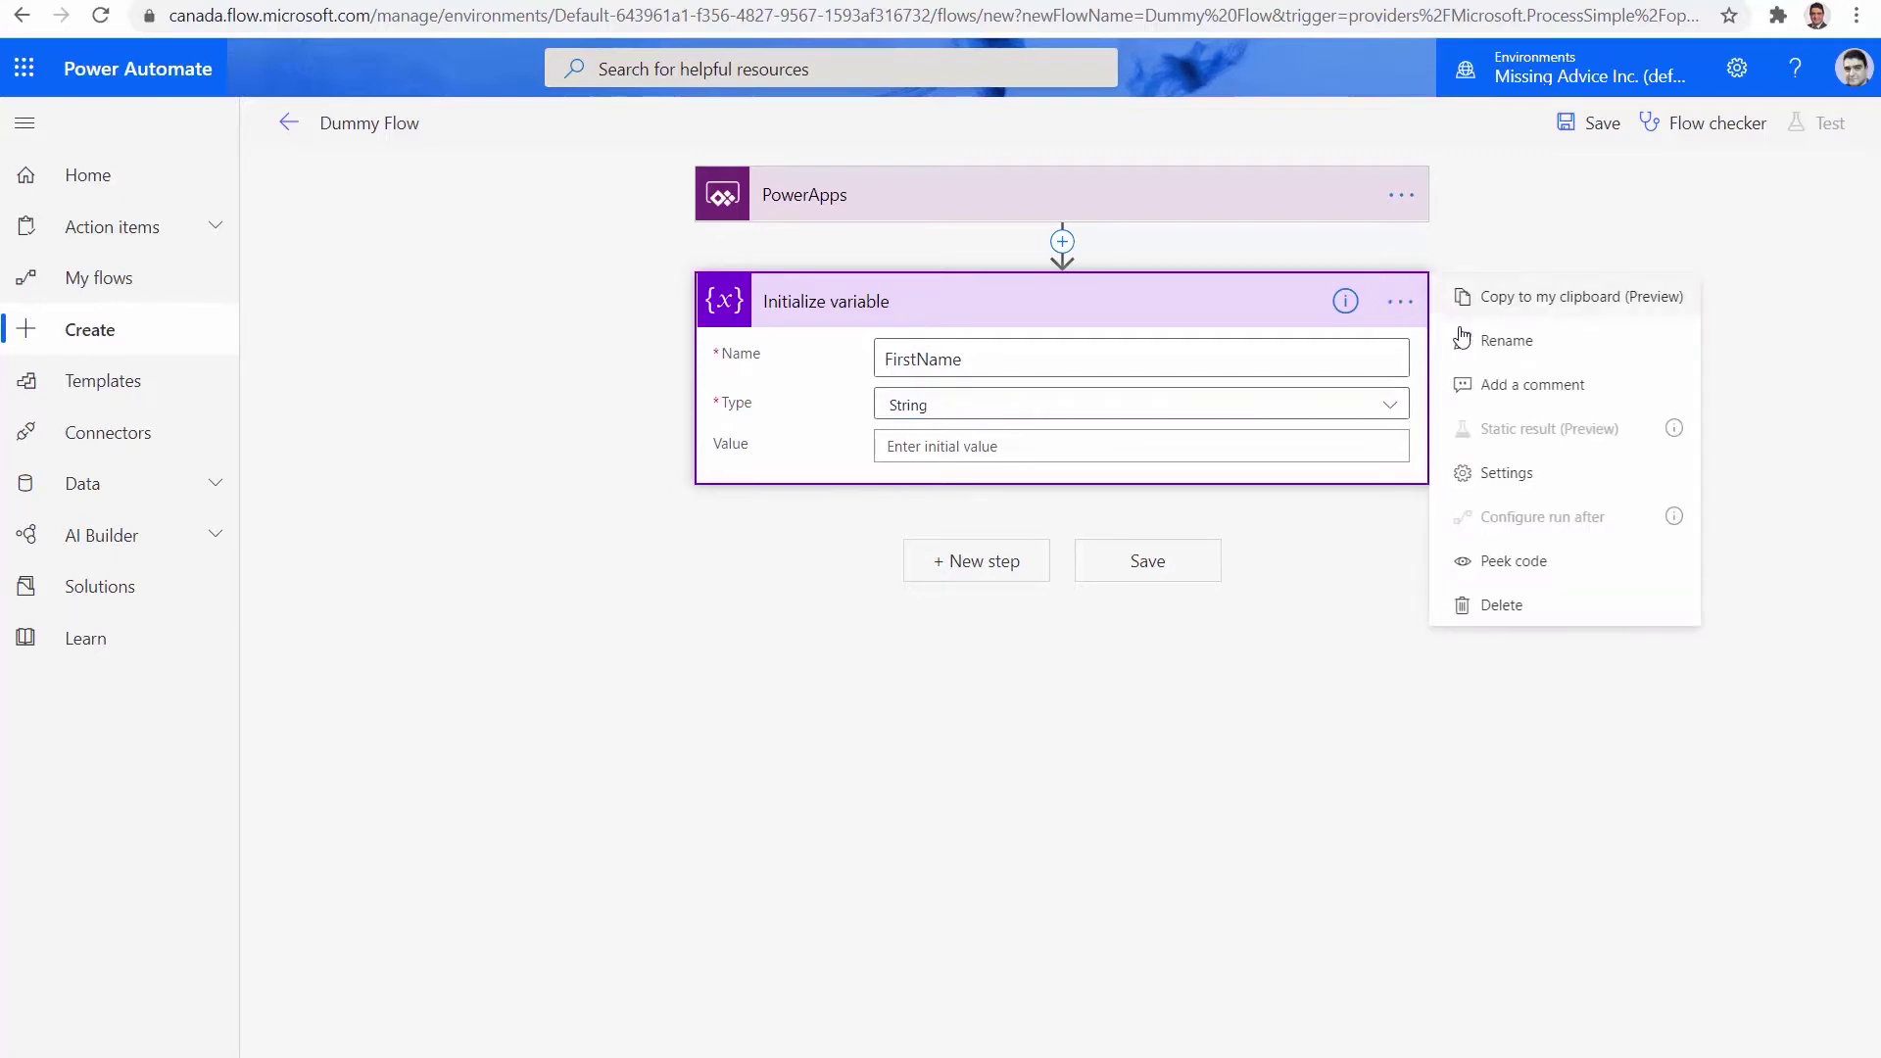
pyautogui.click(1475, 340)
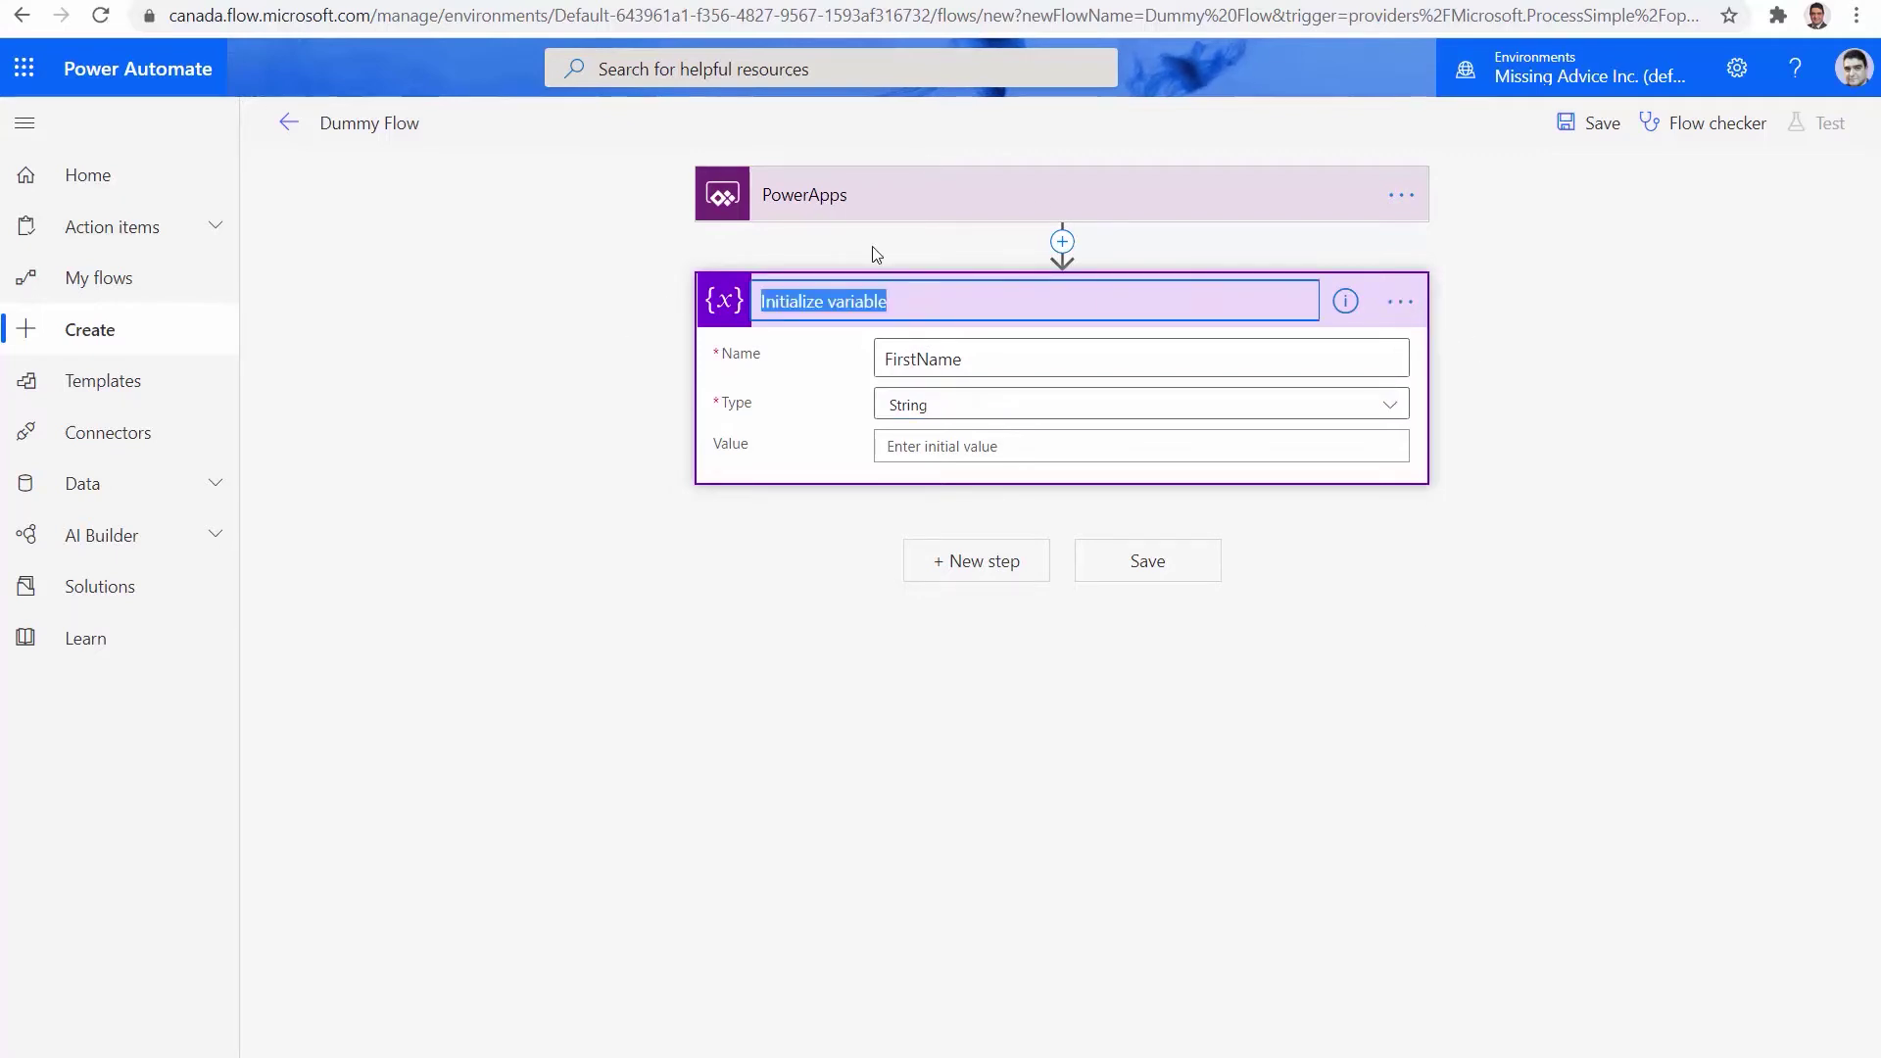
pyautogui.write('Fir')
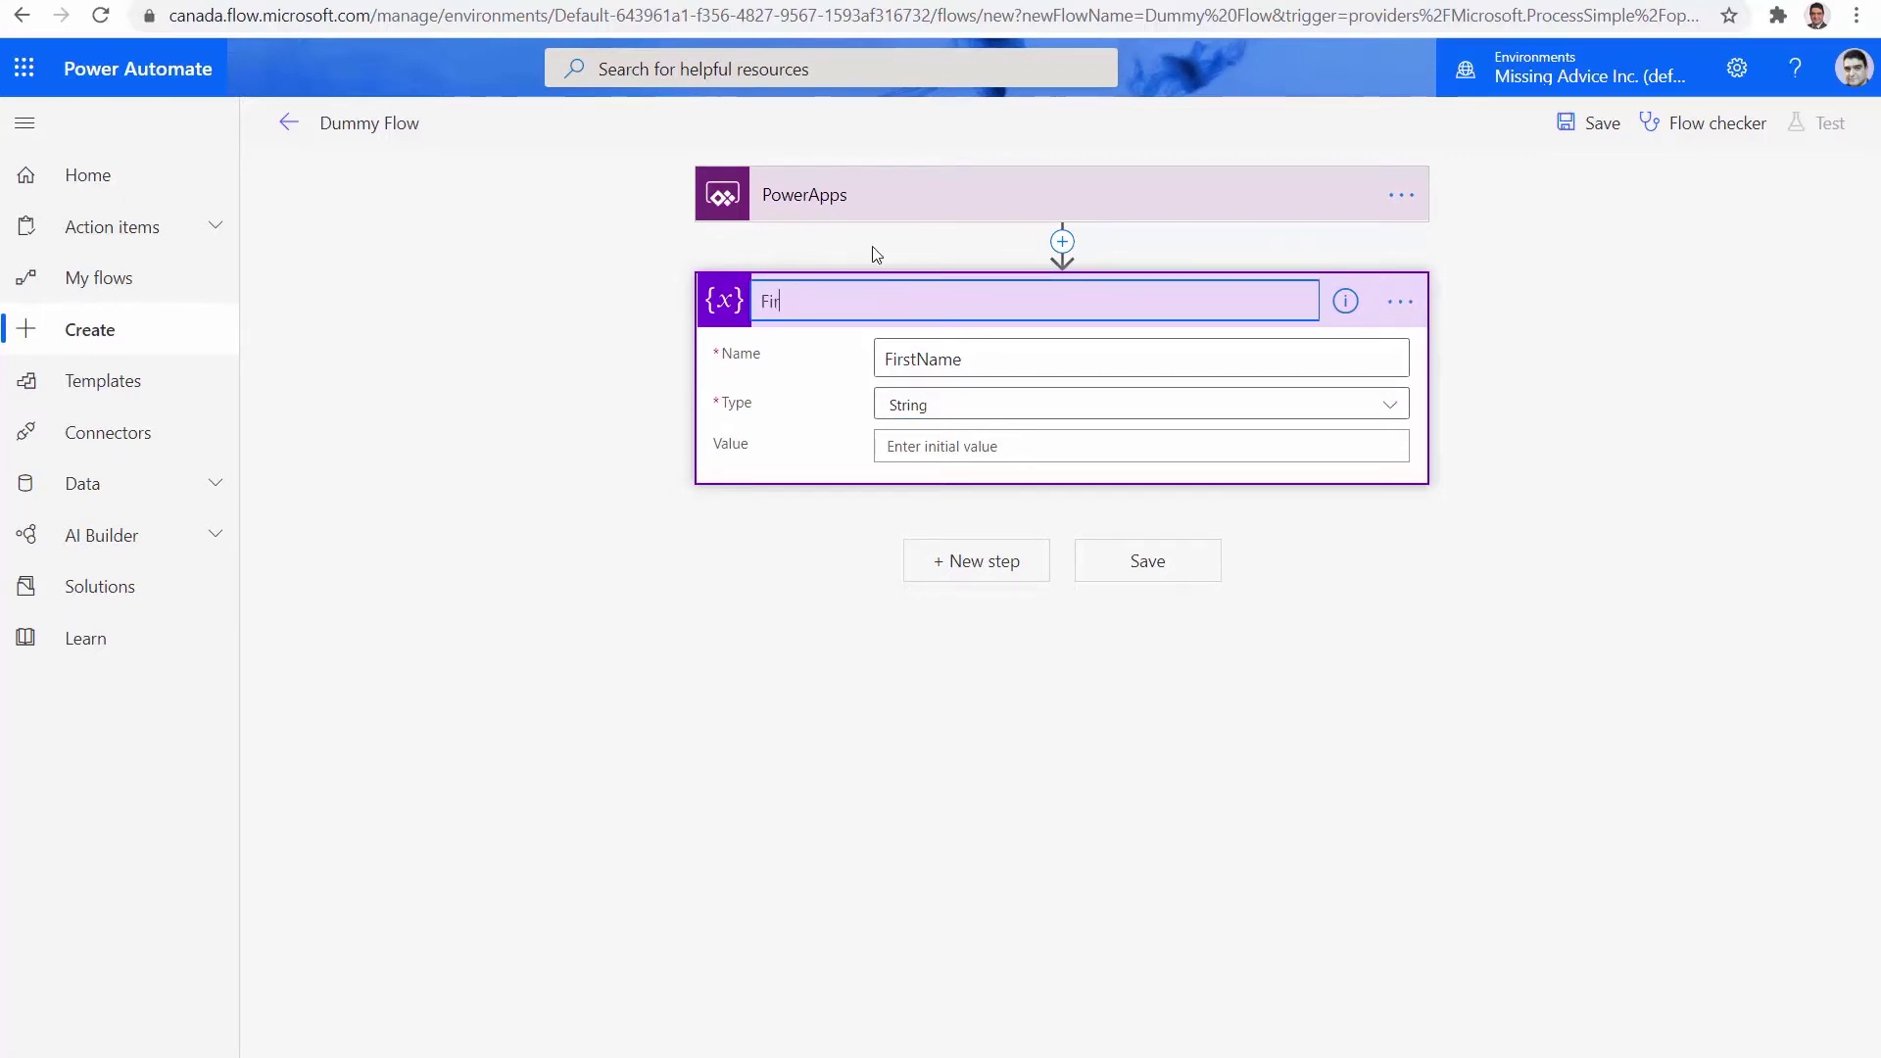
pyautogui.write('stName')
pyautogui.click(1015, 443)
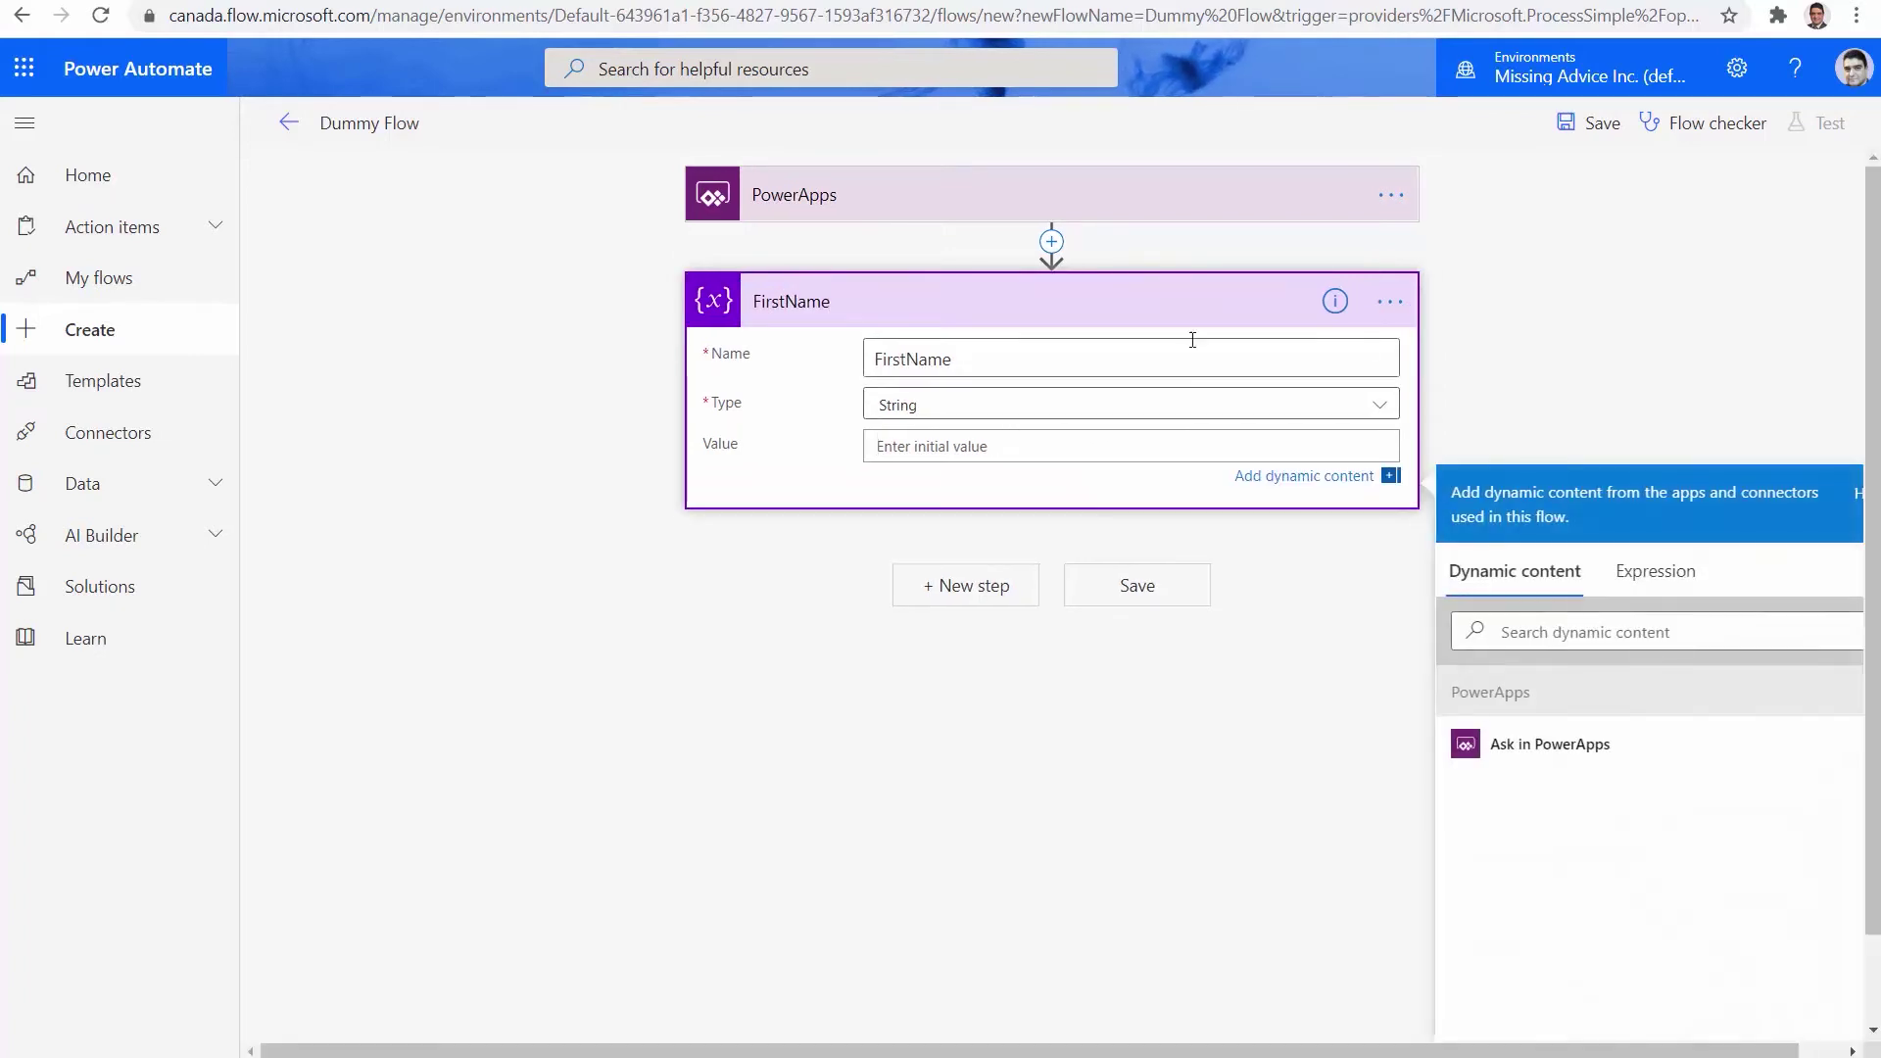
pyautogui.click(1549, 747)
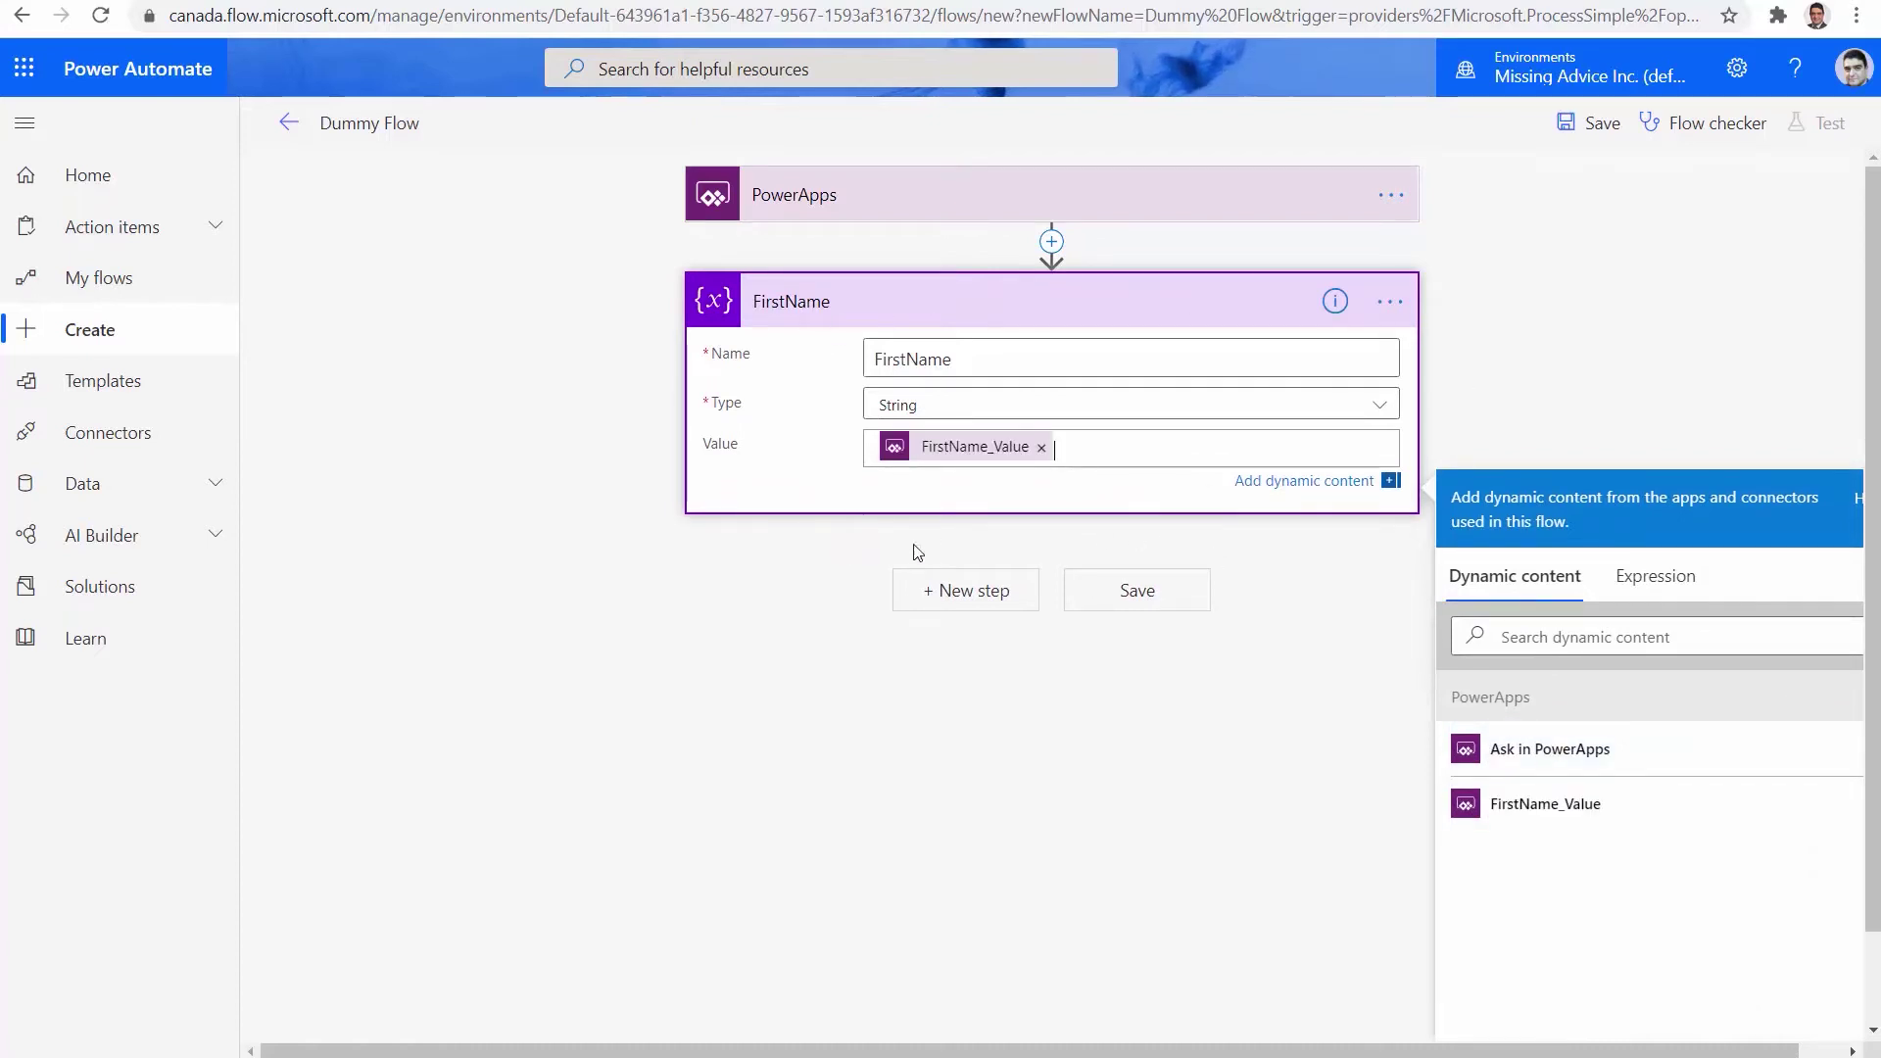
# Step: Add a second Initialize variable step declaring a String variable named LastName
pyautogui.click(981, 605)
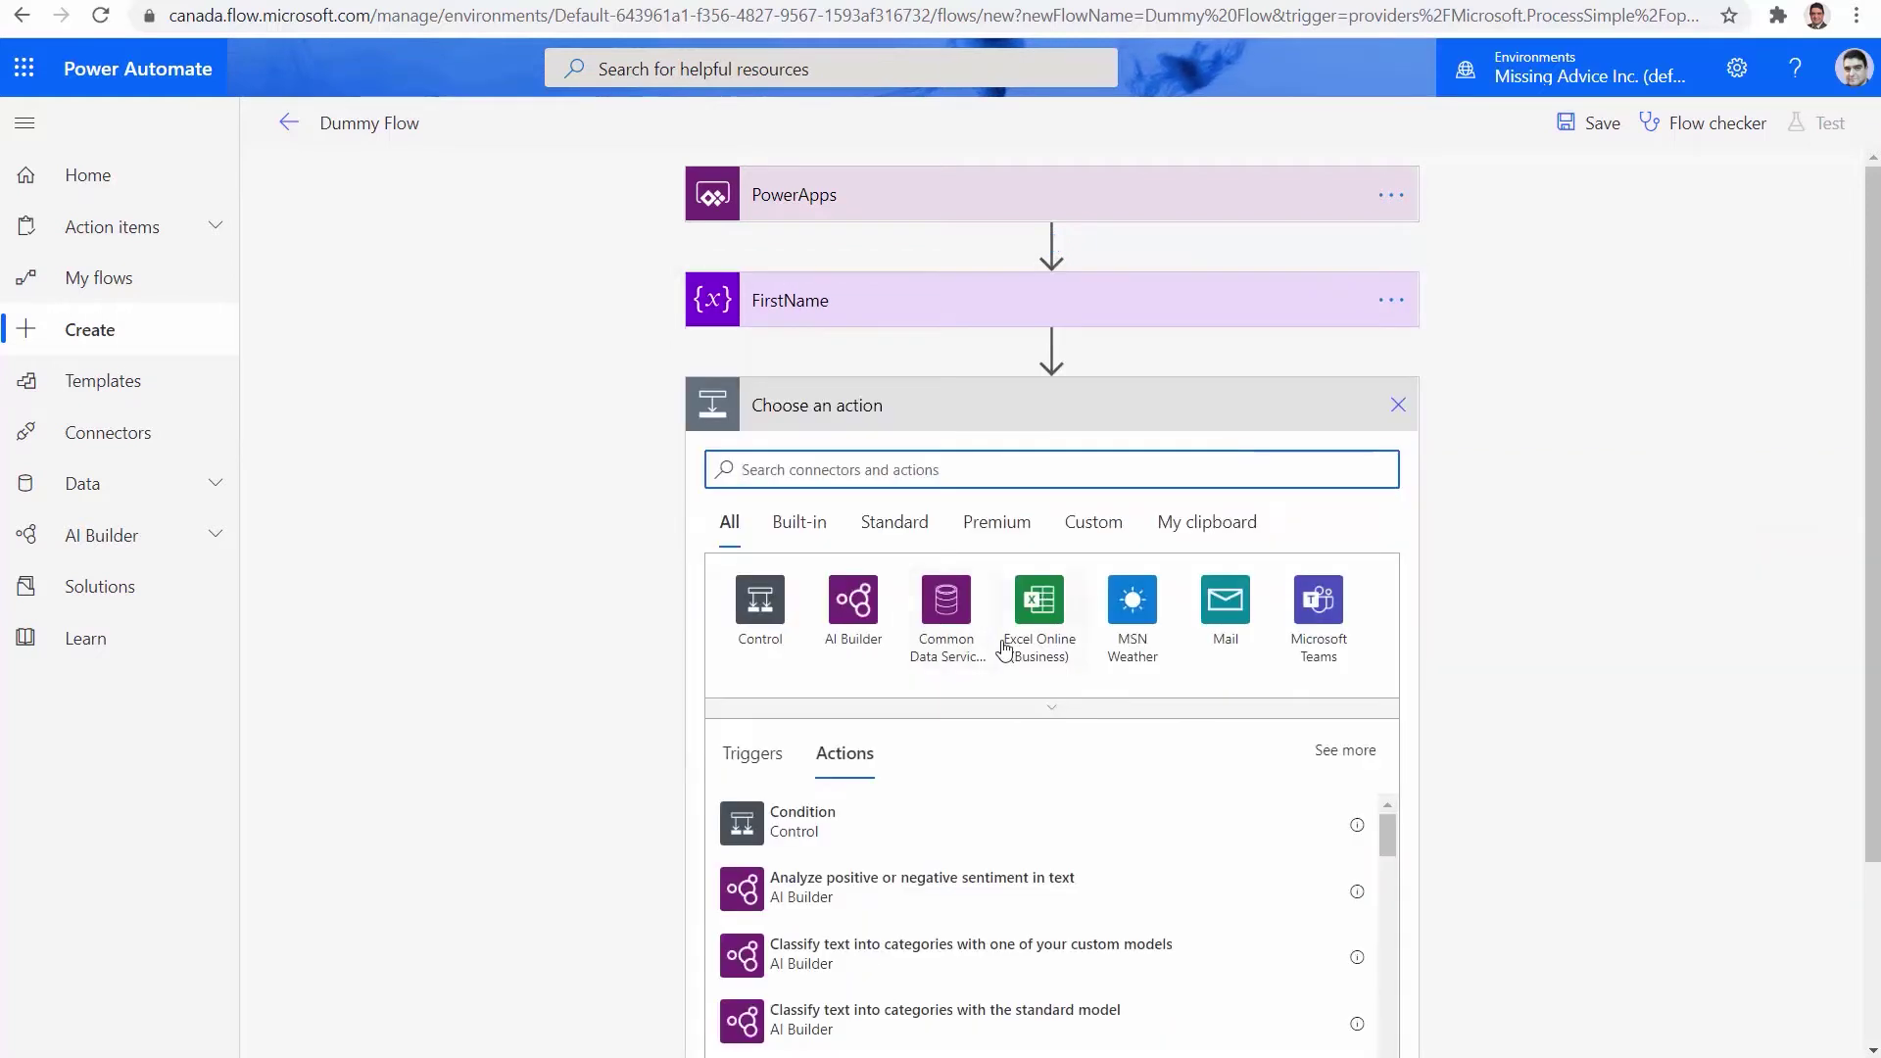
pyautogui.write('Initial')
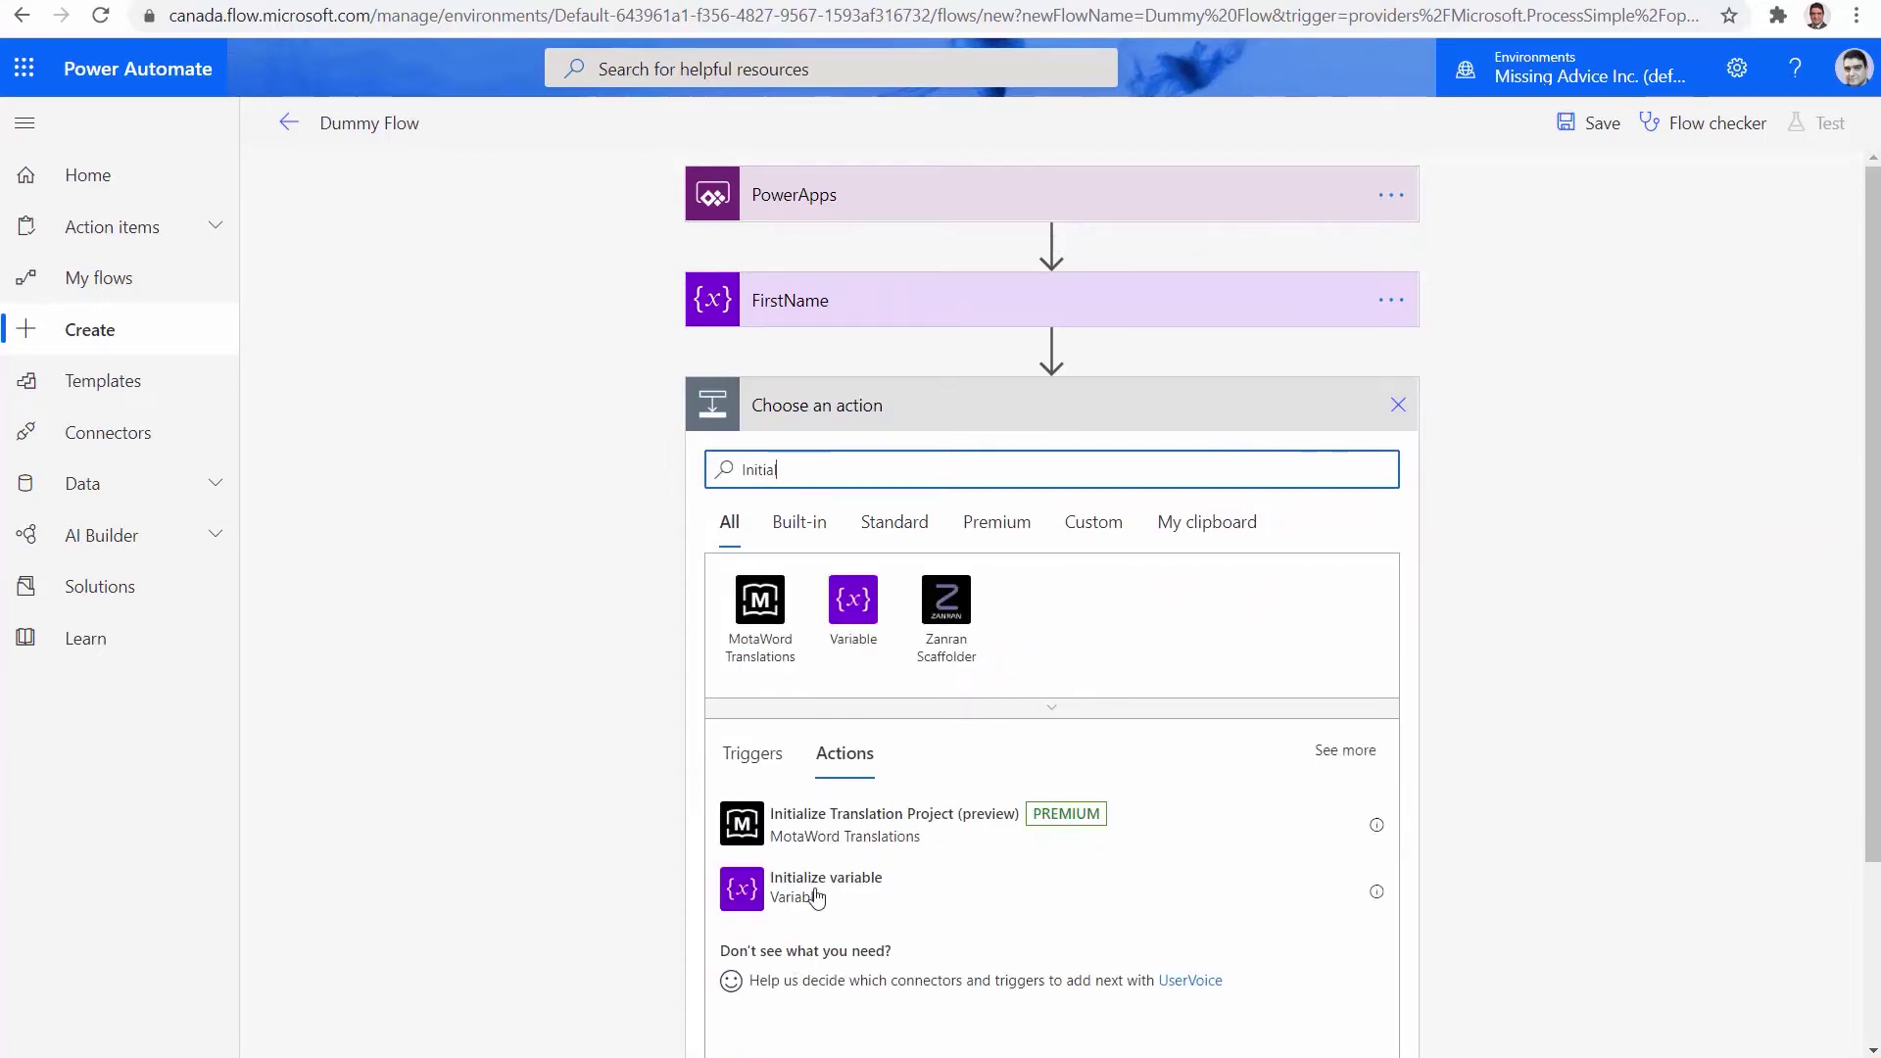
pyautogui.click(813, 891)
pyautogui.click(1203, 466)
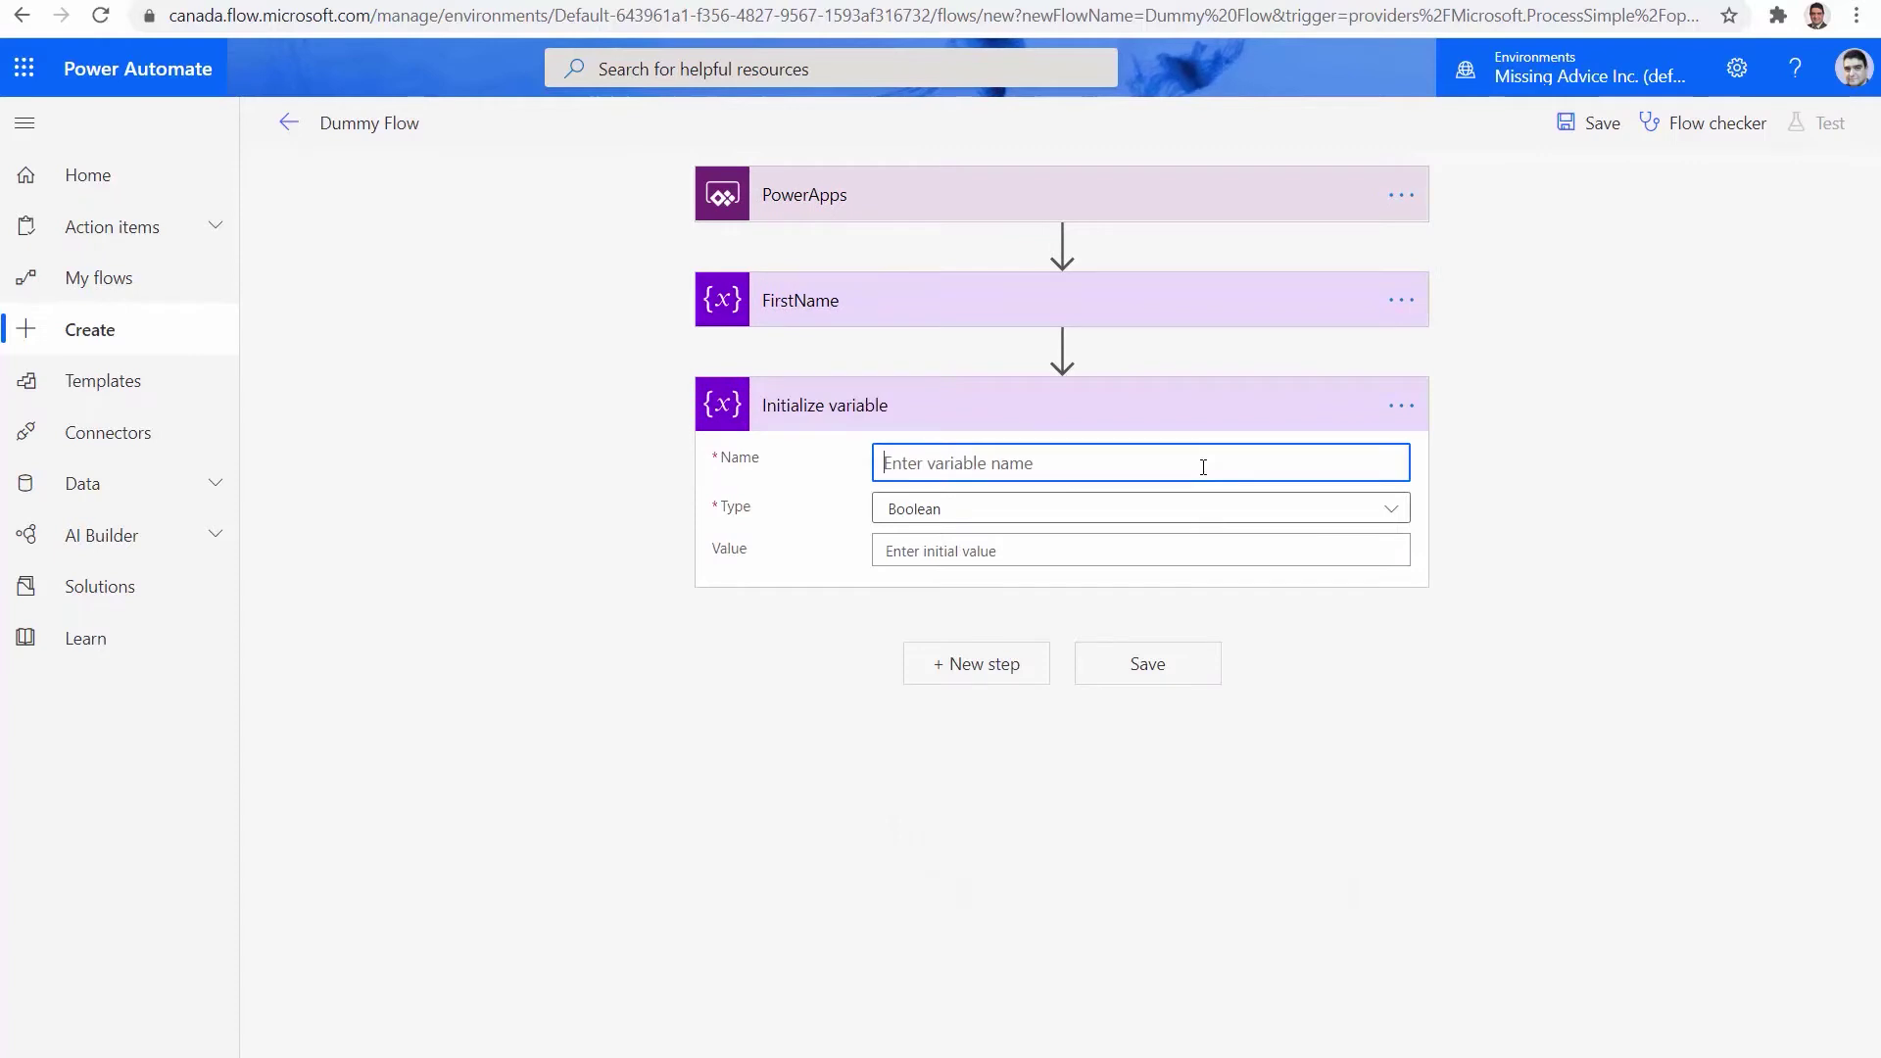
pyautogui.write('Last')
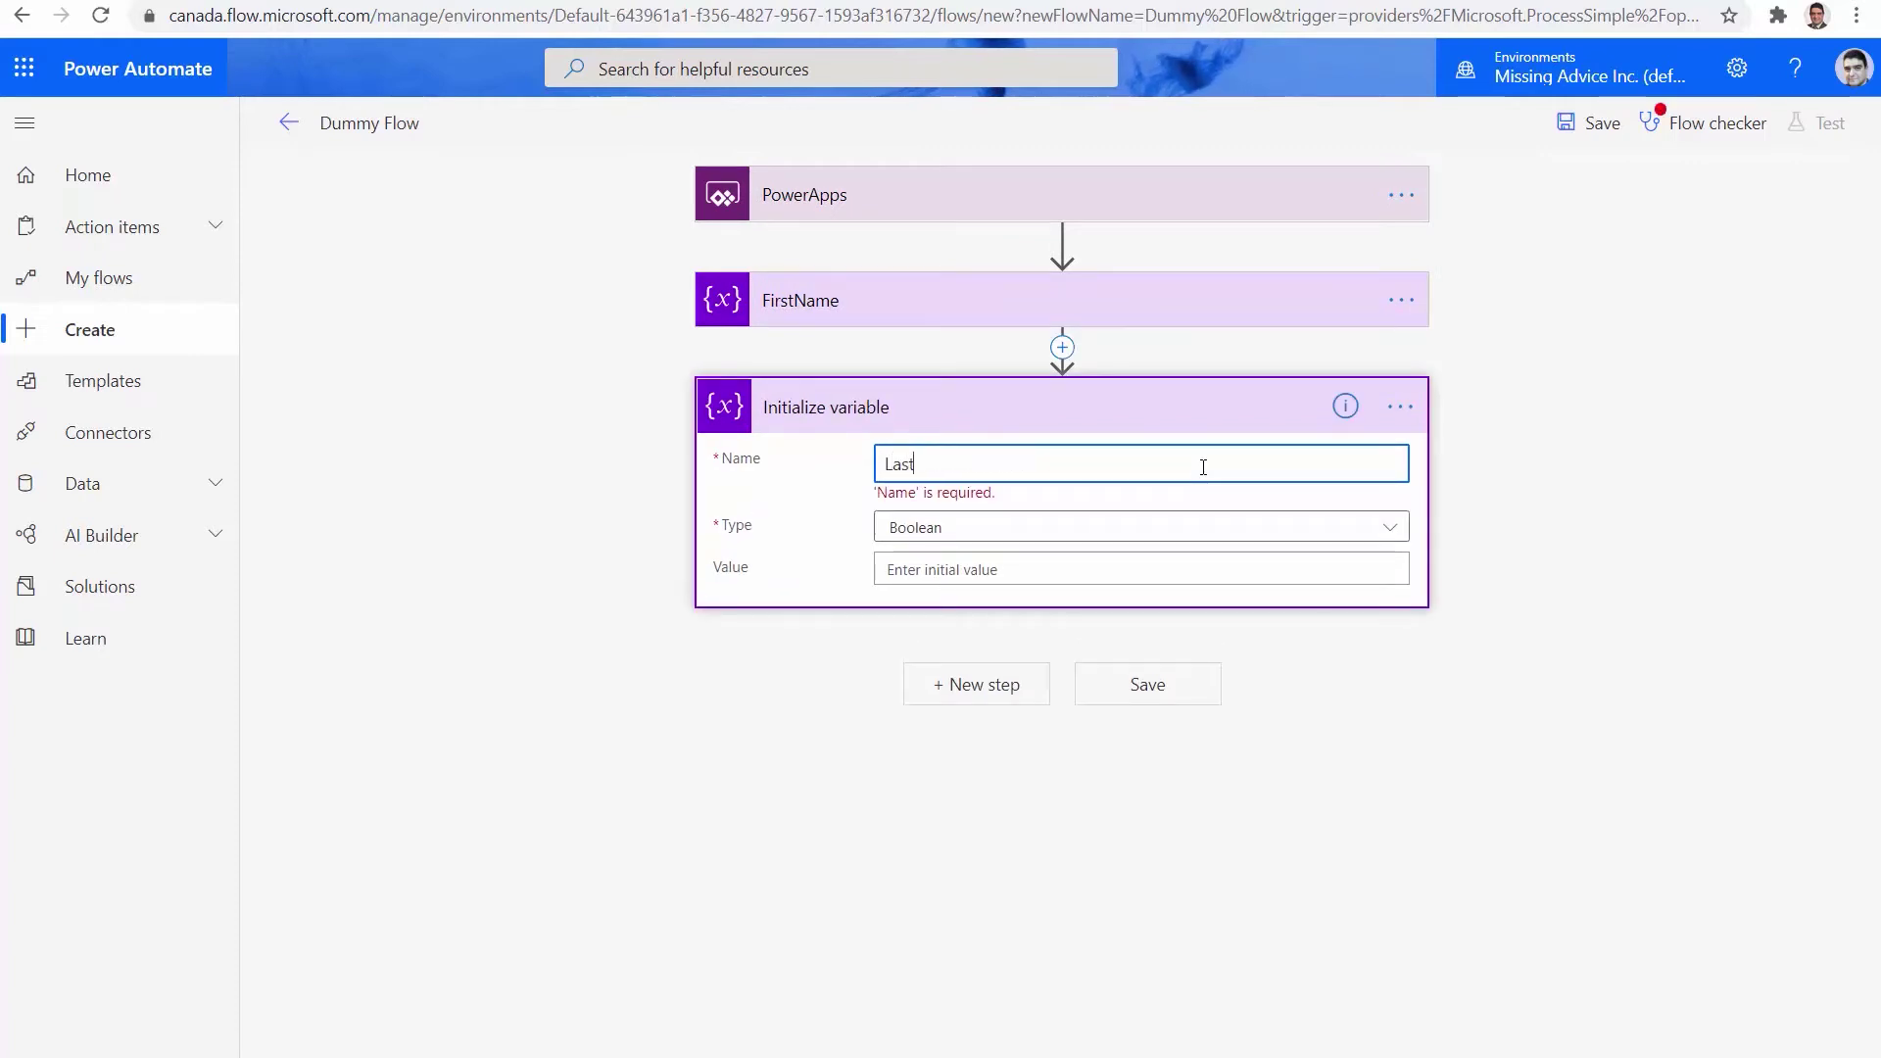
pyautogui.write('Name')
pyautogui.hotkey('ctrl', 'a')
pyautogui.click(1150, 527)
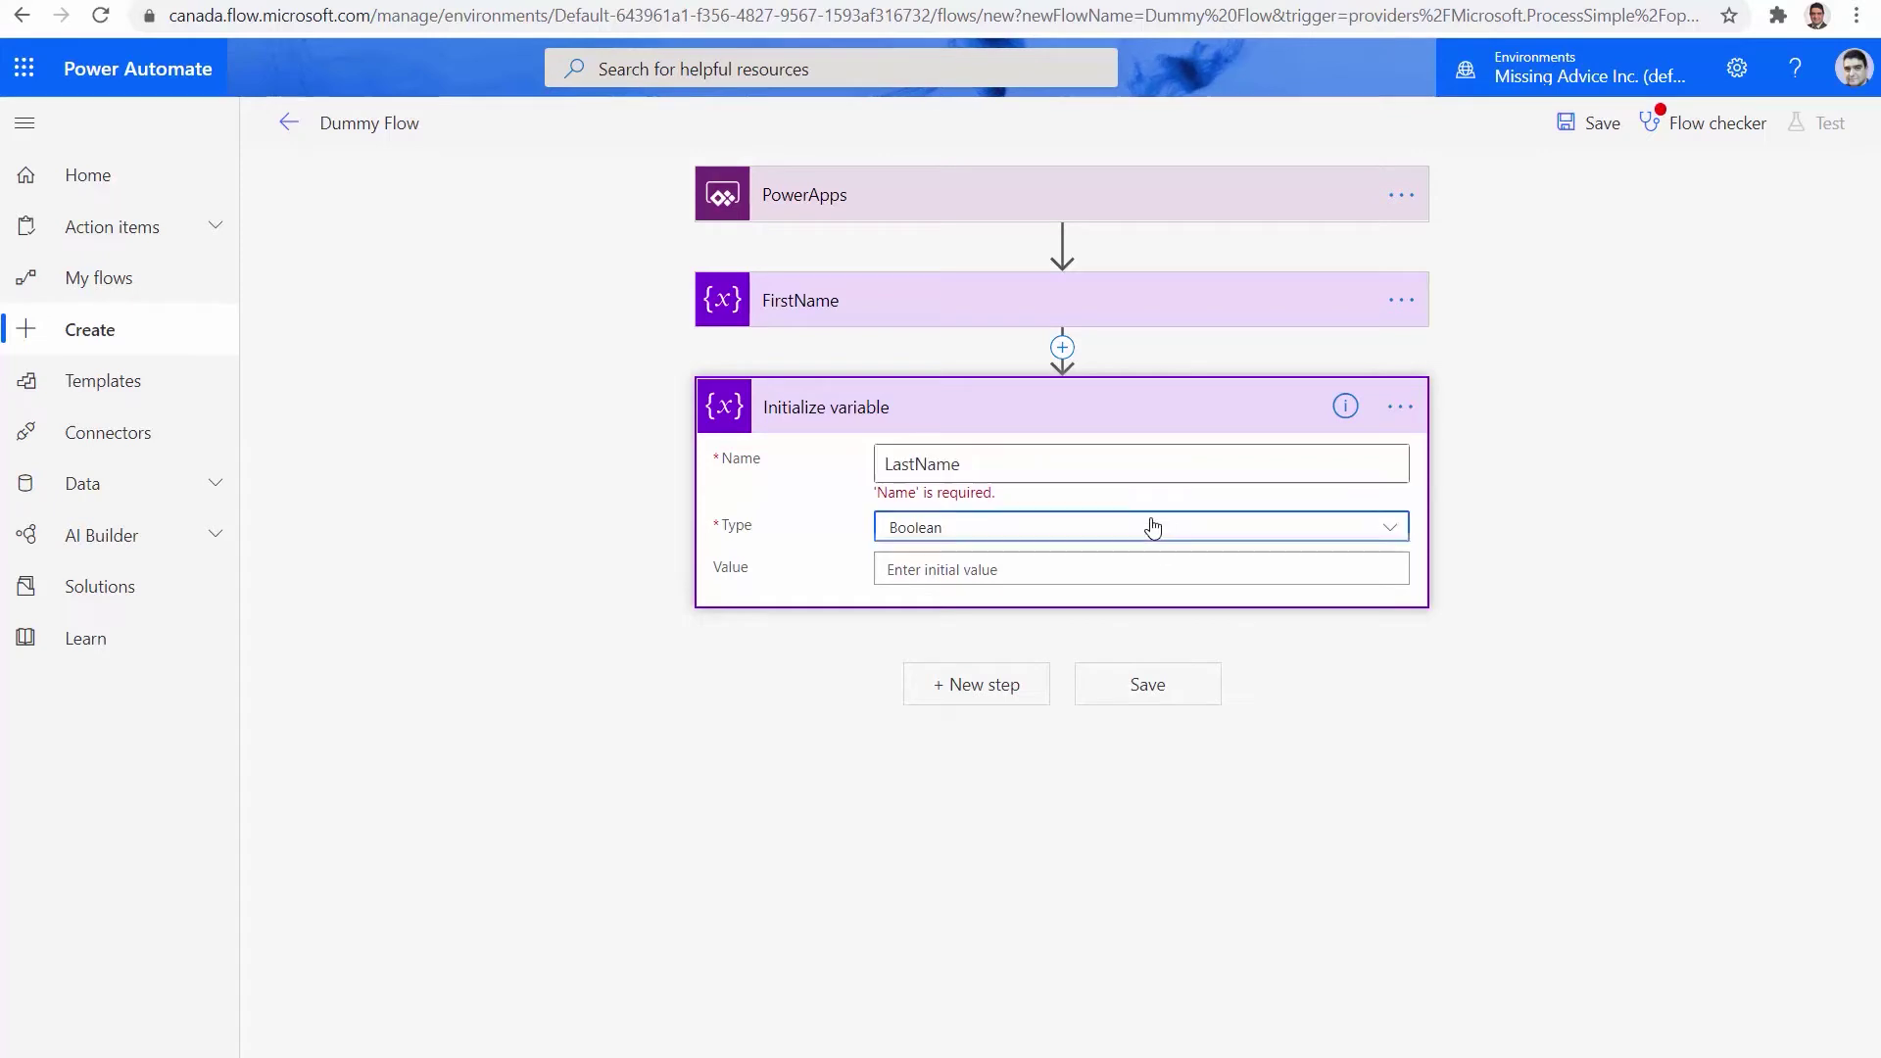
pyautogui.click(914, 680)
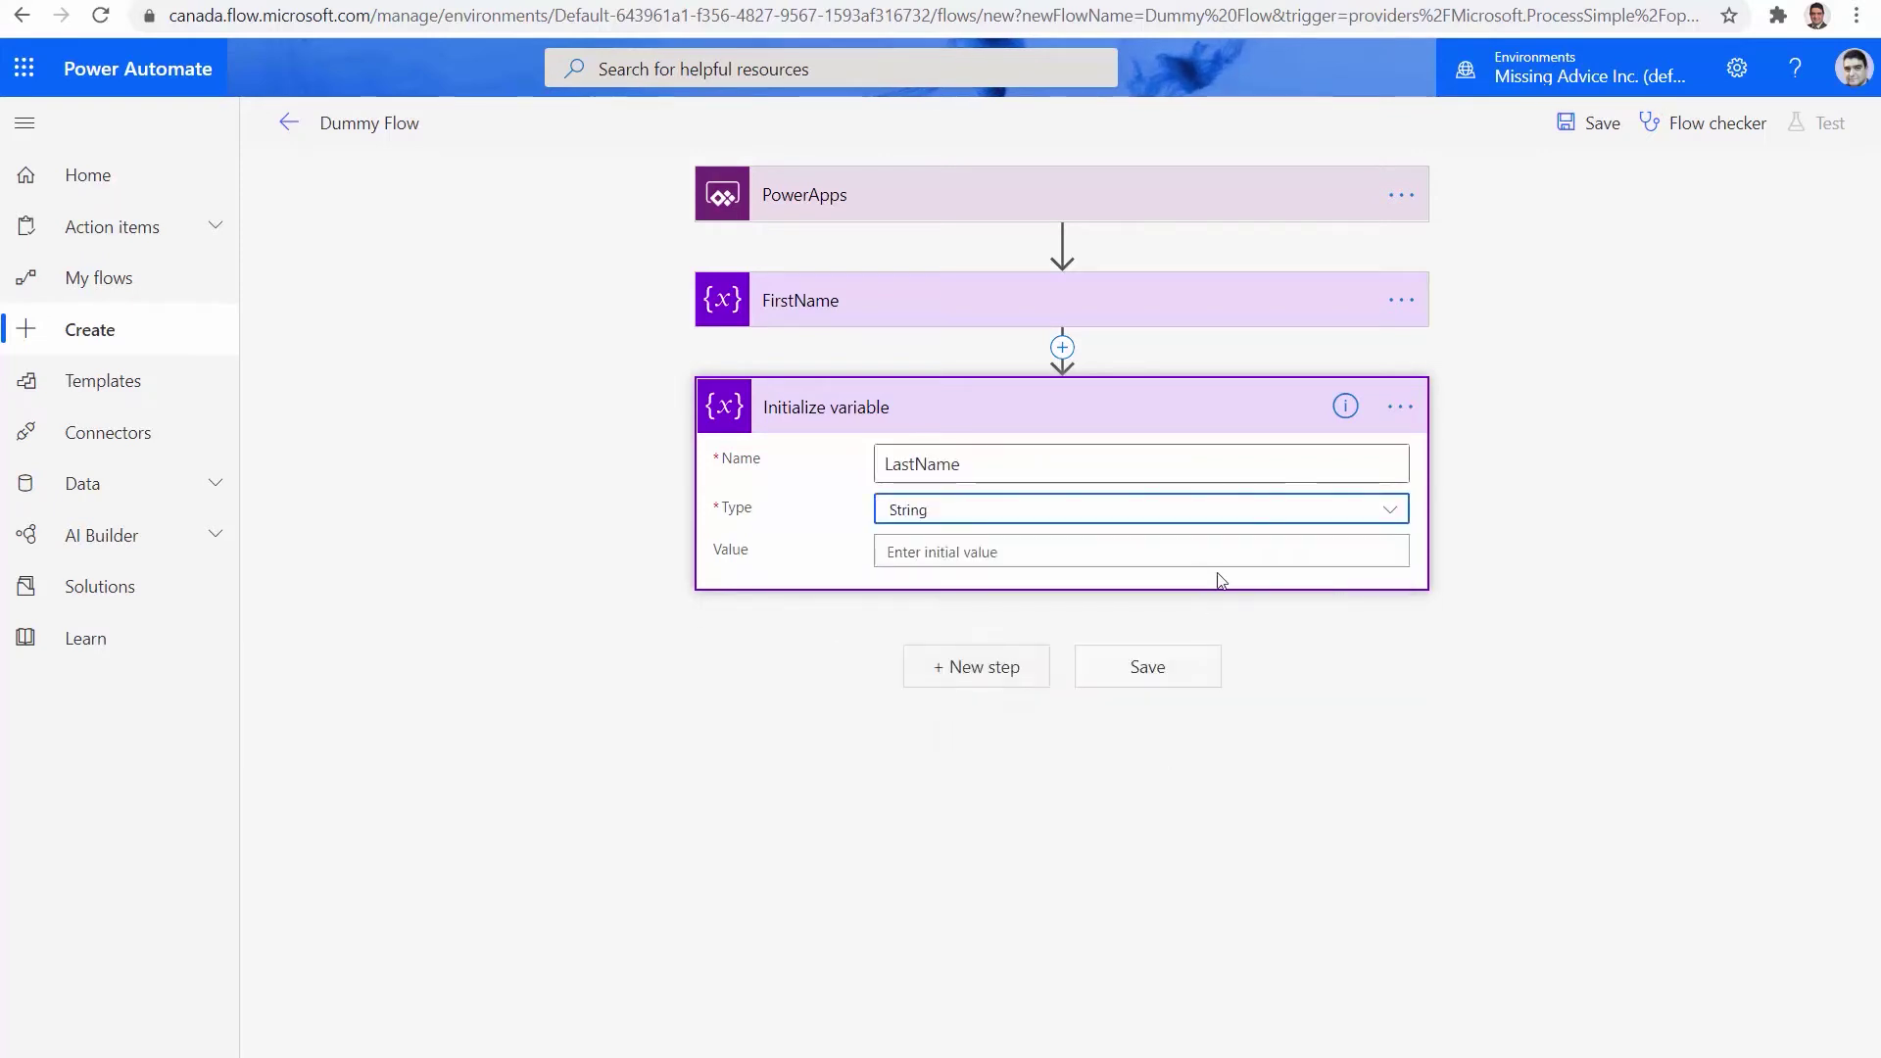
# Step: Rename the step to LastName, set its value to LastName_Value, and save the flow
pyautogui.click(1400, 406)
pyautogui.click(1467, 442)
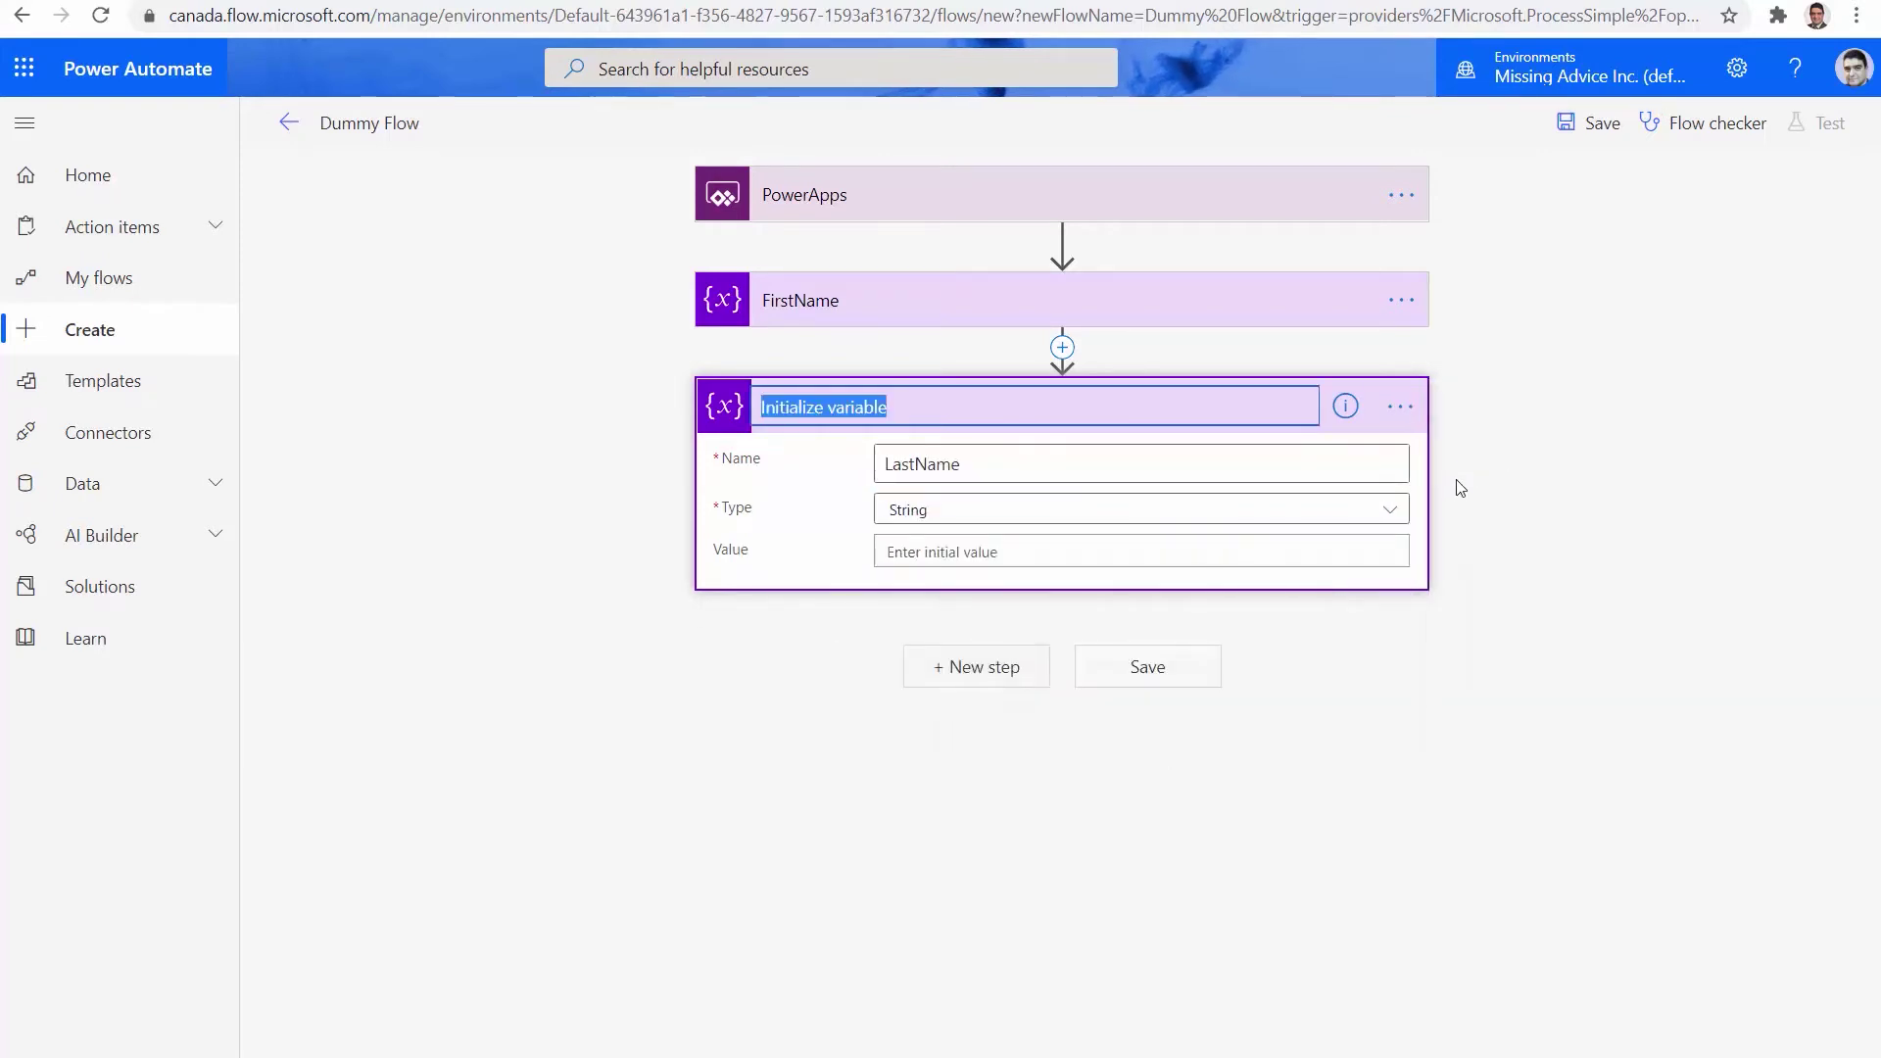
pyautogui.write('LastName')
pyautogui.click(894, 552)
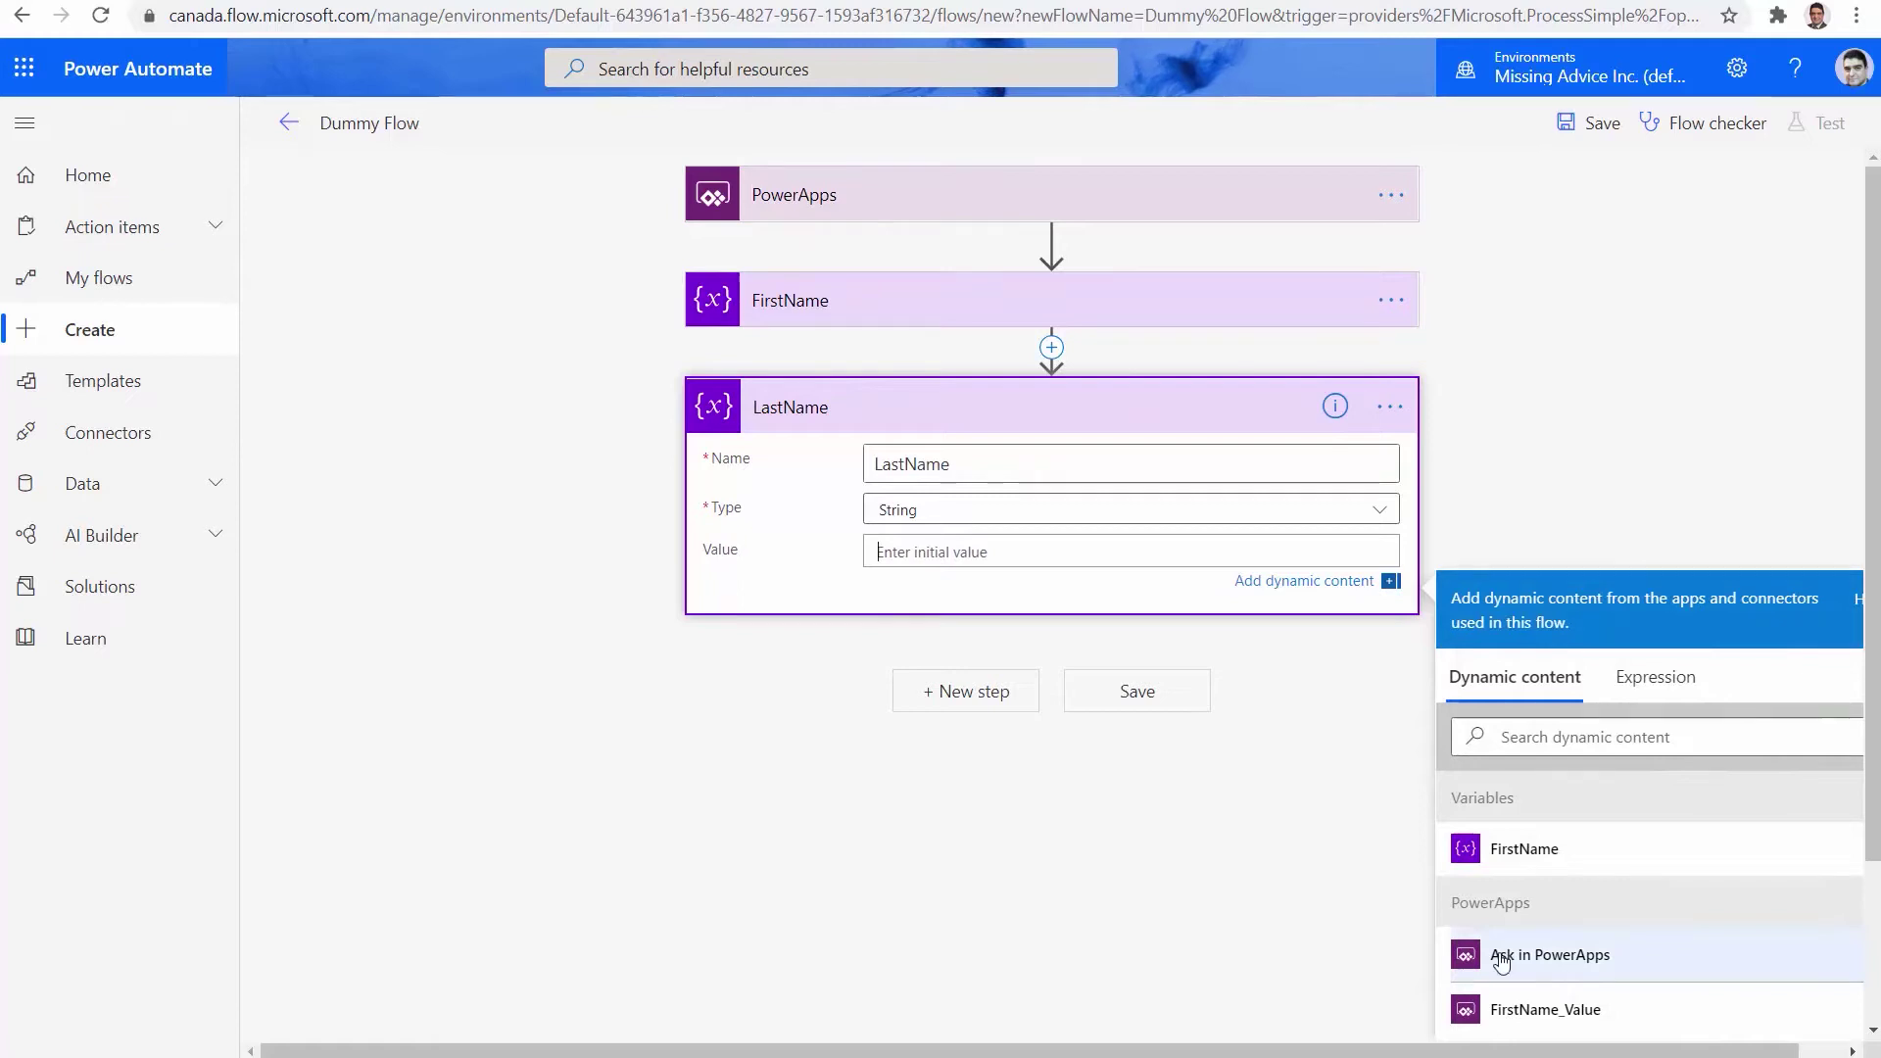
pyautogui.click(1602, 968)
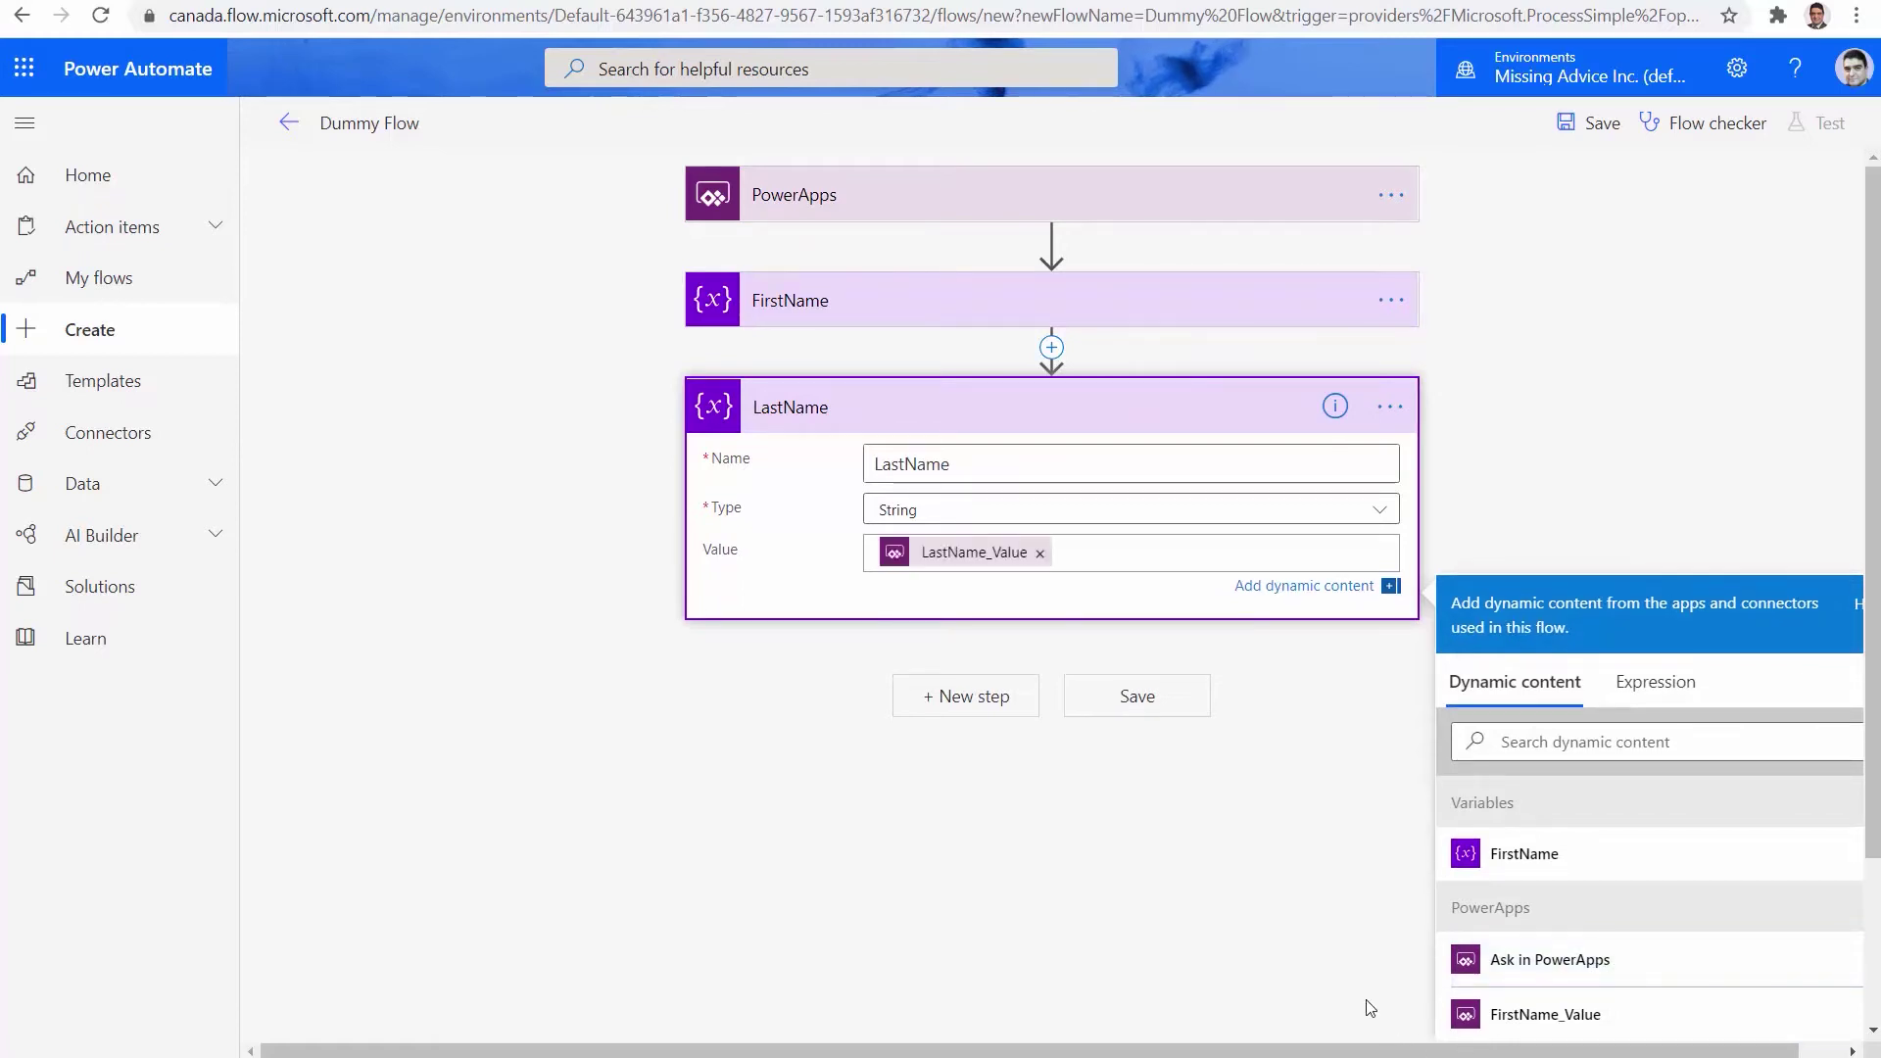
pyautogui.click(1135, 698)
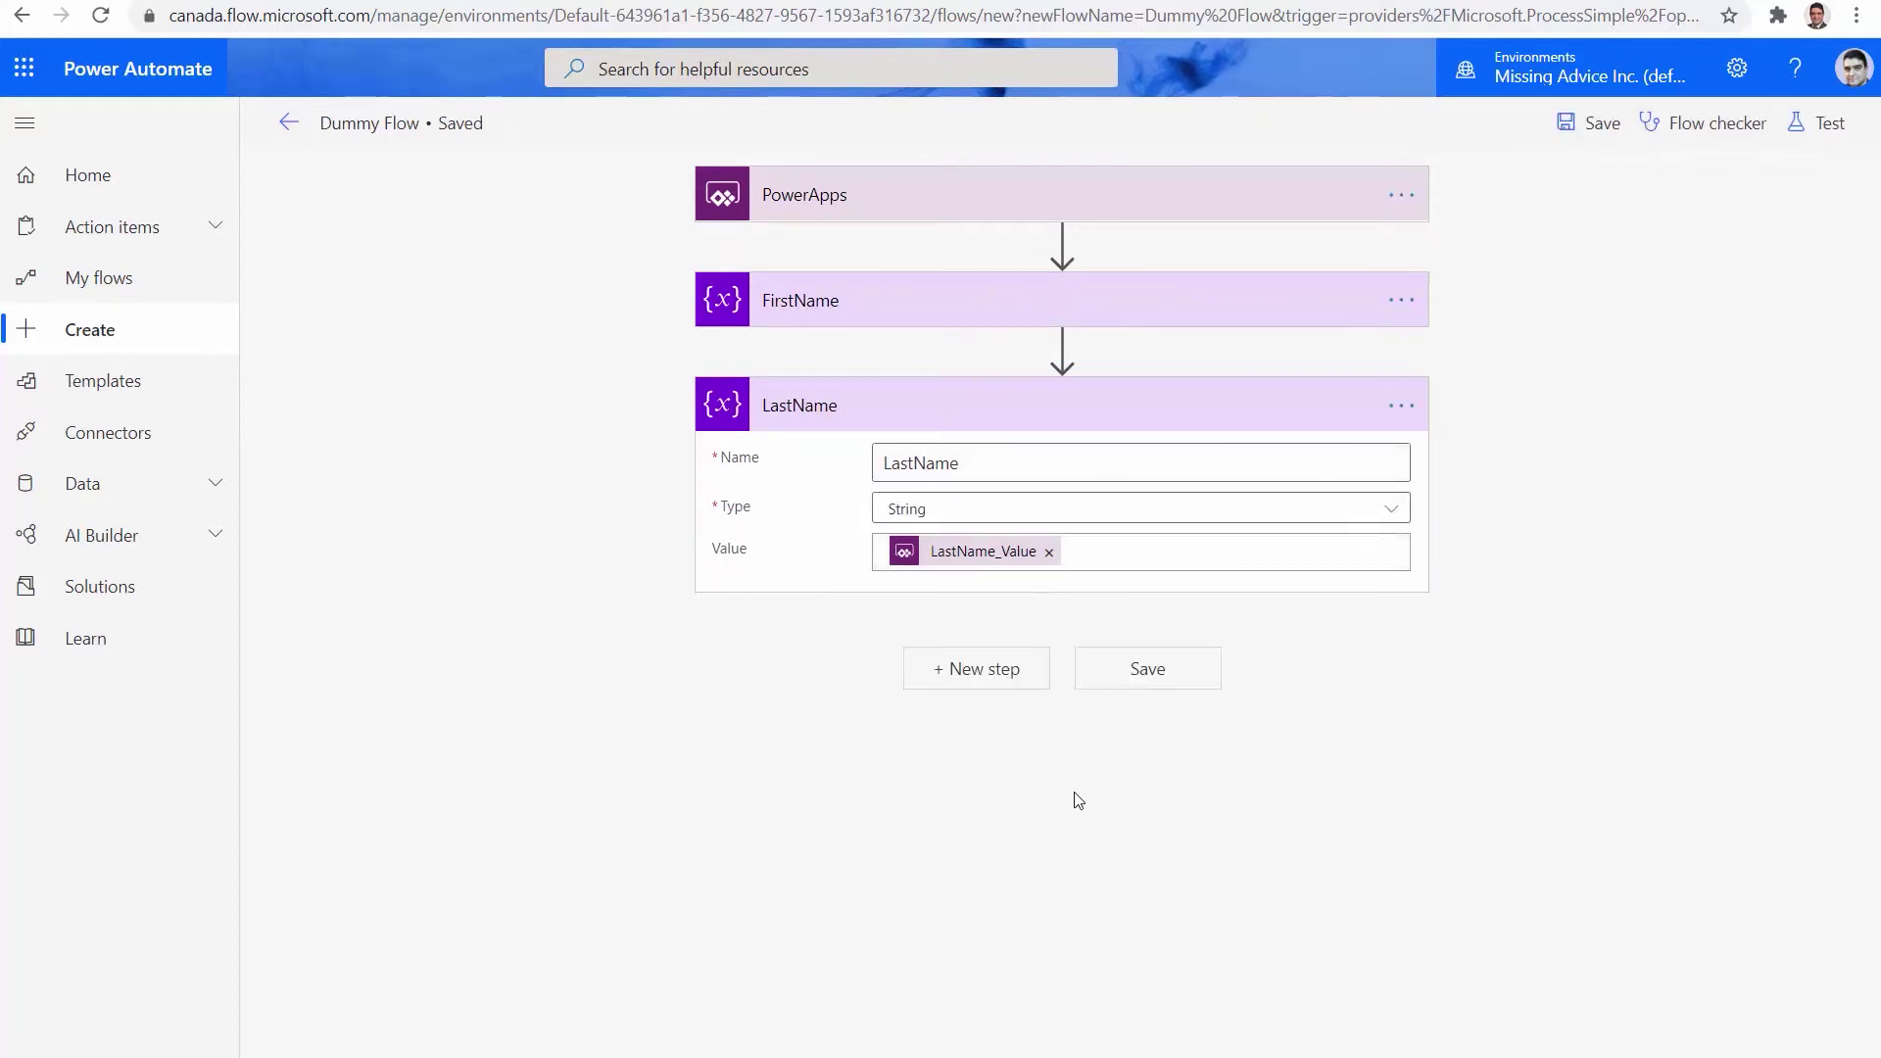
pyautogui.click(1019, 678)
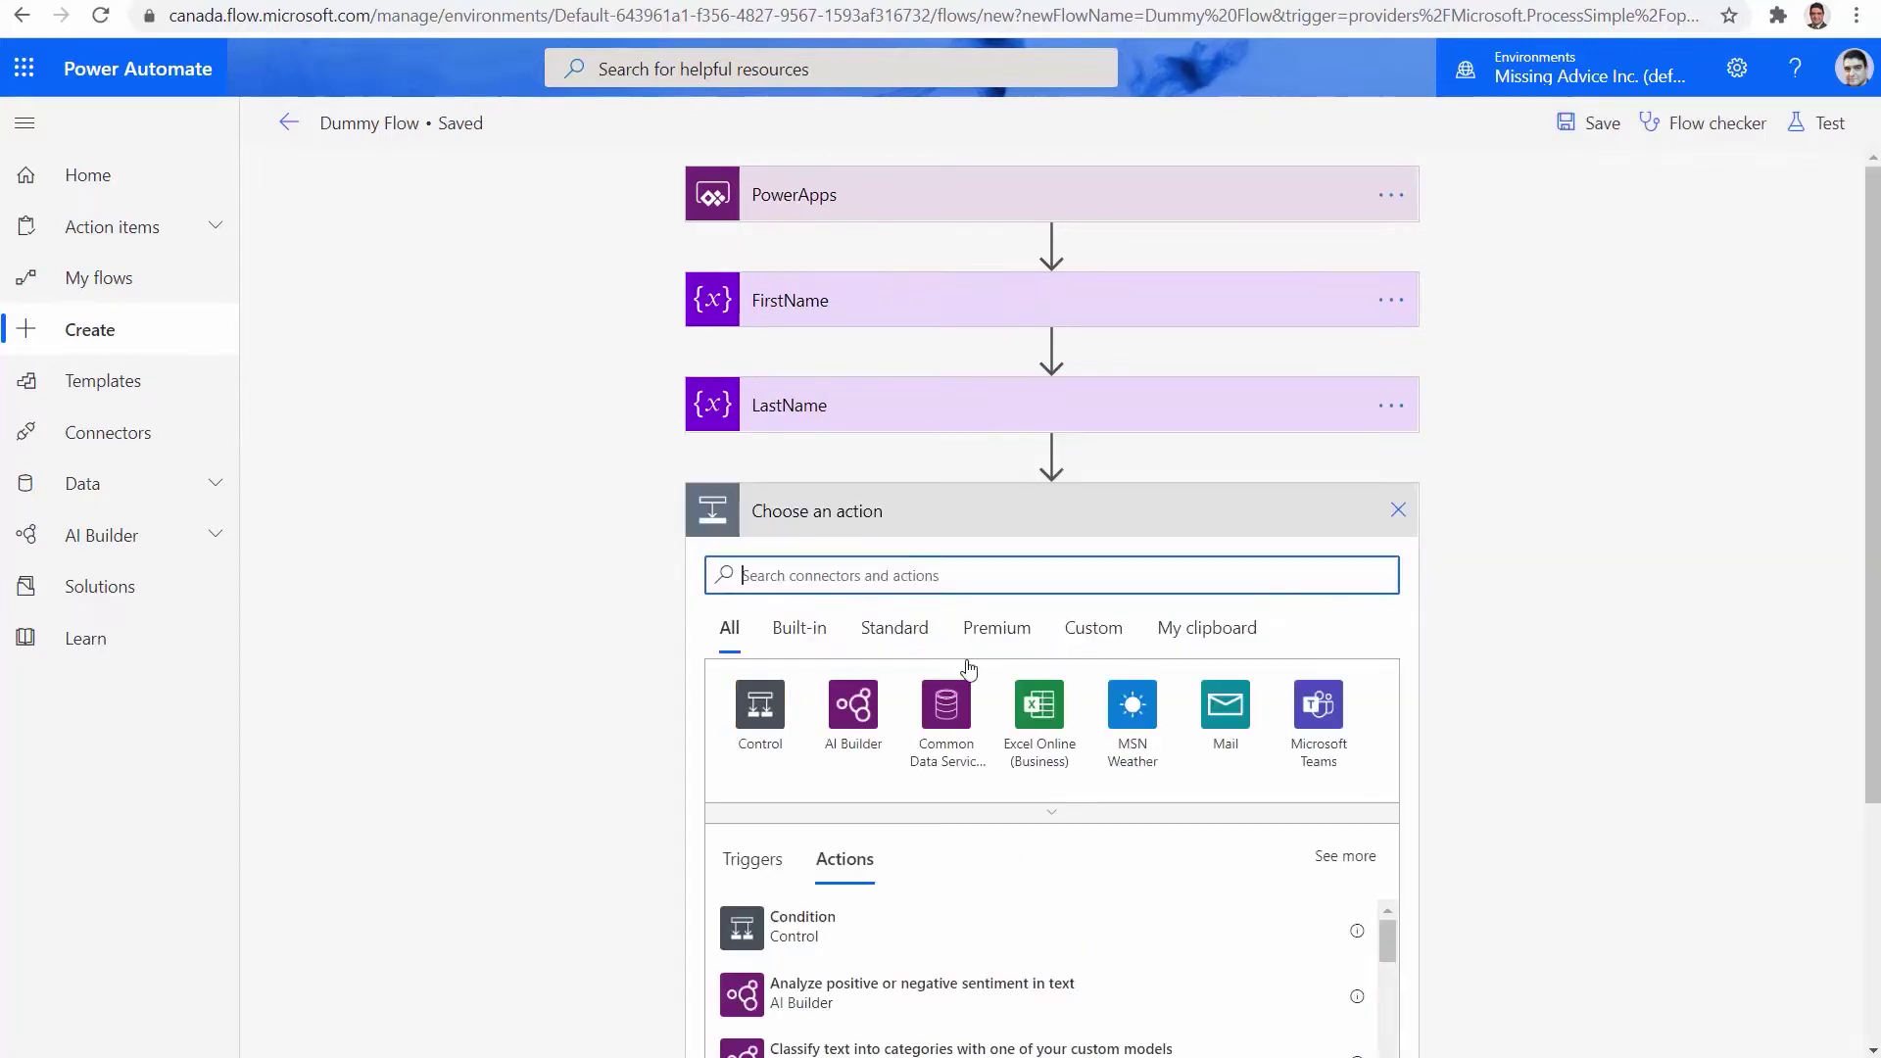
# Step: Add a Compose action with FirstName followed by LastName as inputs, then save
pyautogui.write('Compo')
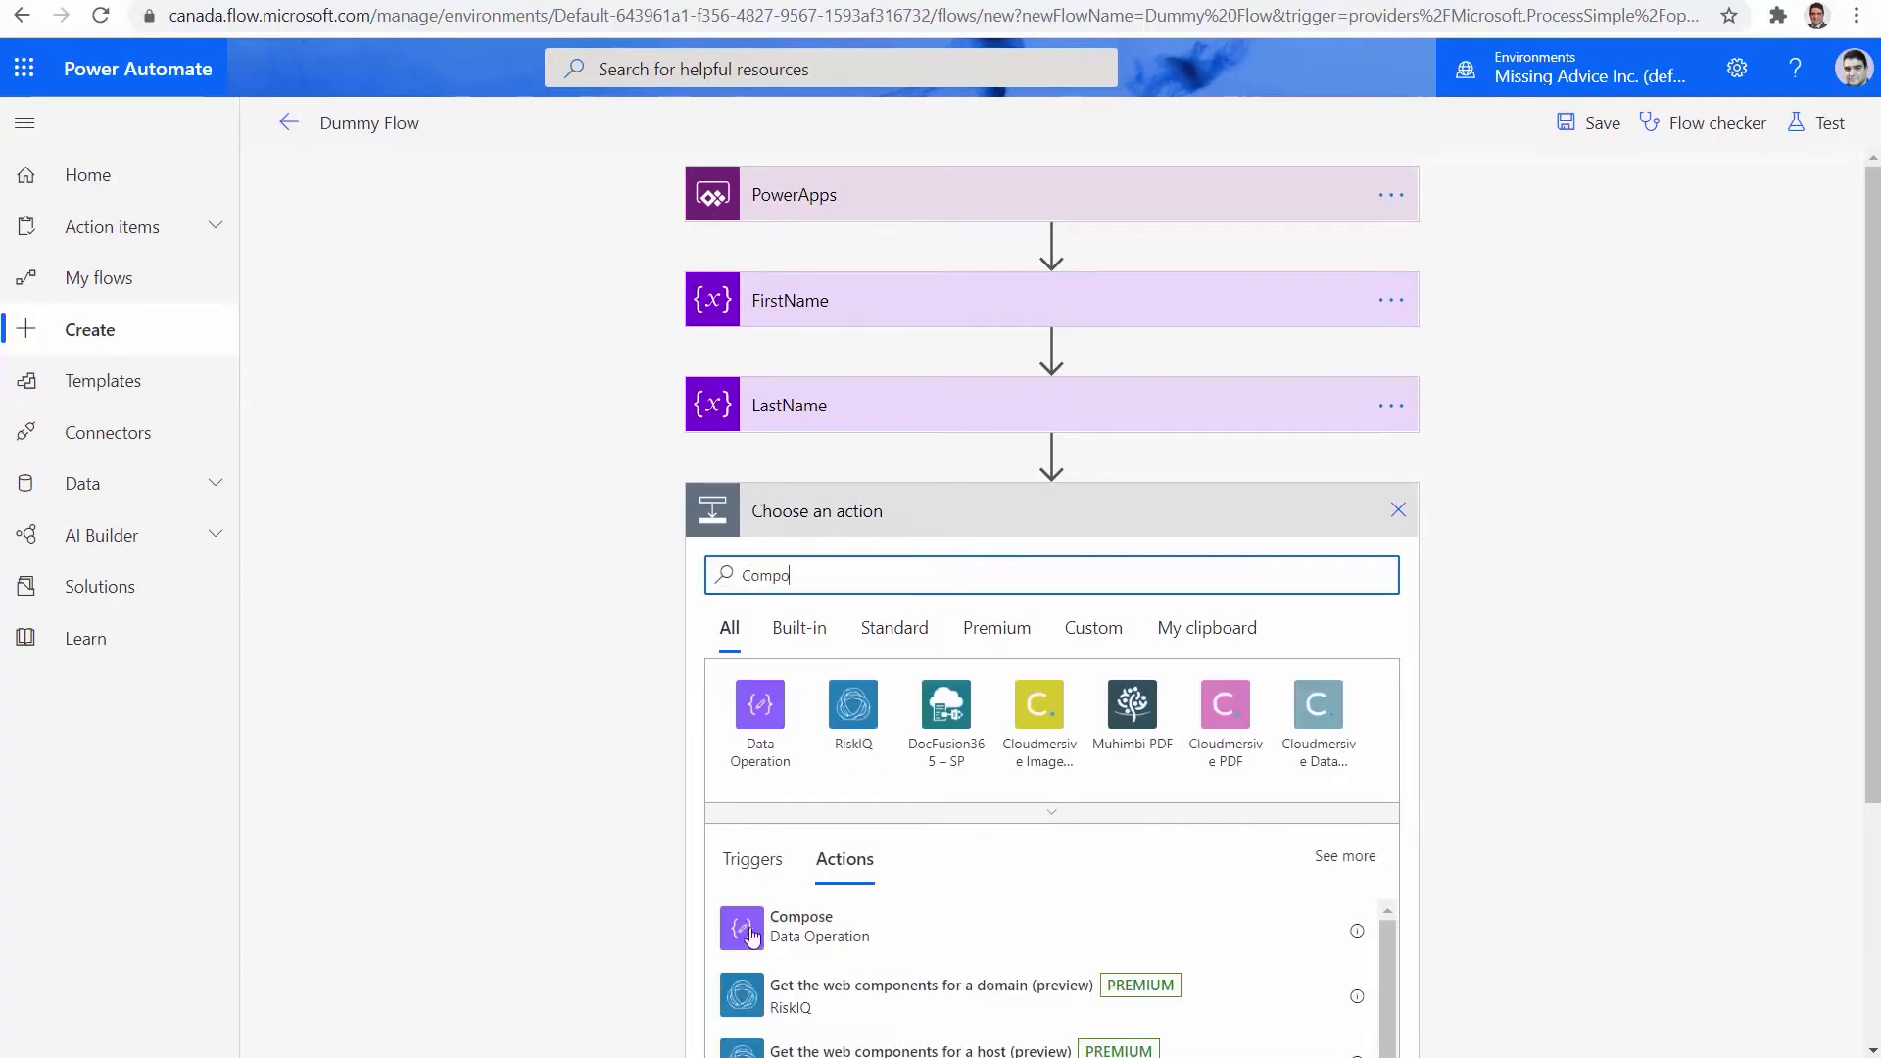
pyautogui.click(862, 926)
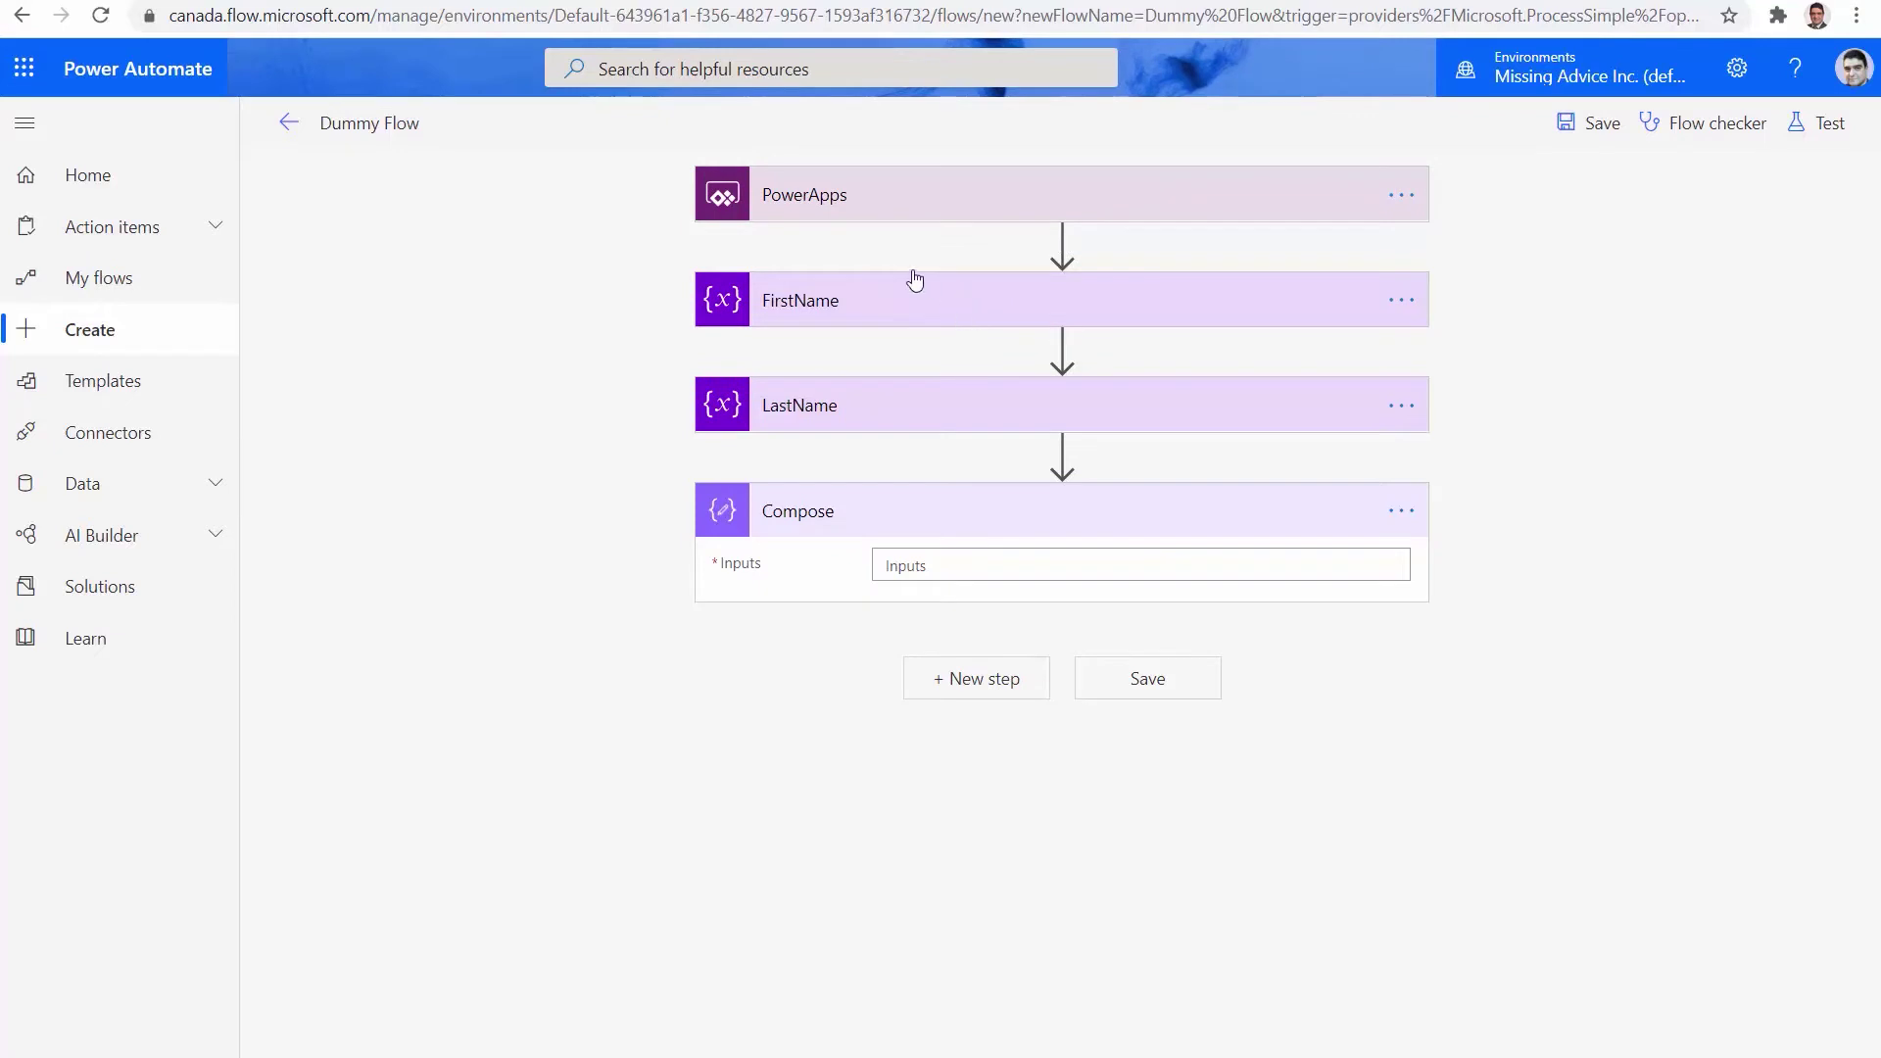
pyautogui.click(905, 564)
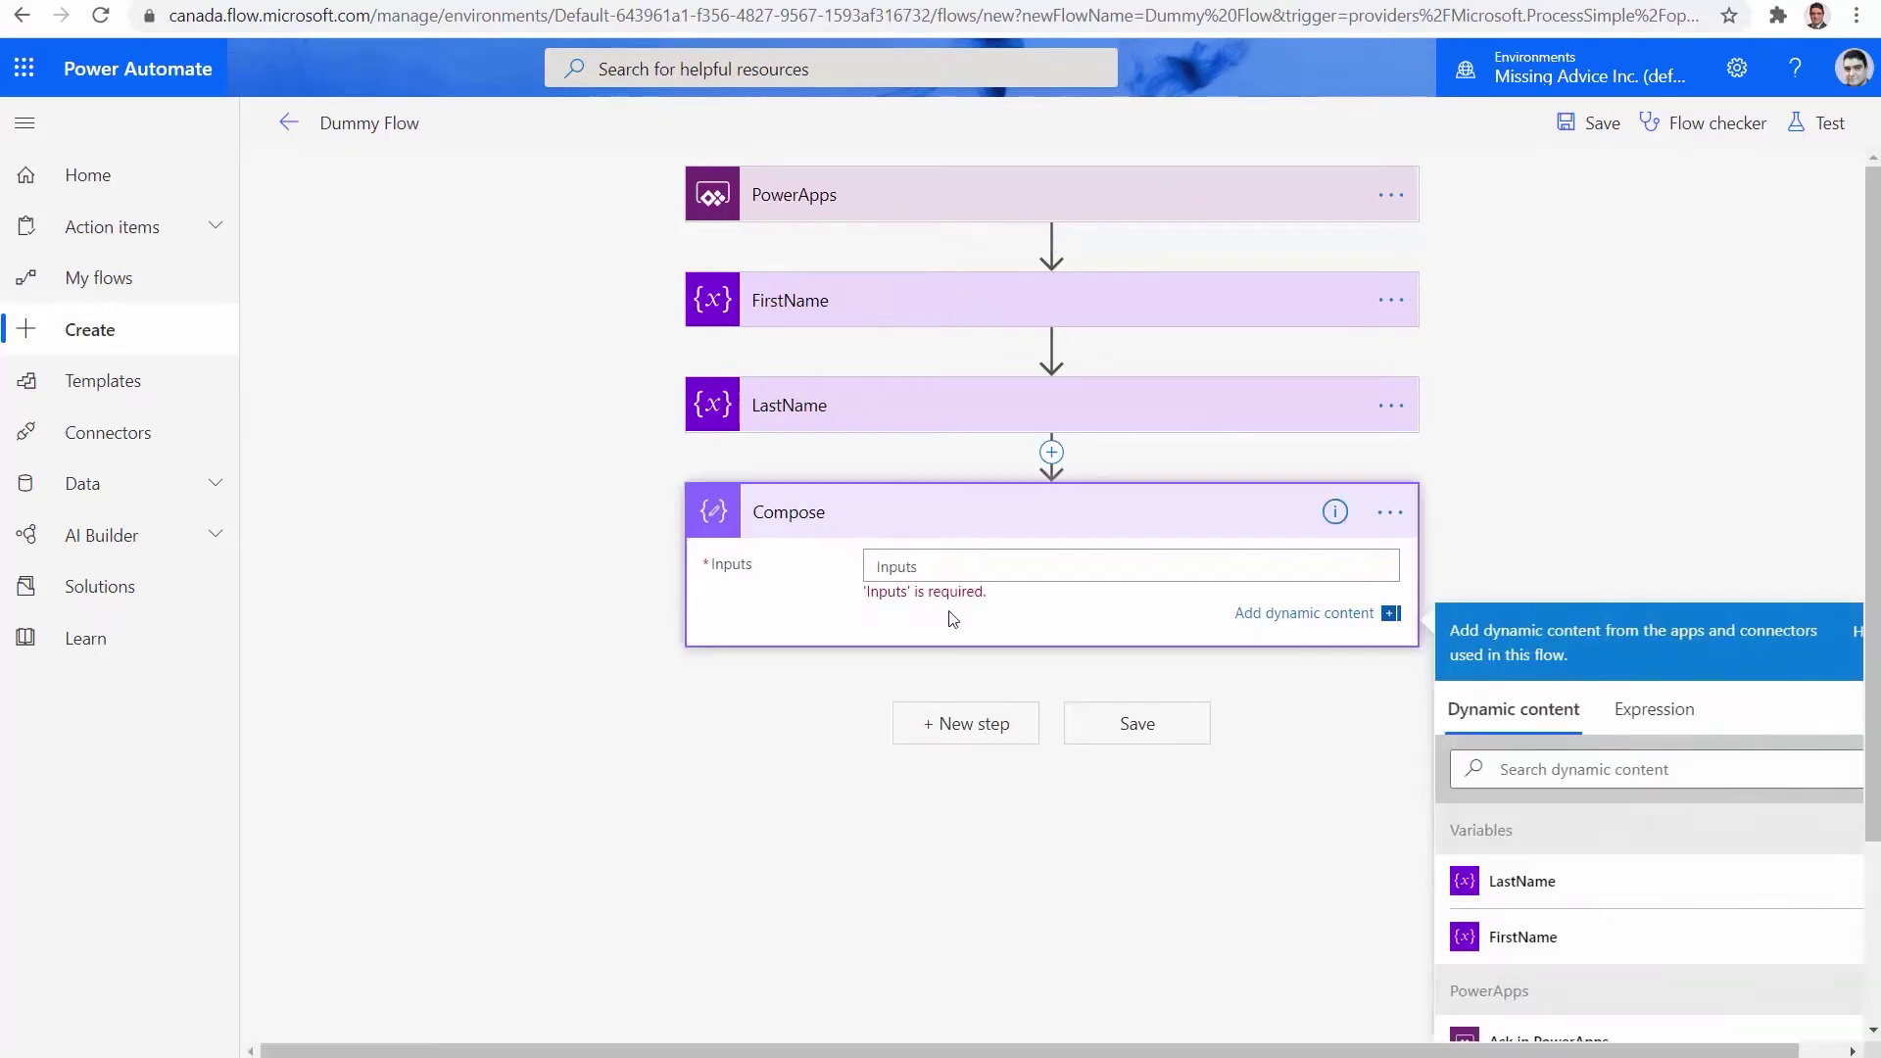
pyautogui.click(1541, 941)
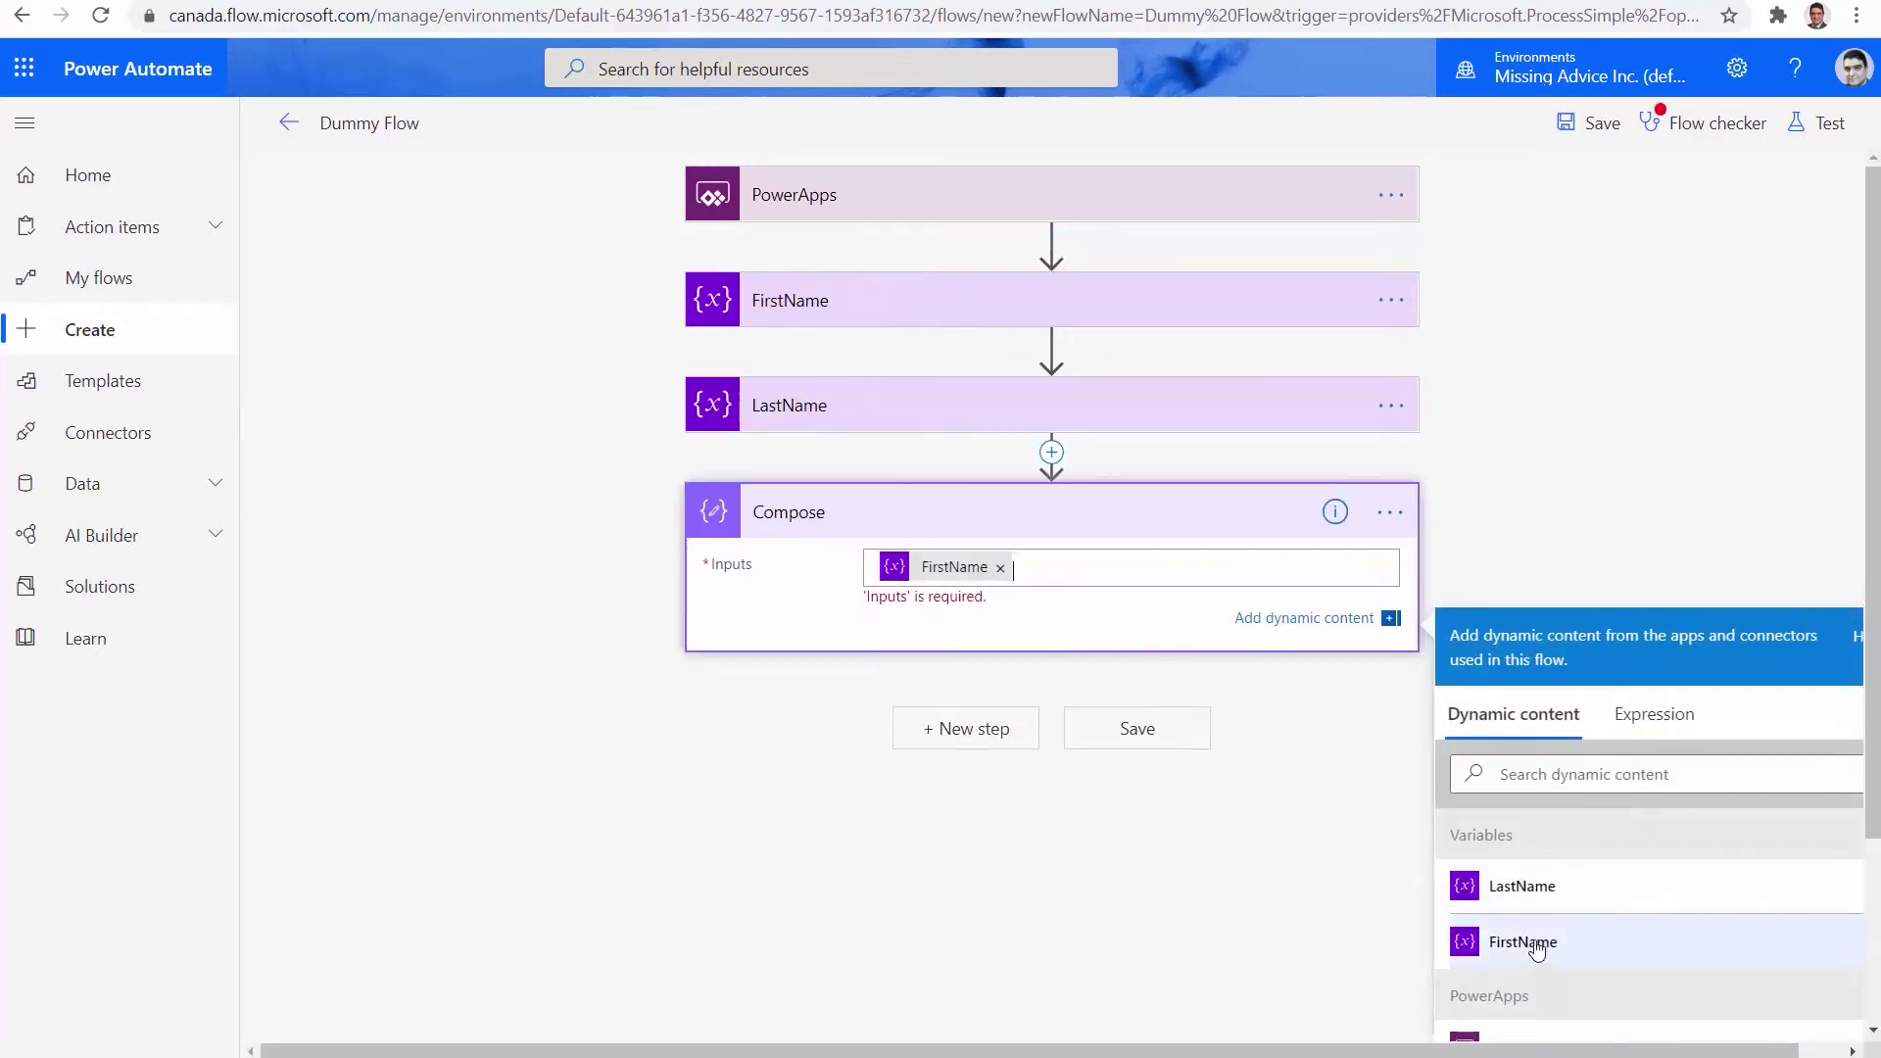
pyautogui.click(1557, 868)
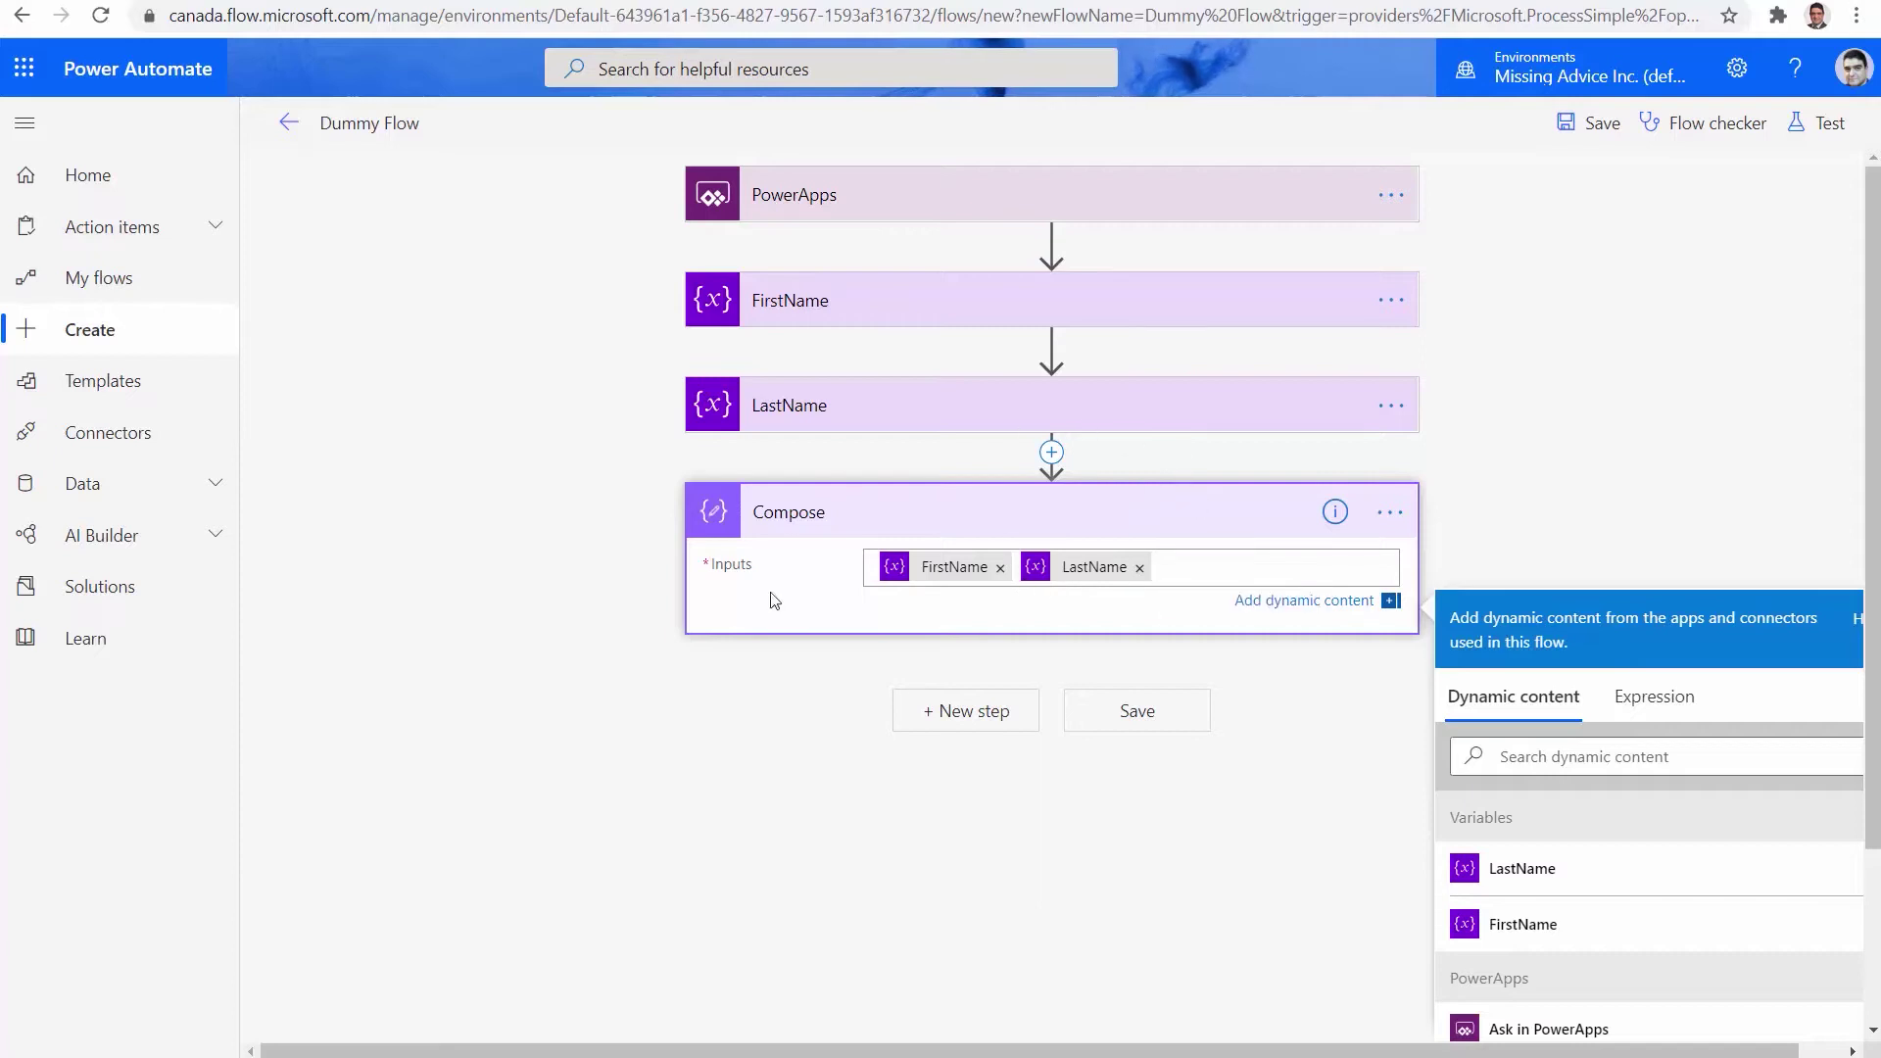
pyautogui.click(1589, 122)
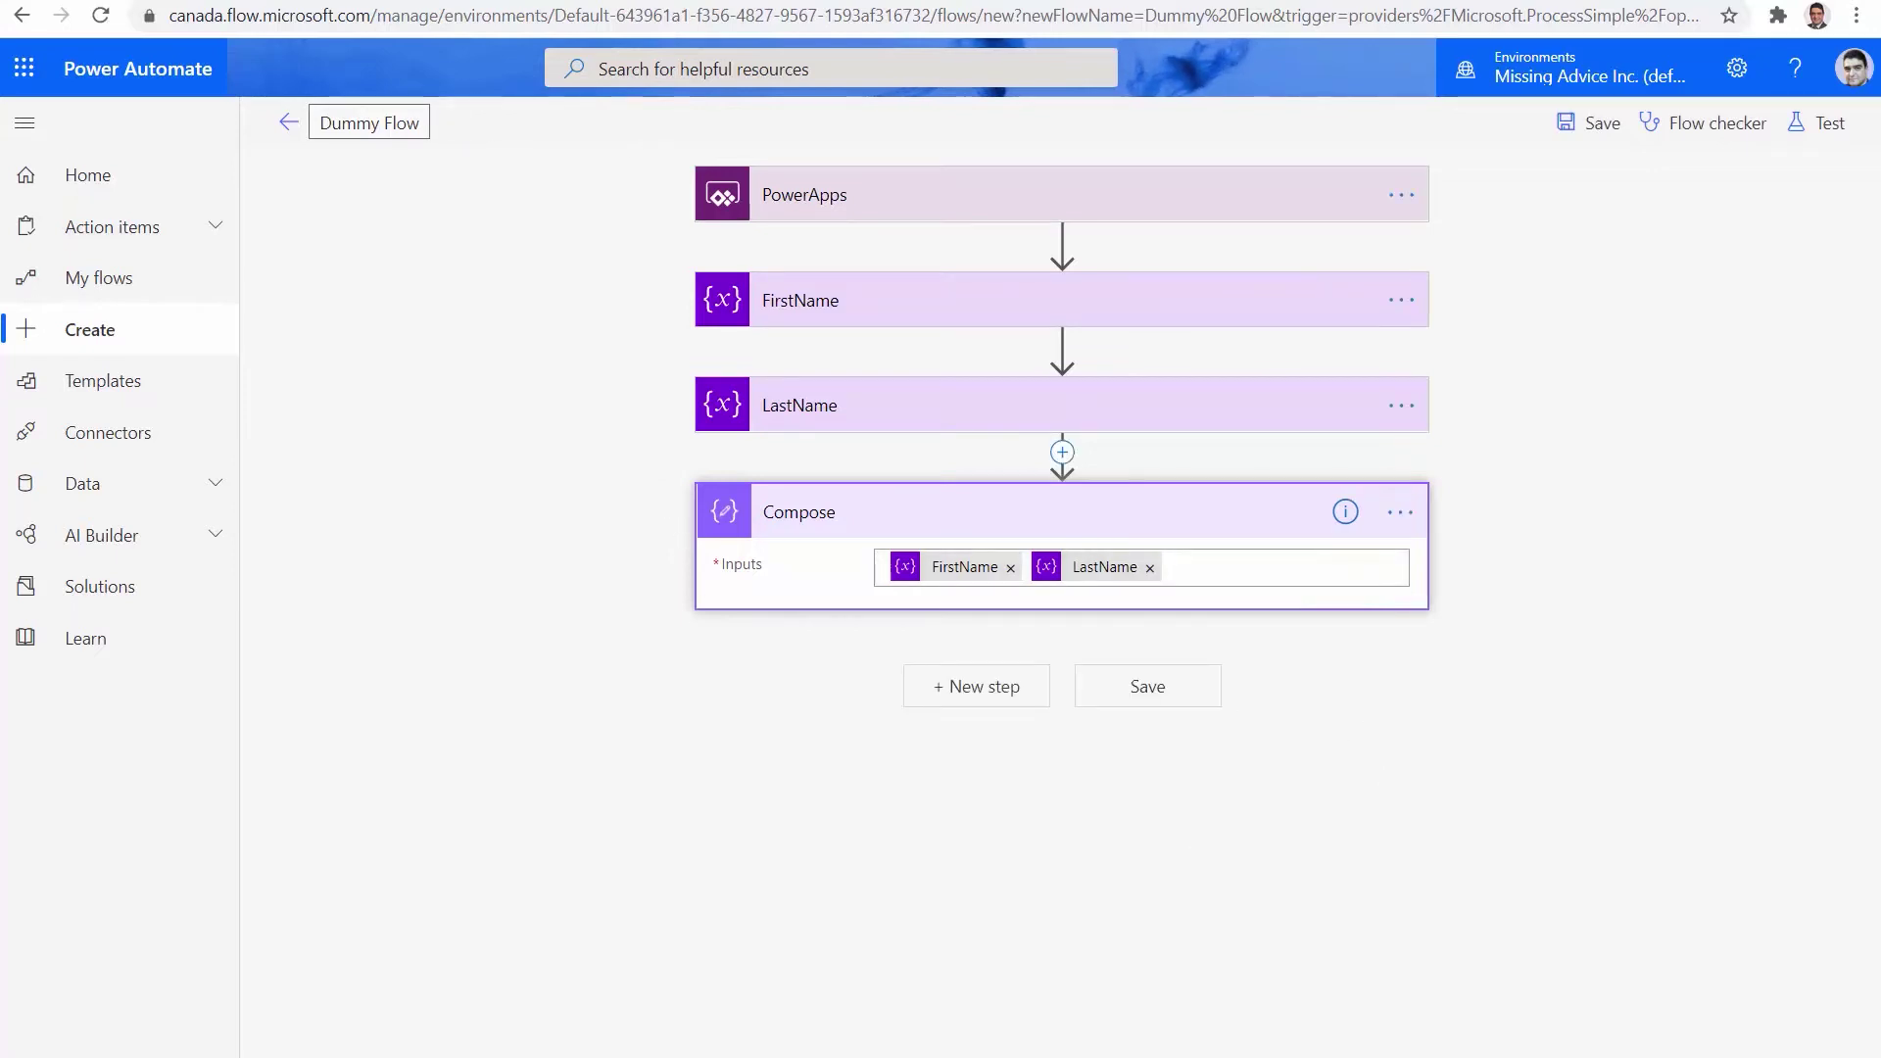
# Step: Create a blank tablet canvas app named 'Dummy app' and skip the welcome dialog
pyautogui.click(372, 0)
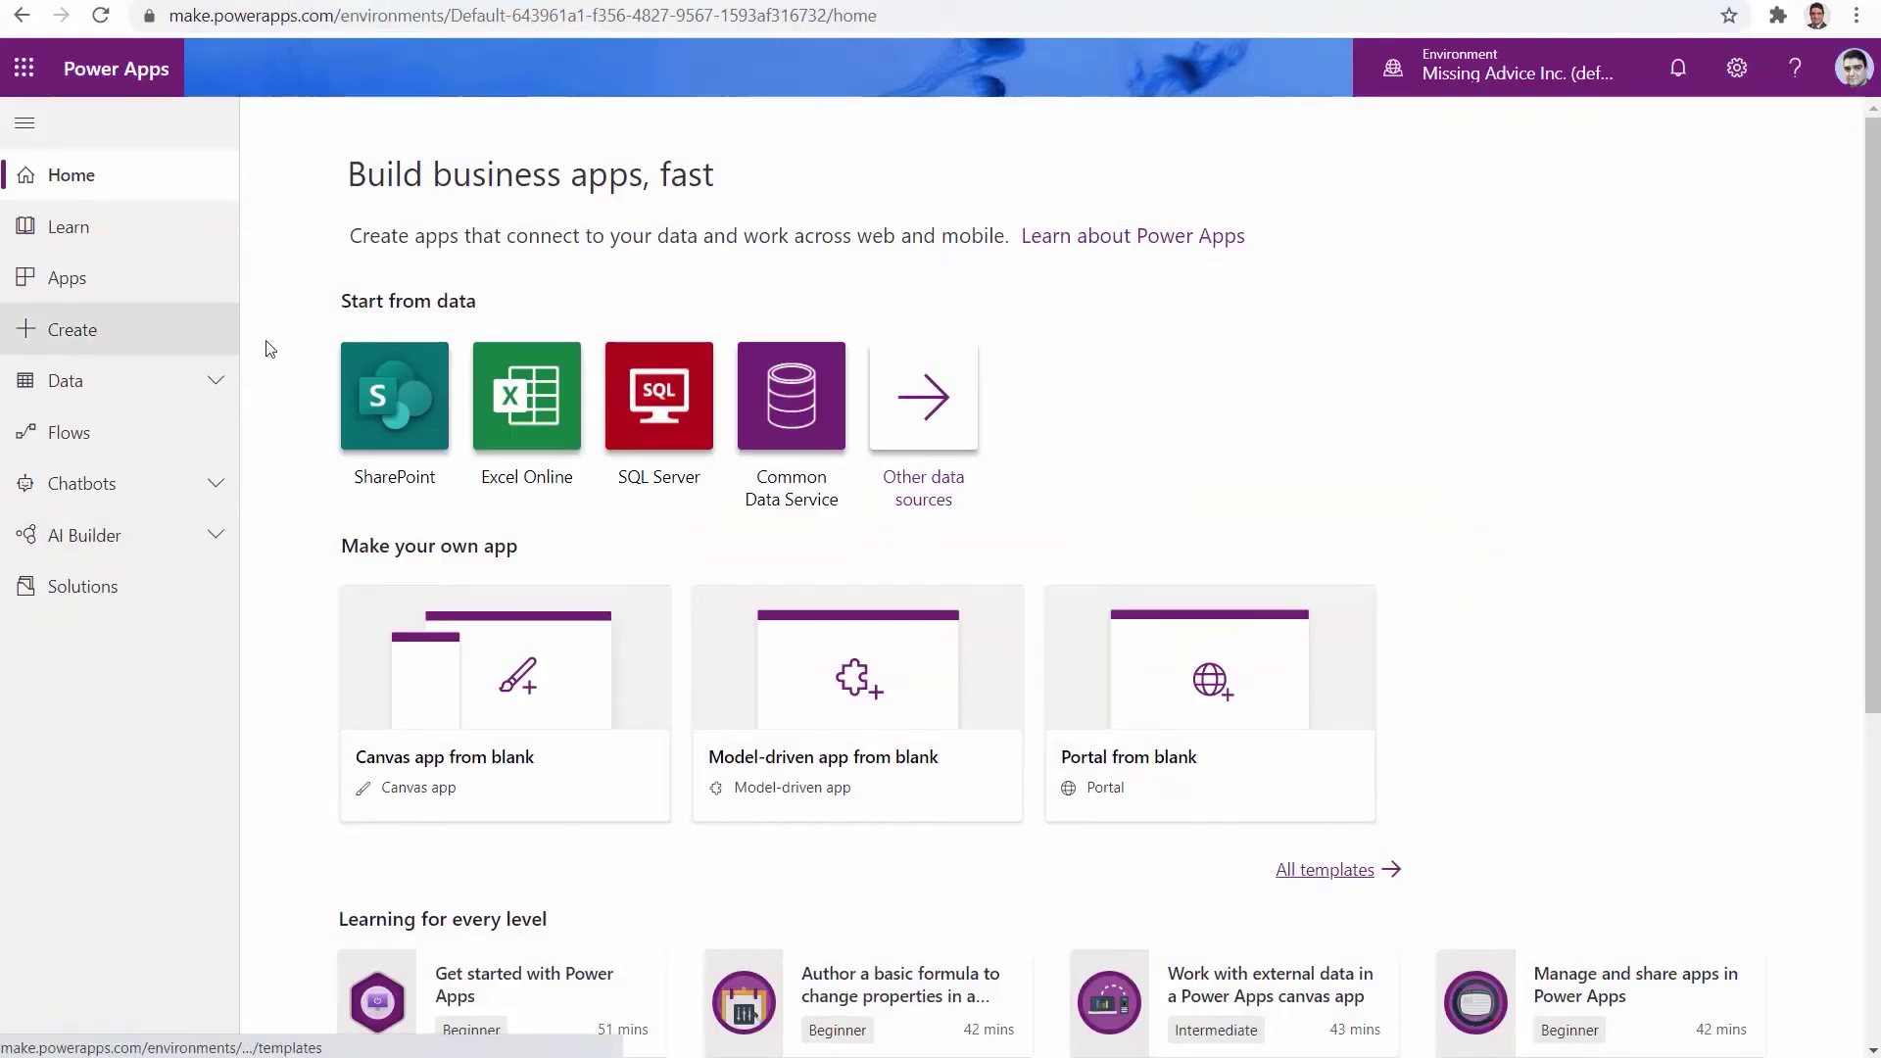
pyautogui.click(84, 326)
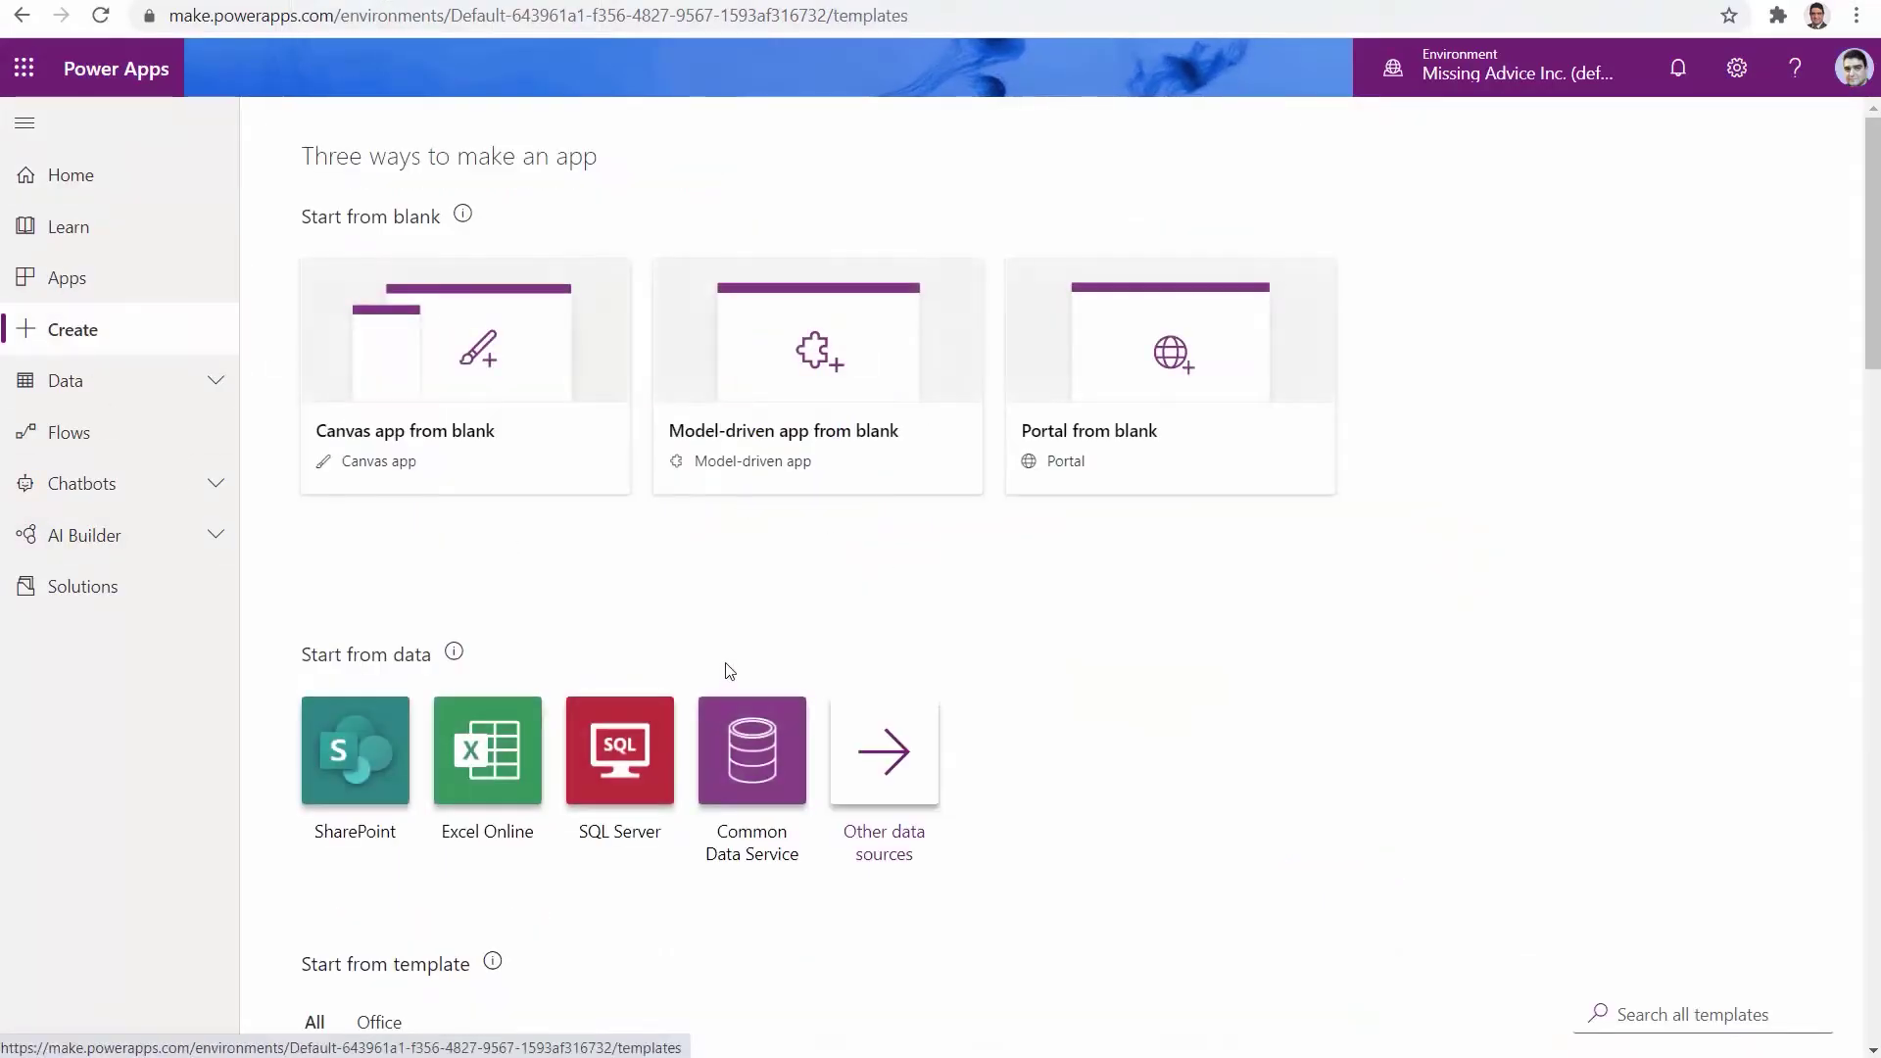
pyautogui.click(491, 382)
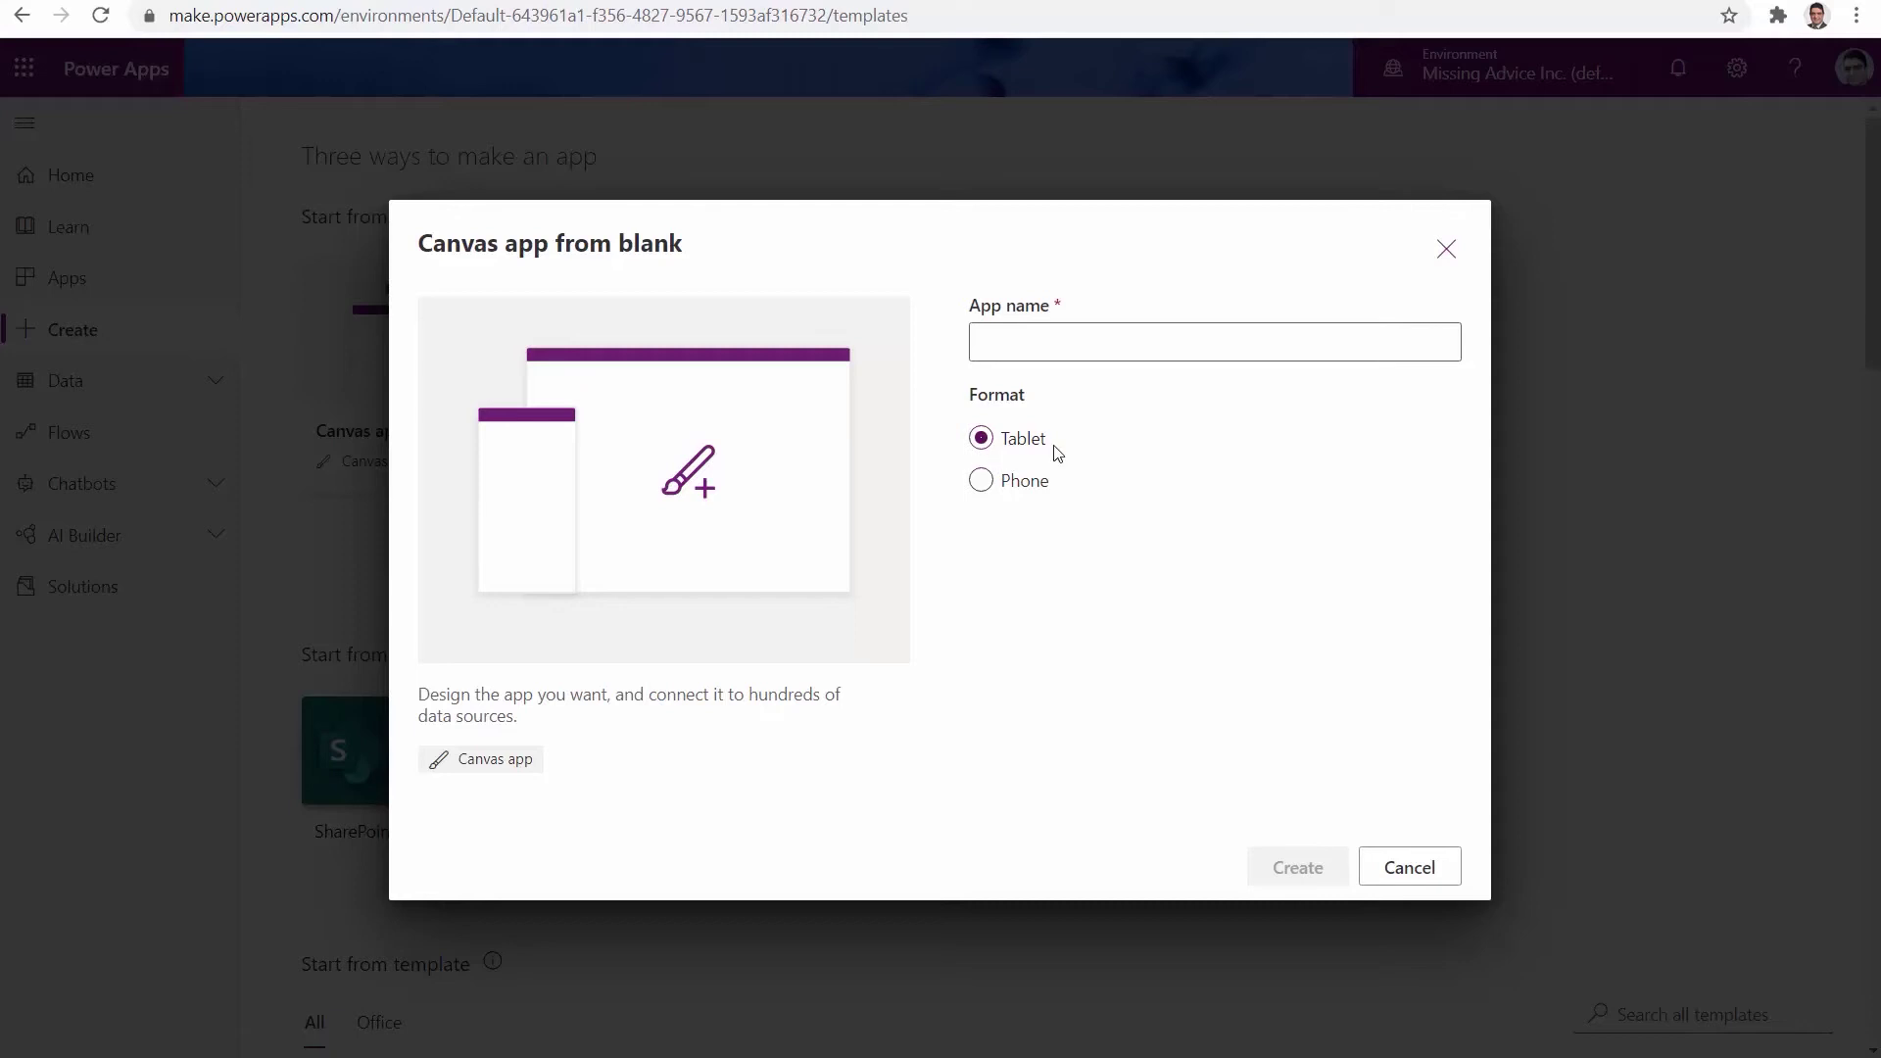
pyautogui.click(1071, 343)
pyautogui.write('Dummy app')
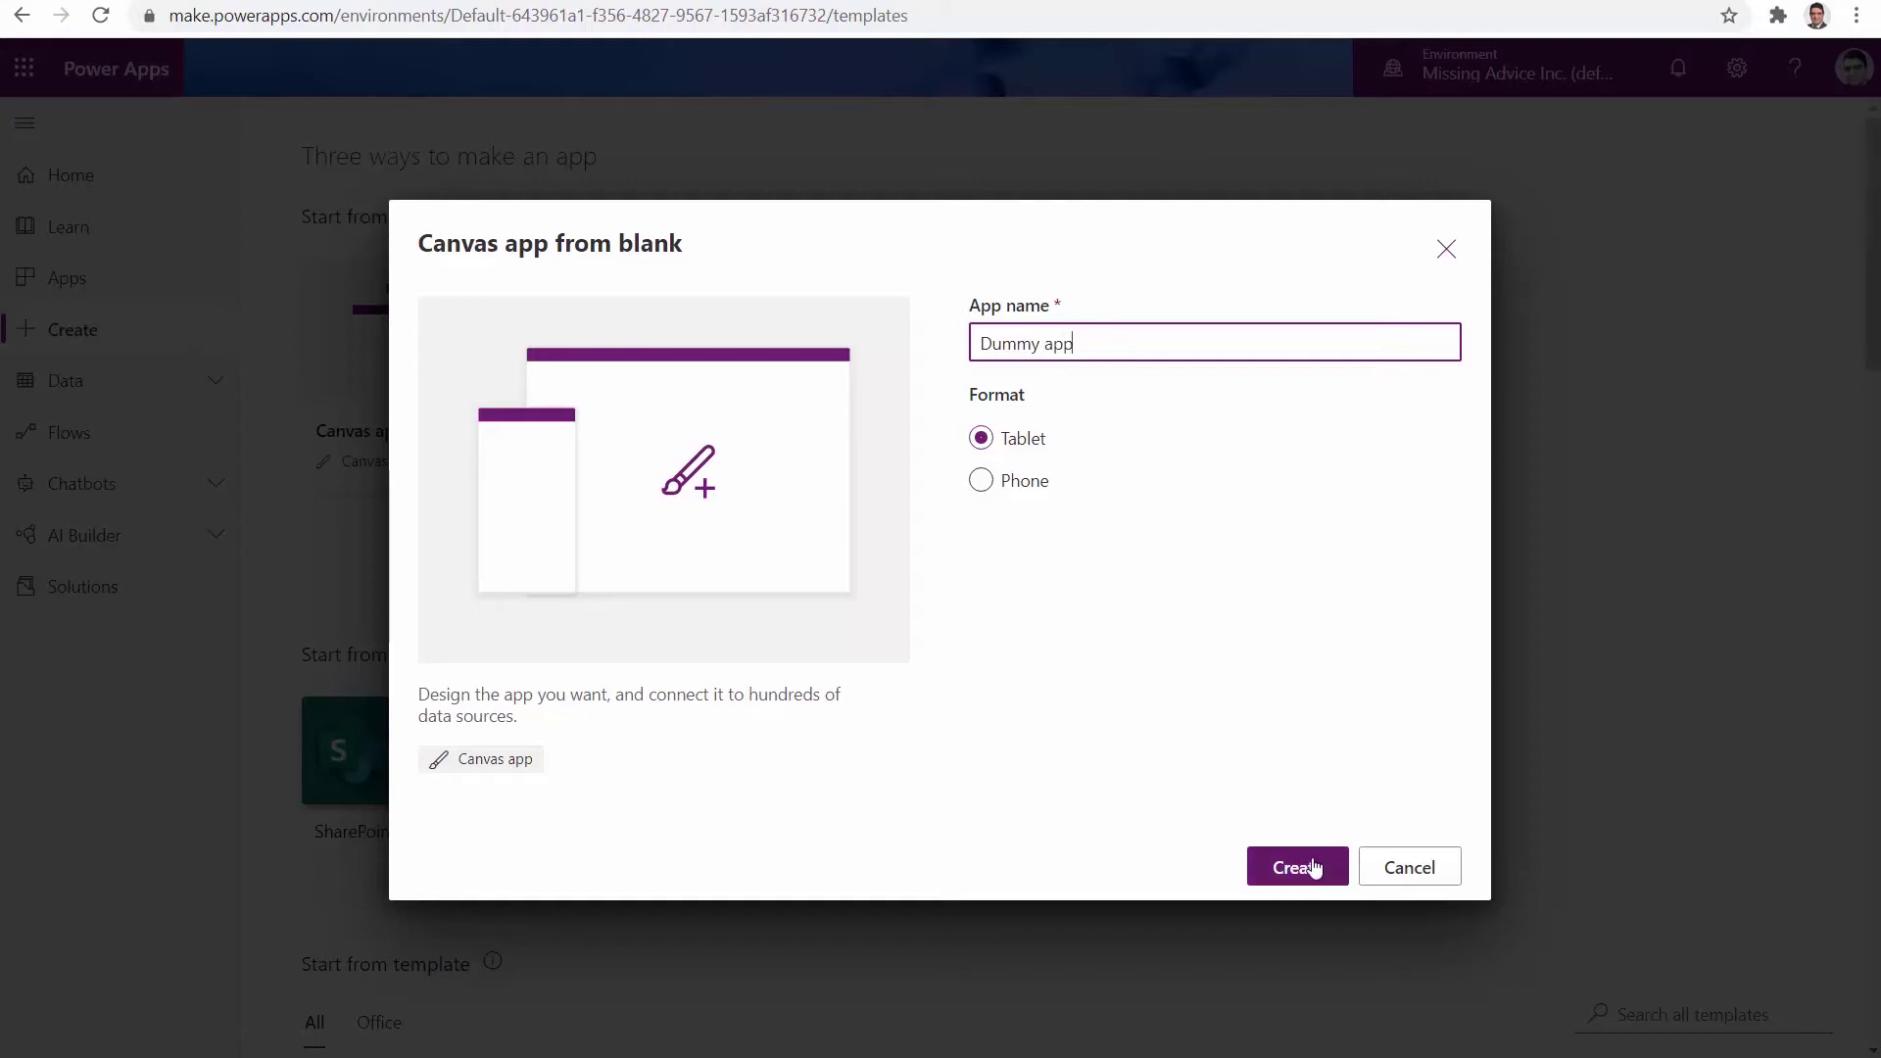
pyautogui.click(1306, 866)
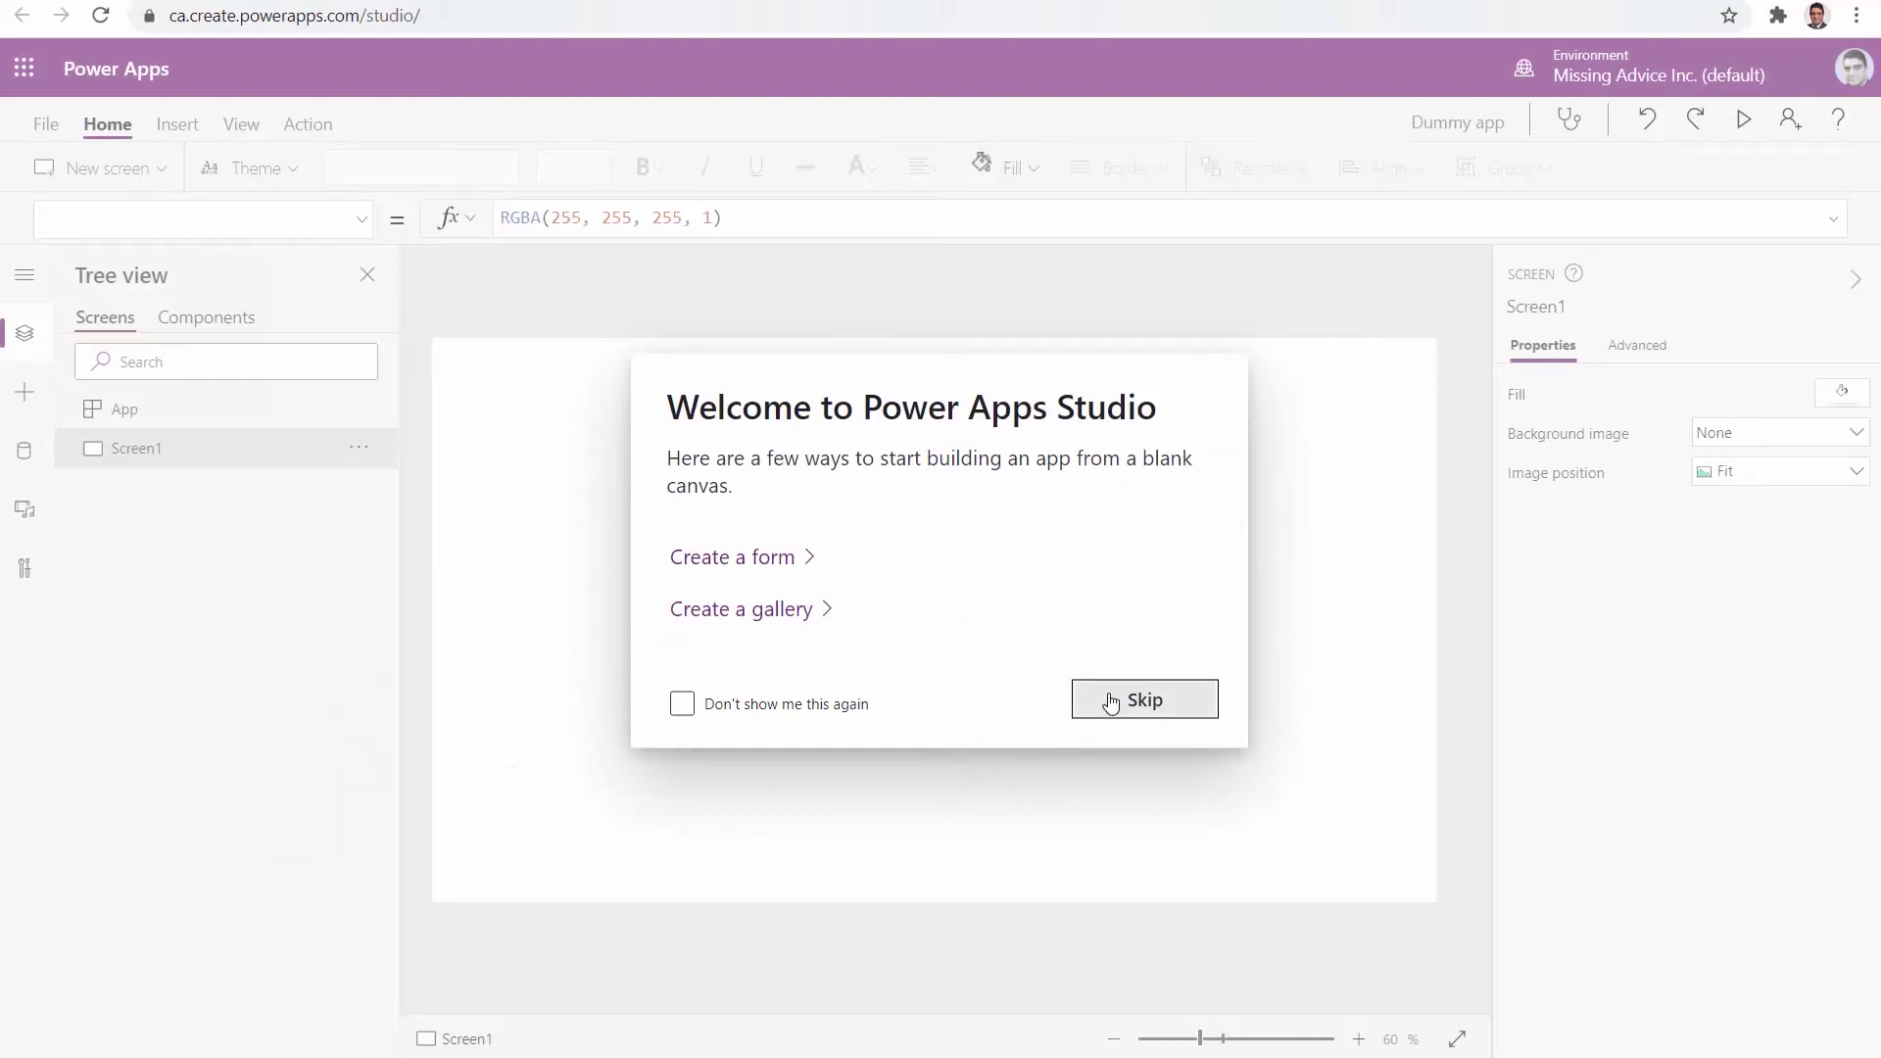
pyautogui.click(1110, 701)
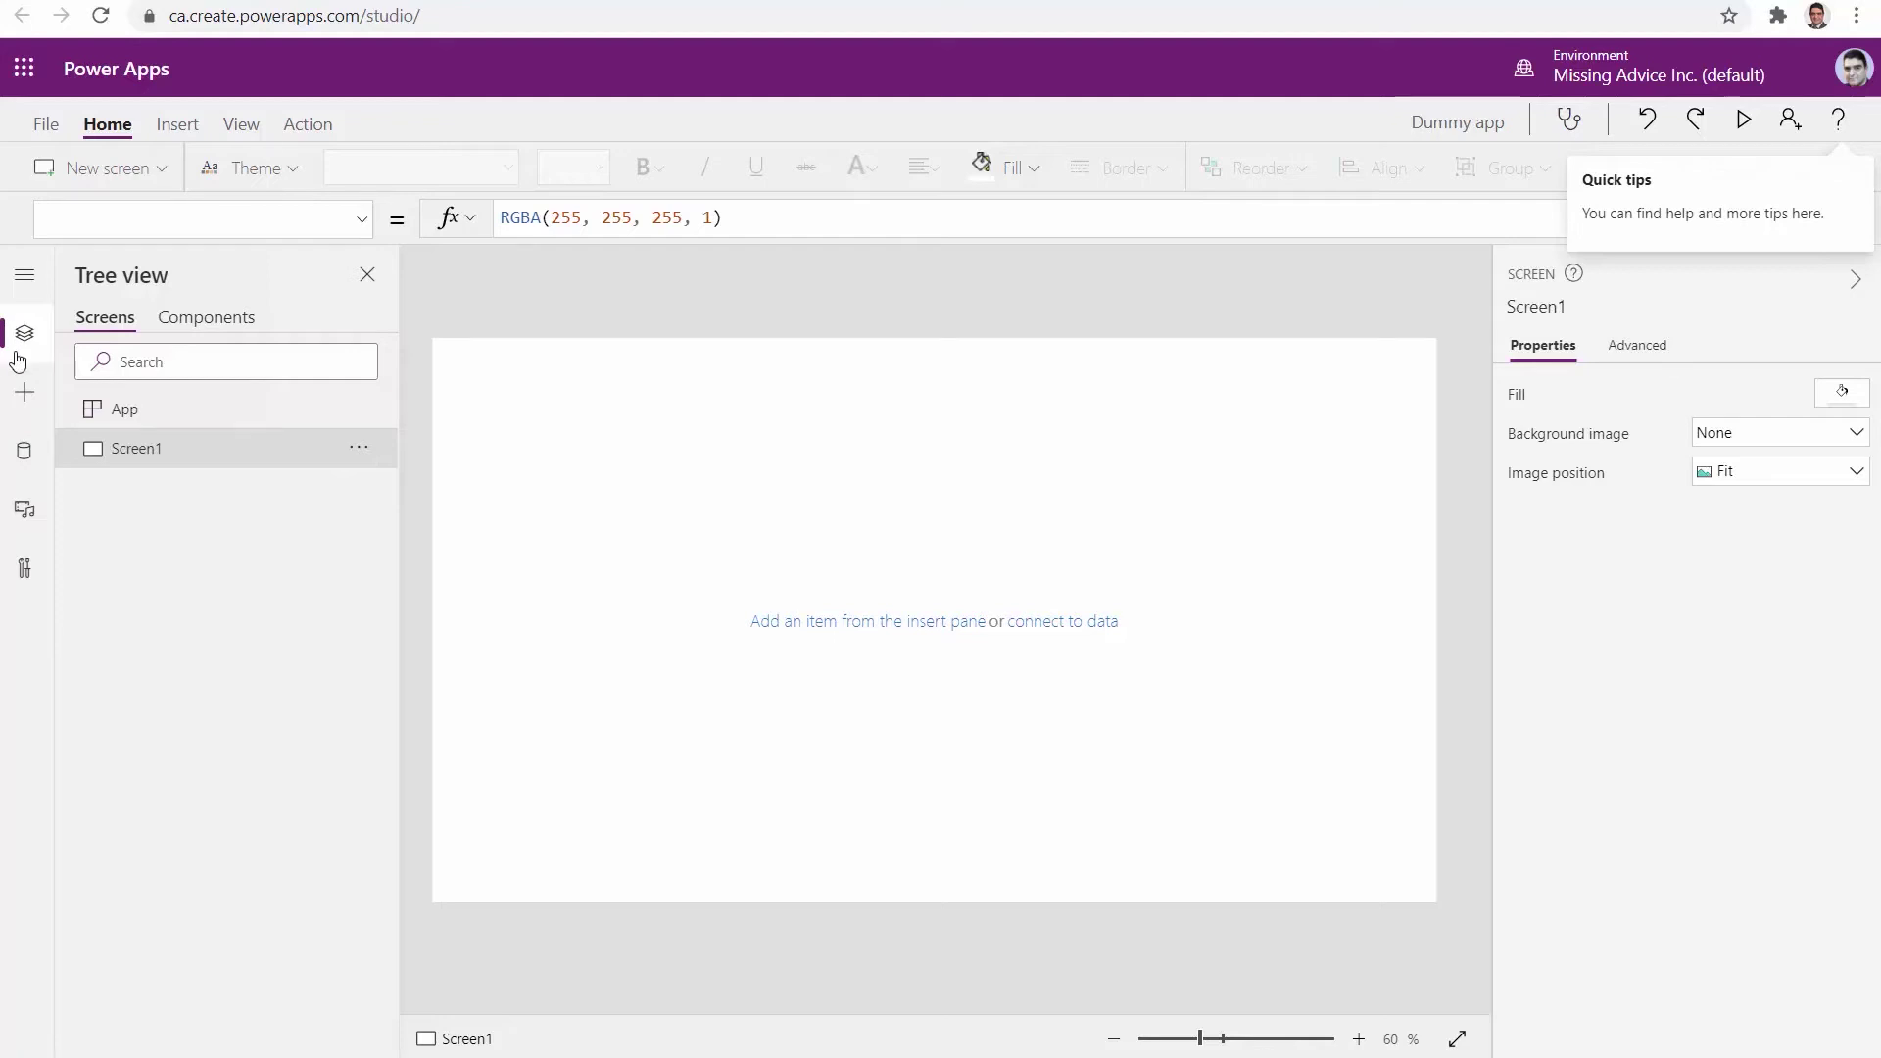
# Step: Insert a Text input control, TextInput1, onto Screen1
pyautogui.click(177, 126)
pyautogui.click(578, 179)
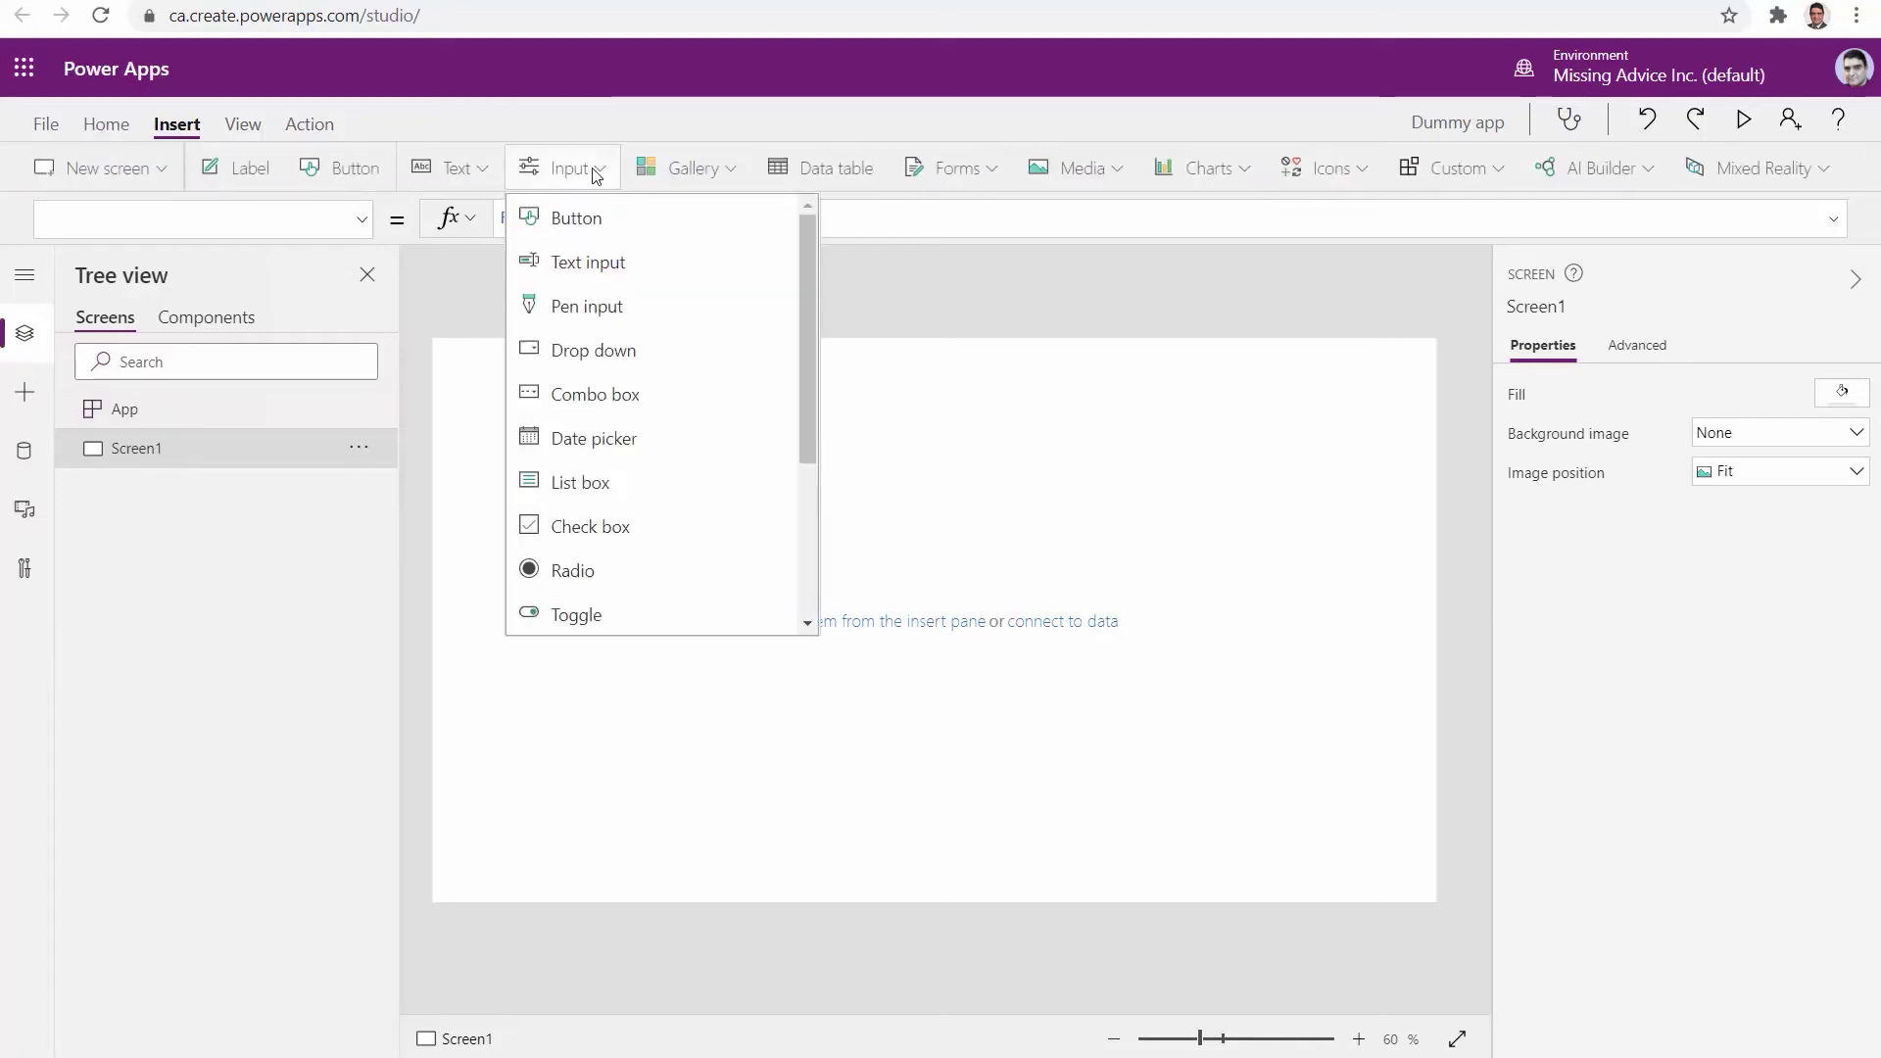
pyautogui.click(586, 255)
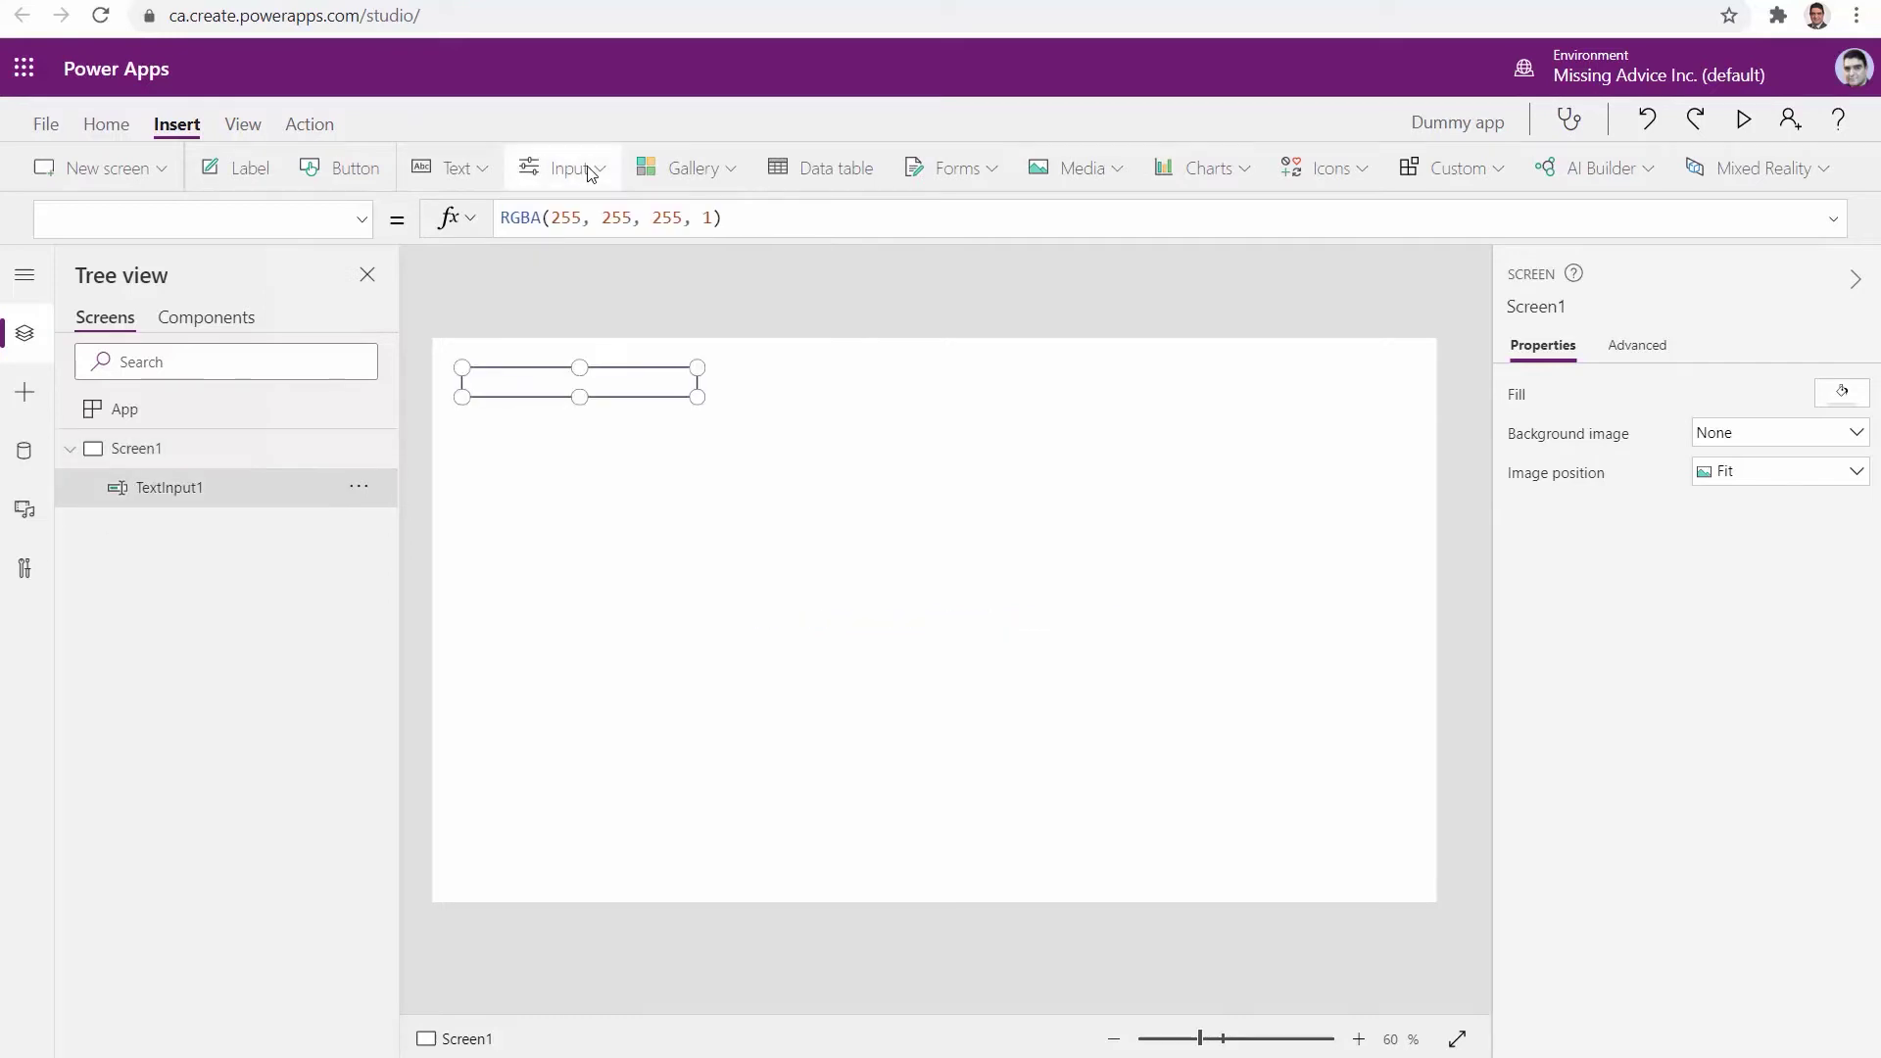
# Step: Add a second text input and place it just below the first
pyautogui.click(578, 168)
pyautogui.click(573, 265)
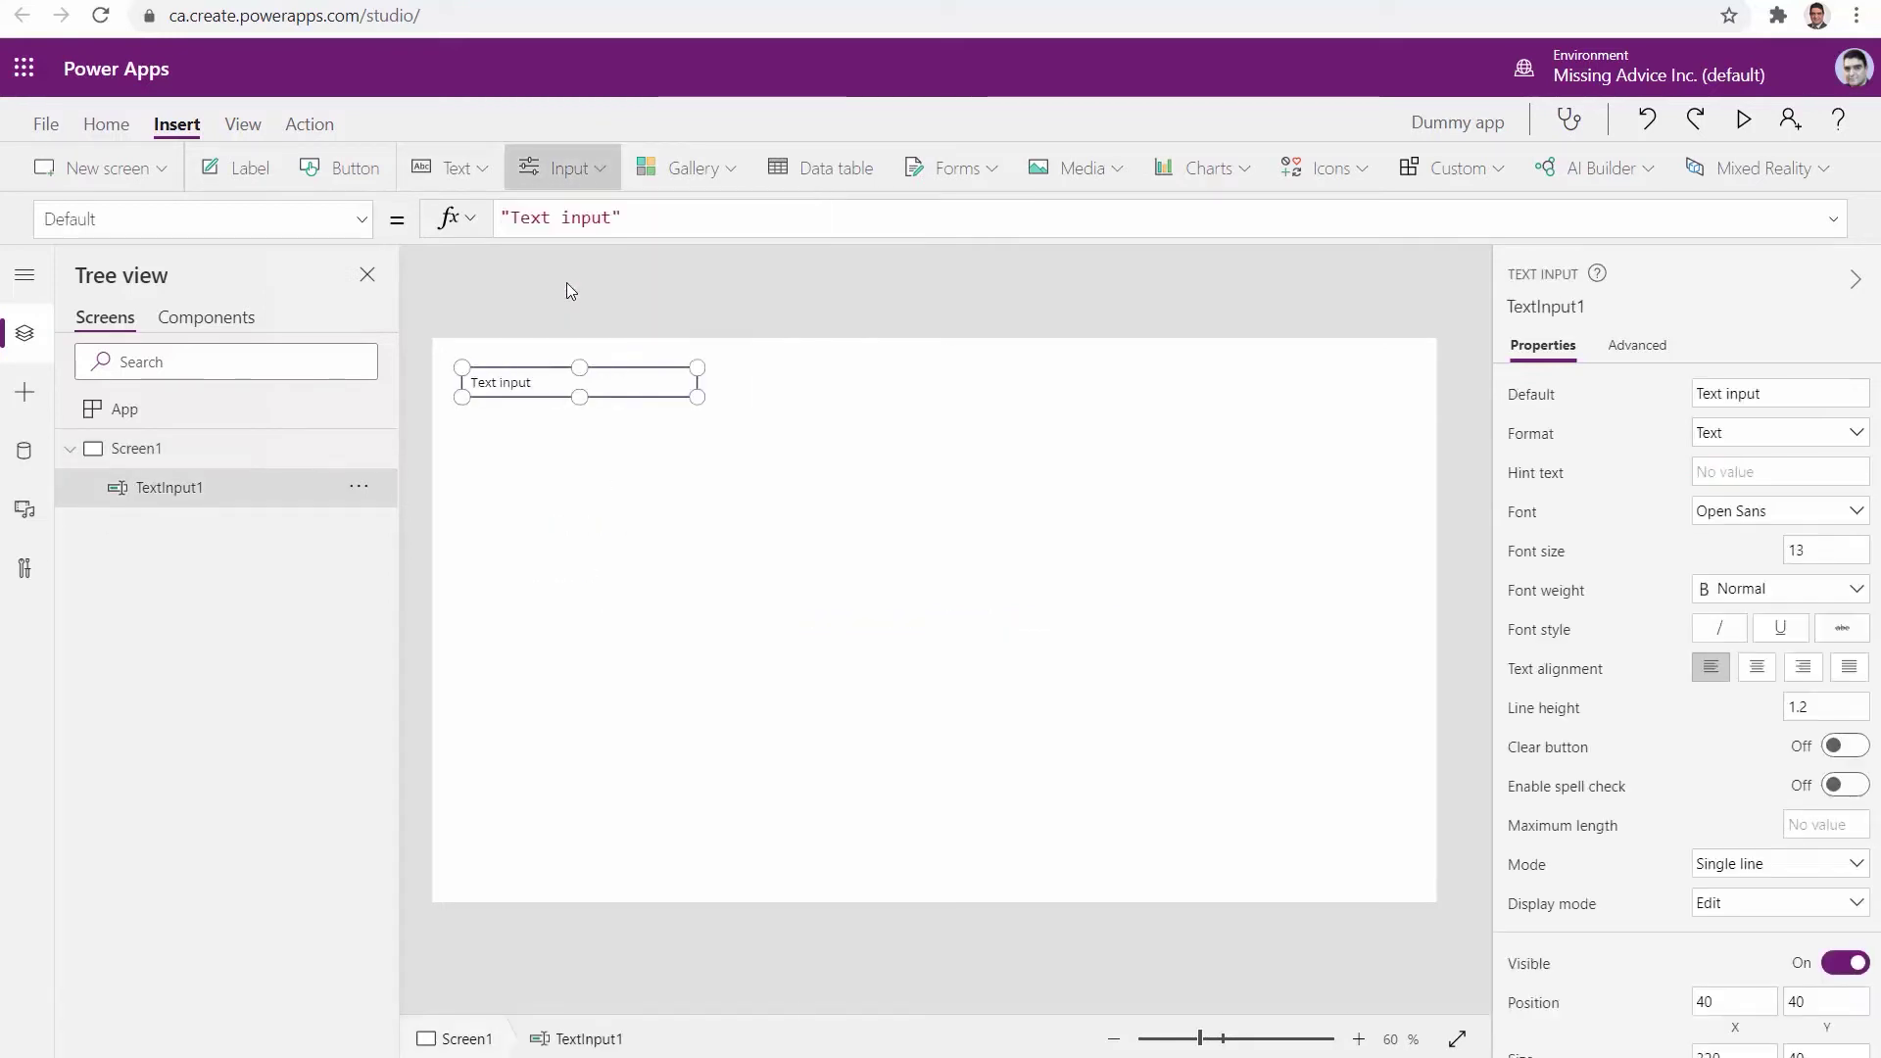
pyautogui.moveTo(546, 464); pyautogui.dragTo(524, 447)
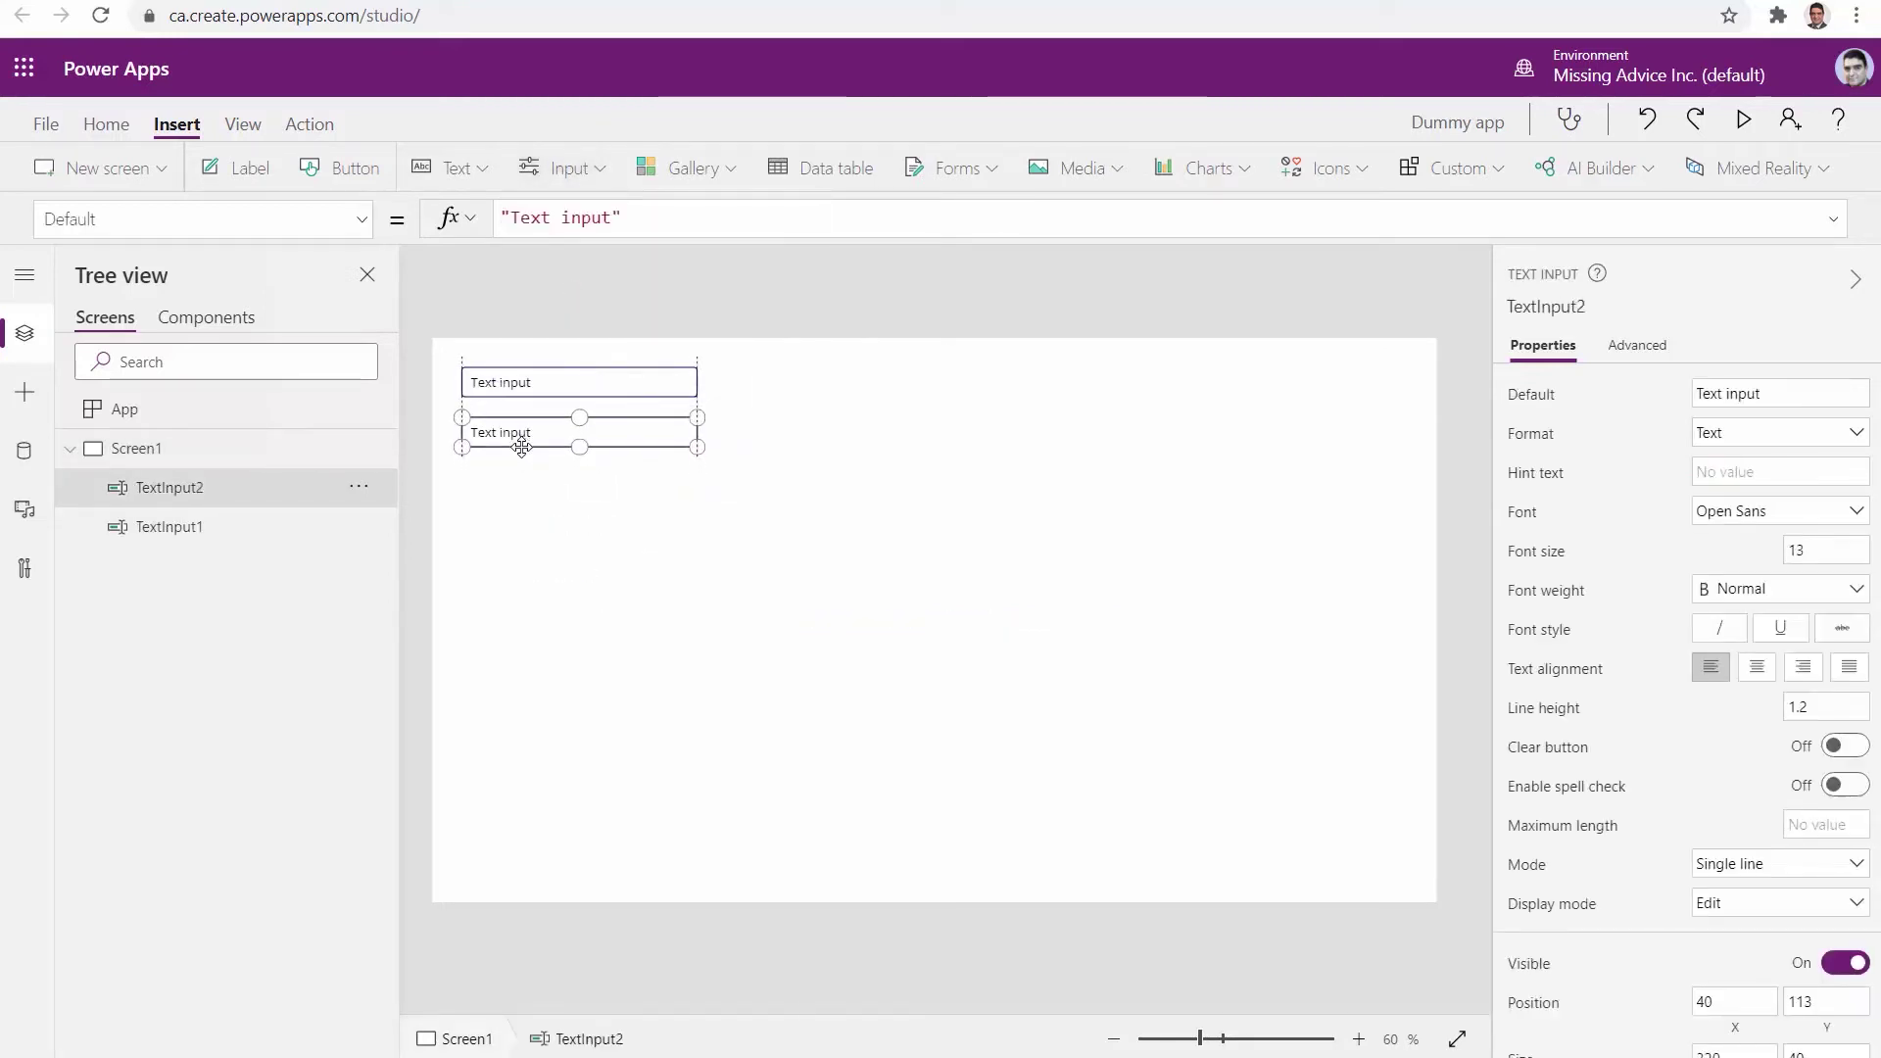
# Step: Rename the first box txt_FirstName, clear its default, and set hint text 'First name'
pyautogui.click(555, 385)
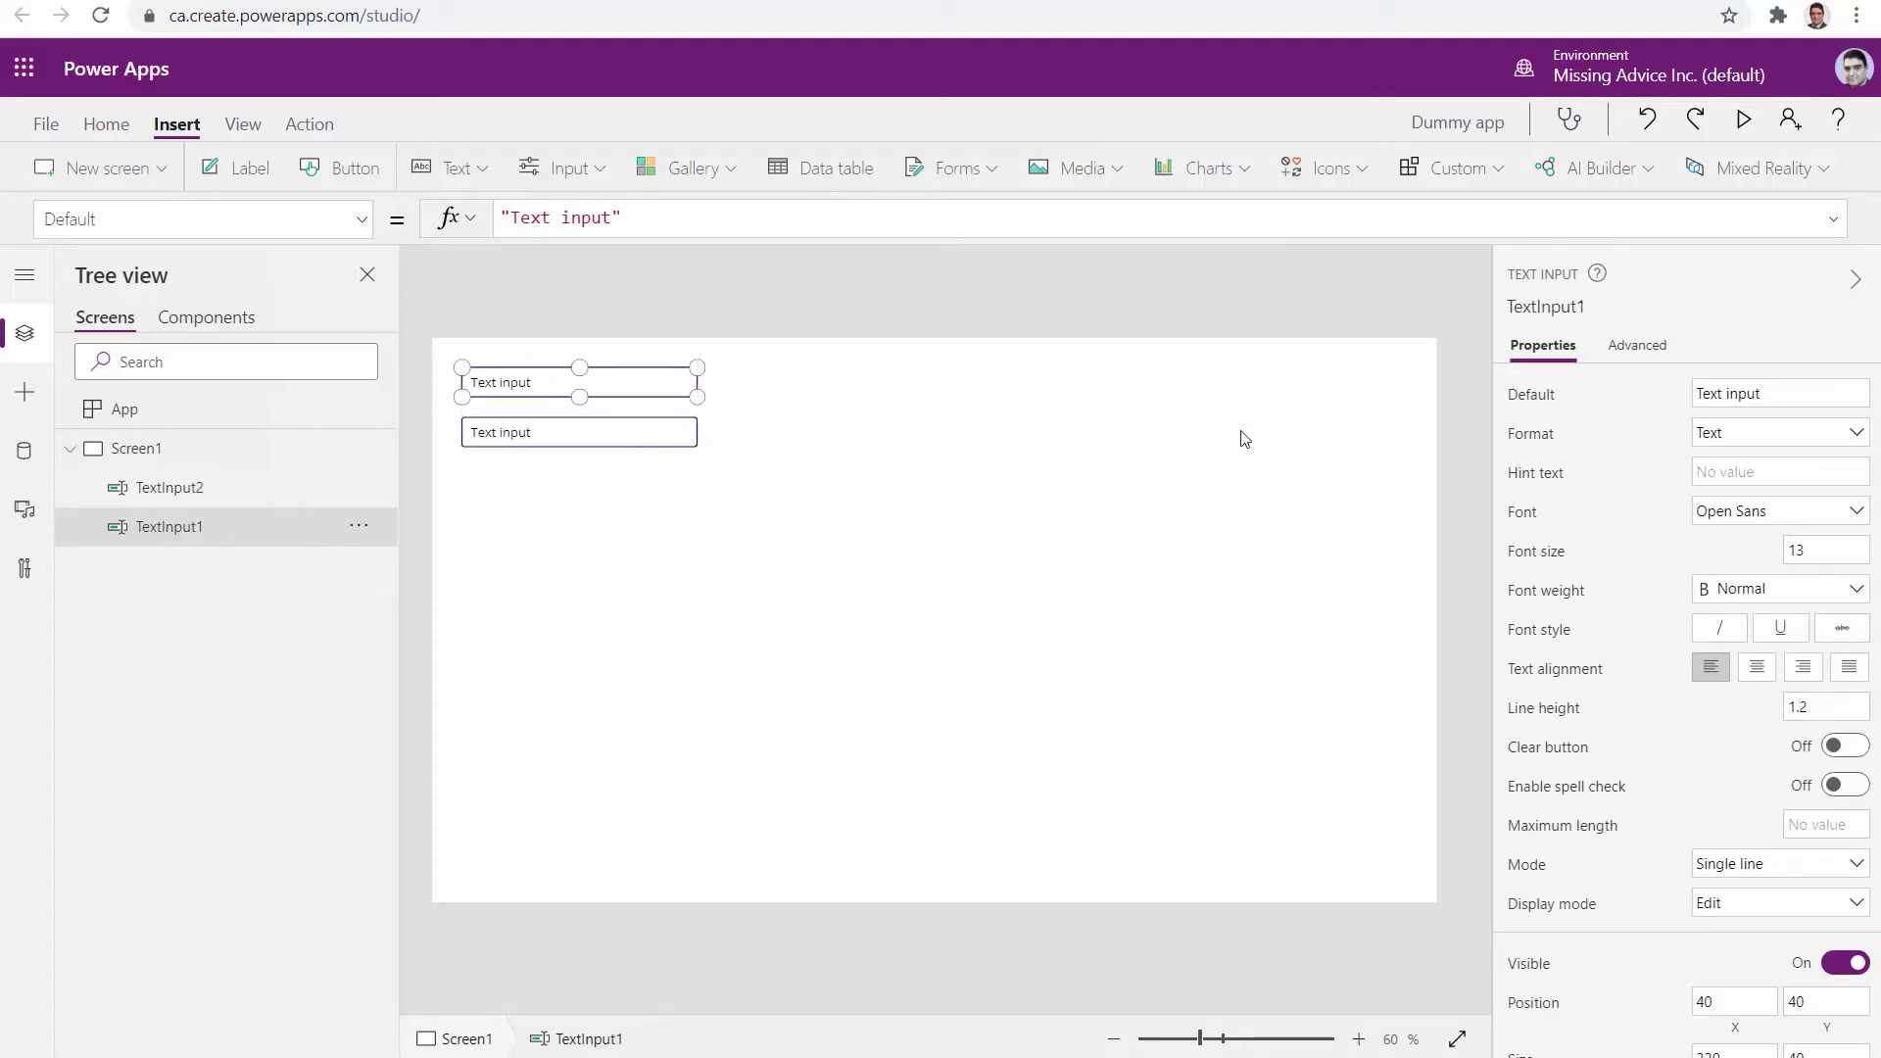
pyautogui.click(1552, 304)
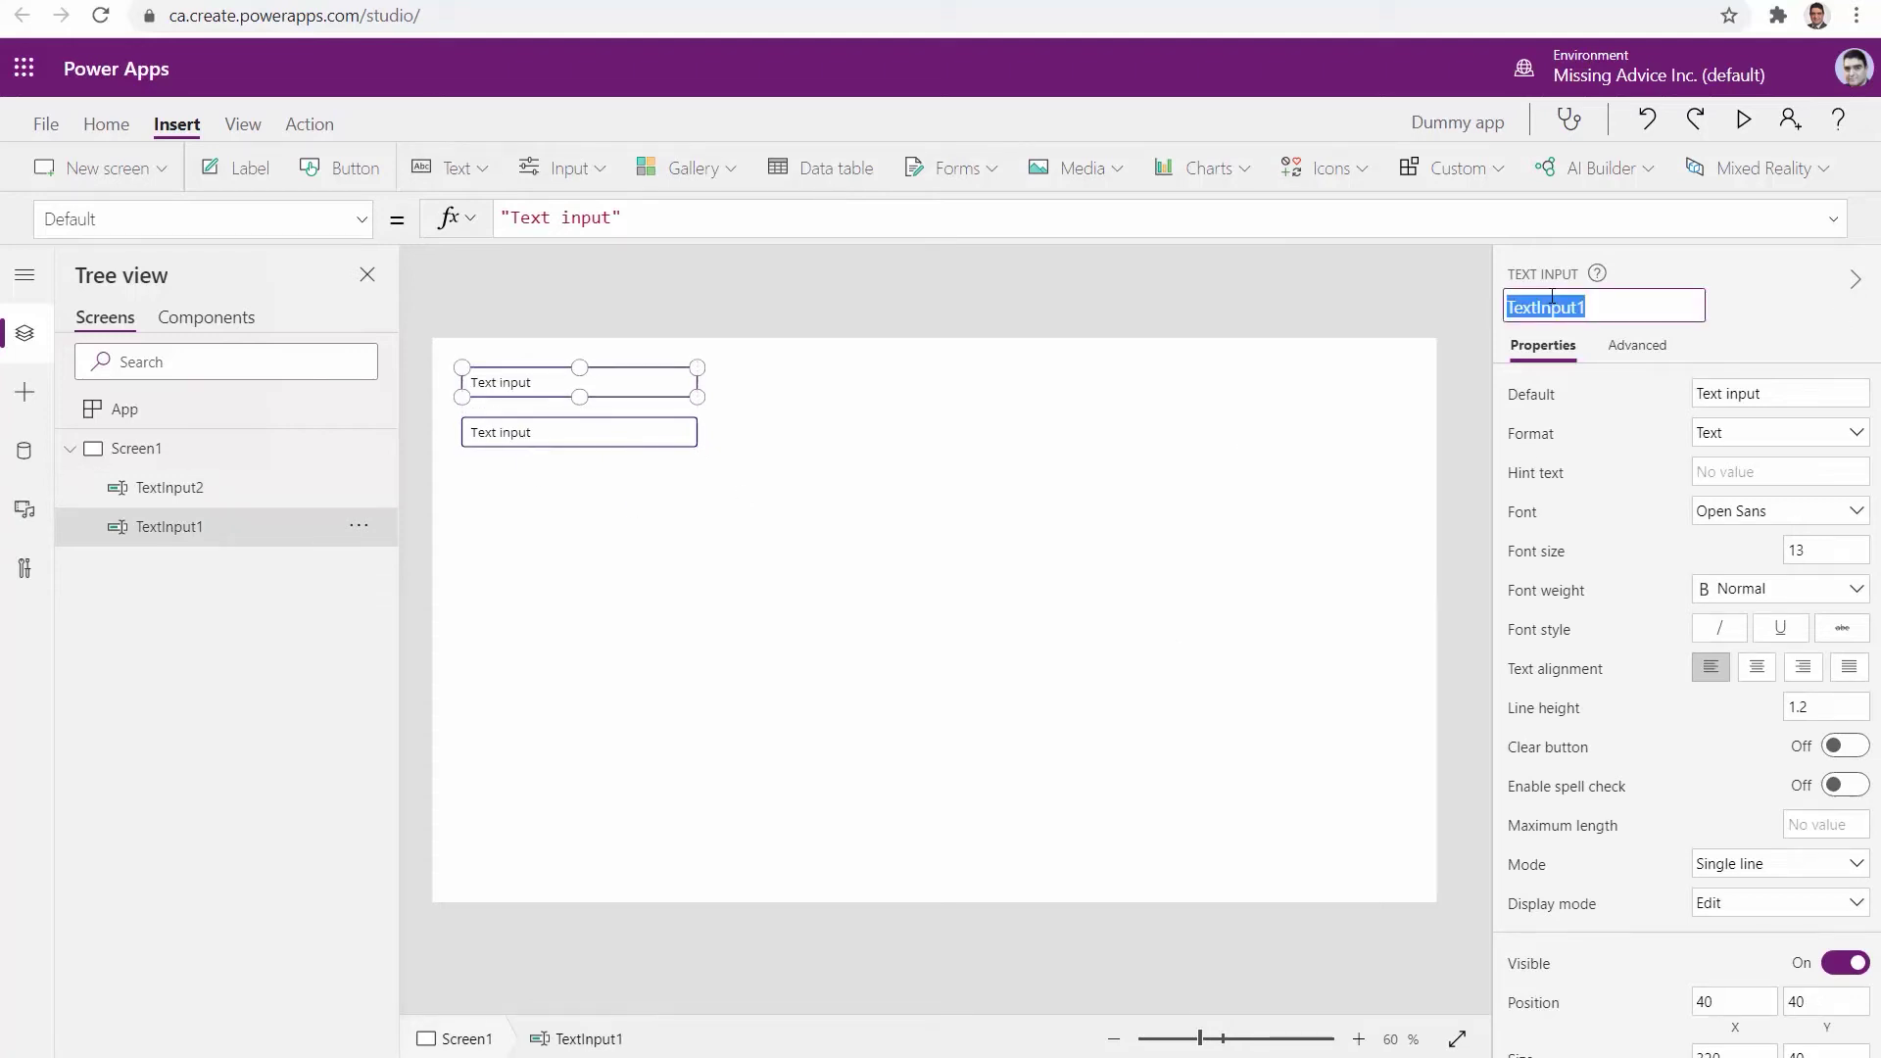
pyautogui.write('txt_FirstName')
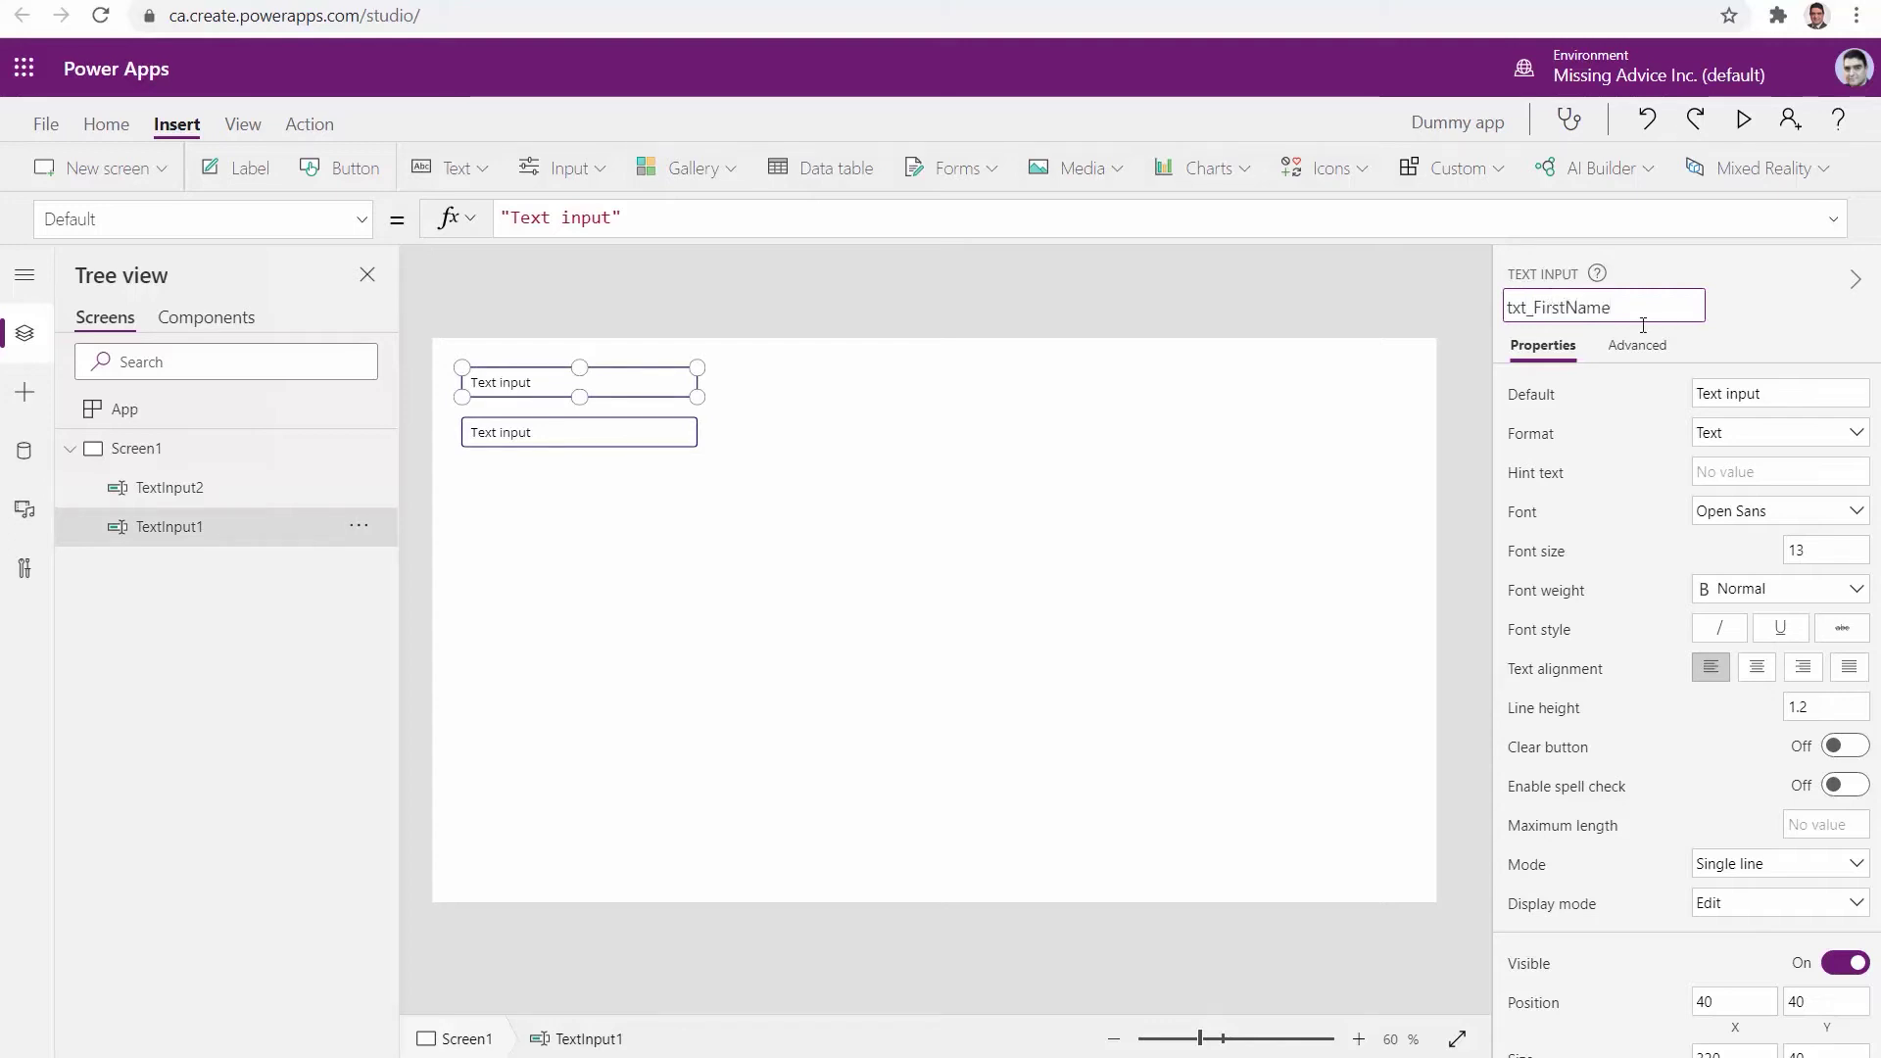
pyautogui.click(1814, 403)
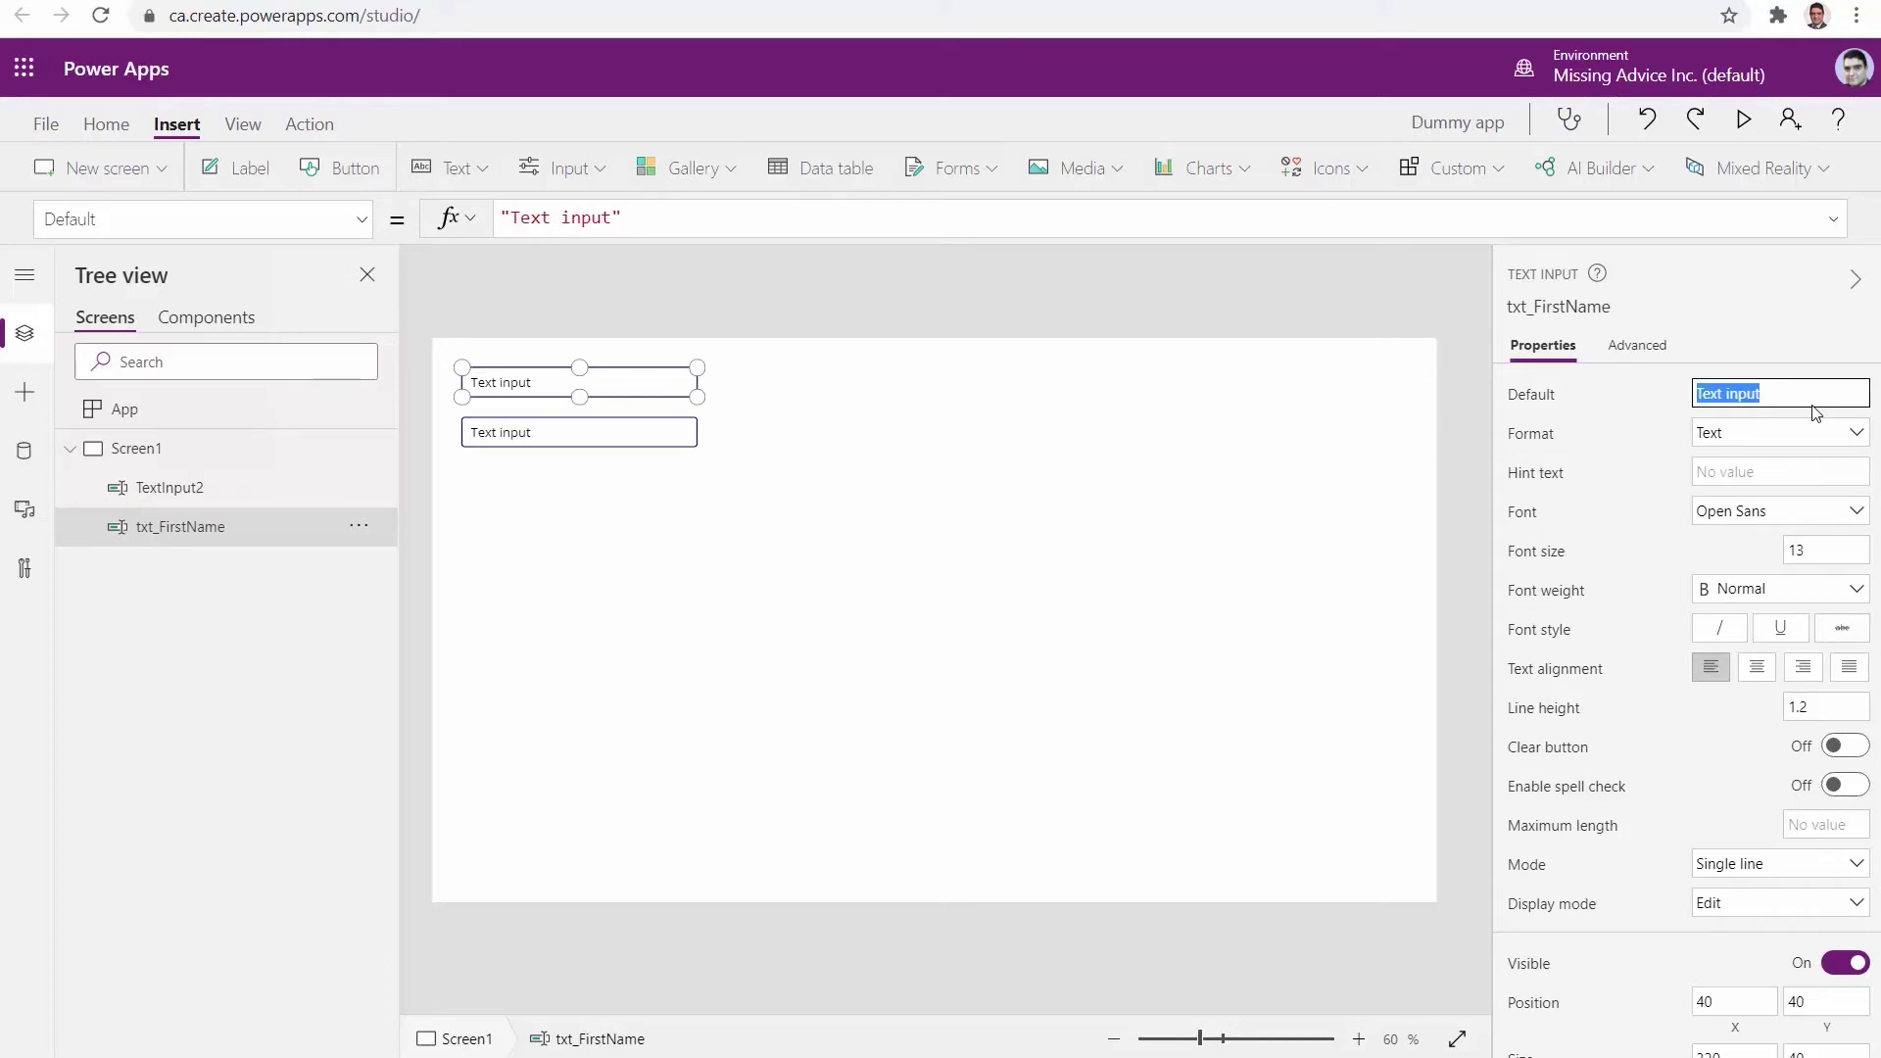
pyautogui.press('BackSpace')
pyautogui.click(1714, 472)
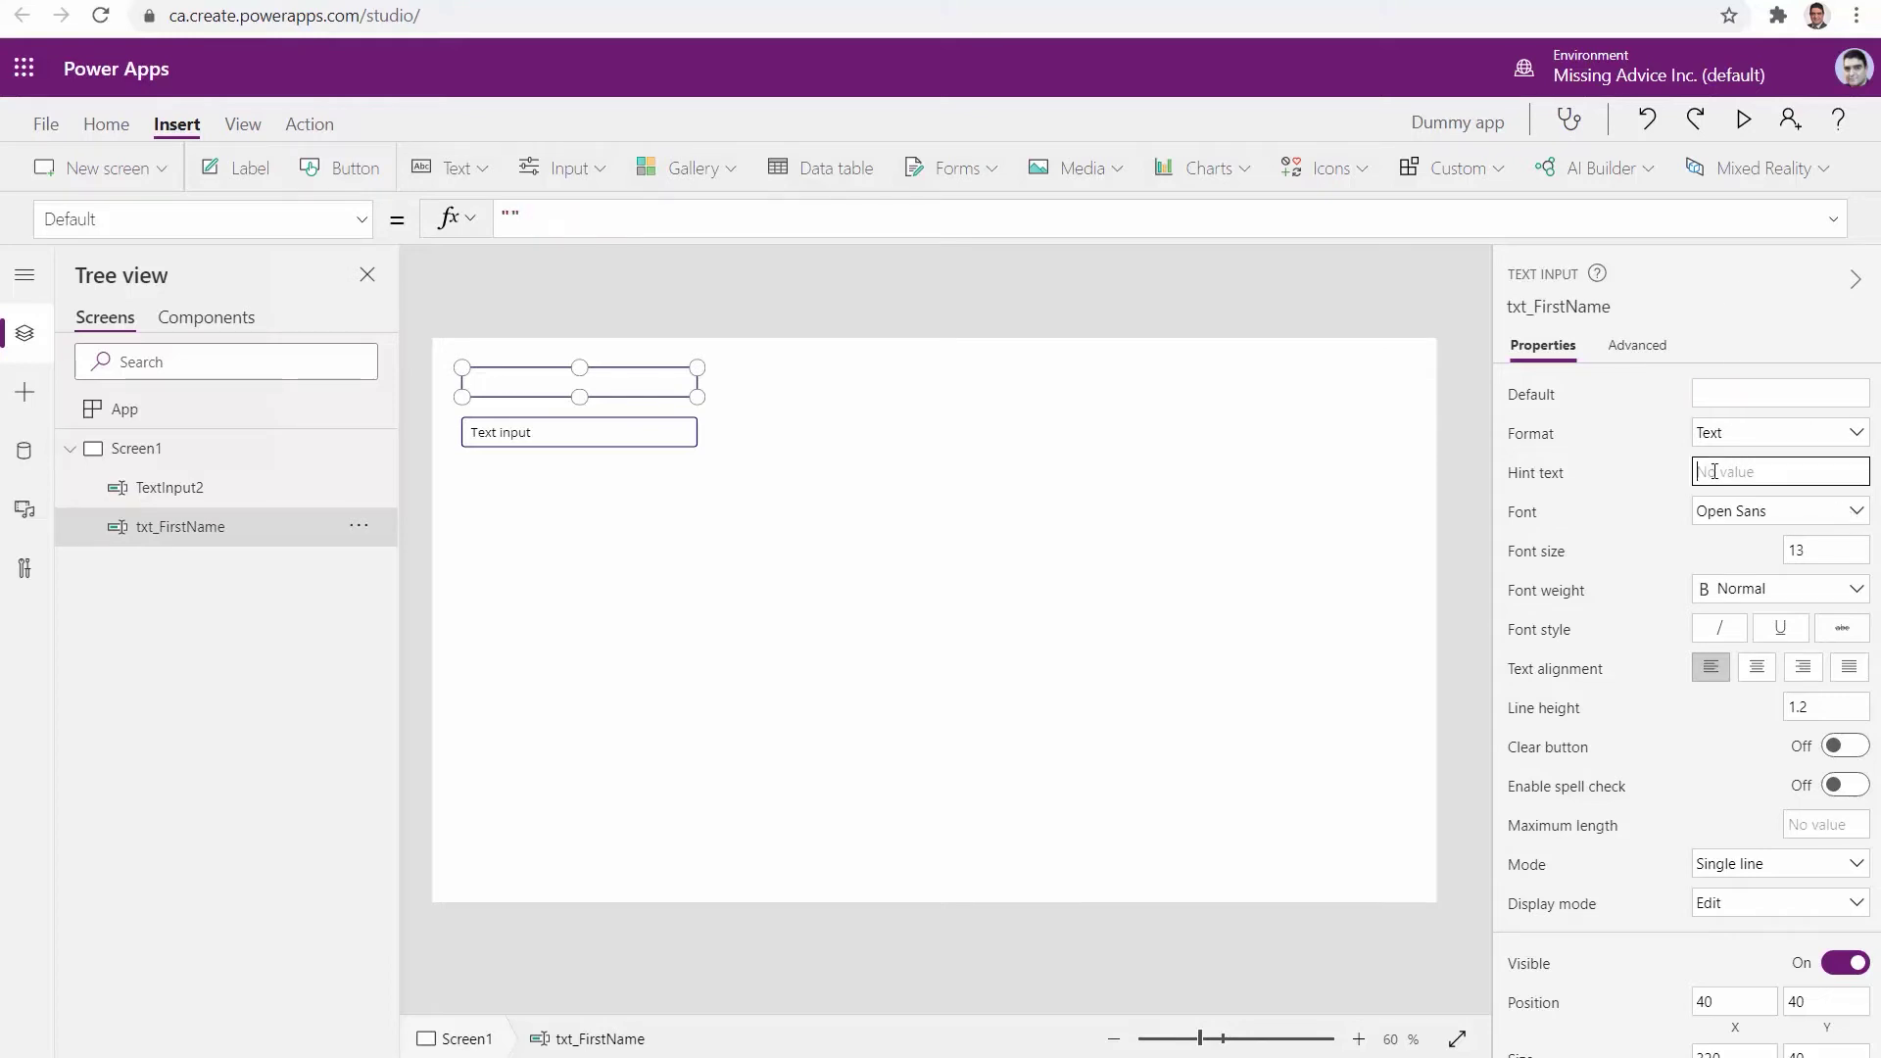
pyautogui.write('First name')
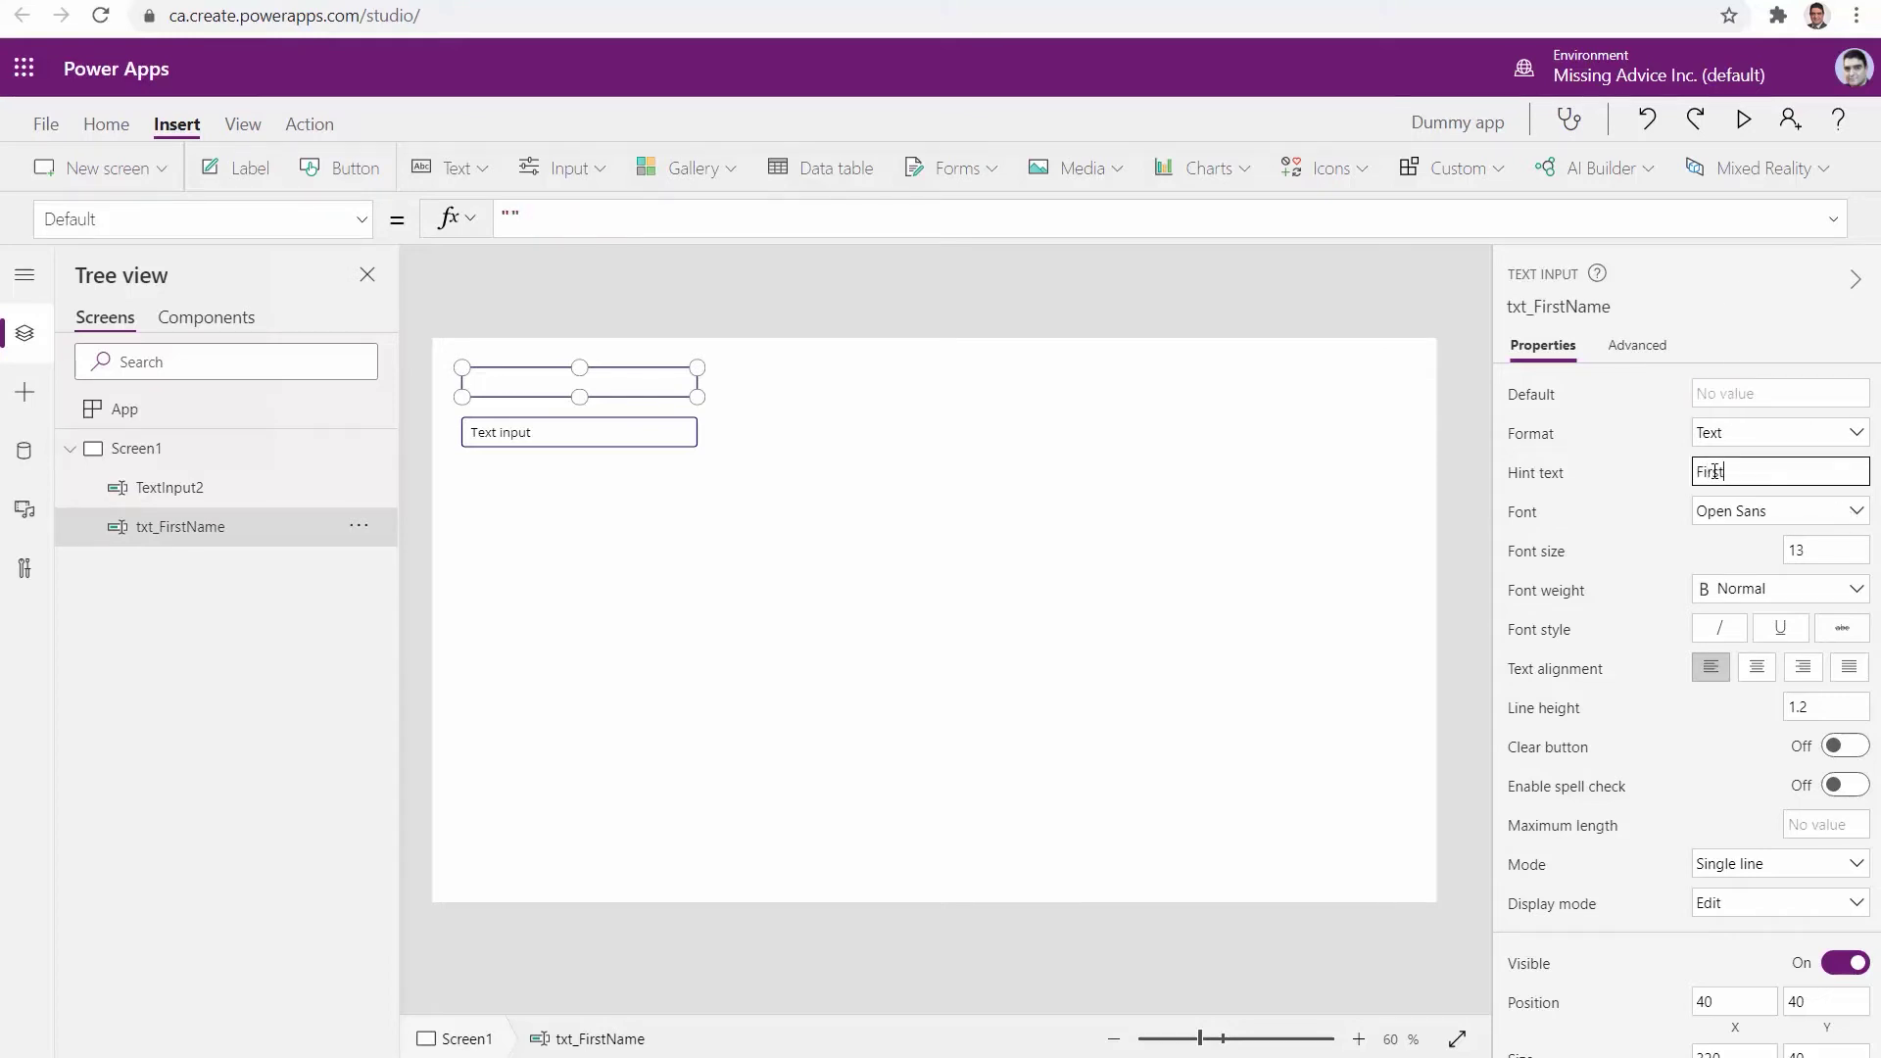
pyautogui.click(984, 568)
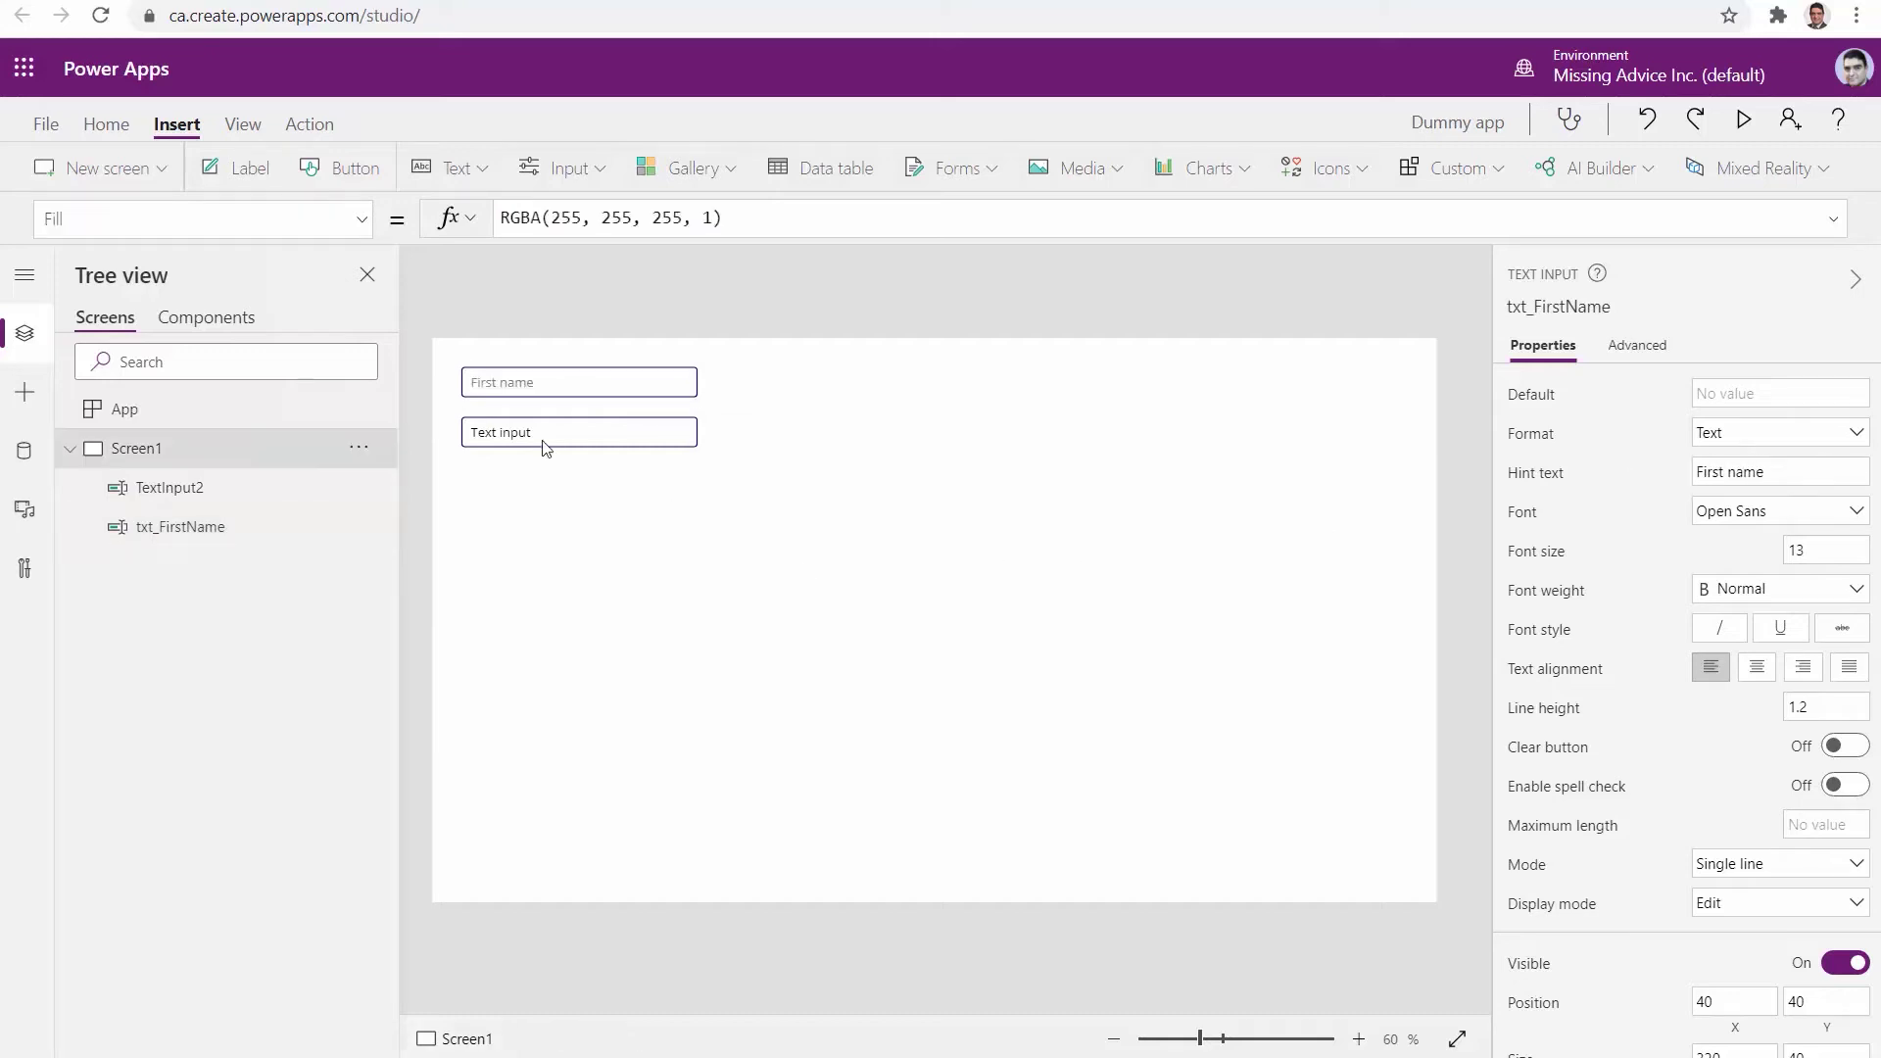
# Step: Clear the second box's default, rename it txt_LastName, and set hint text 'Last name'
pyautogui.click(545, 436)
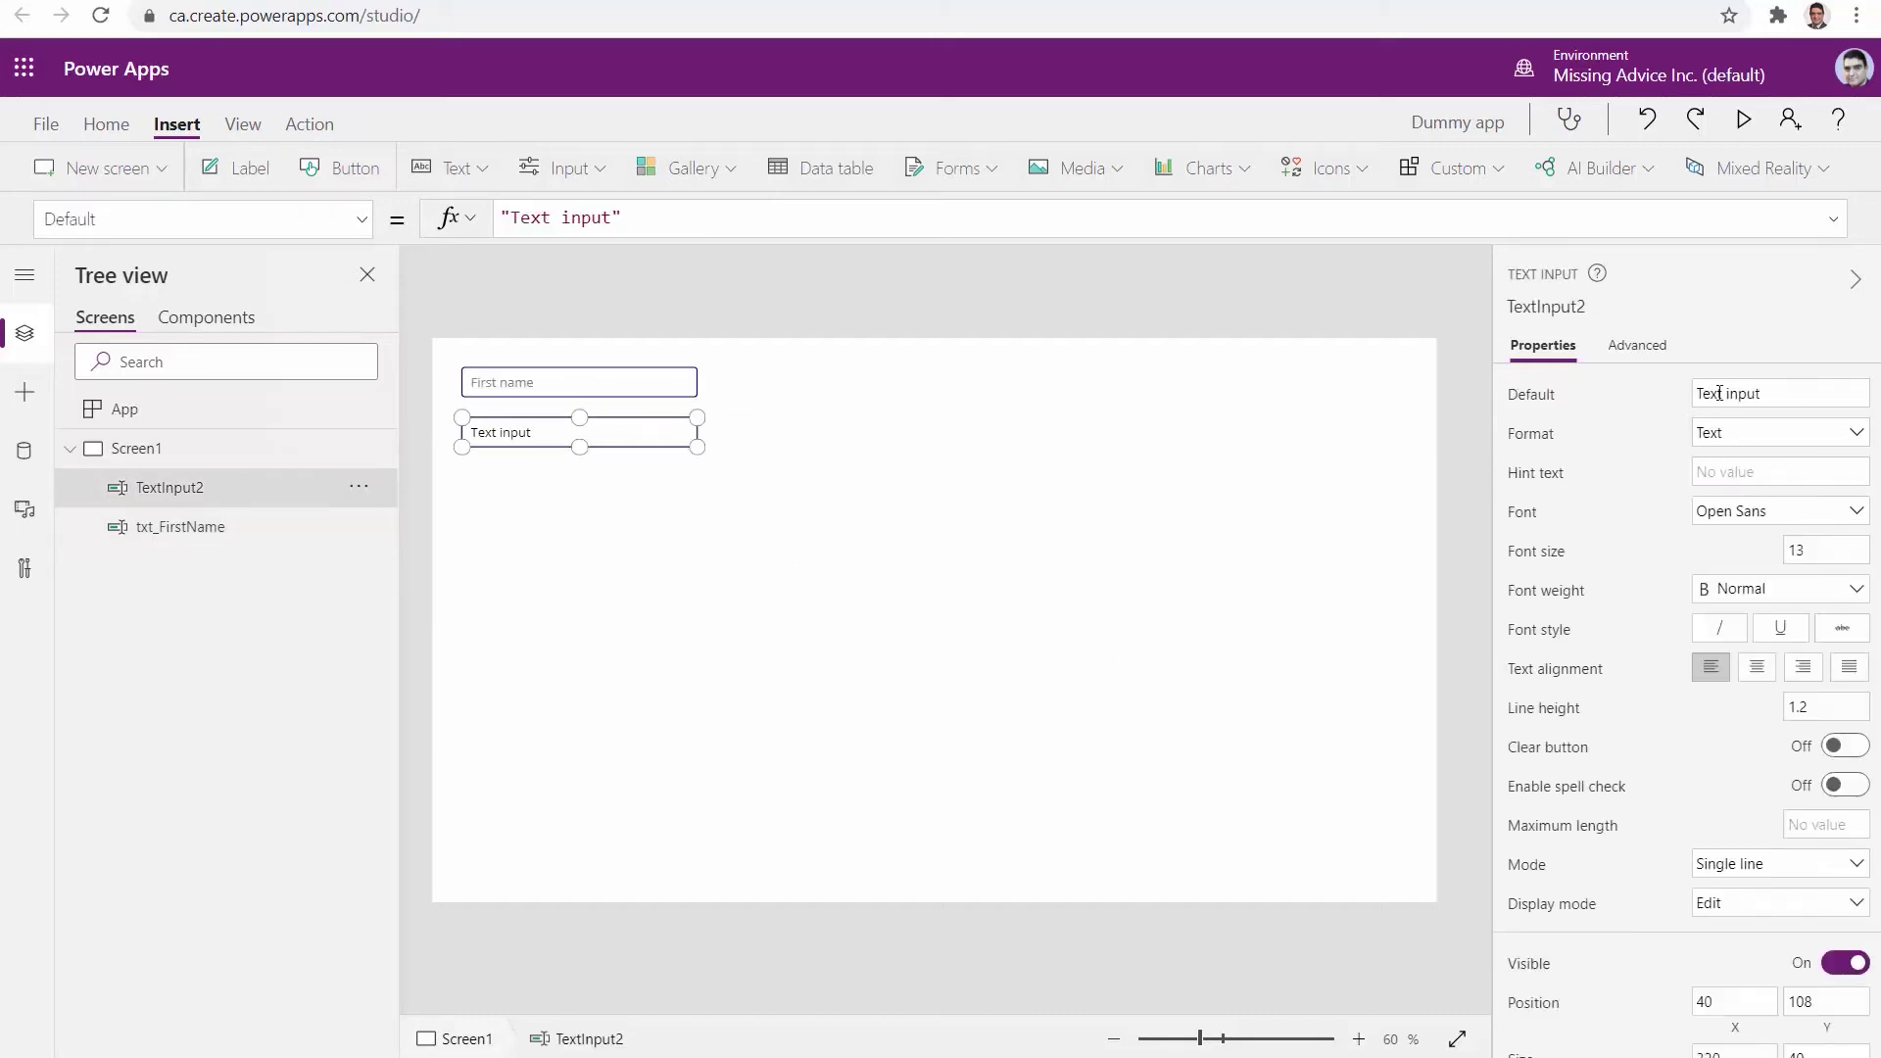
pyautogui.doubleClick(1719, 393)
pyautogui.hotkey('ctrl', 'a')
pyautogui.press('BackSpace')
pyautogui.click(1608, 307)
pyautogui.write('txt')
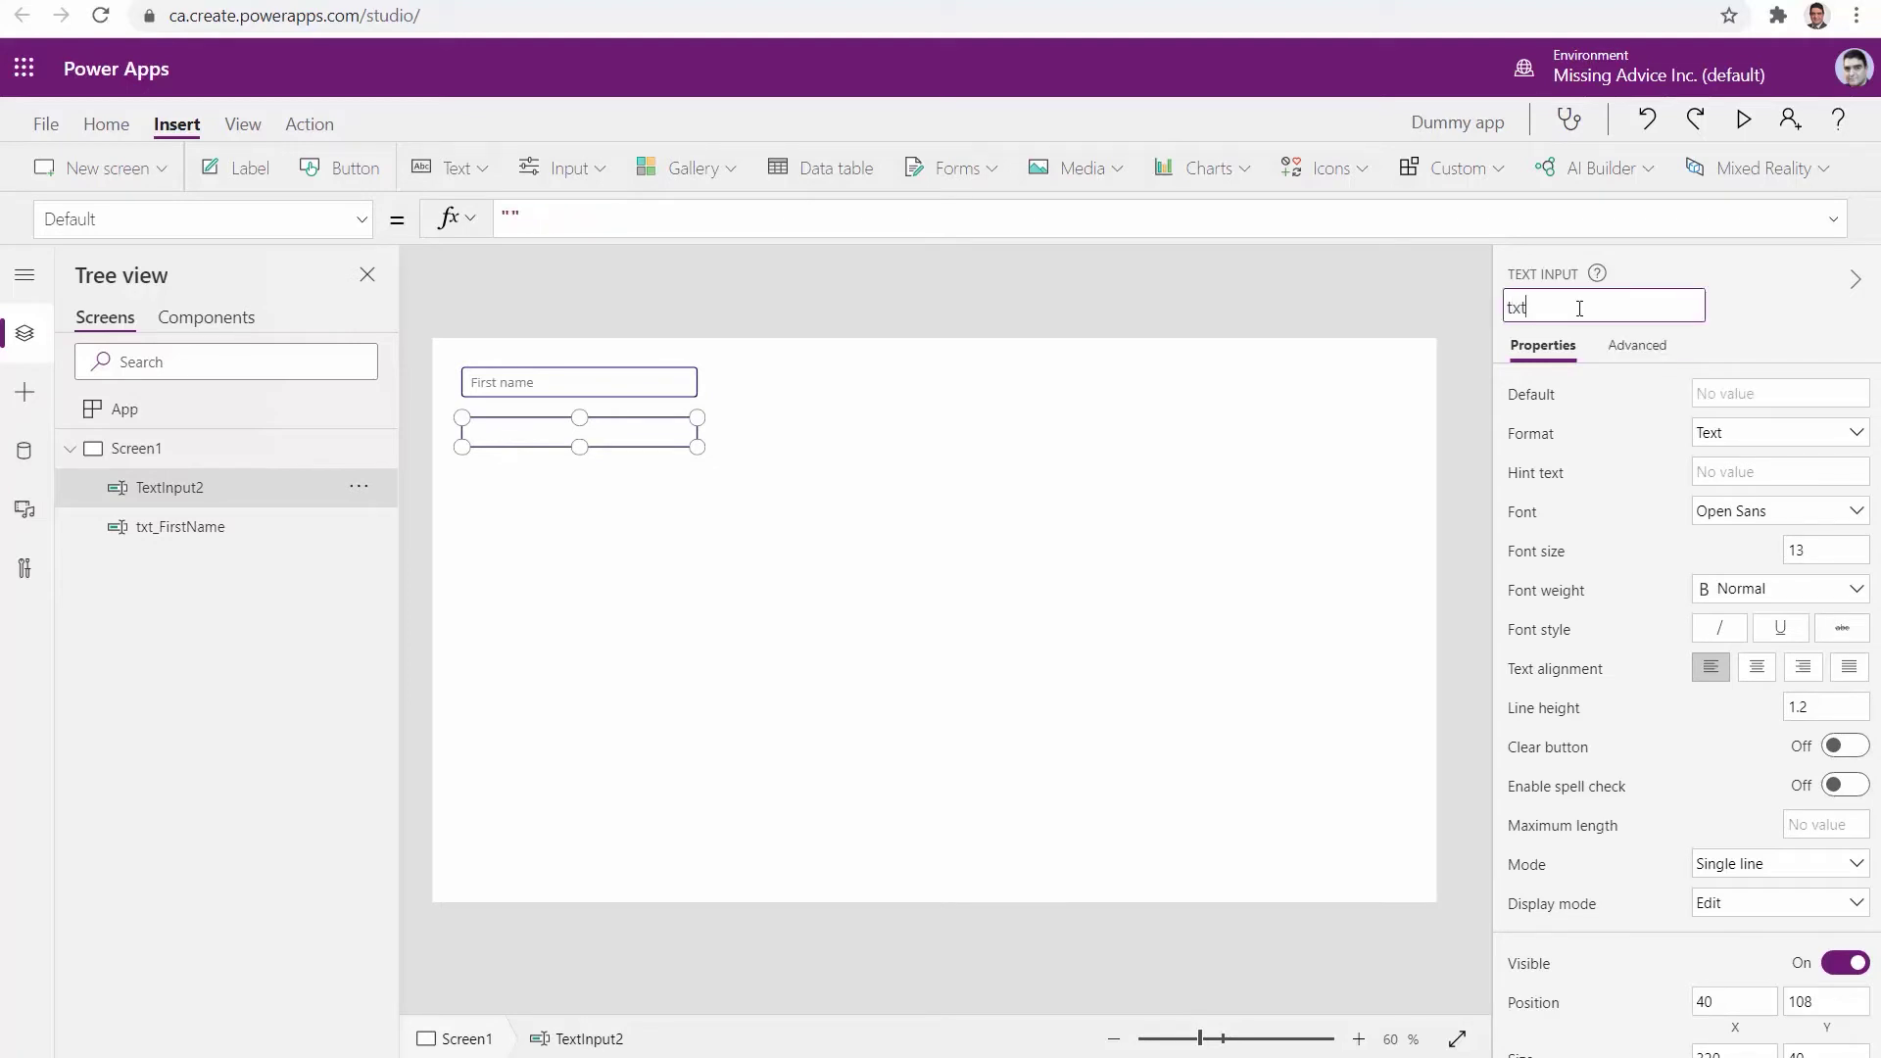
pyautogui.write('_LastName')
pyautogui.click(1773, 465)
pyautogui.write('Last')
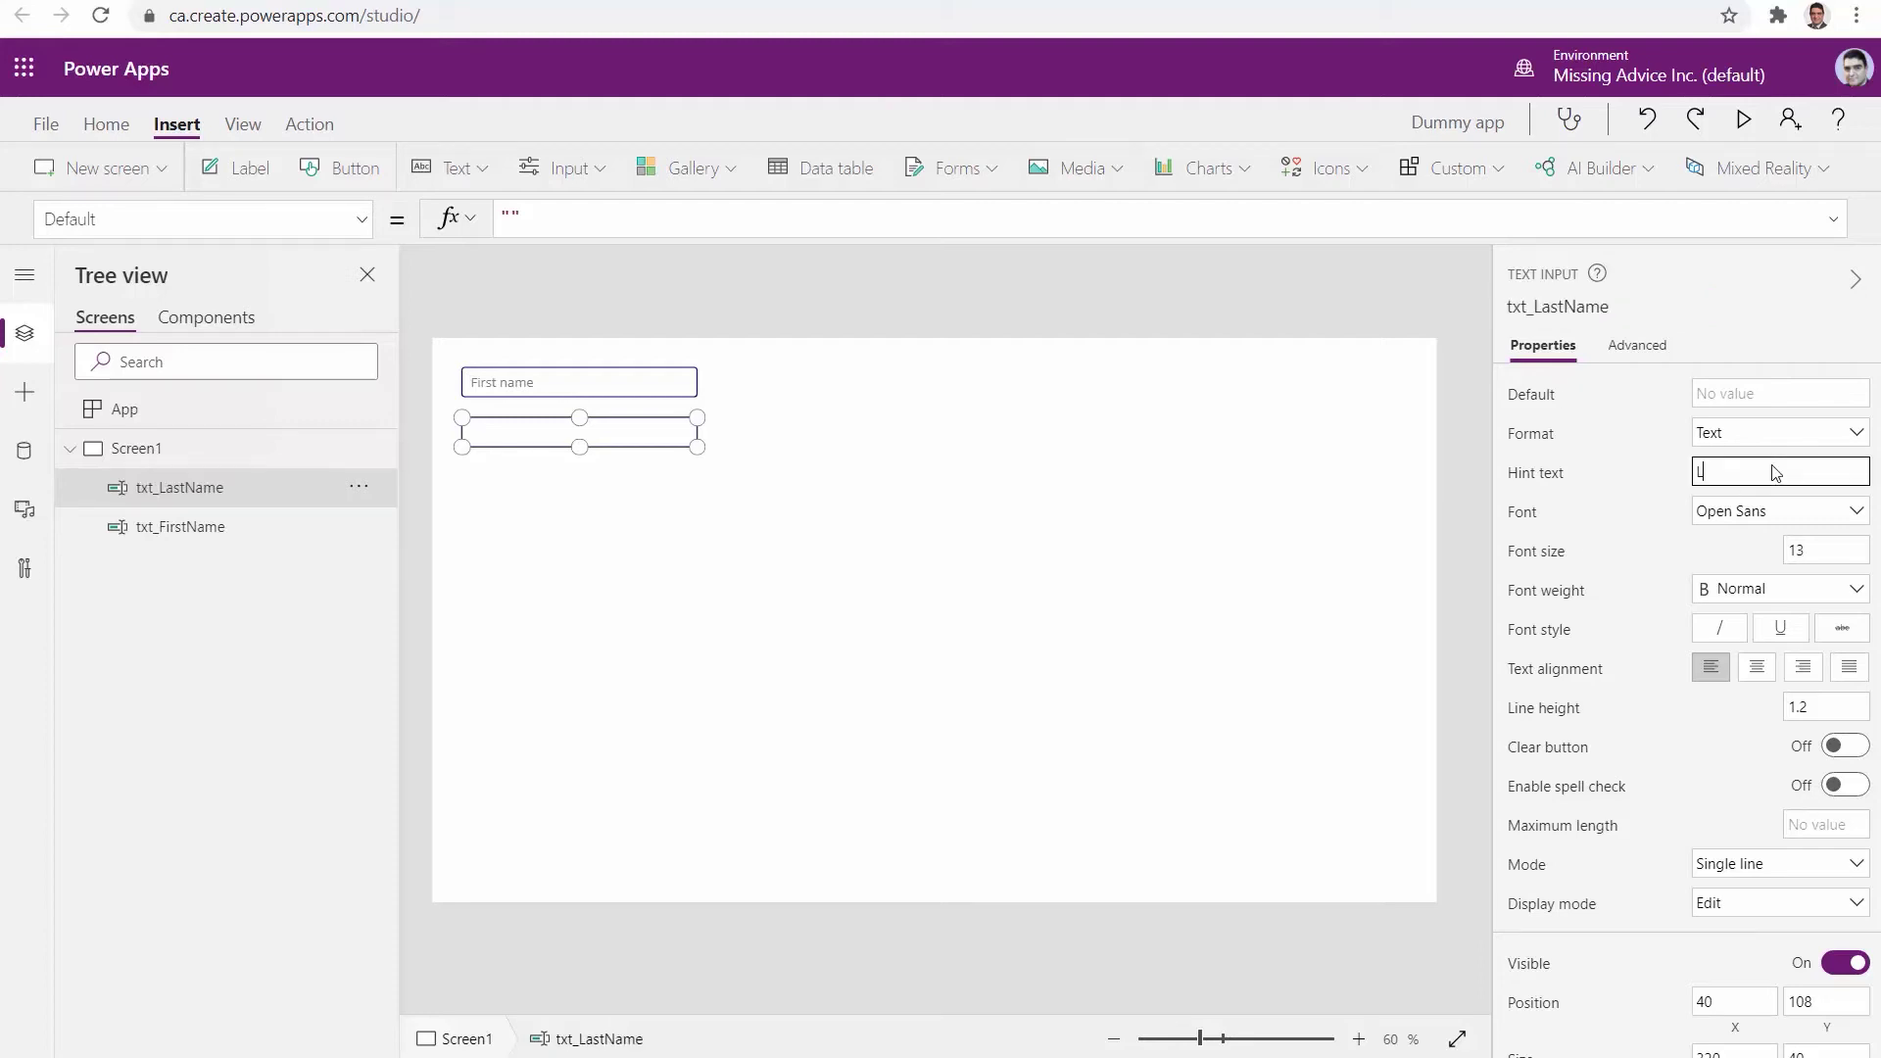
pyautogui.write(' name')
pyautogui.click(765, 730)
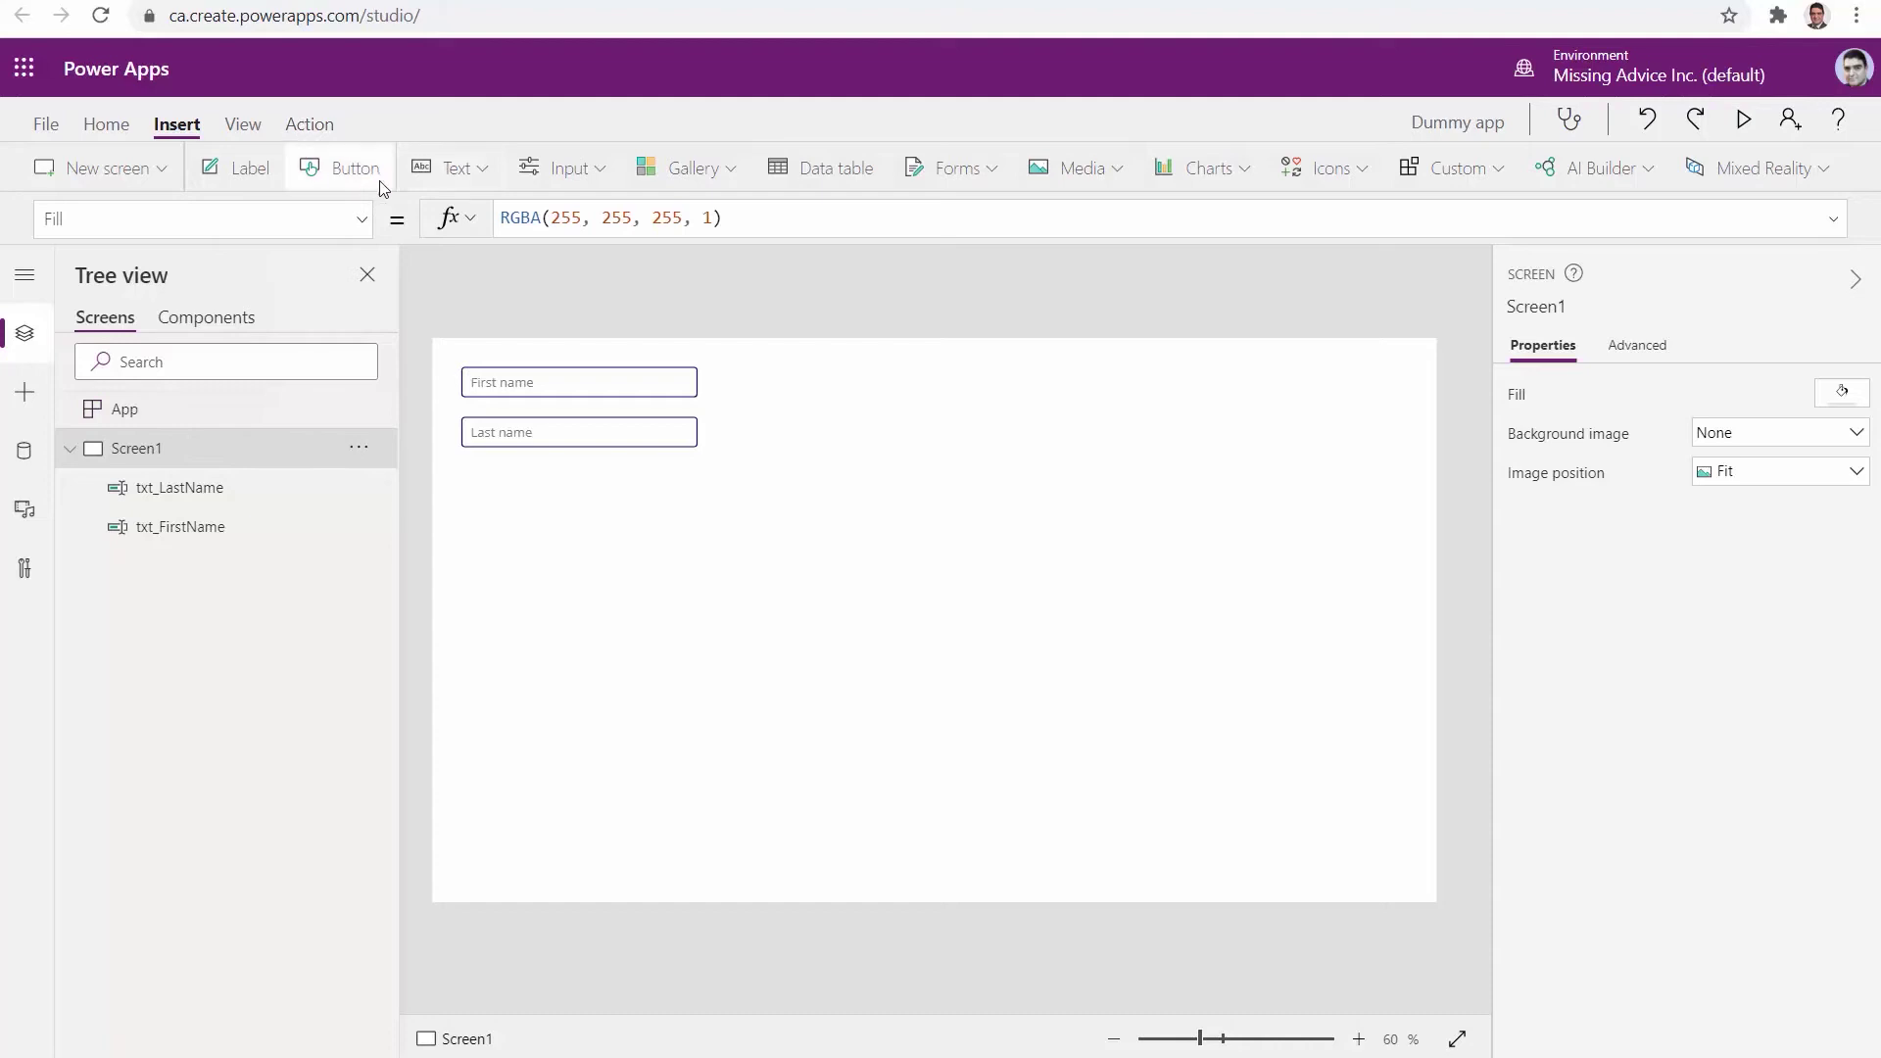
# Step: Add a button below the Last name box and rename it btn_DummyCall
pyautogui.click(354, 168)
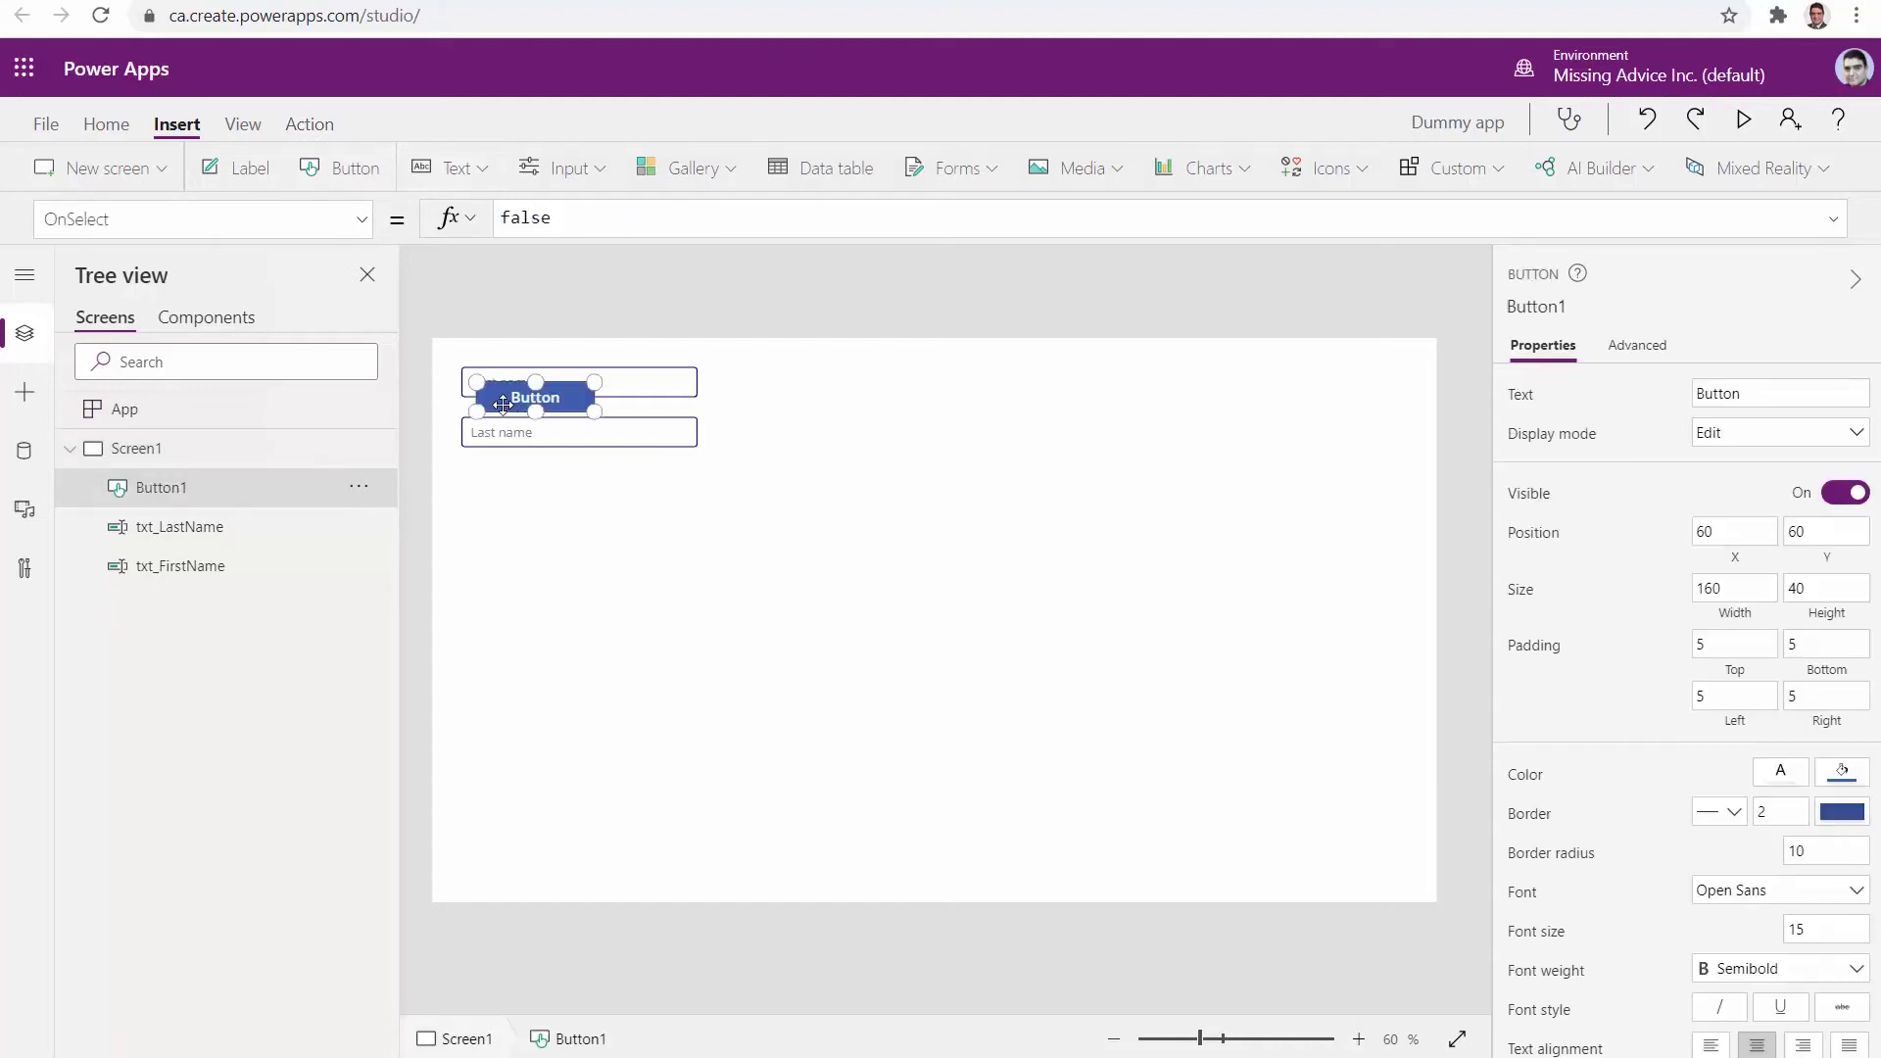
pyautogui.moveTo(502, 403); pyautogui.dragTo(538, 535)
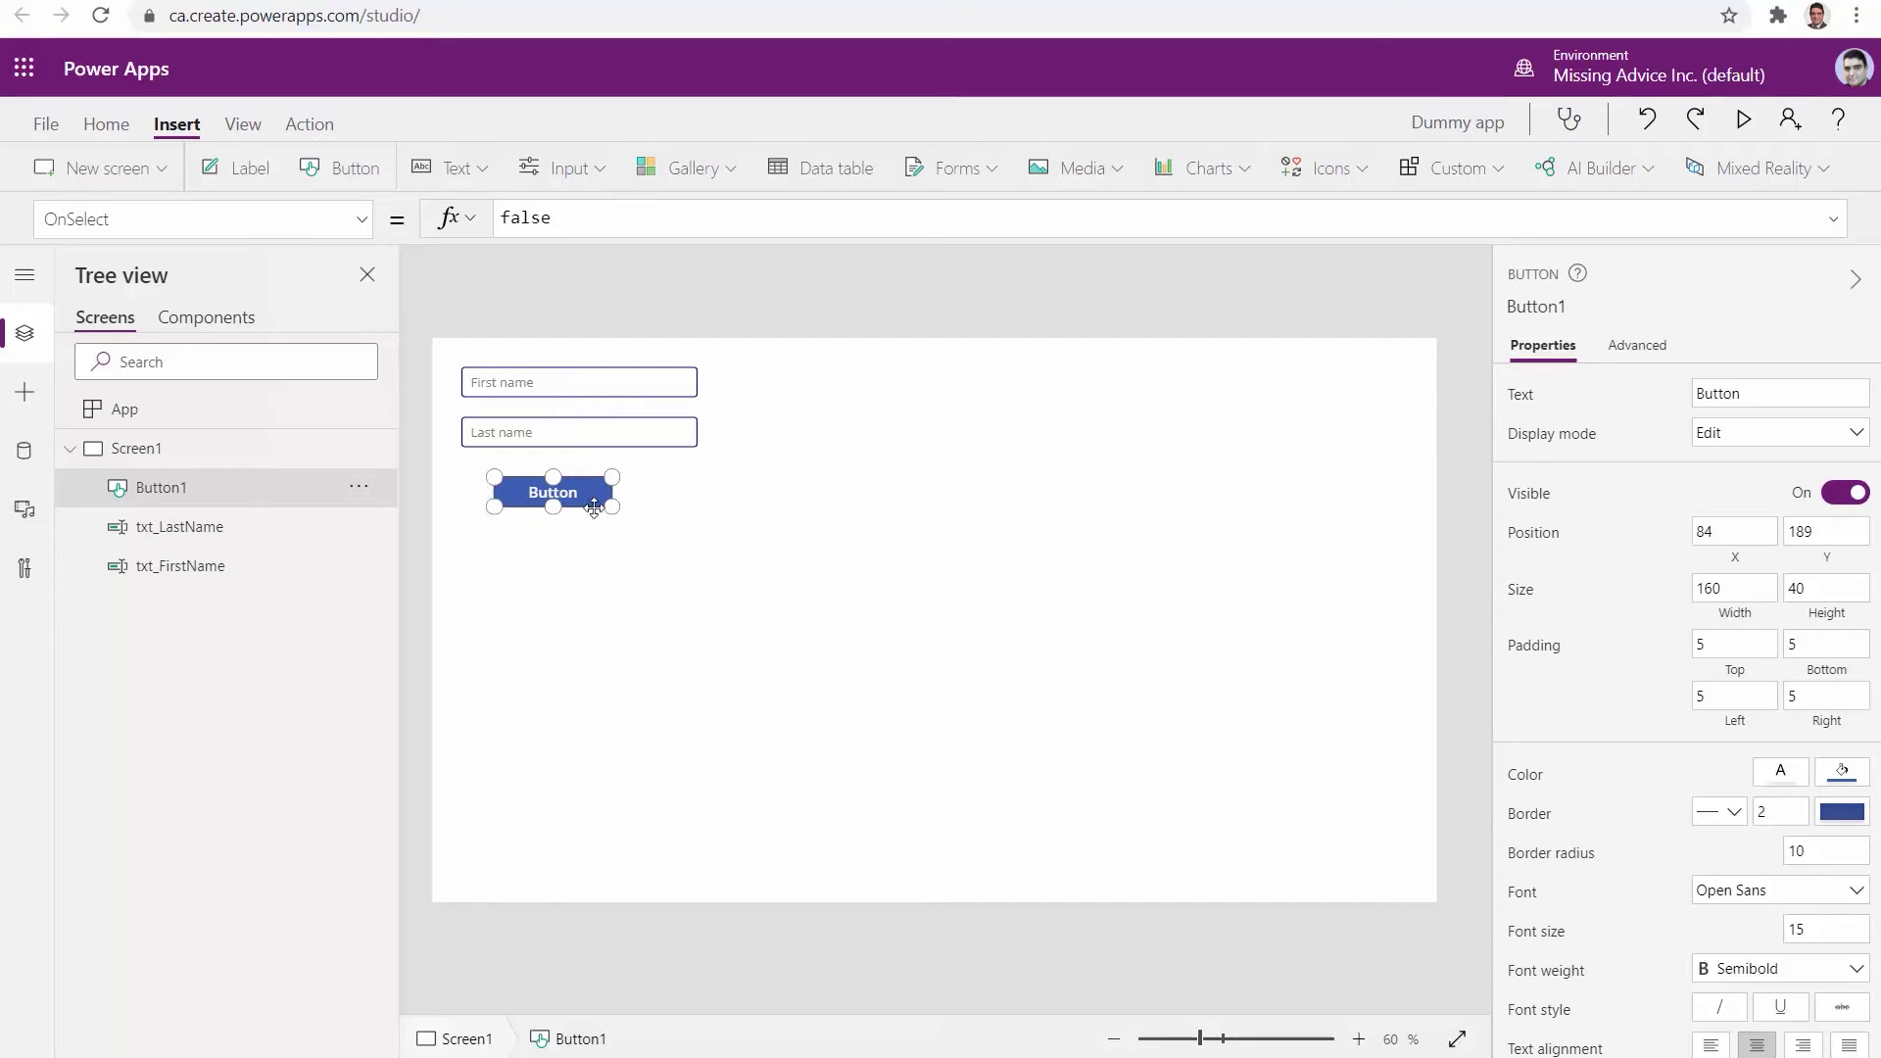
pyautogui.click(1536, 305)
pyautogui.write('bt')
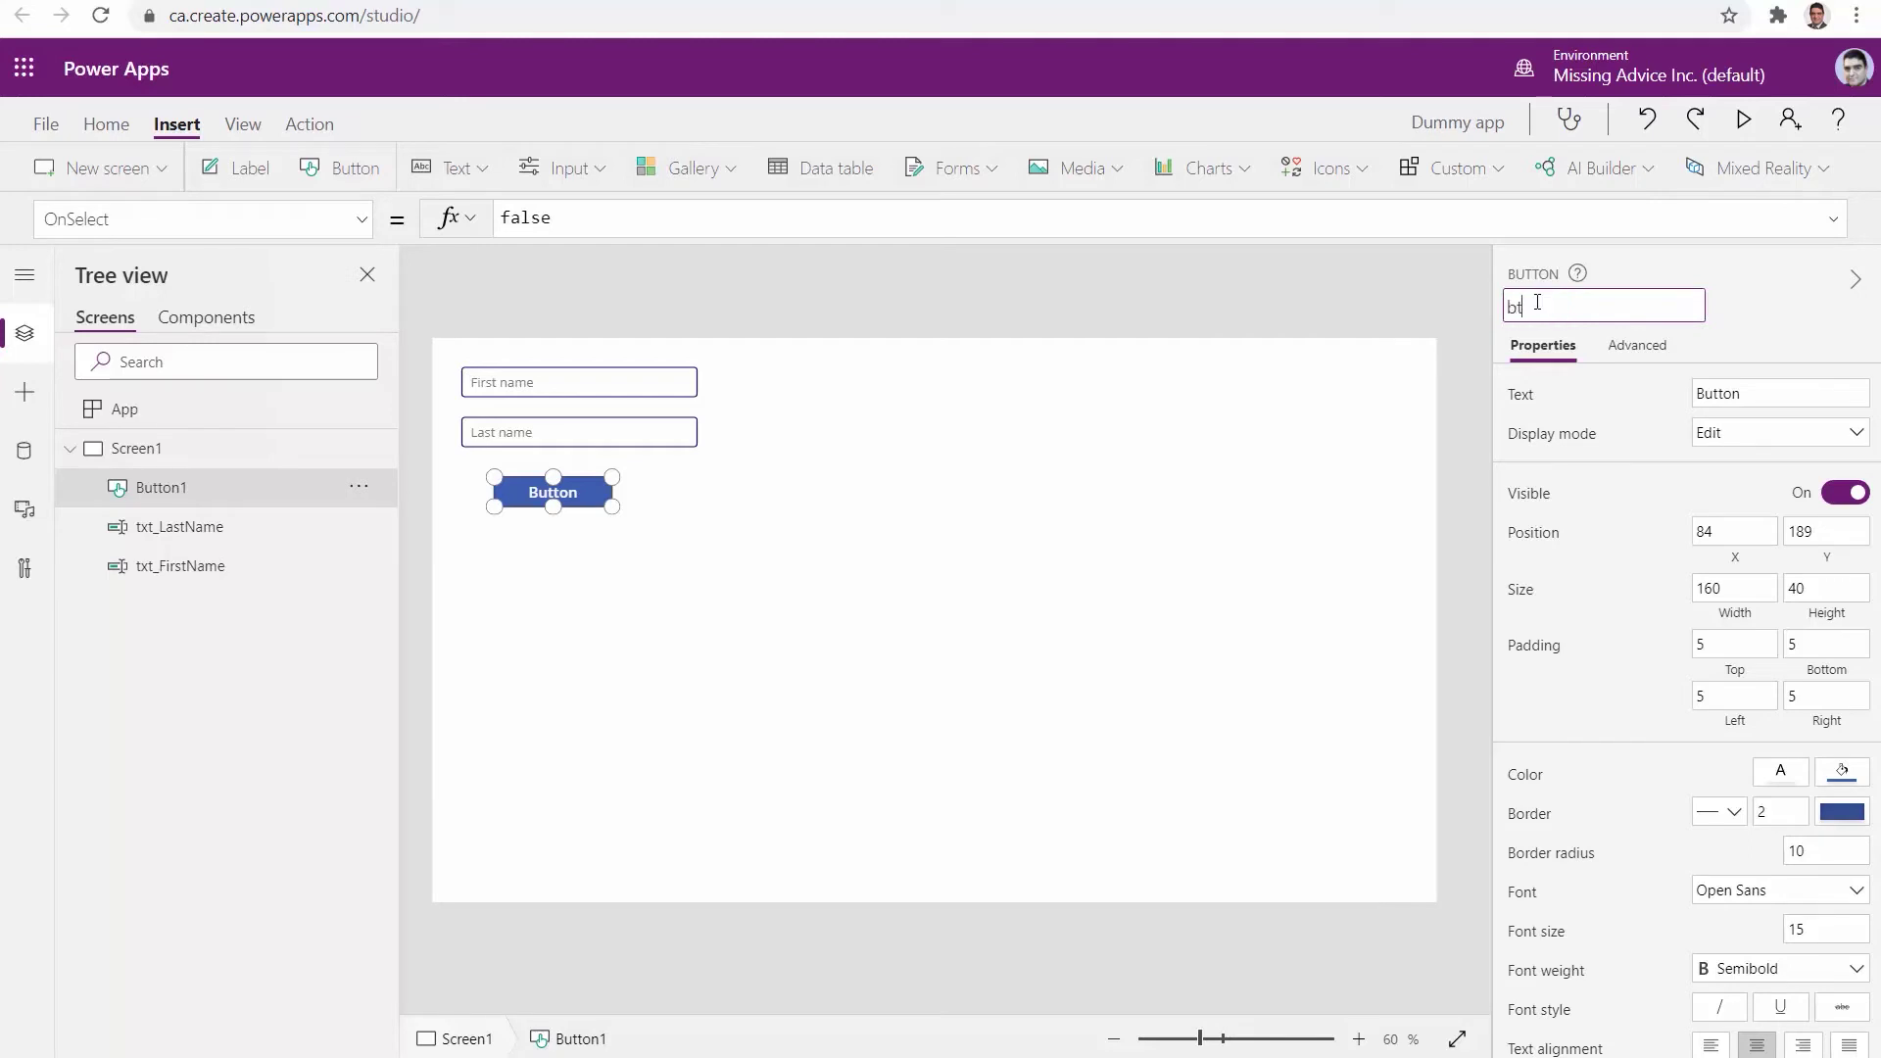
pyautogui.write('n_DummyCall')
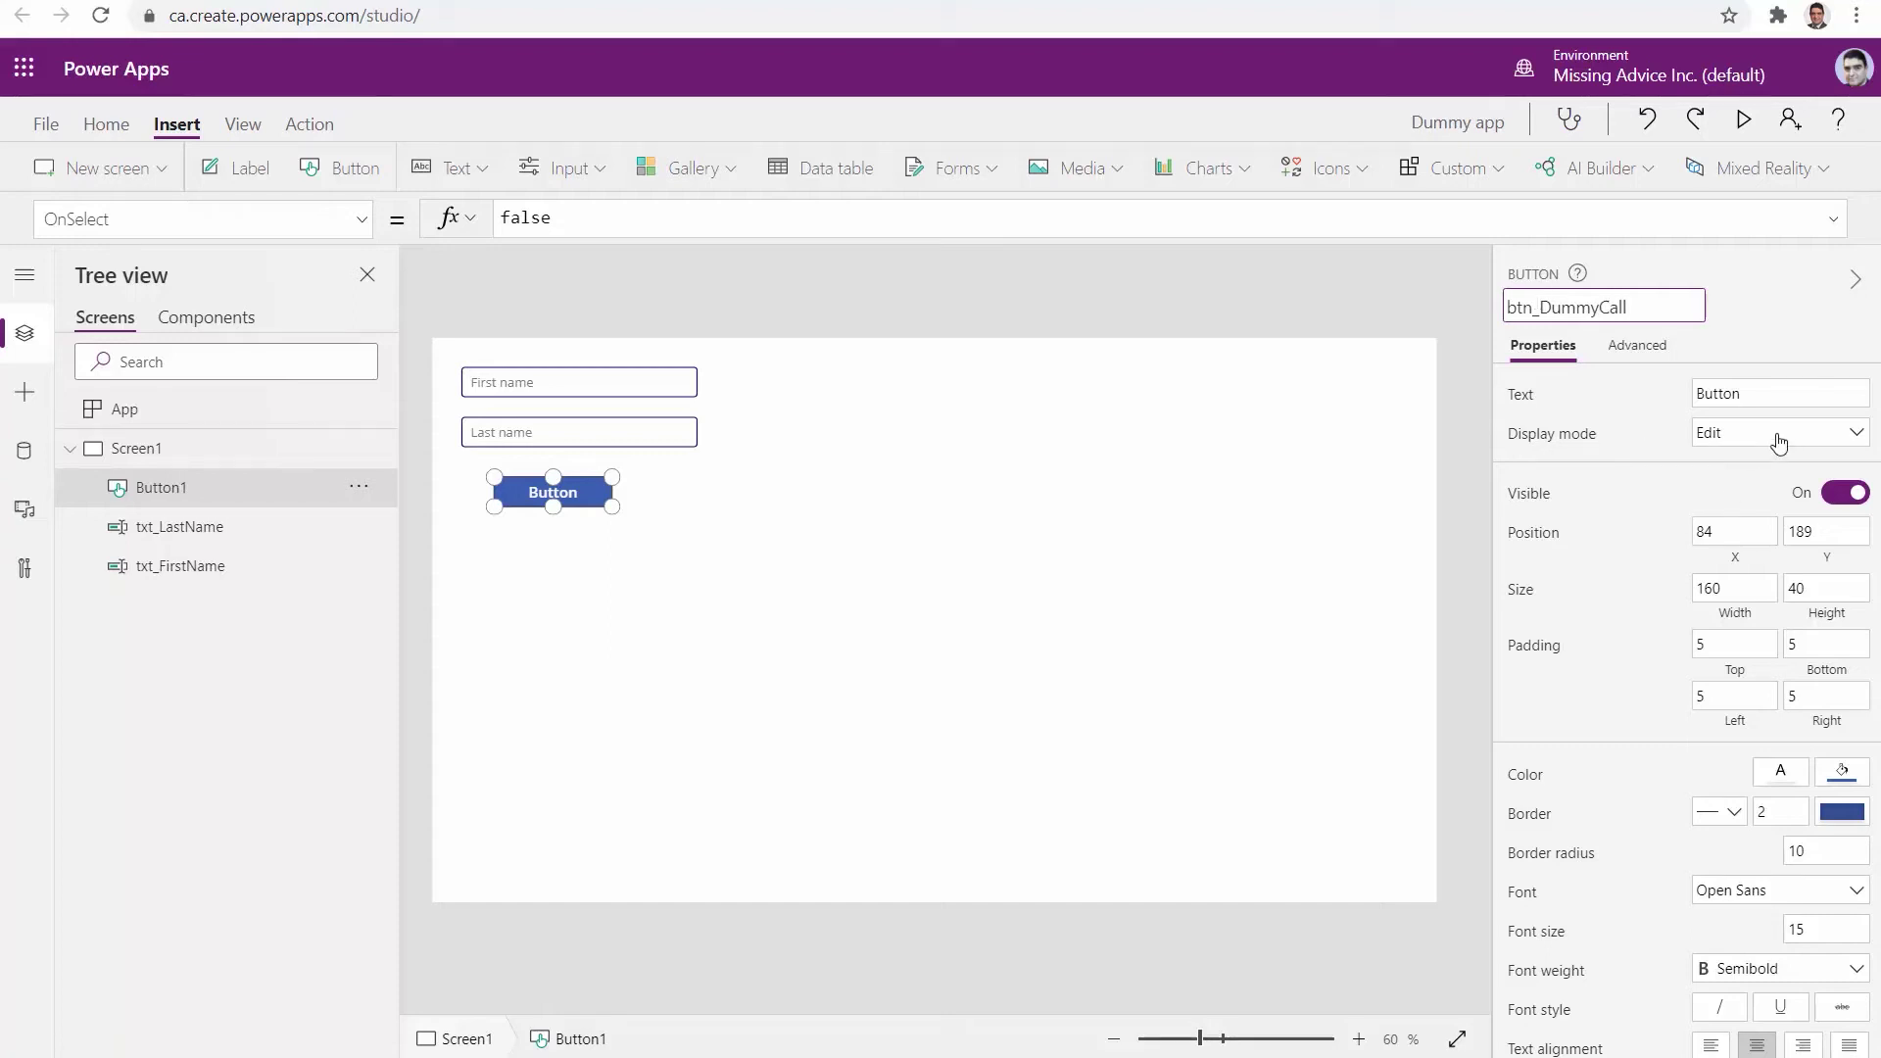
pyautogui.click(1732, 395)
# Step: Label the button 'Call dummy flow' and enlarge it to 226 by 53
pyautogui.doubleClick(1733, 398)
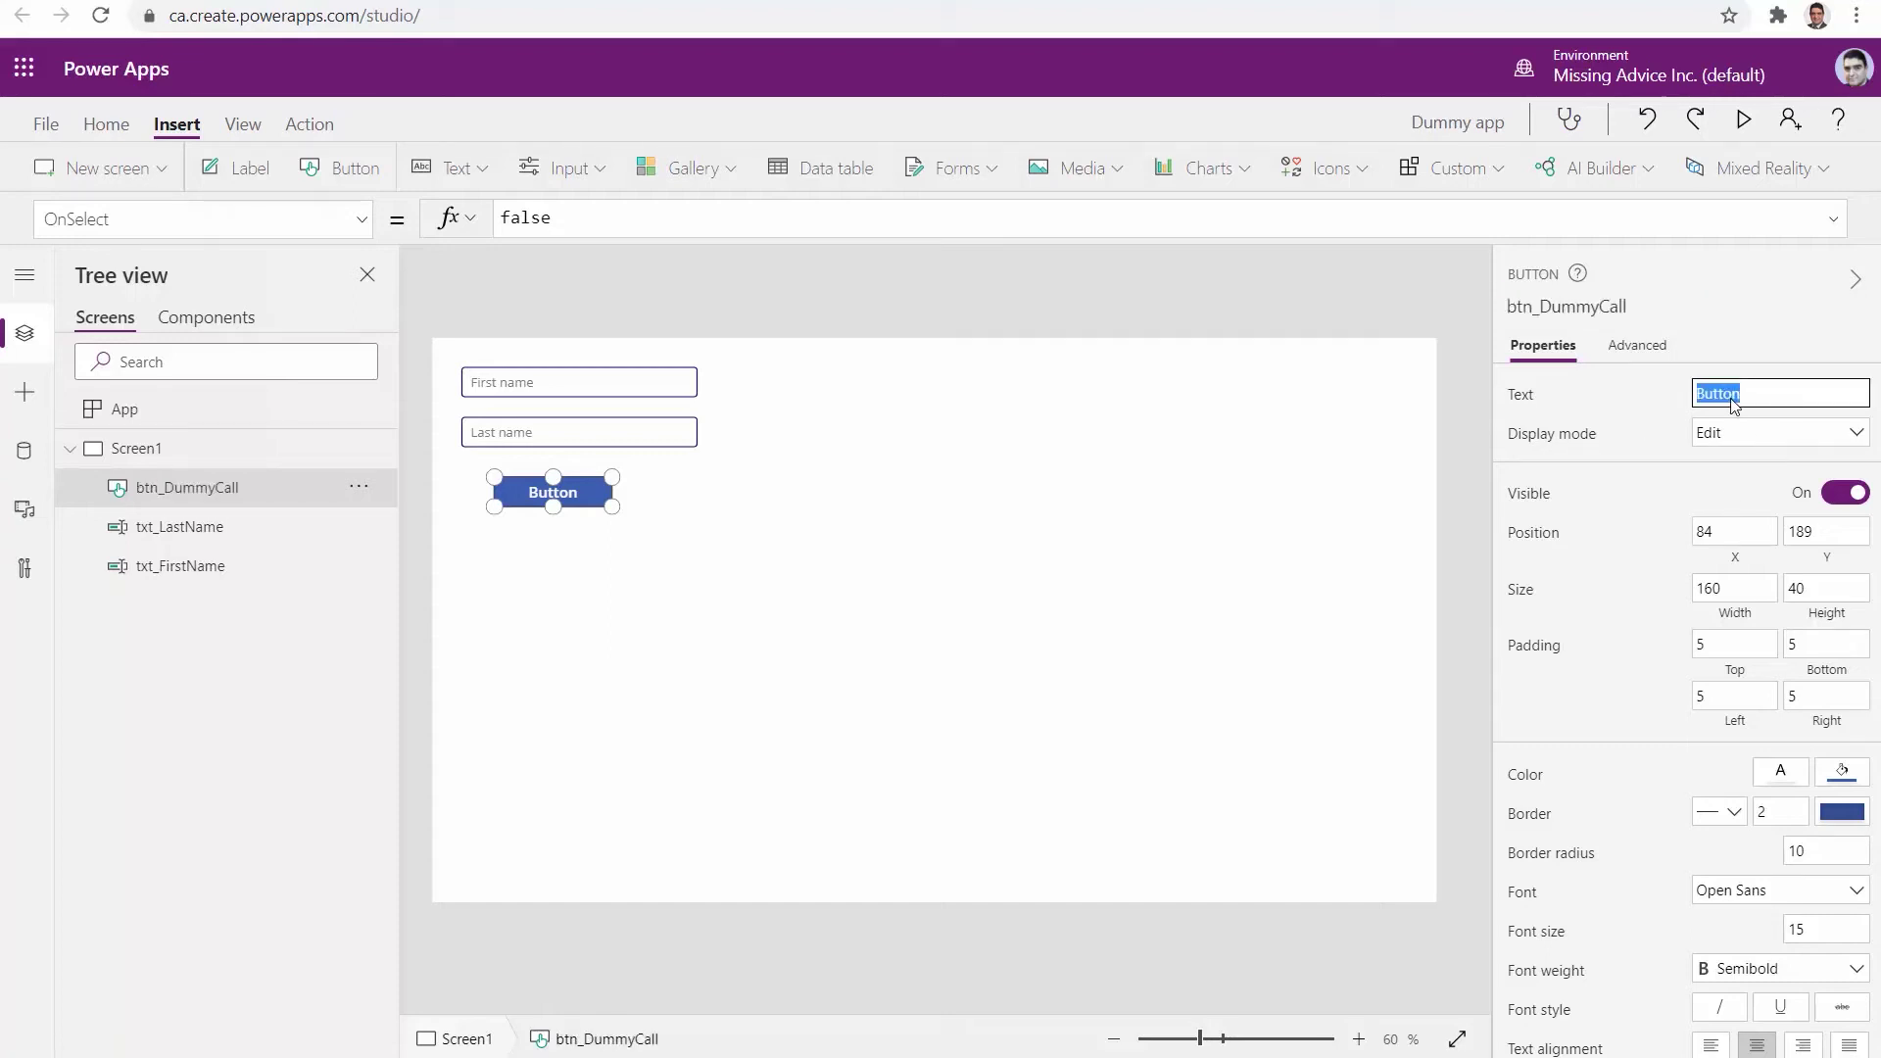
pyautogui.write('Call dummy flow')
pyautogui.click(1293, 559)
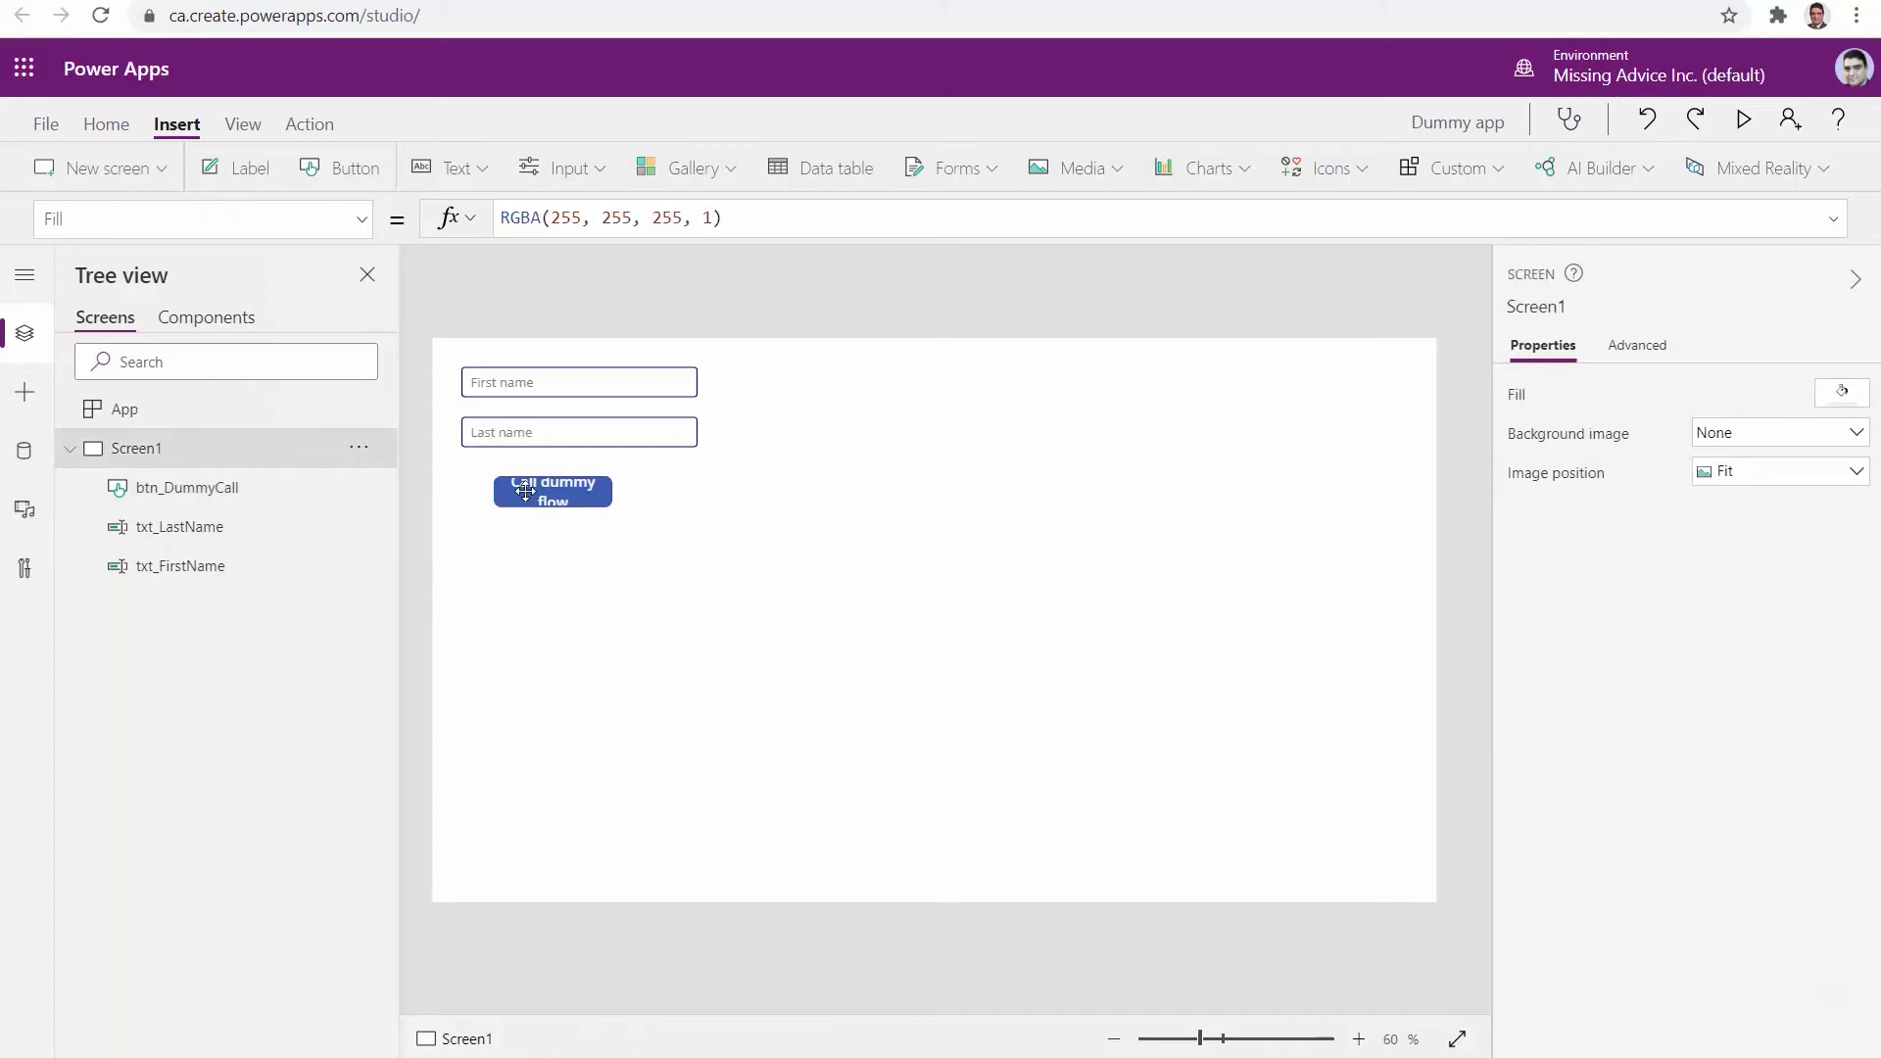
pyautogui.click(601, 502)
pyautogui.moveTo(601, 502); pyautogui.dragTo(662, 517)
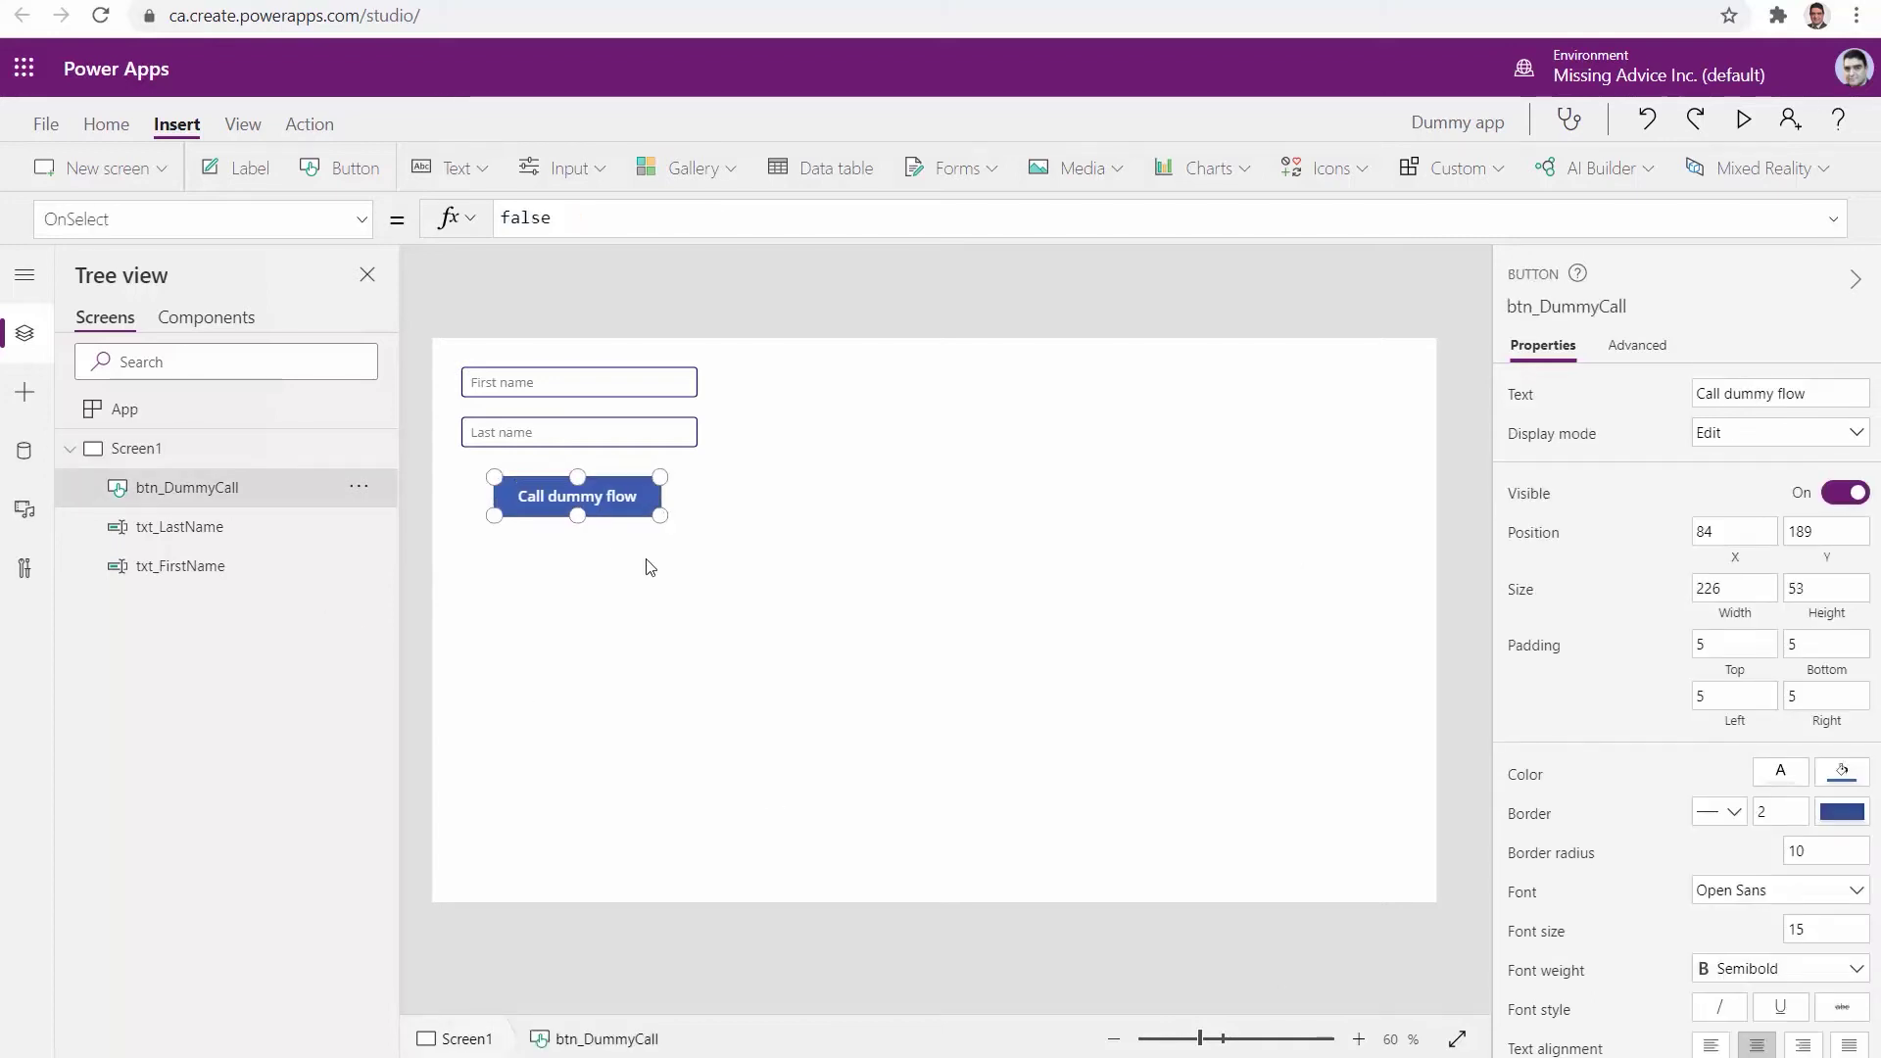
pyautogui.click(764, 605)
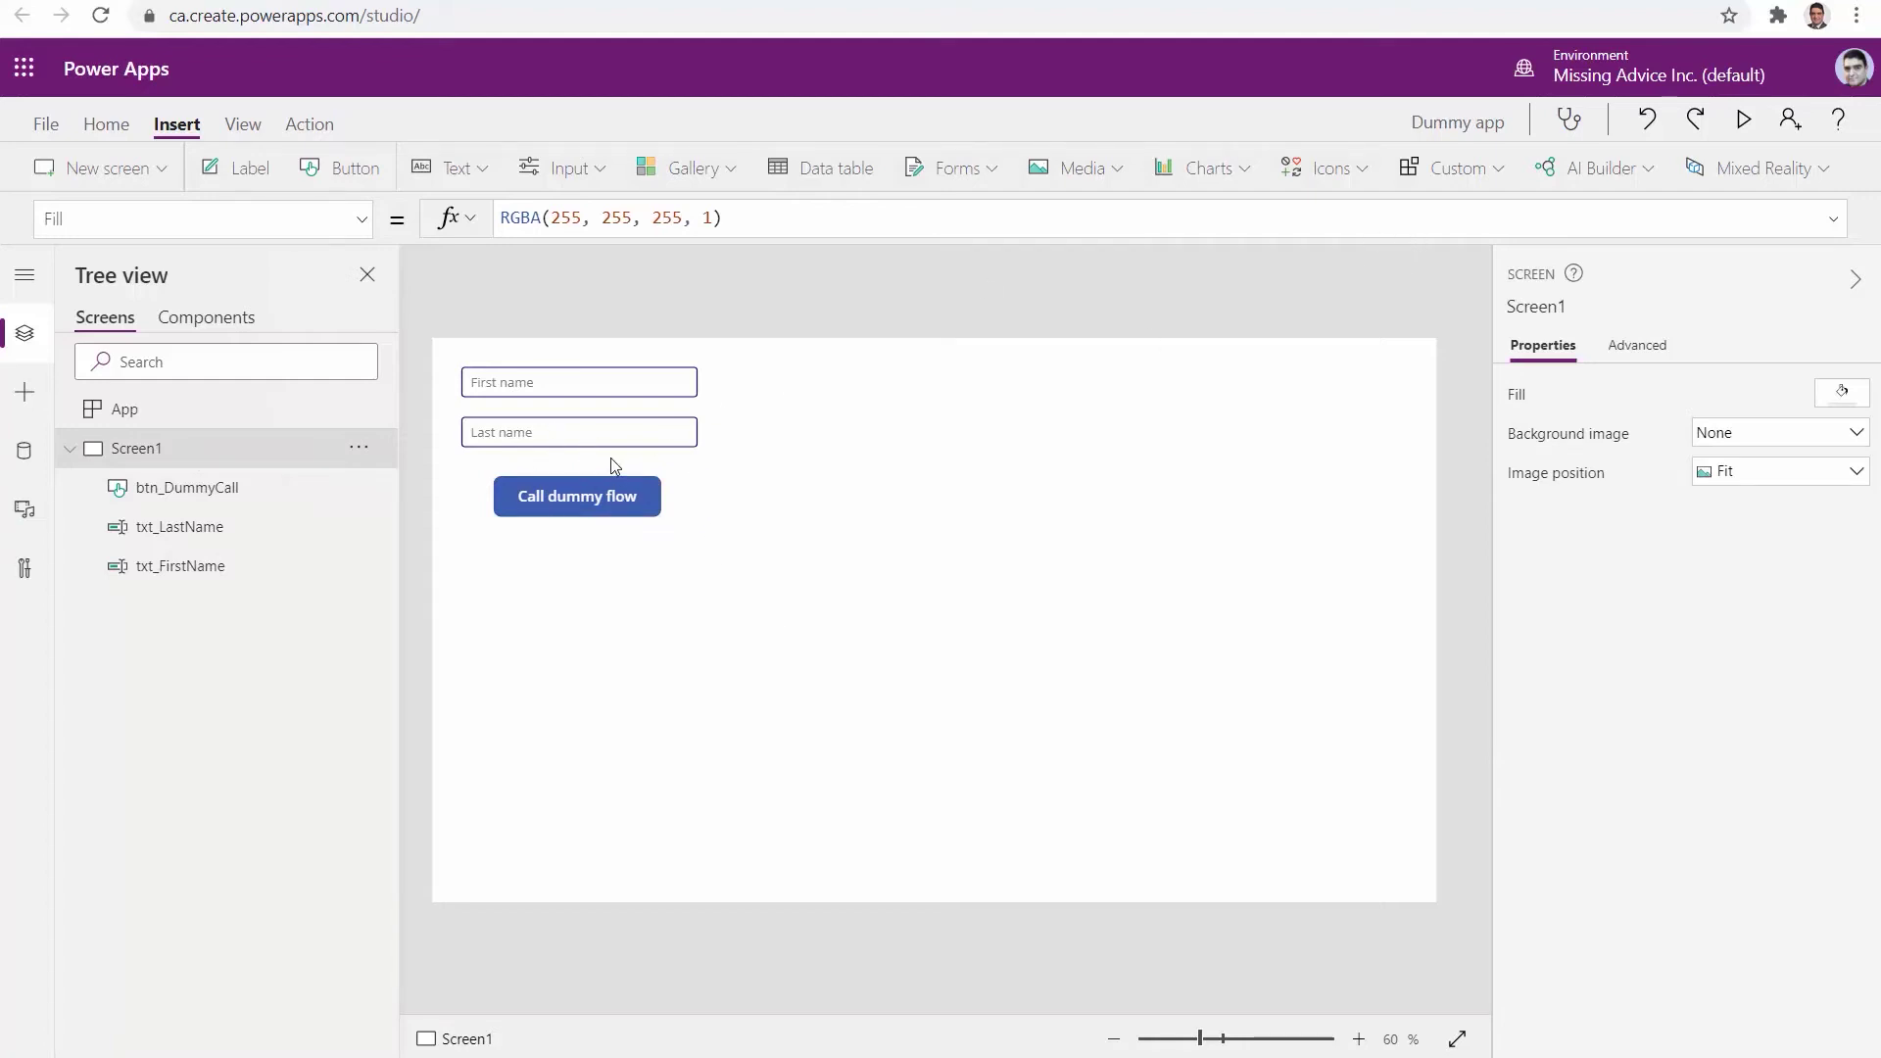
pyautogui.click(584, 510)
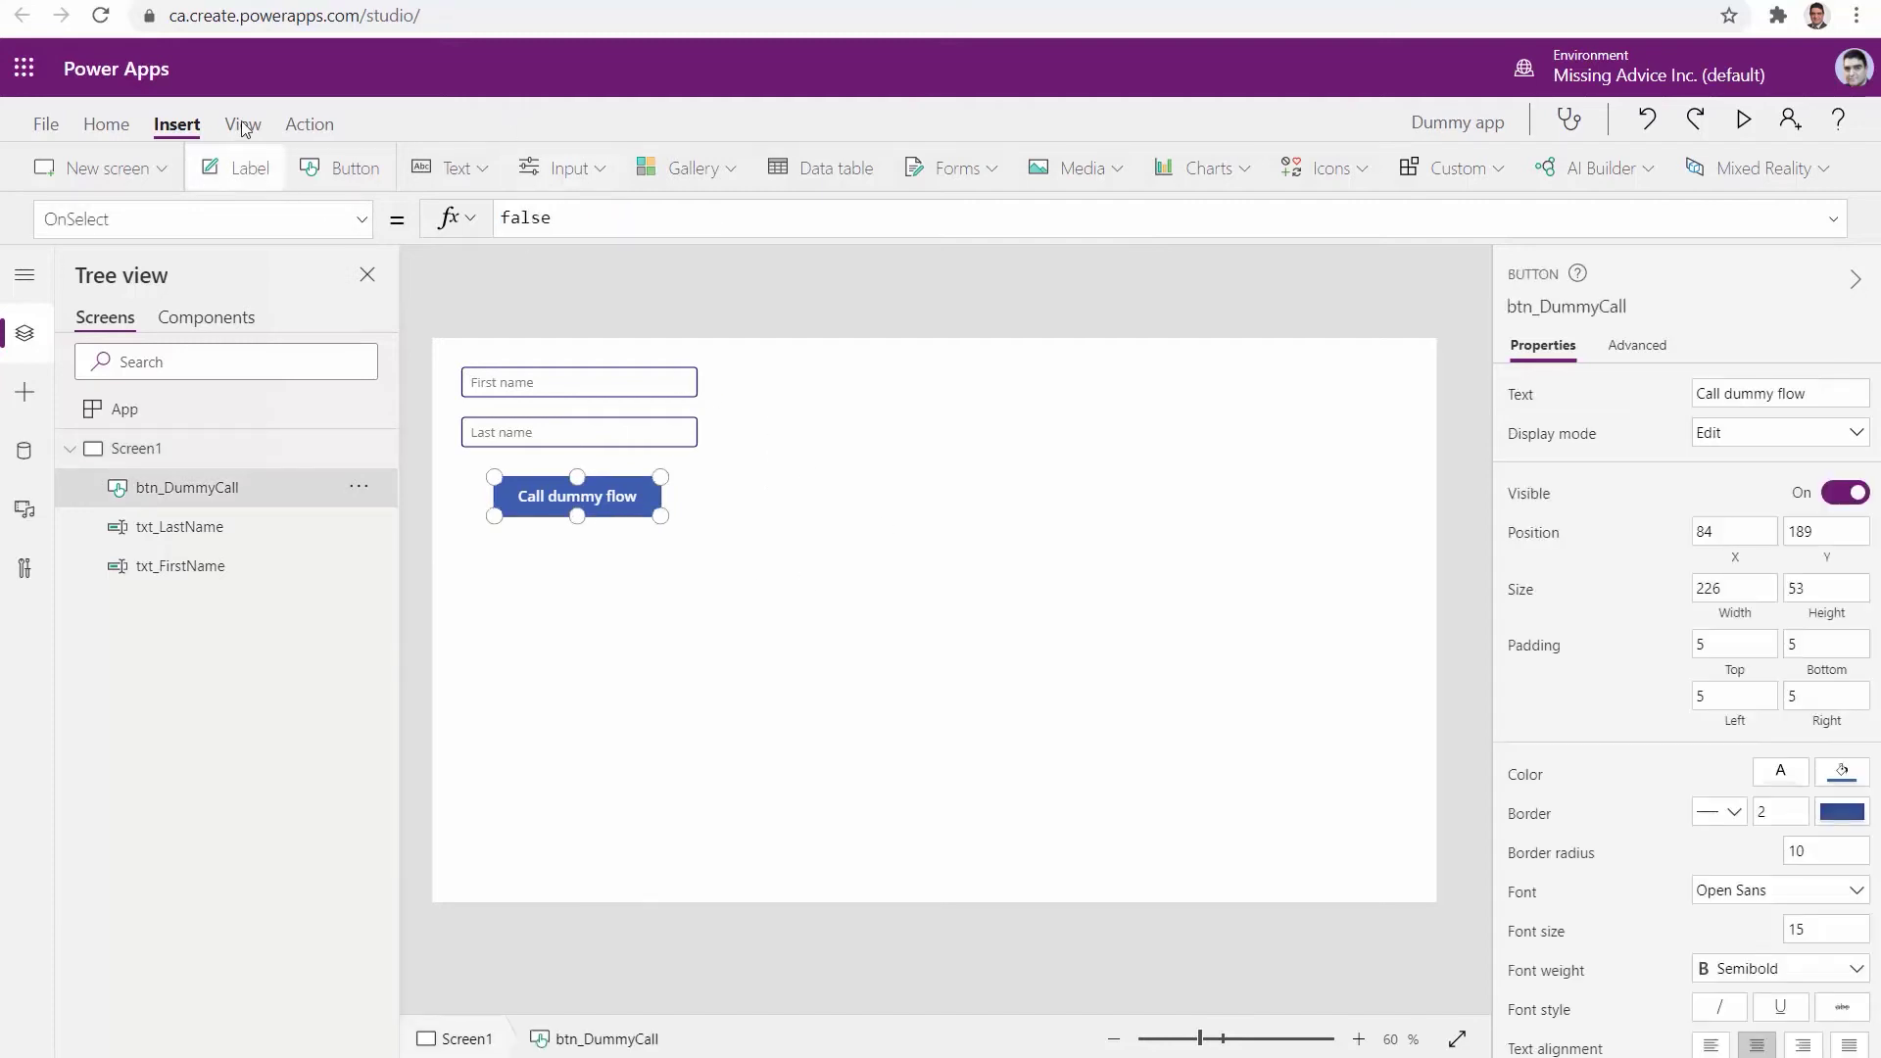
pyautogui.click(304, 126)
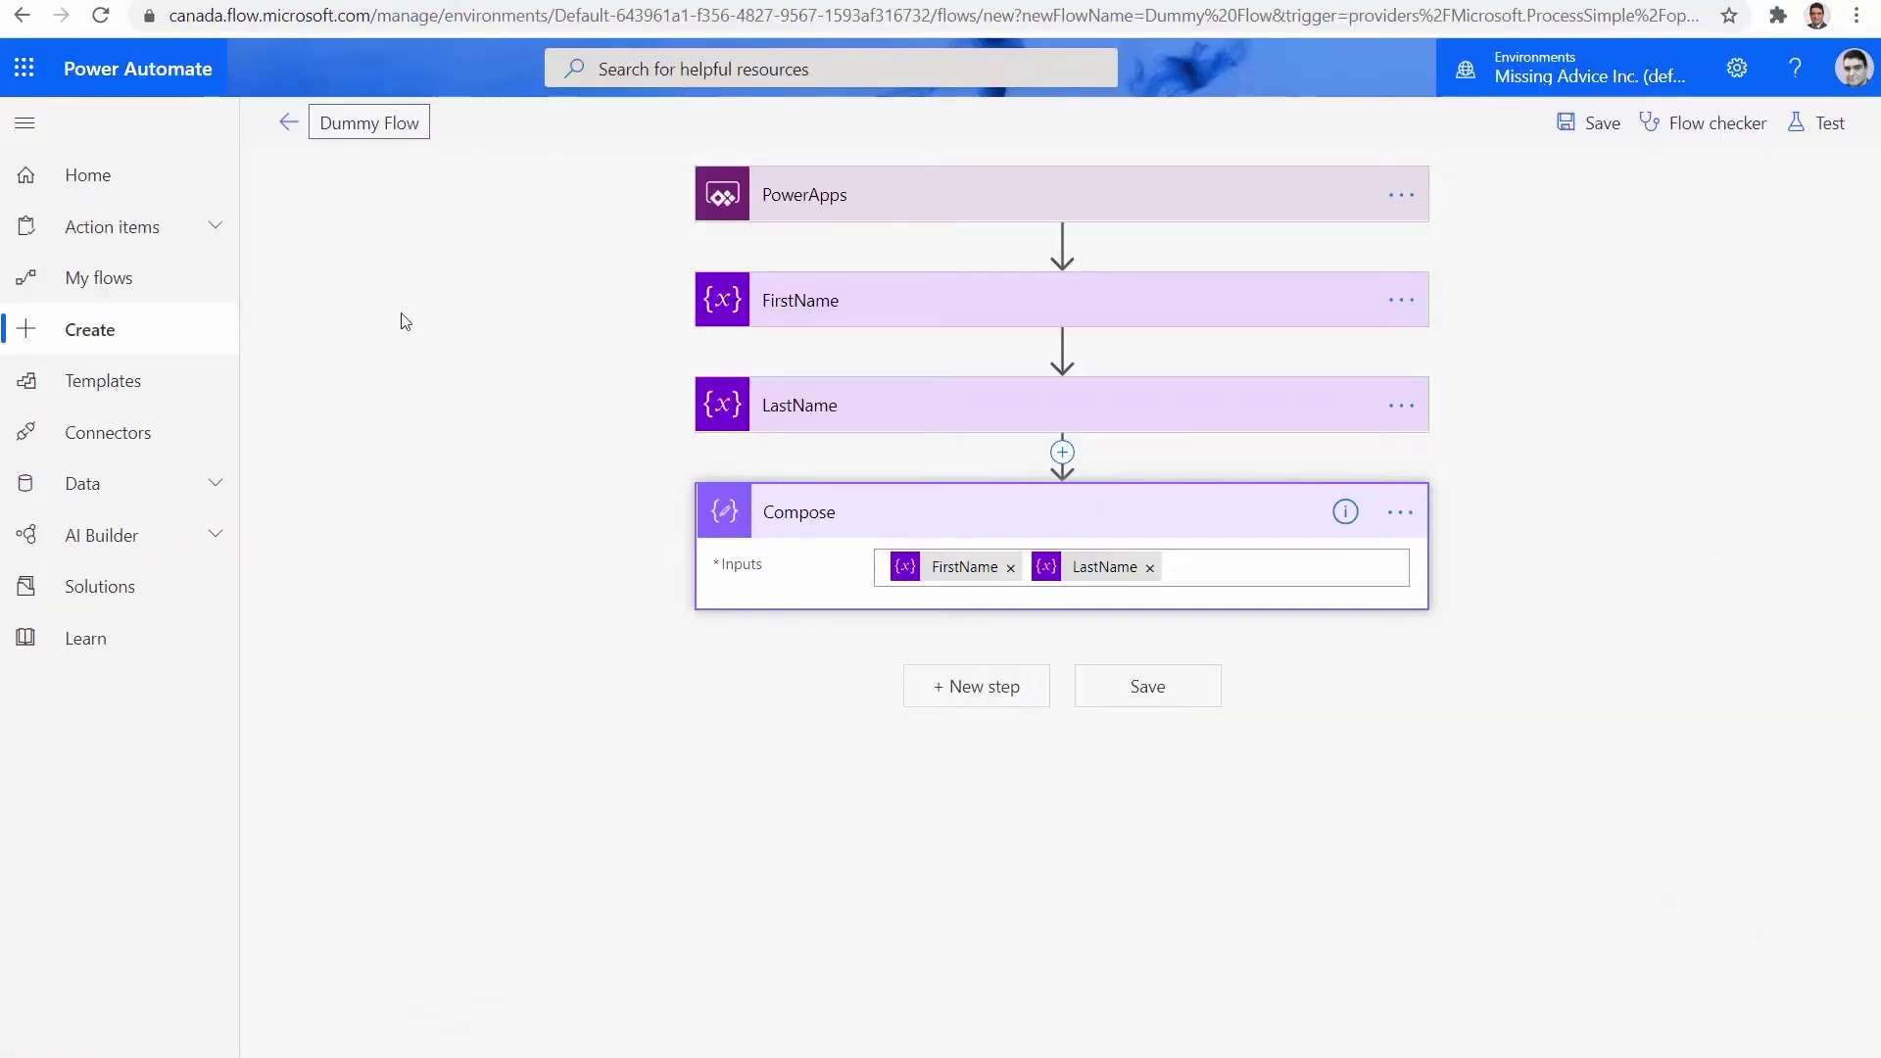
# Step: Save Dummy Flow and return to Dummy app's Screen1 in Power Apps Studio
pyautogui.click(1581, 131)
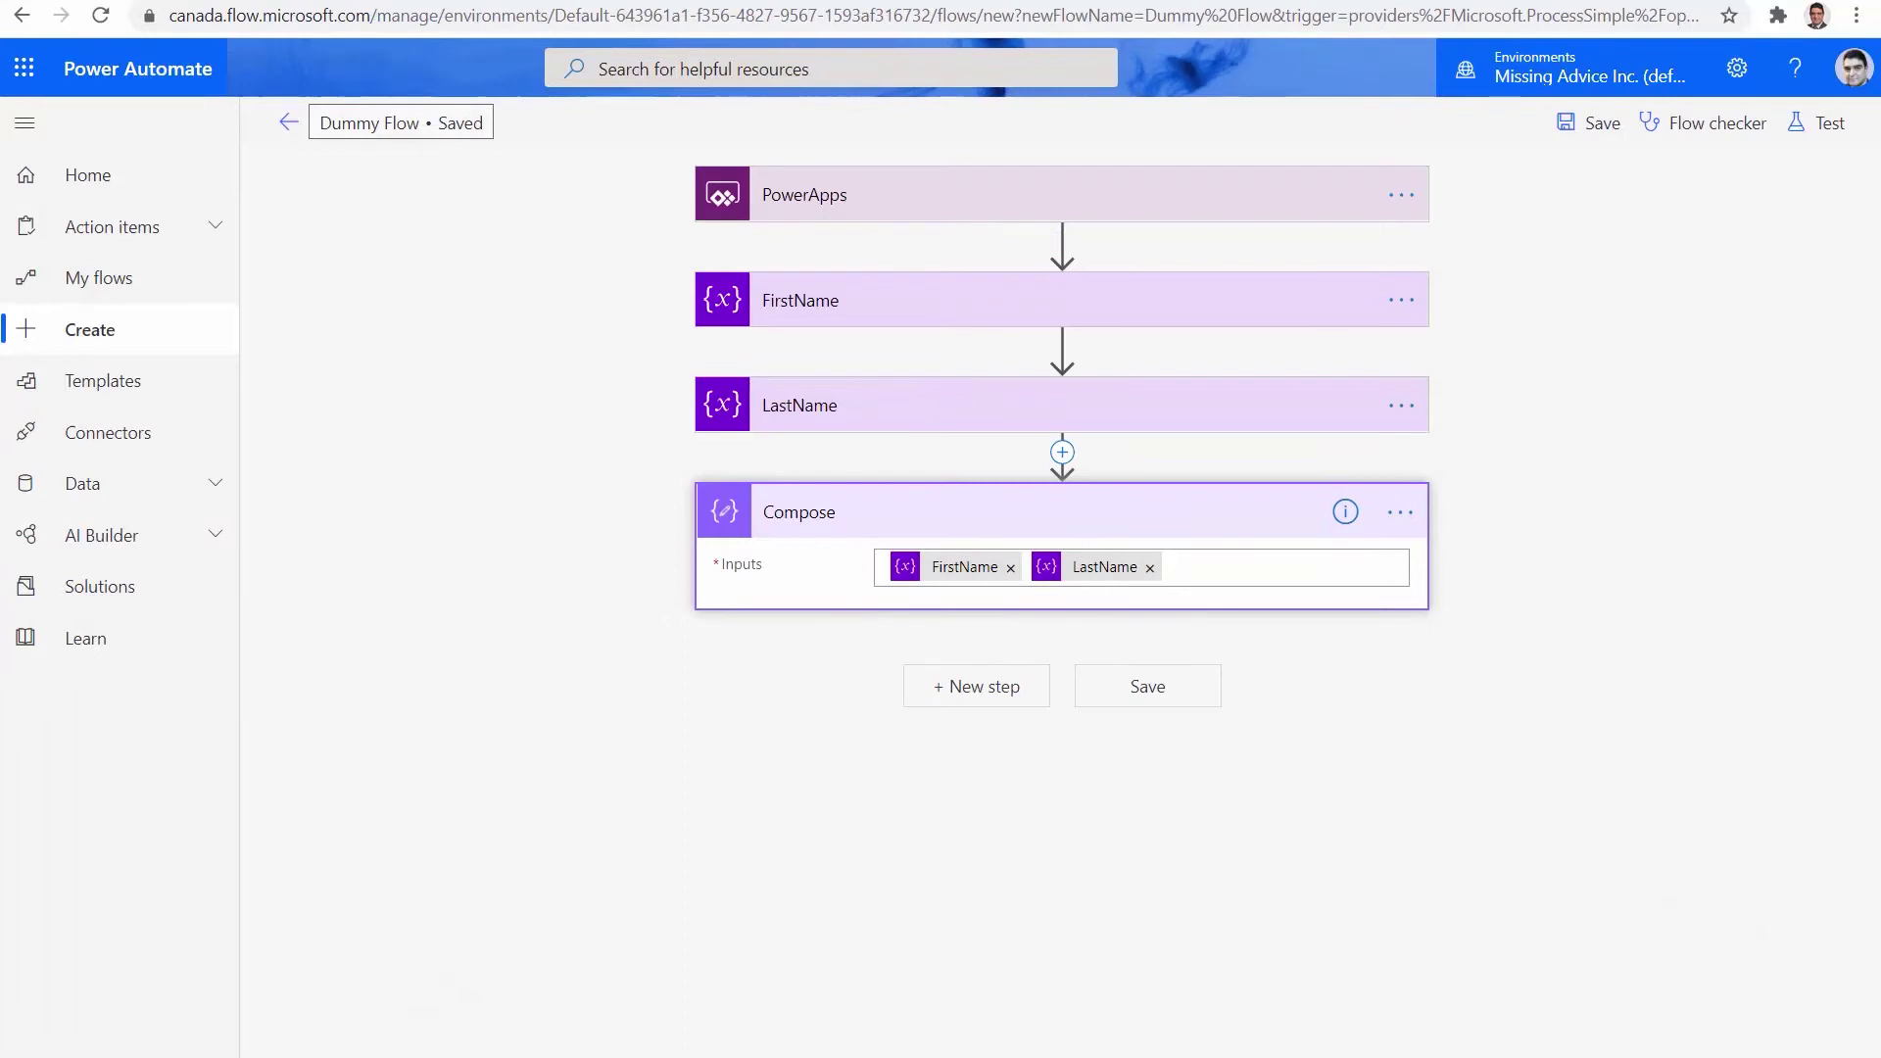
pyautogui.click(742, 3)
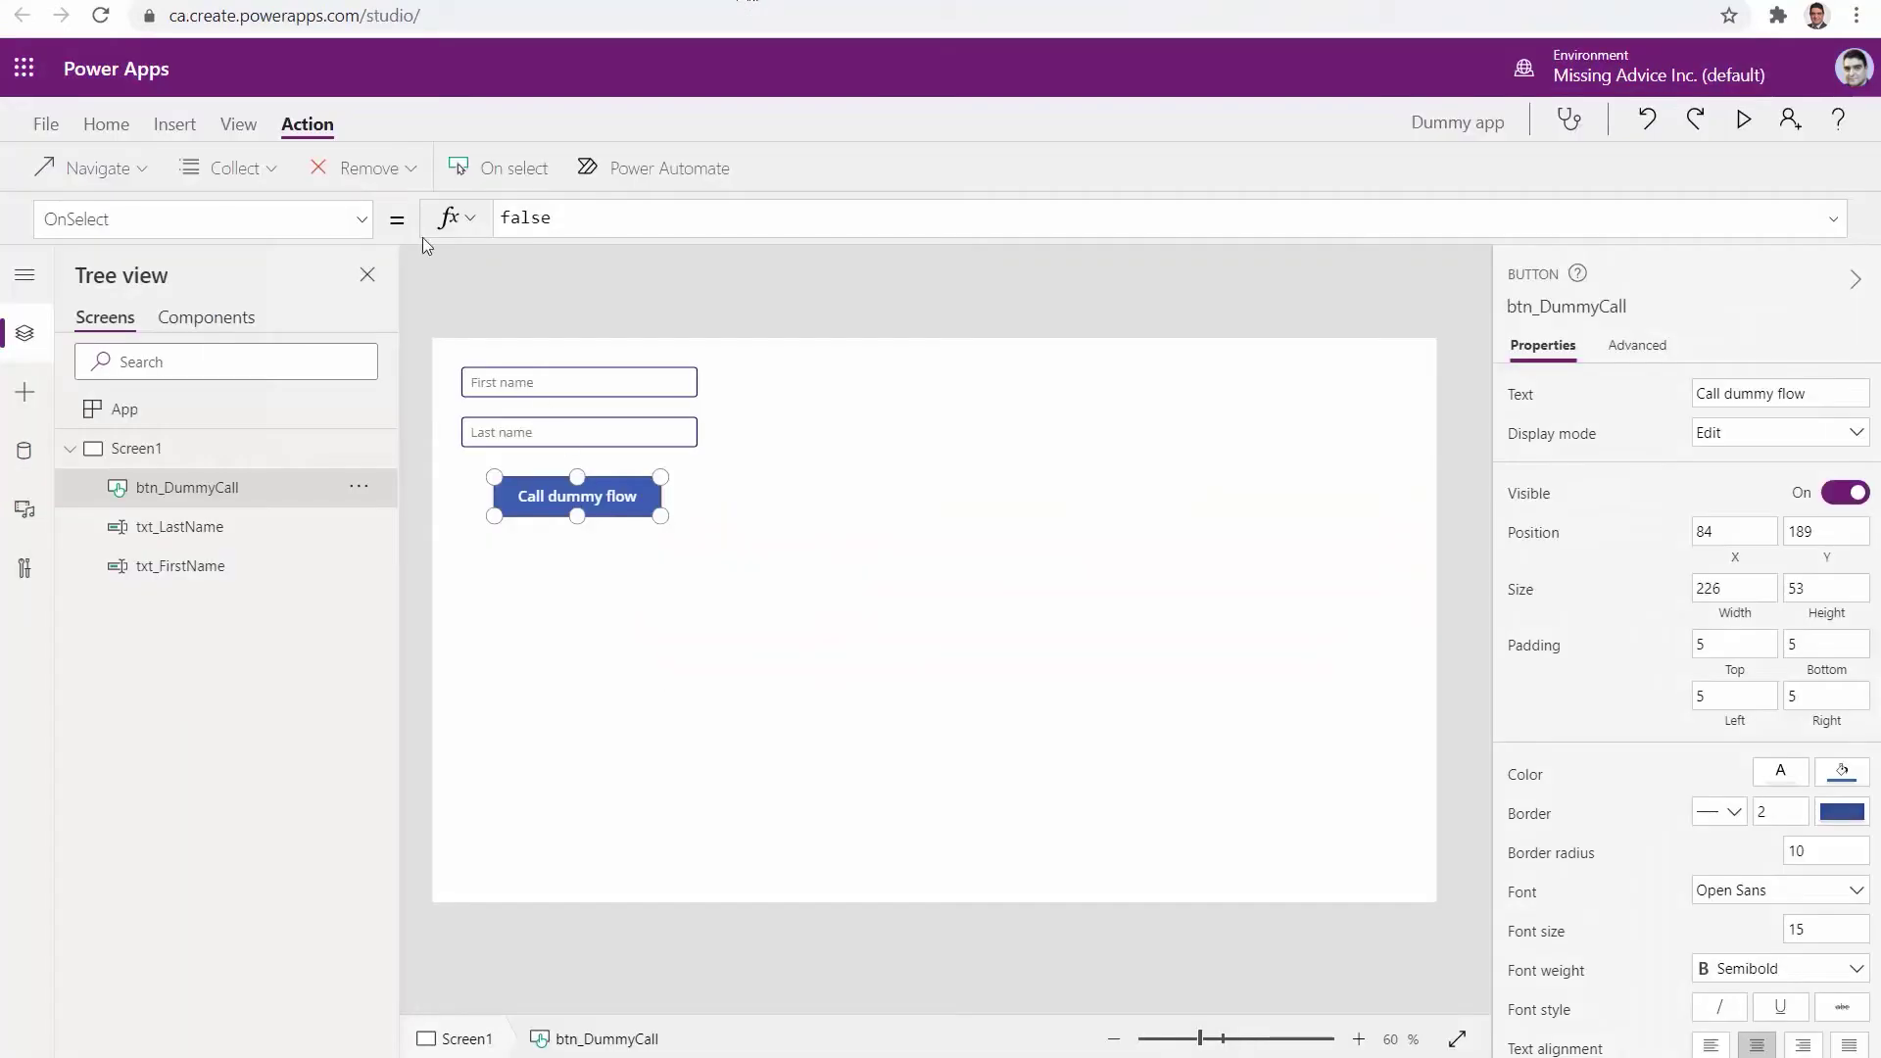
# Step: Attach Dummy Flow to the button with OnSelect DummyFlow.Run(txt_FirstName.Text, txt_LastName.Text)
pyautogui.click(678, 168)
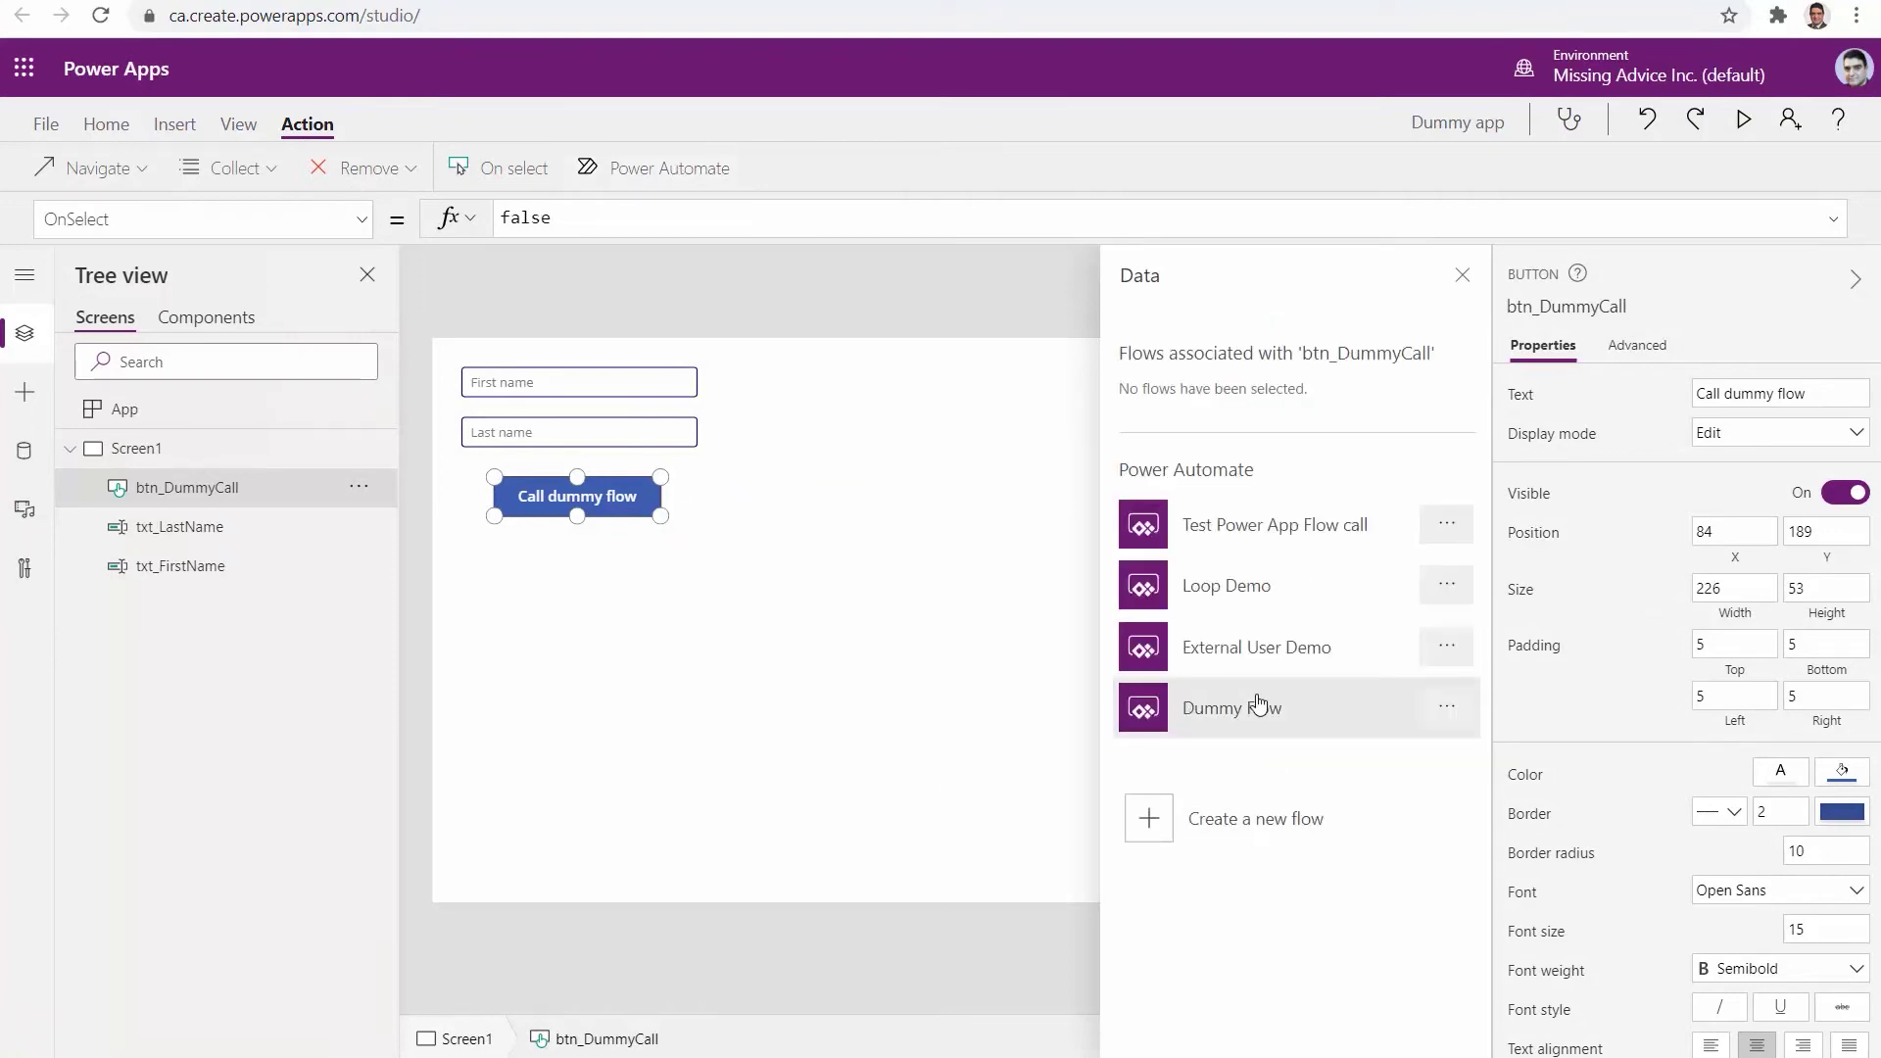
pyautogui.click(1268, 711)
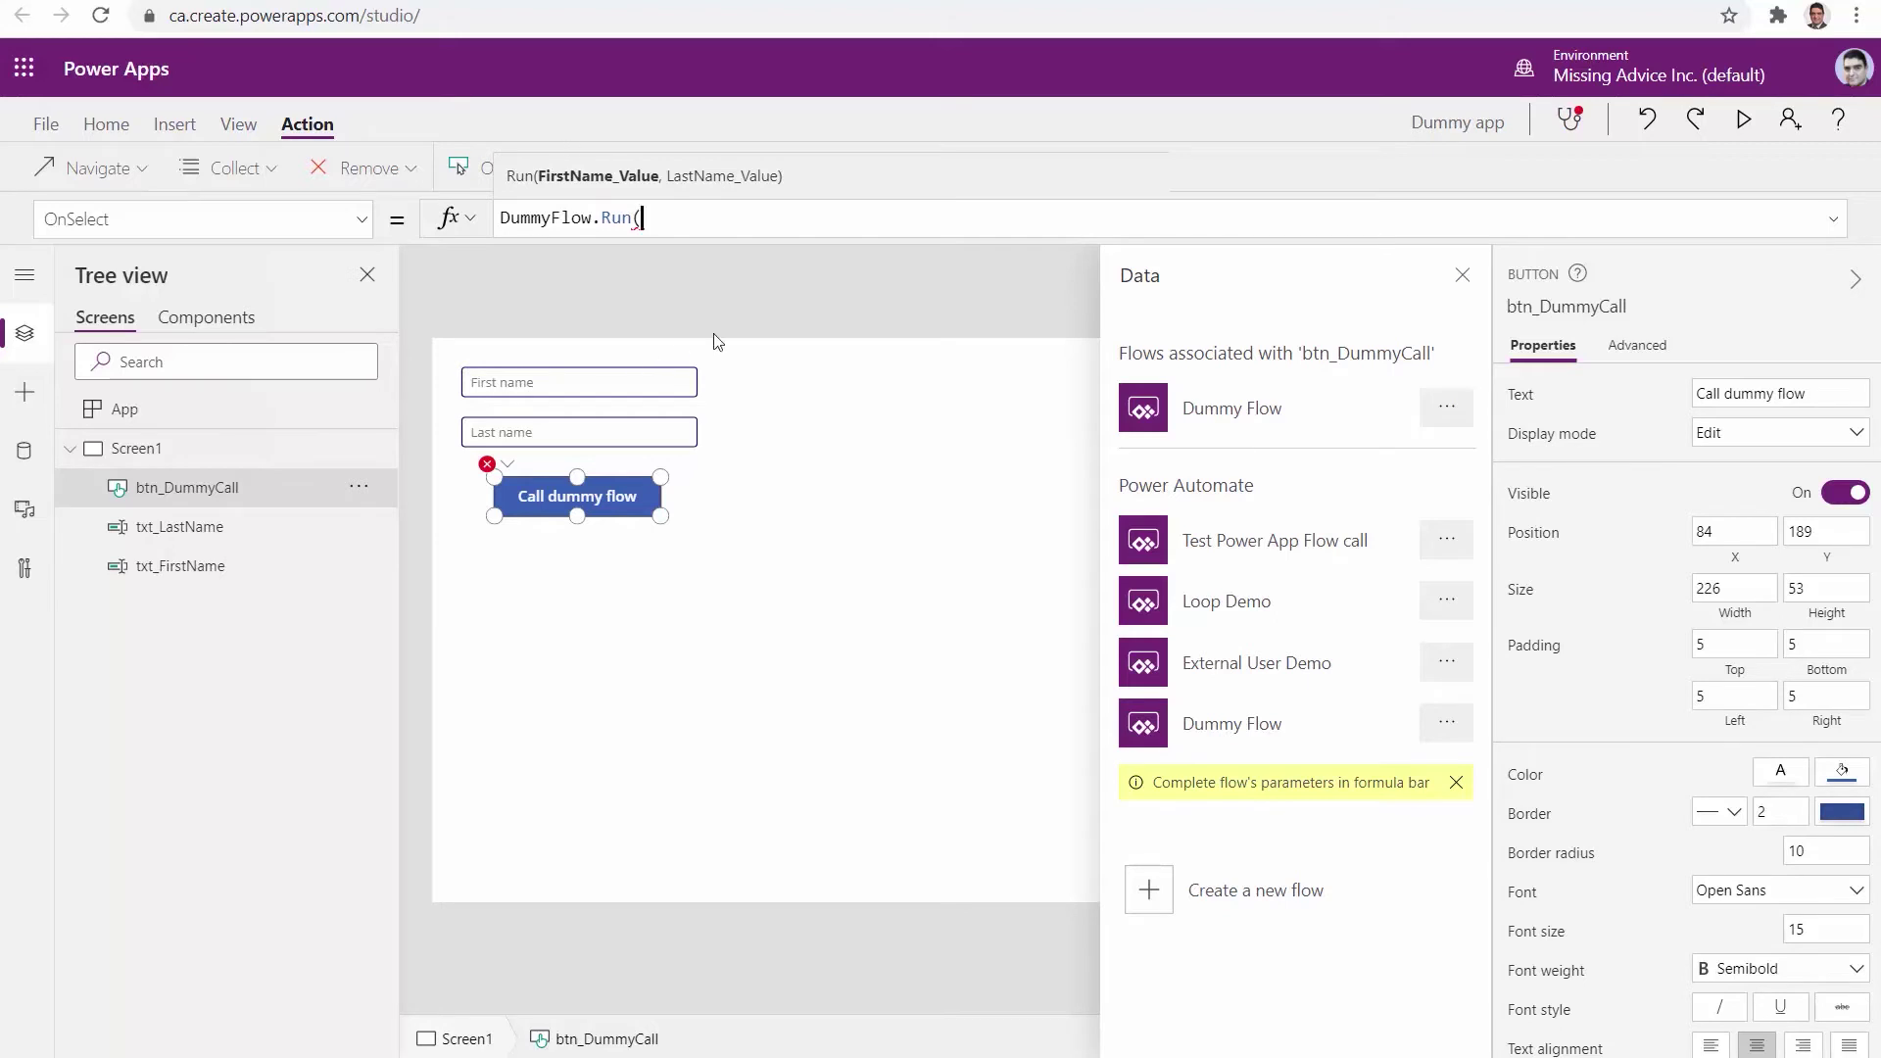
pyautogui.write('txt')
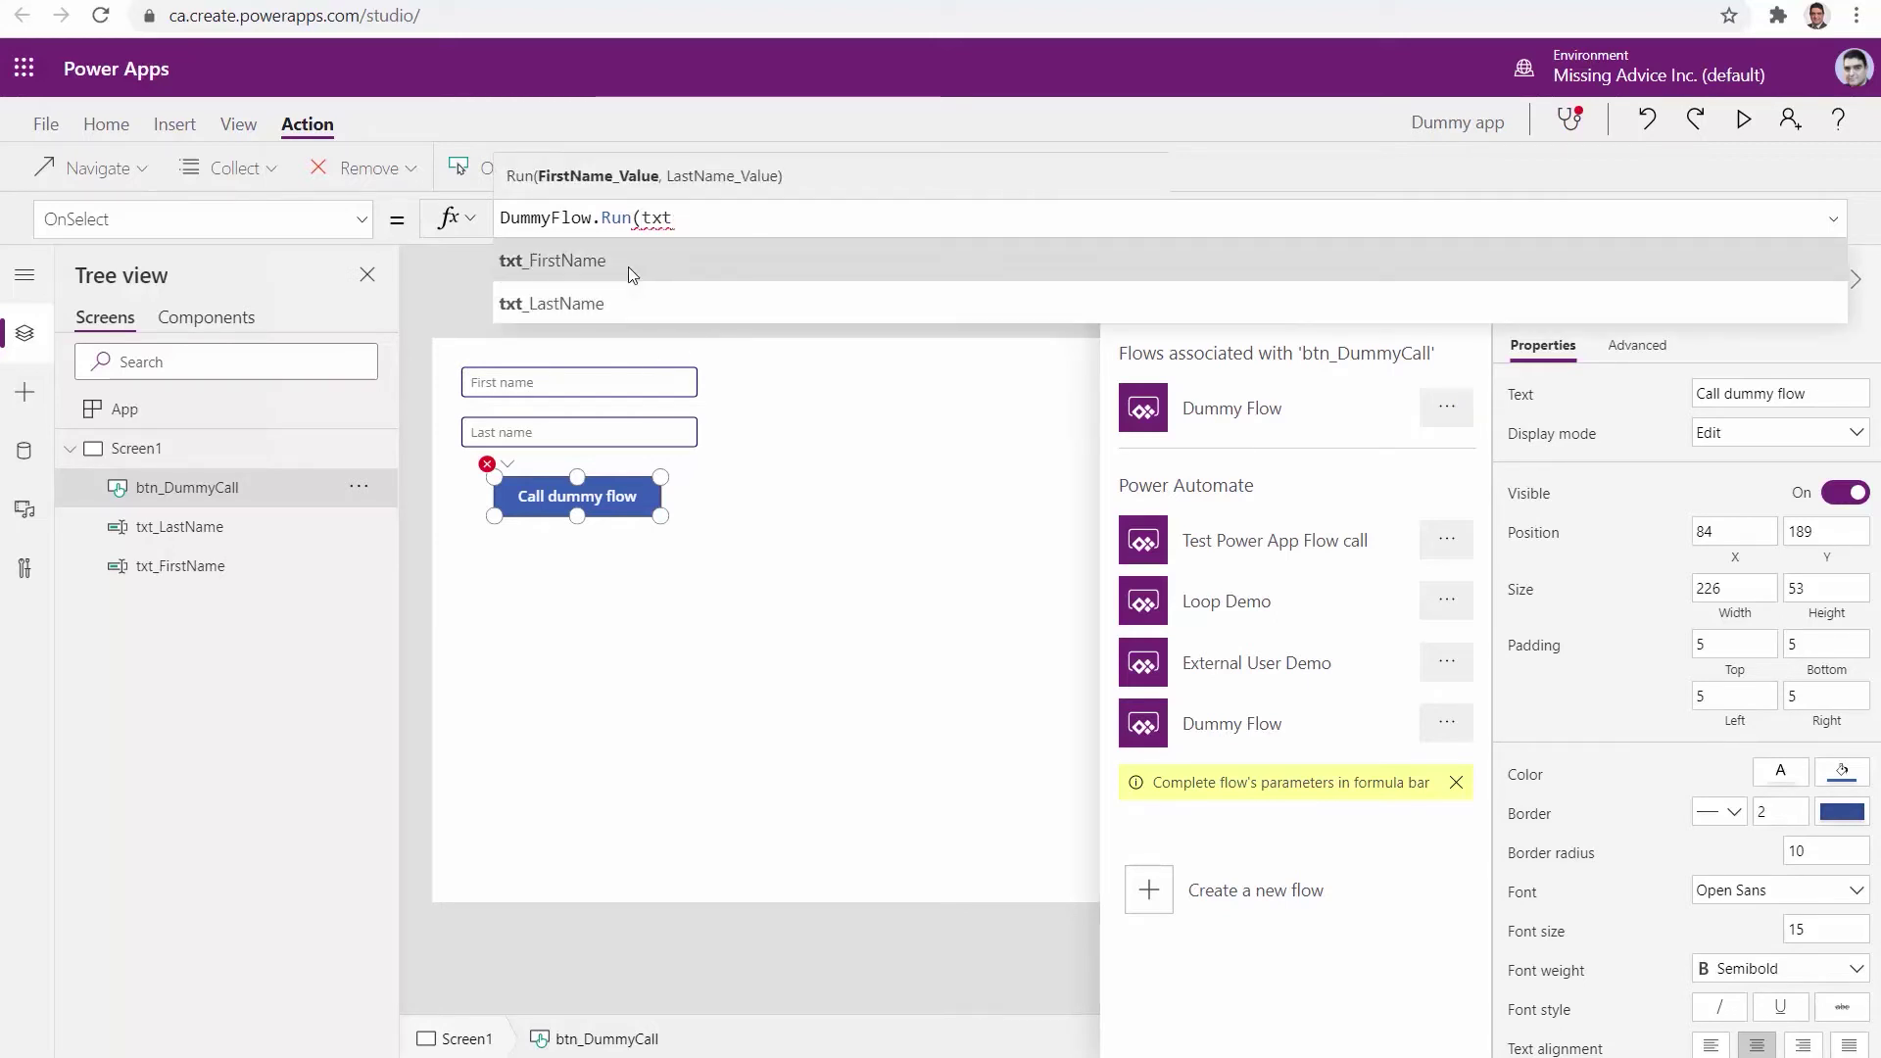
pyautogui.click(630, 272)
pyautogui.write('.Text')
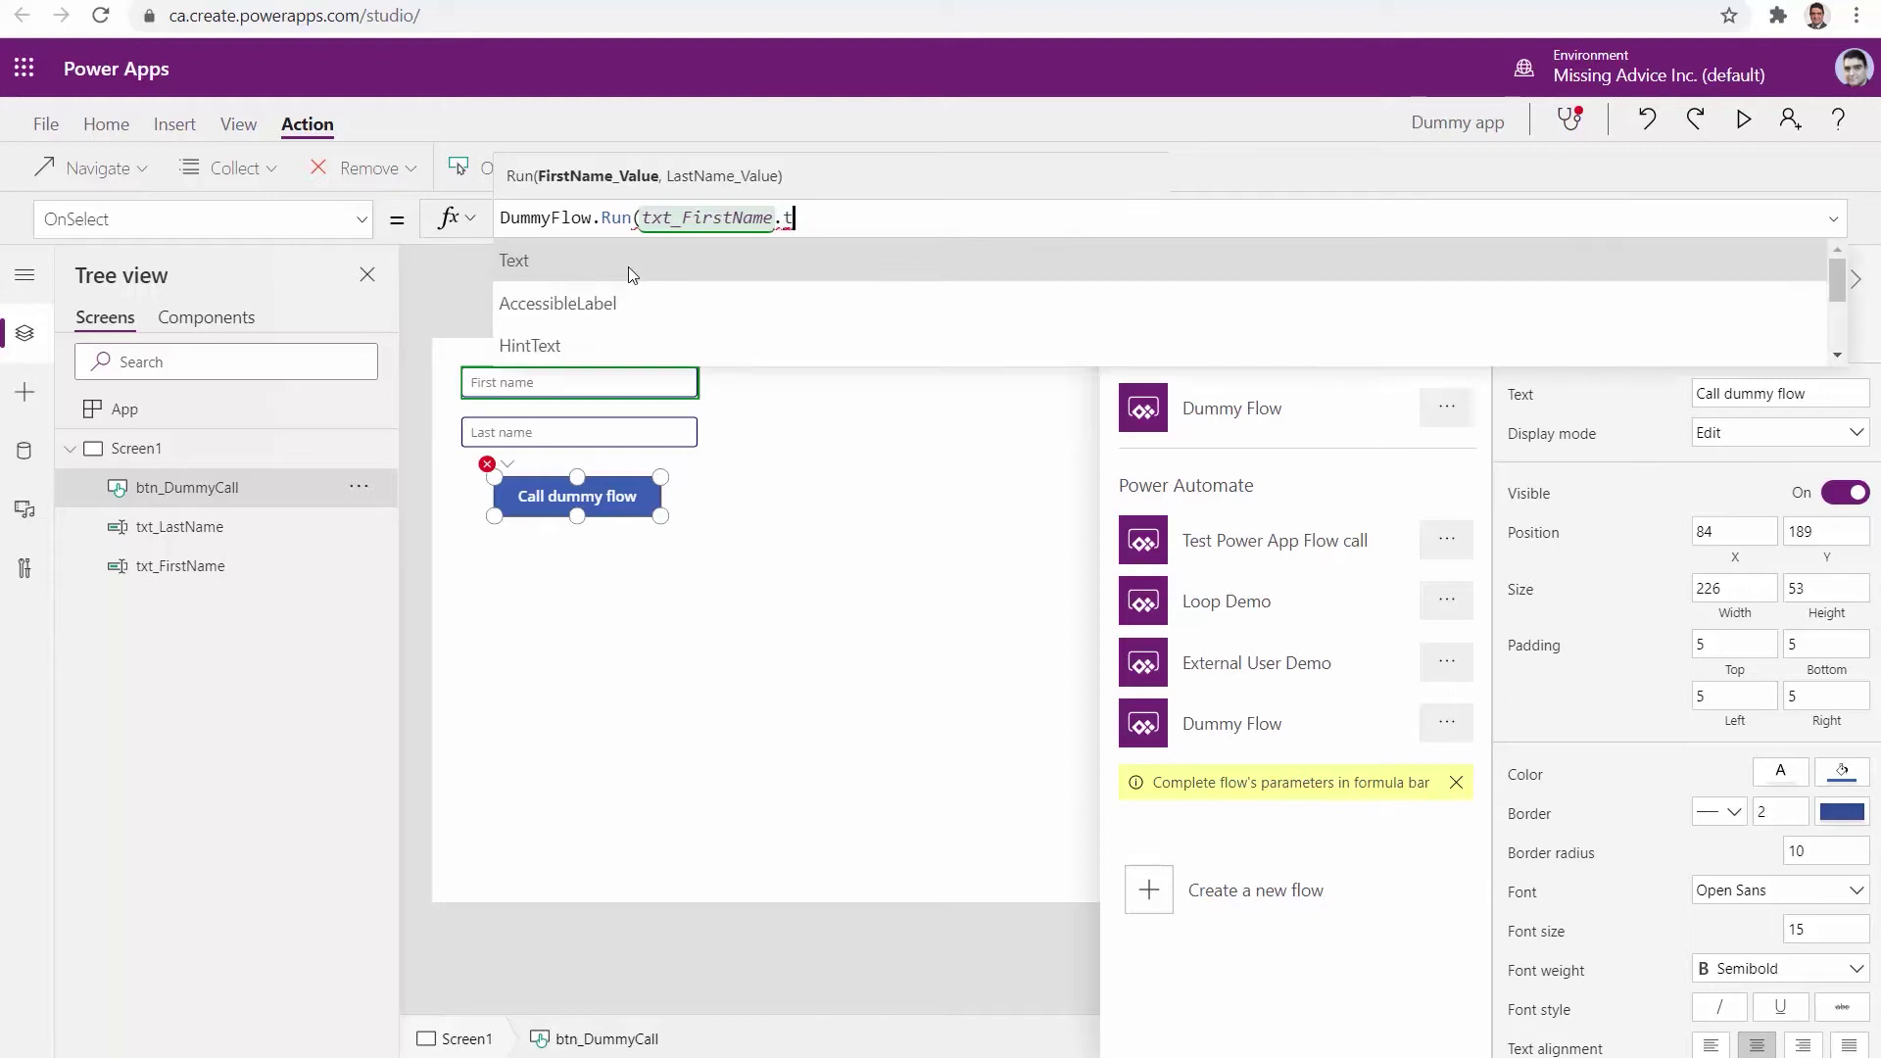
pyautogui.write(', txt')
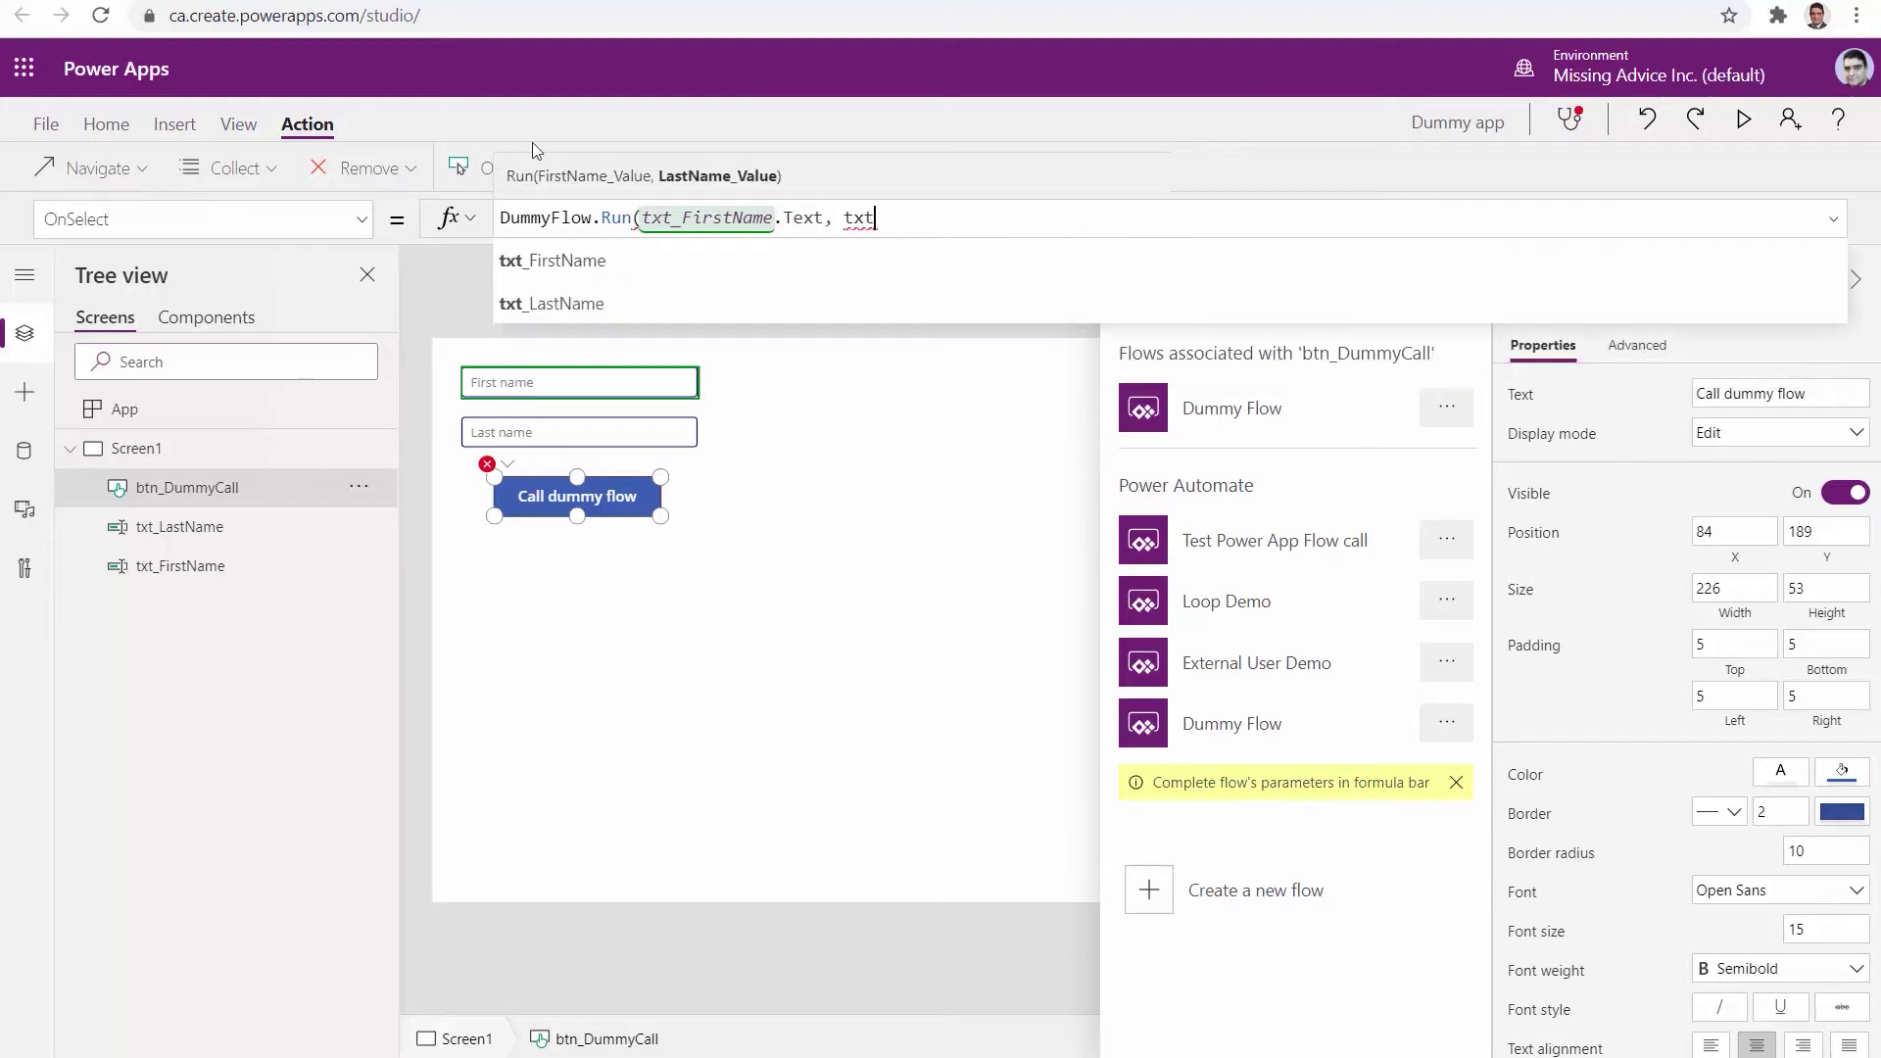
pyautogui.click(633, 294)
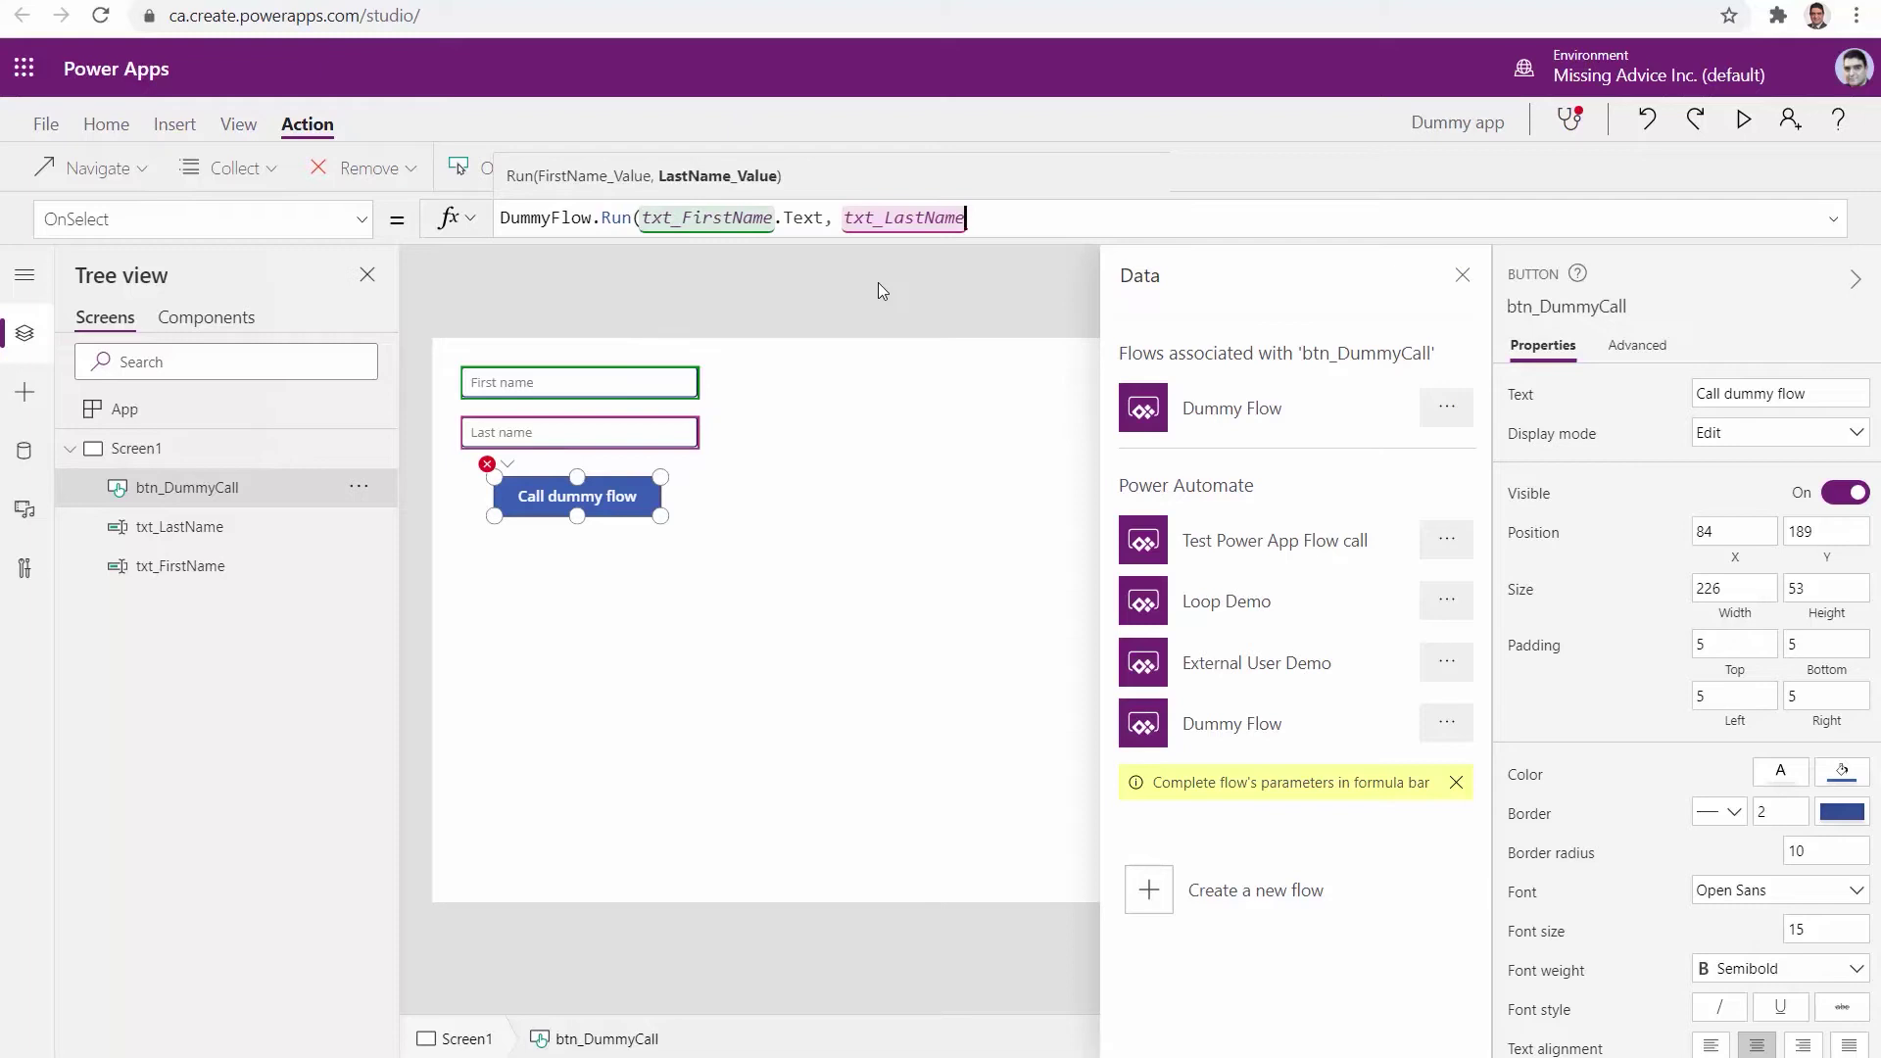
pyautogui.write('.te')
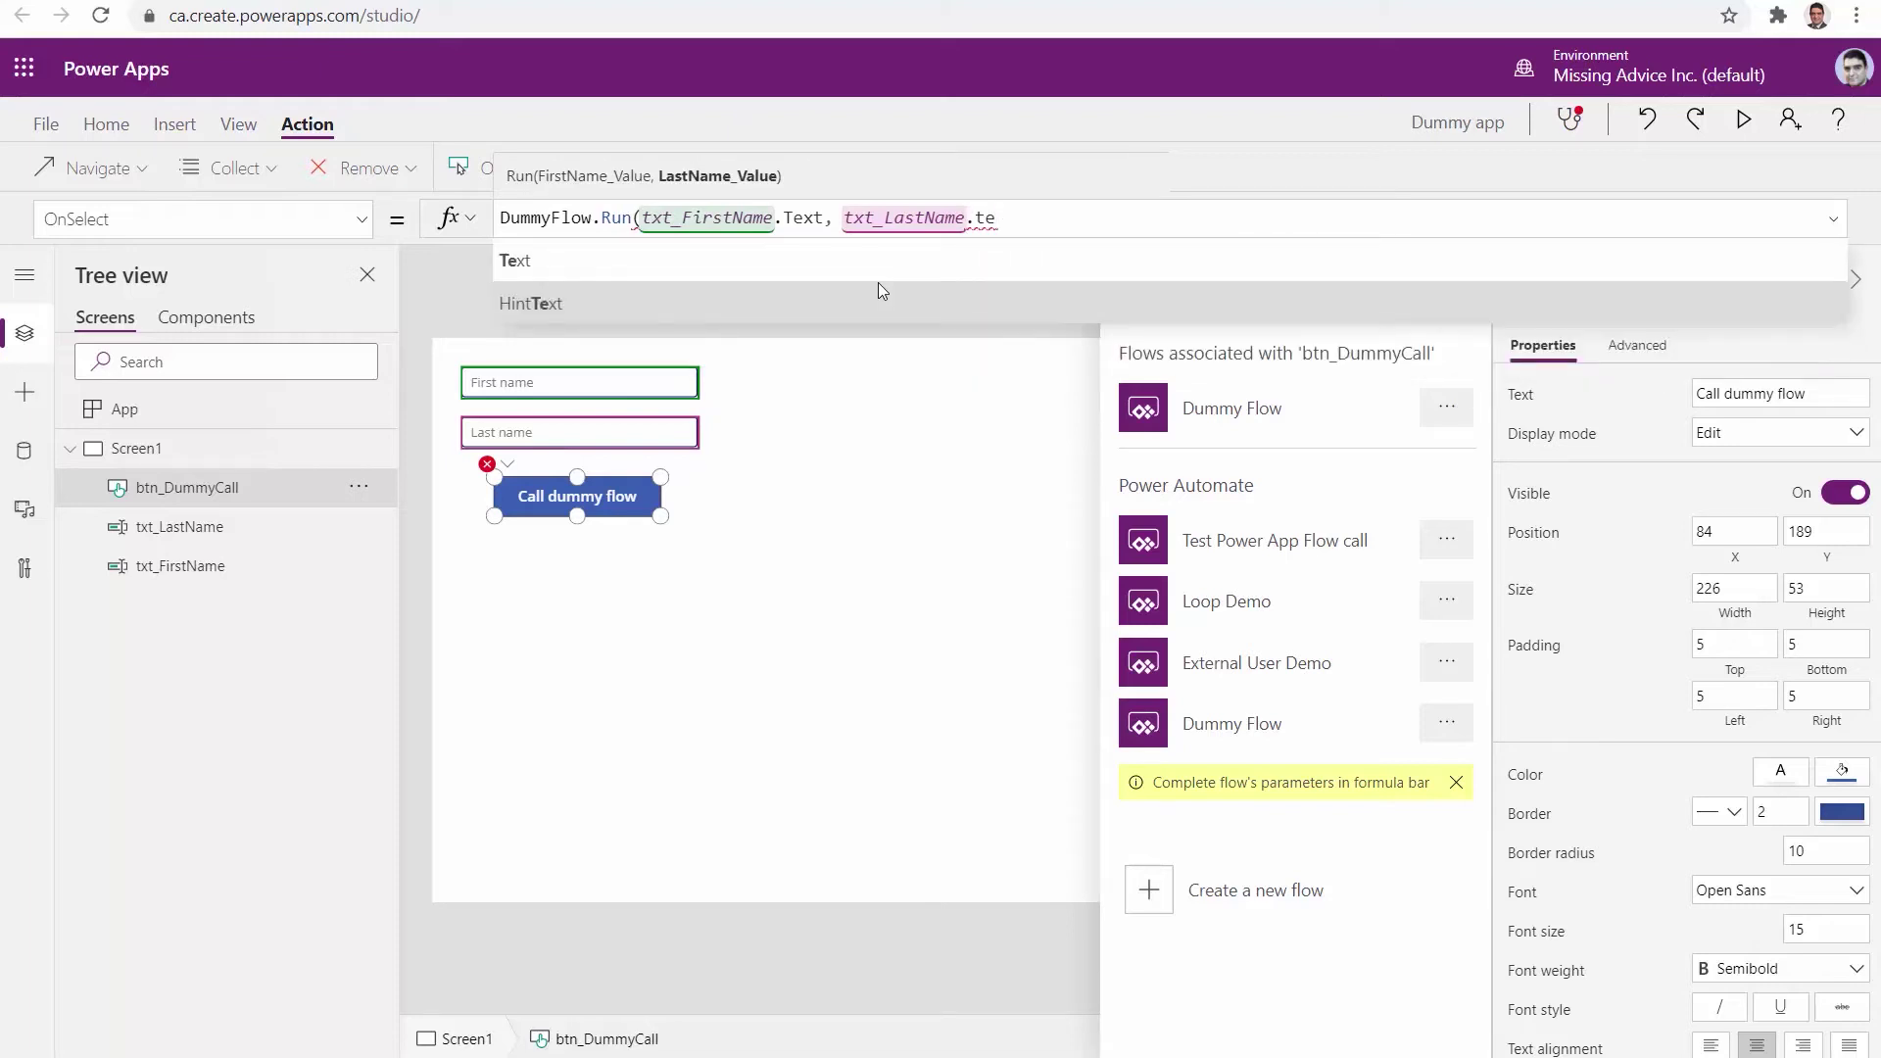
pyautogui.click(878, 281)
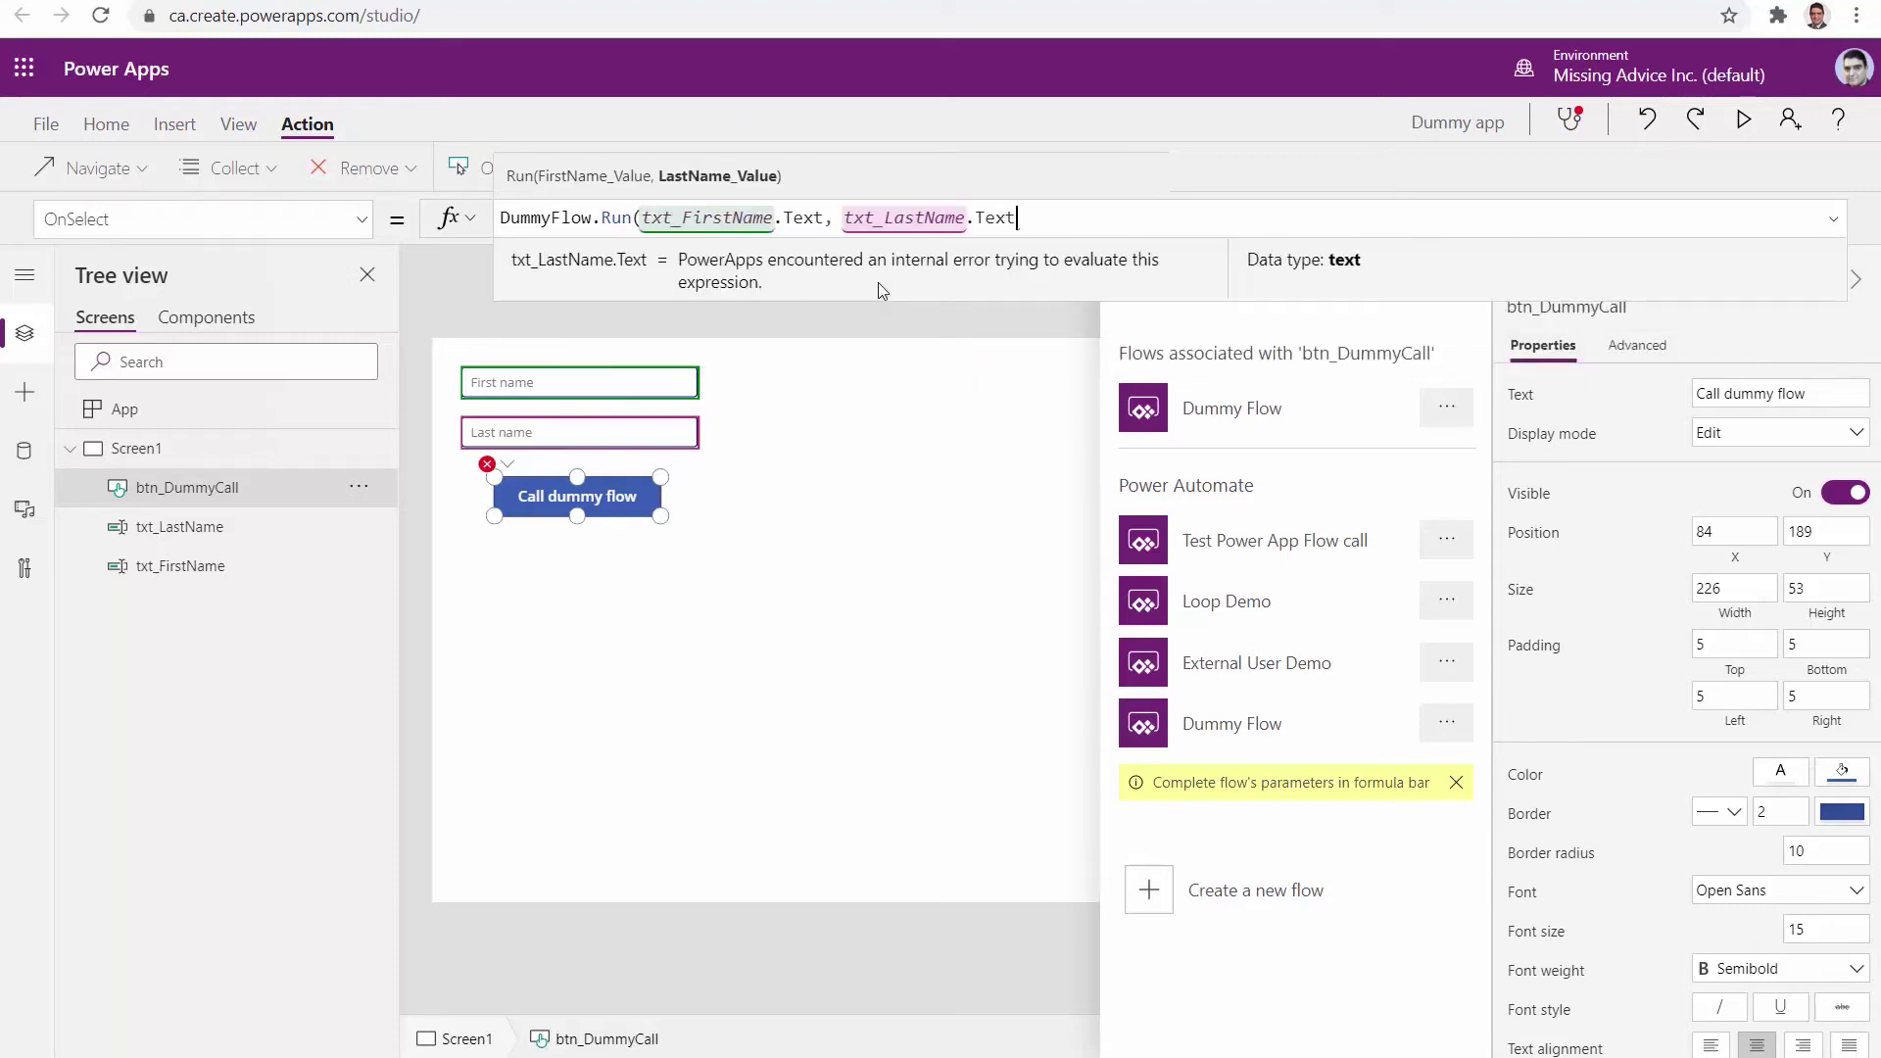
pyautogui.write(')')
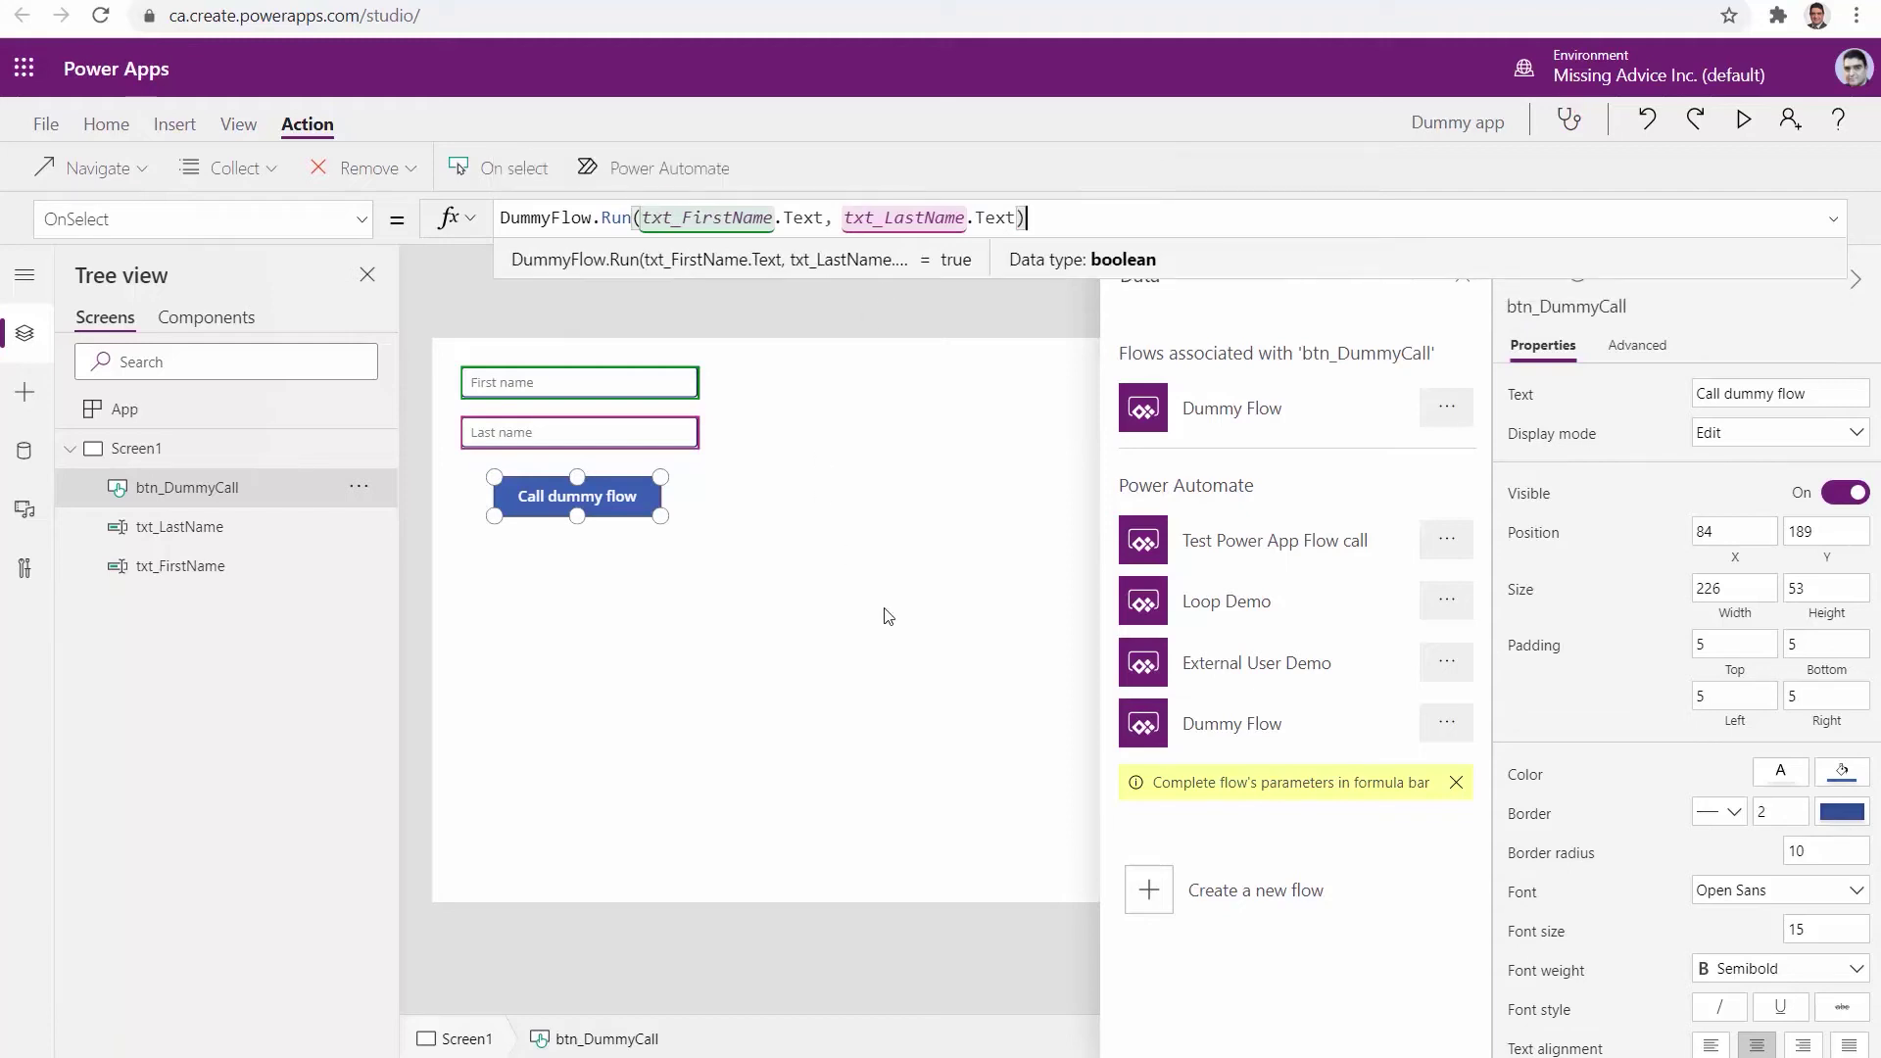
pyautogui.click(887, 615)
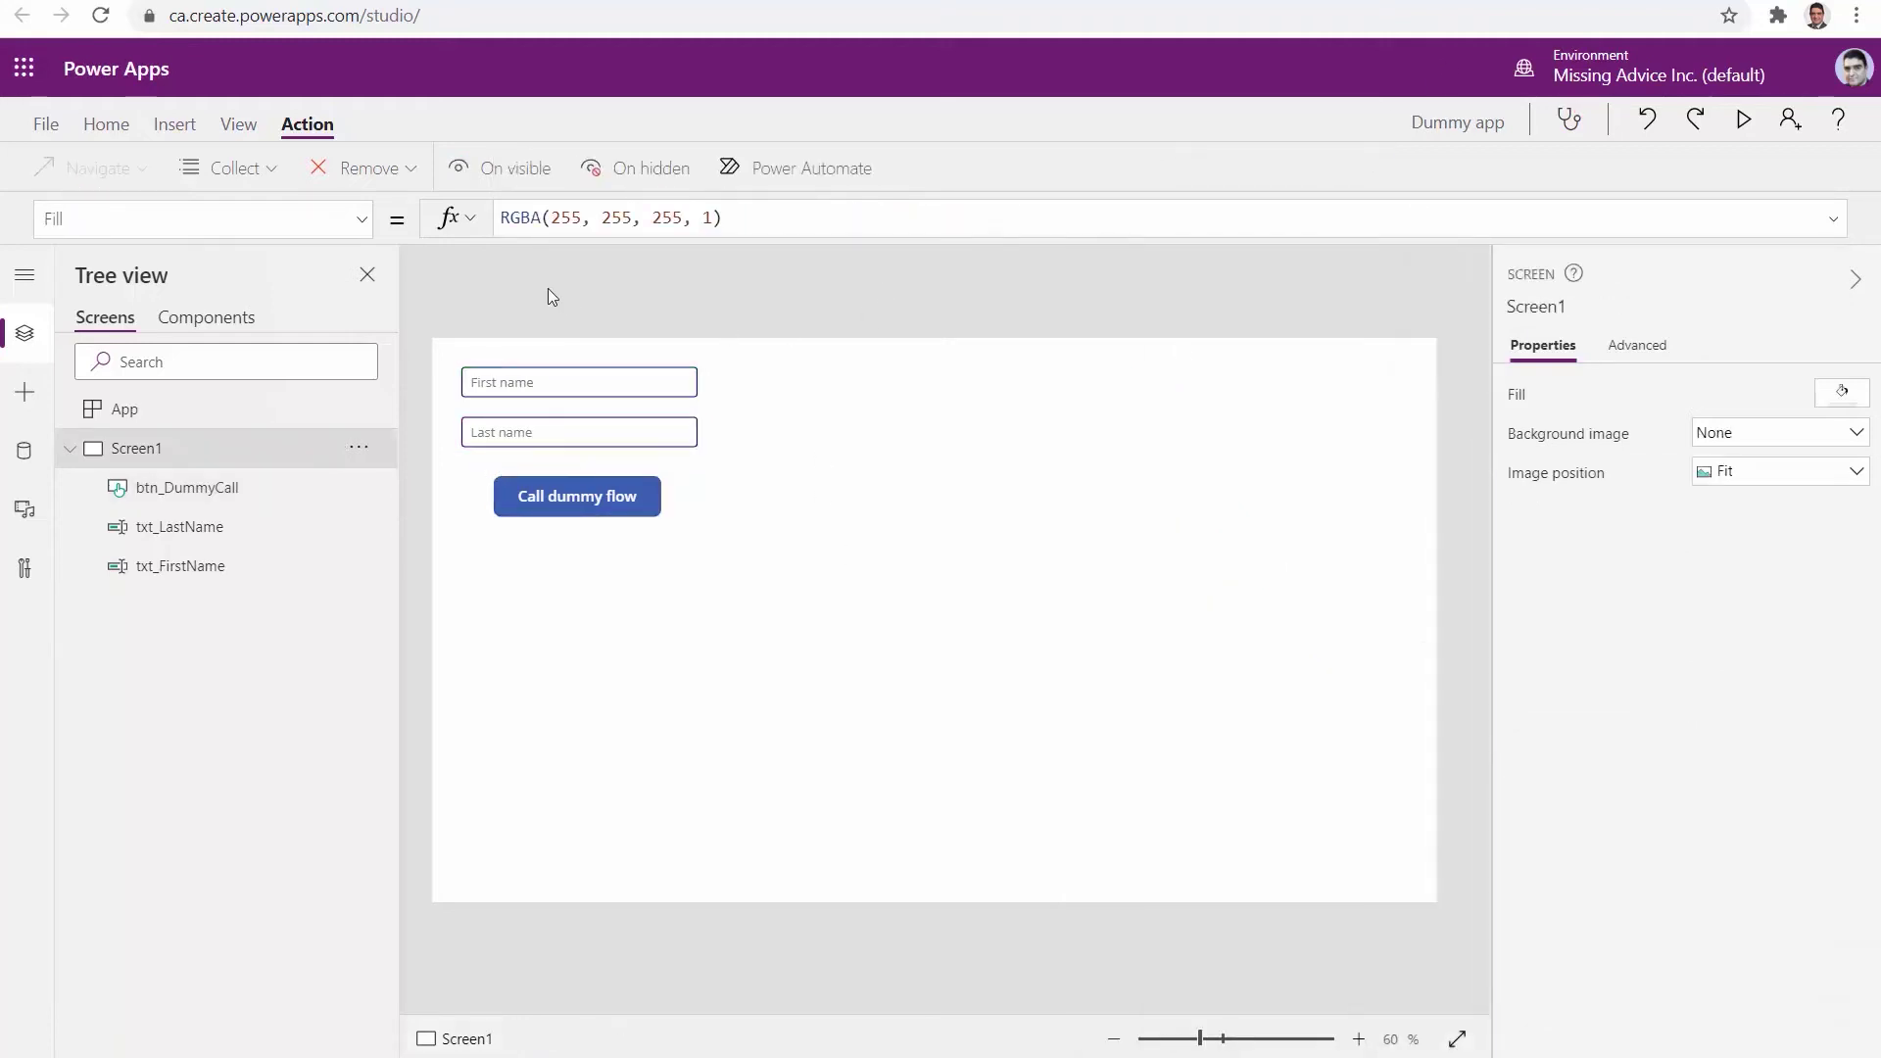
pyautogui.hotkey('ctrl', 'shift', 's')
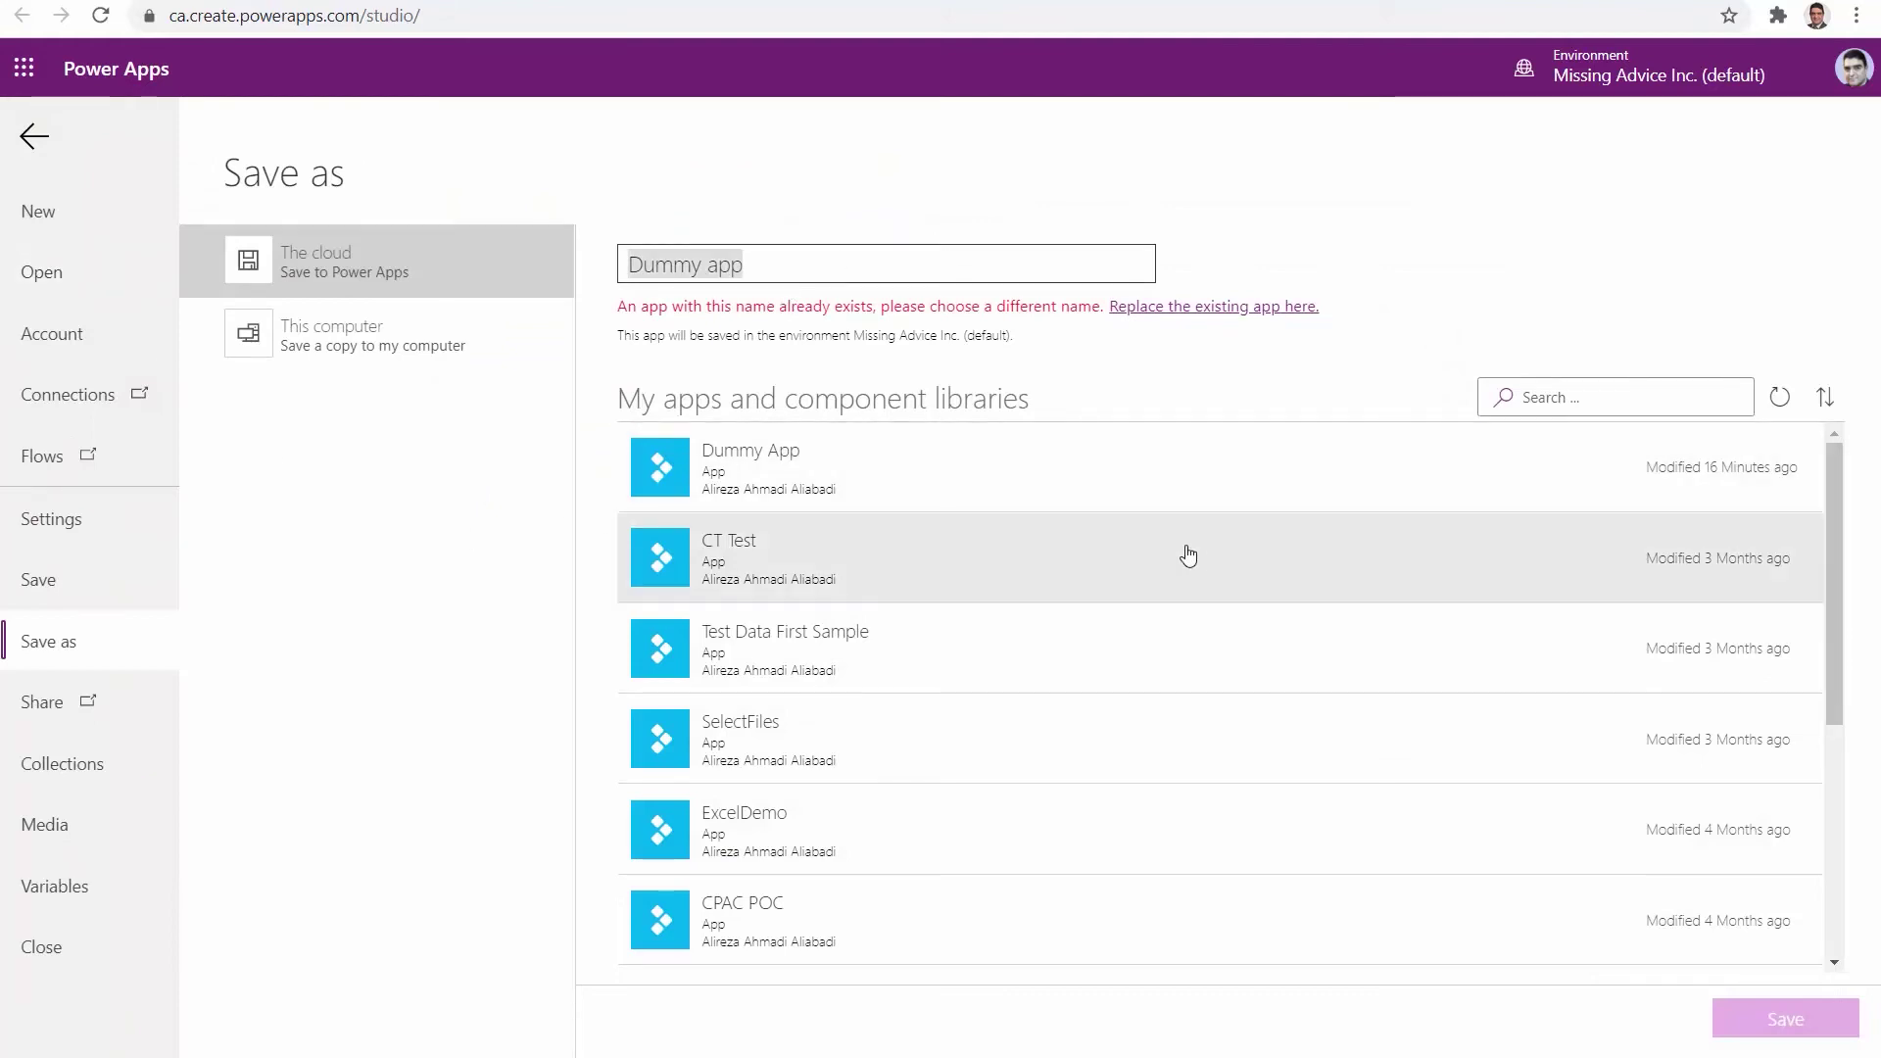
# Step: Save the app to the cloud as 'Dummy app1' and return to the editor
pyautogui.click(836, 264)
pyautogui.write('1')
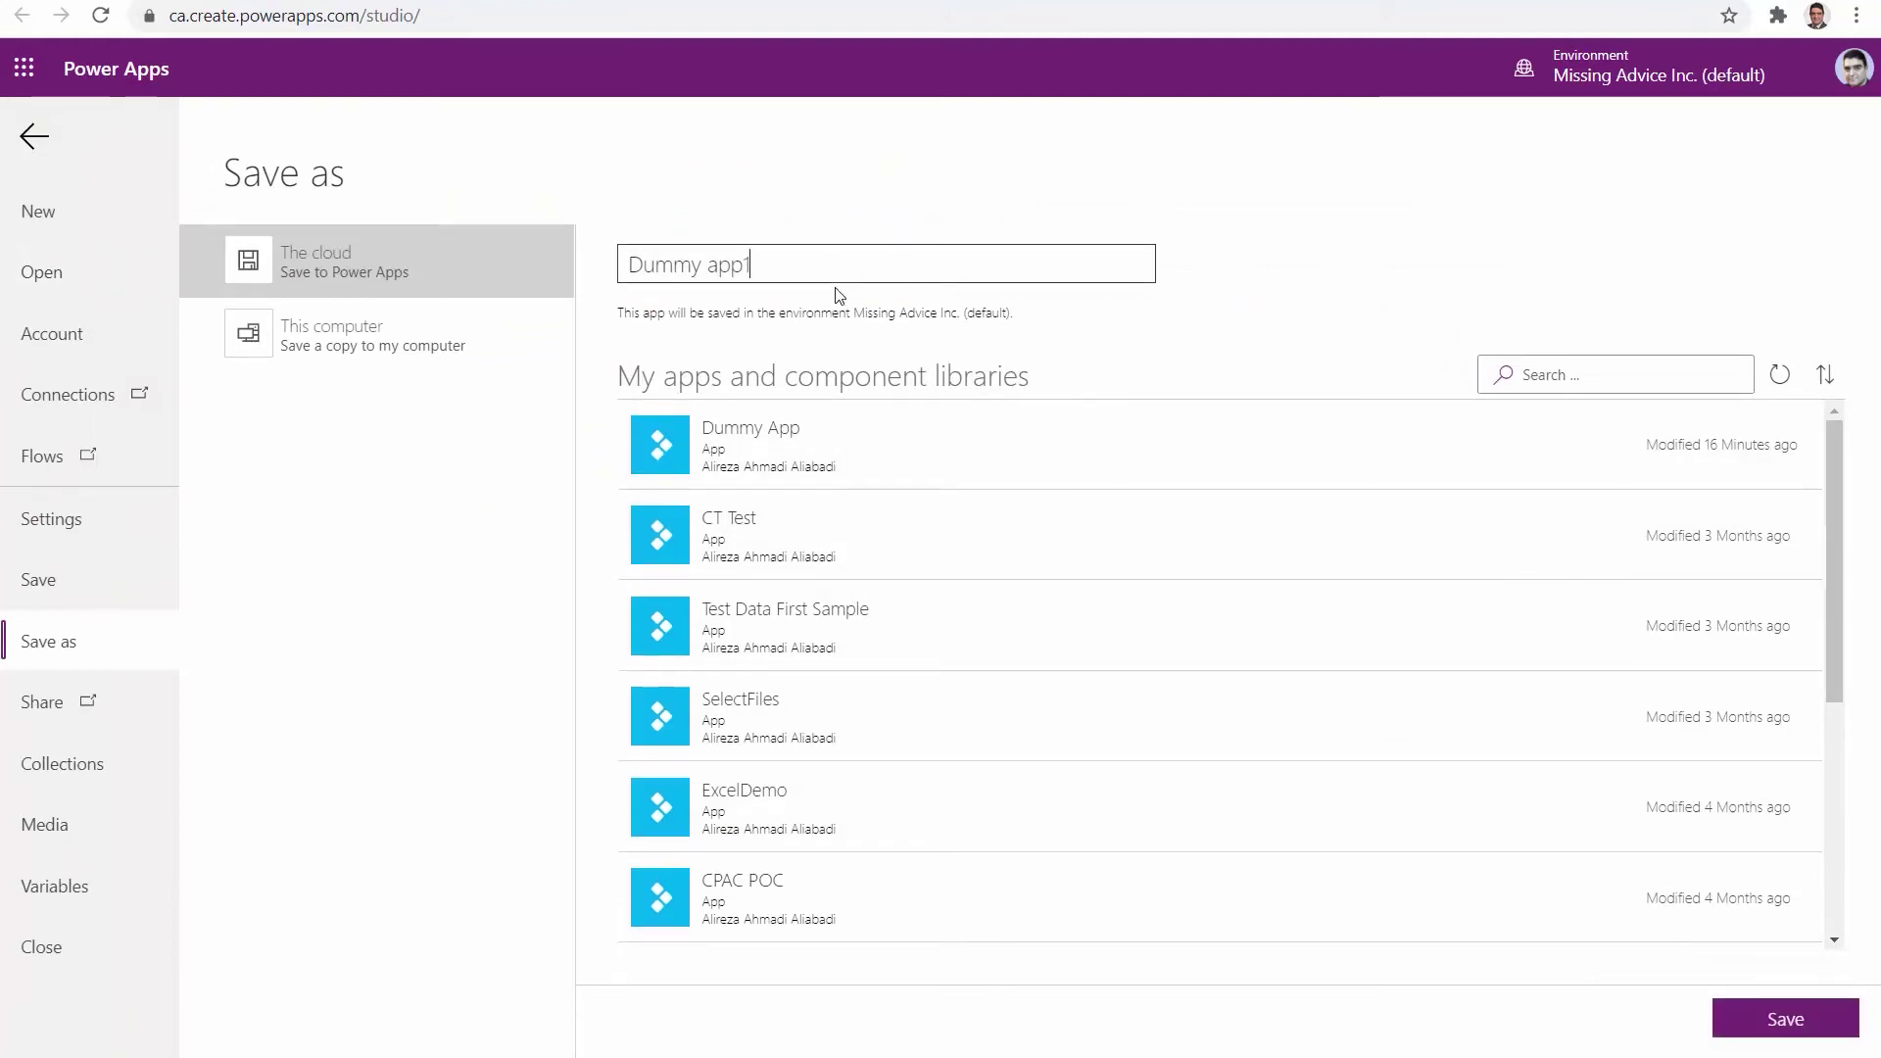
pyautogui.click(1801, 1022)
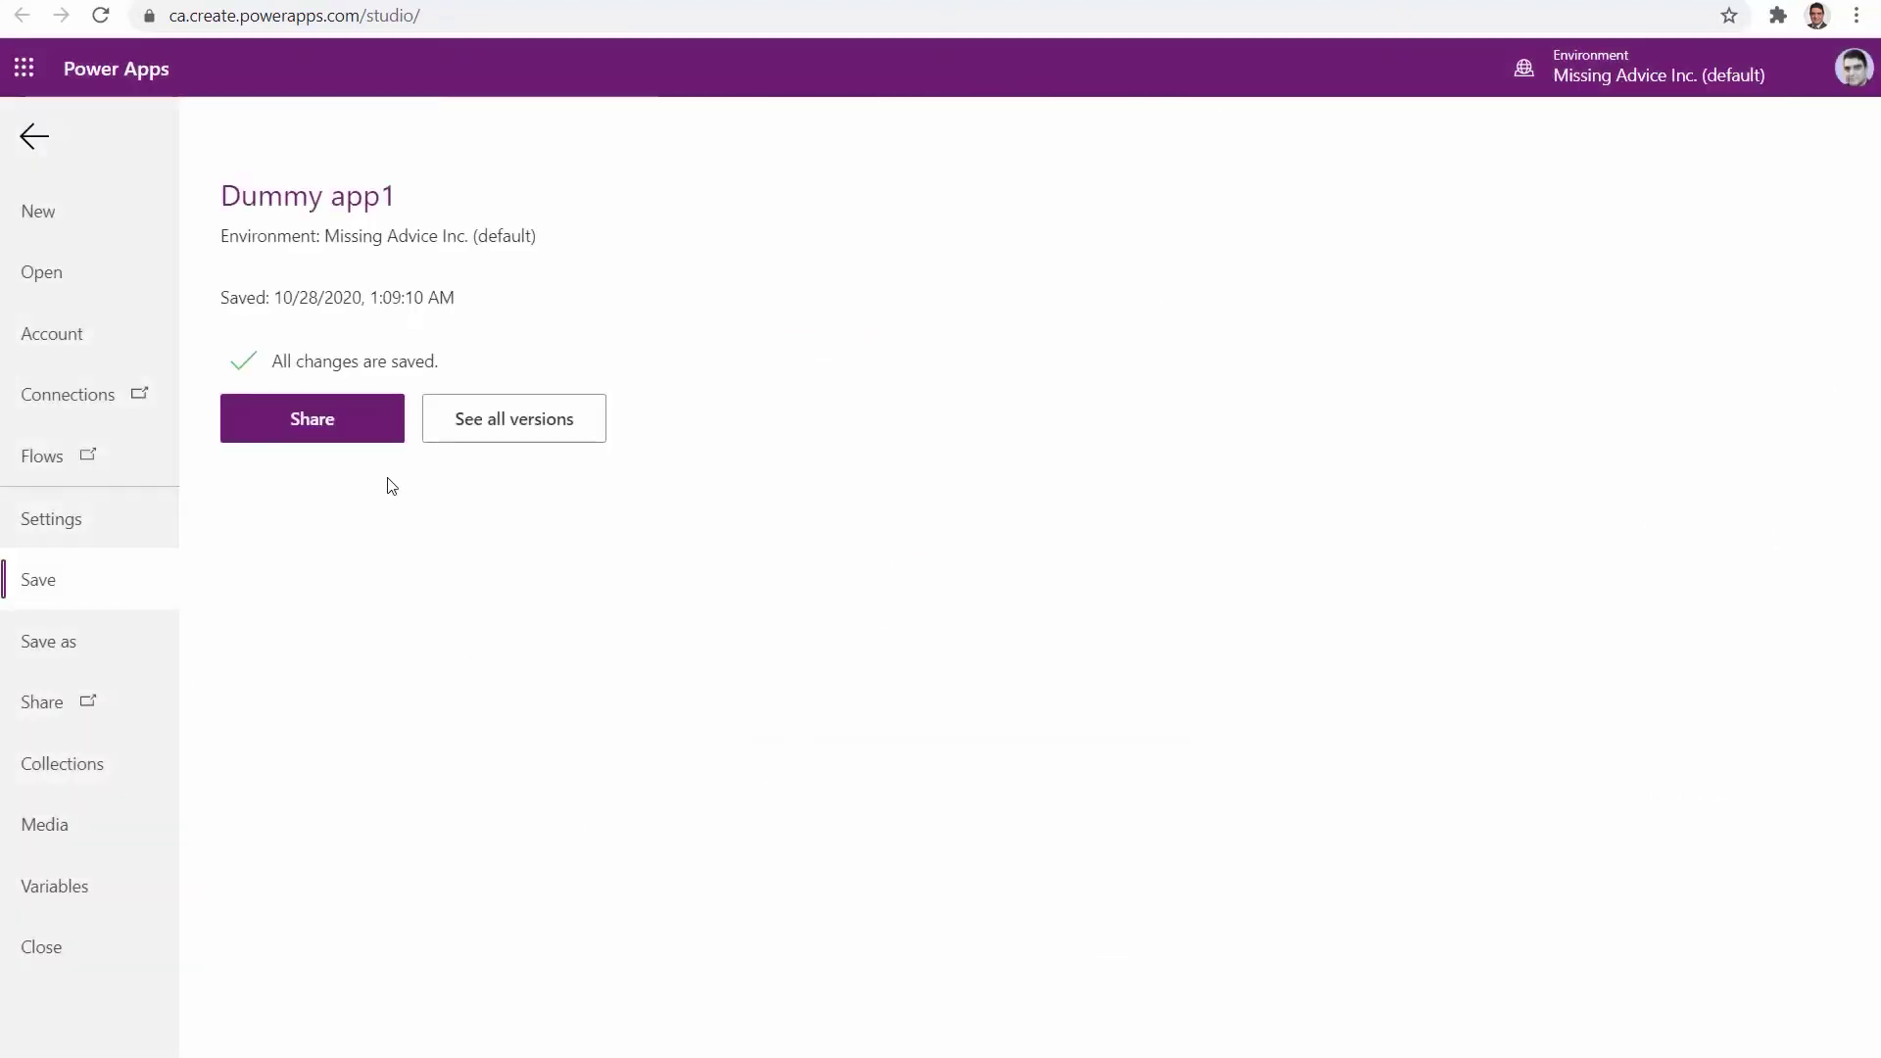
pyautogui.click(37, 139)
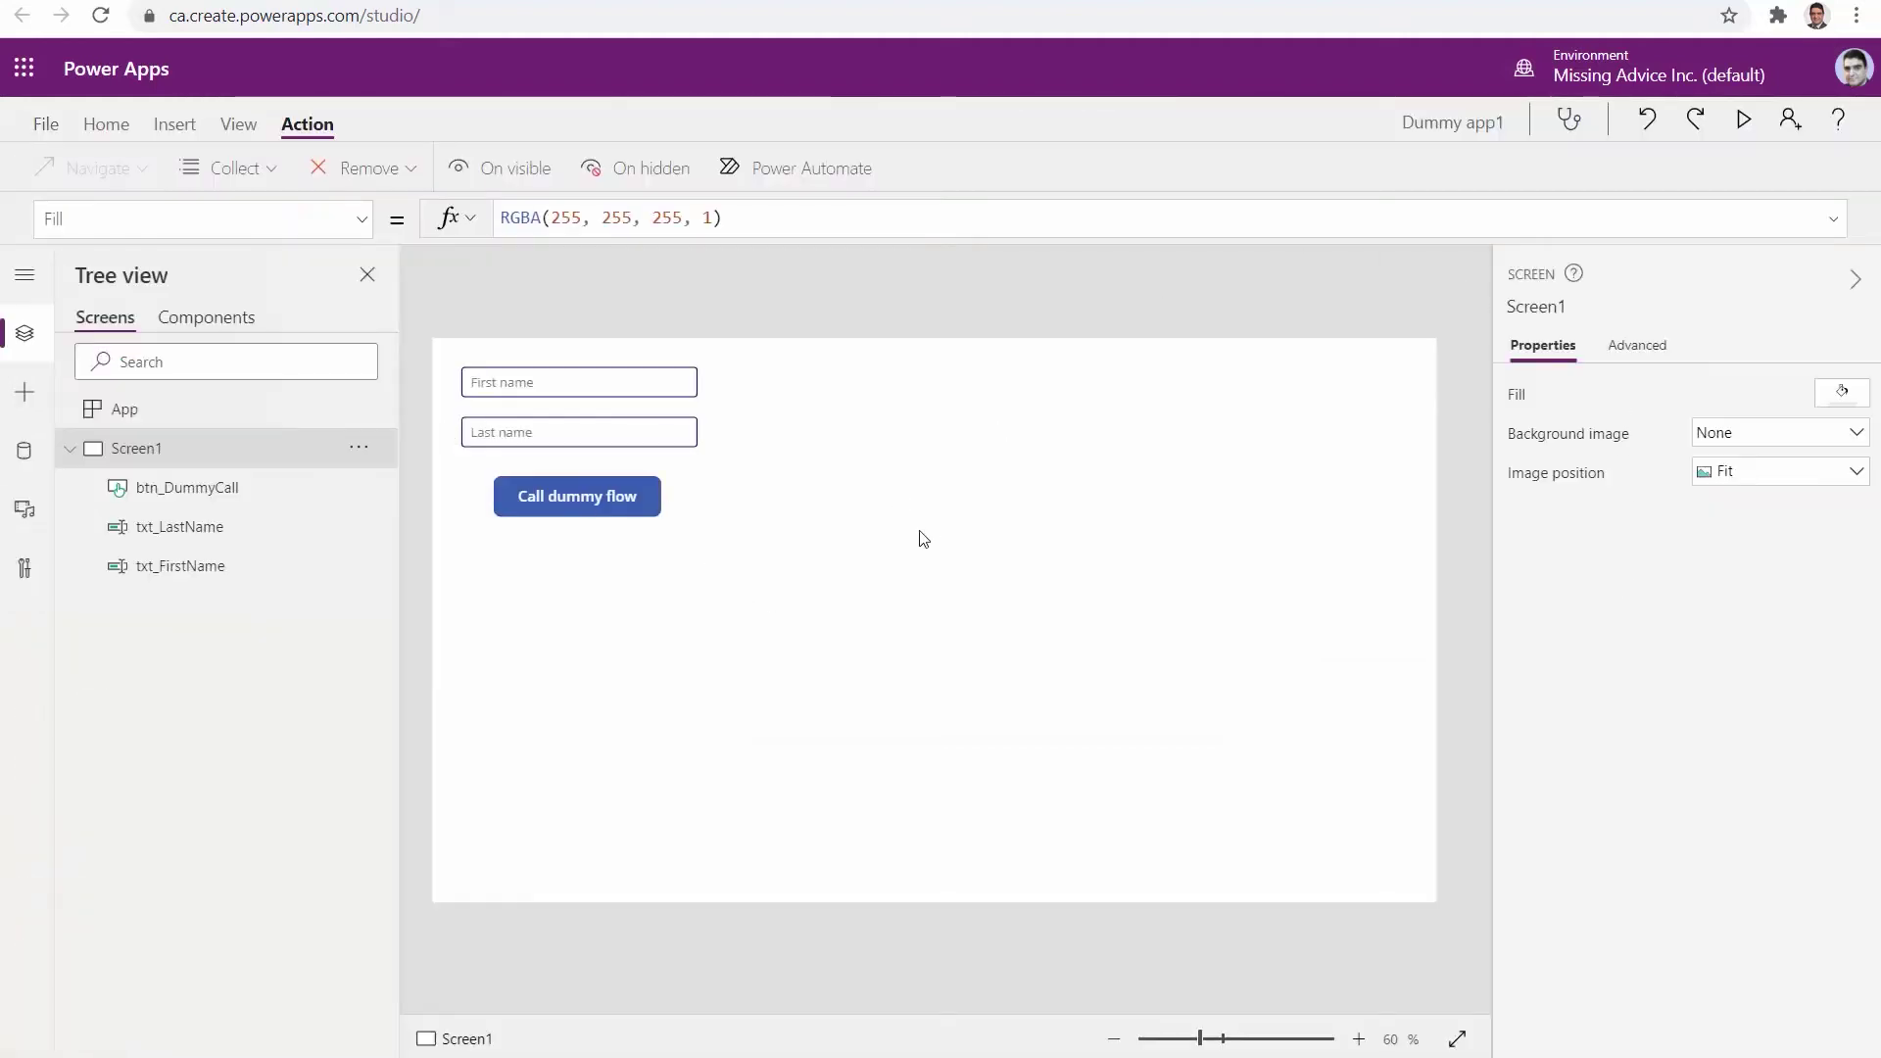
pyautogui.click(1744, 120)
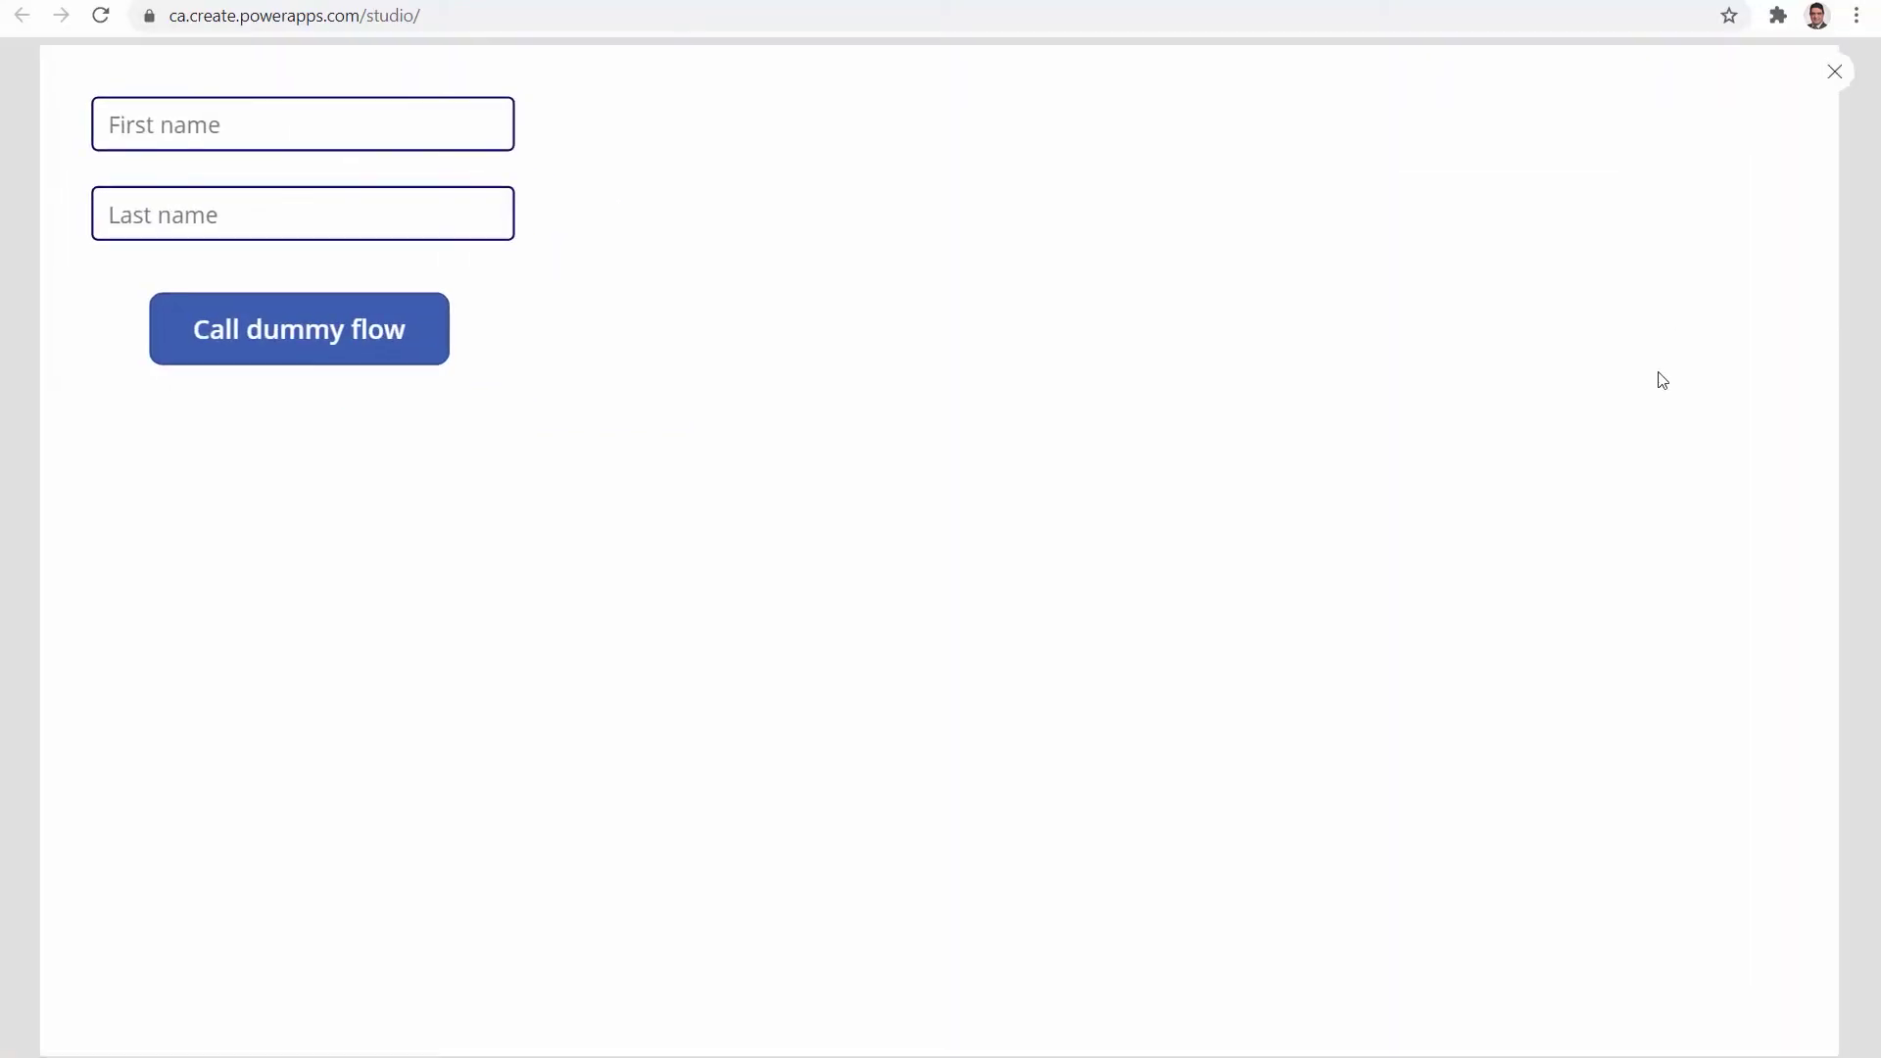
# Step: Autofill the first and last name fields in the preview and trigger Dummy Flow
pyautogui.click(353, 132)
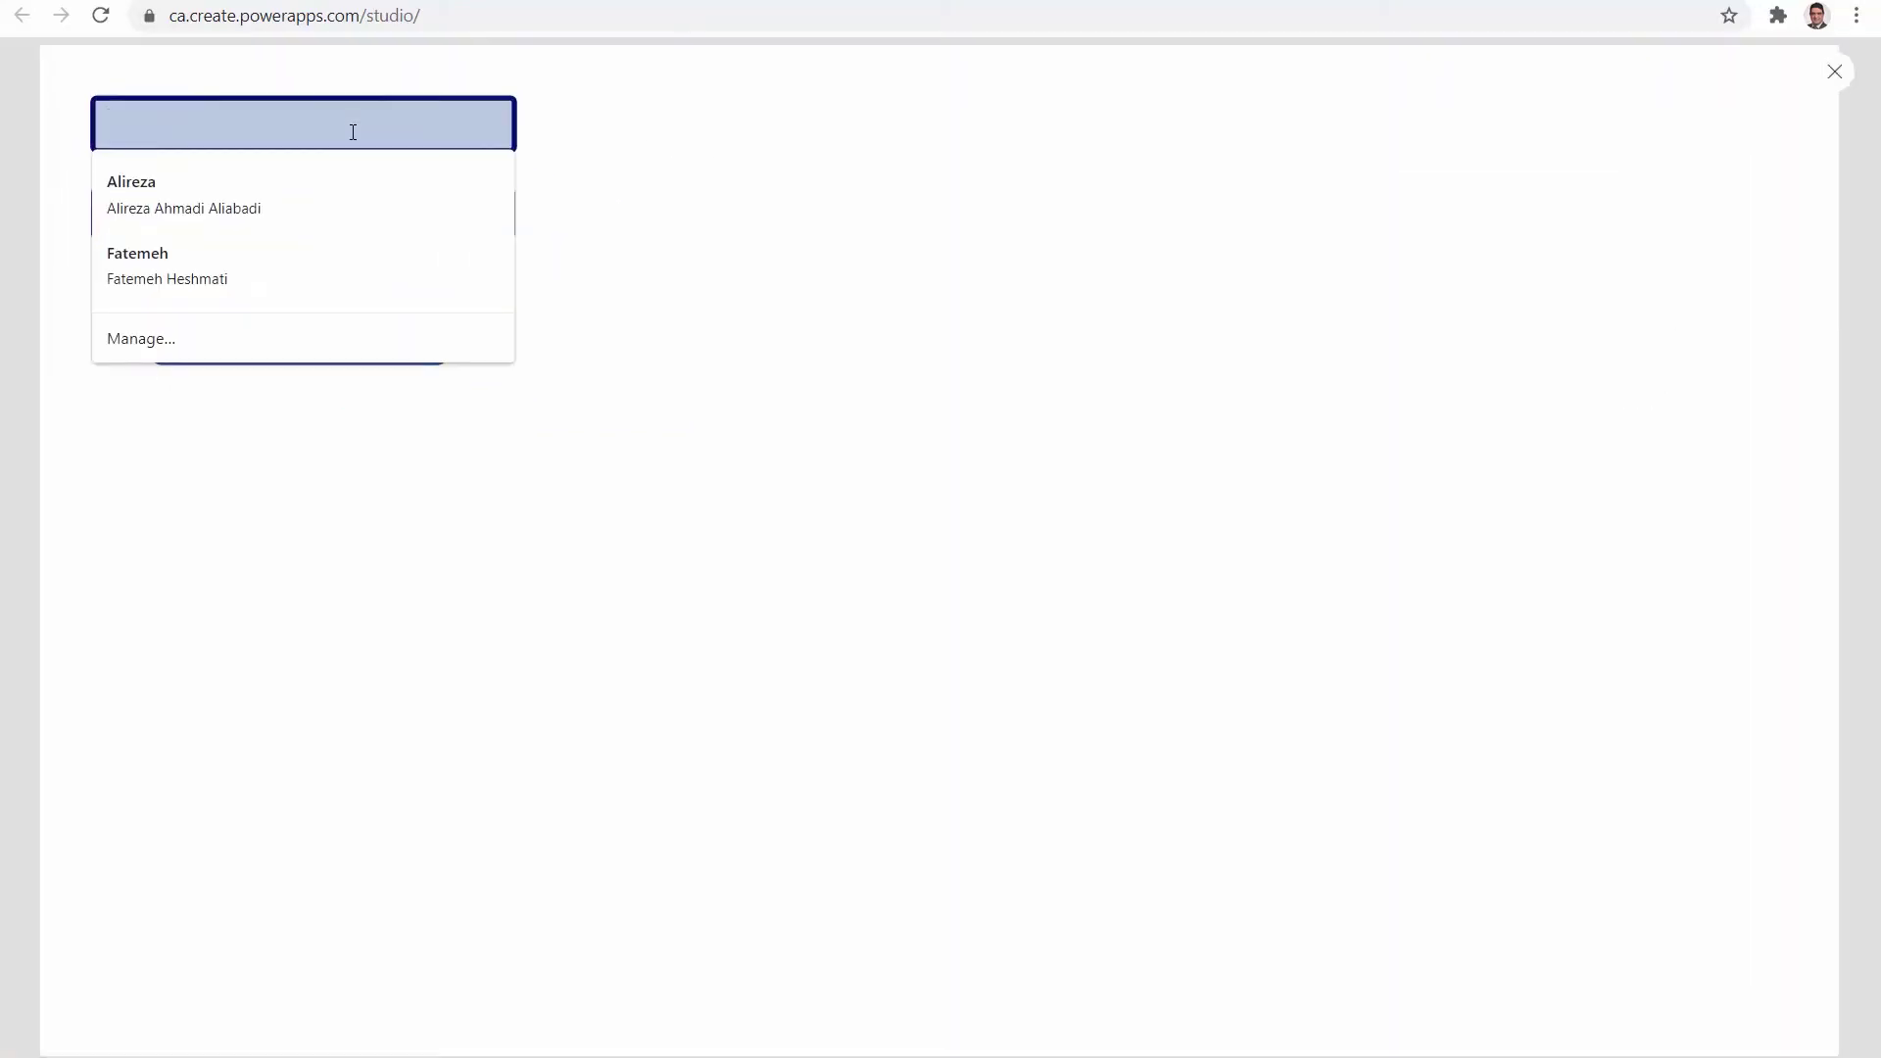
pyautogui.click(291, 182)
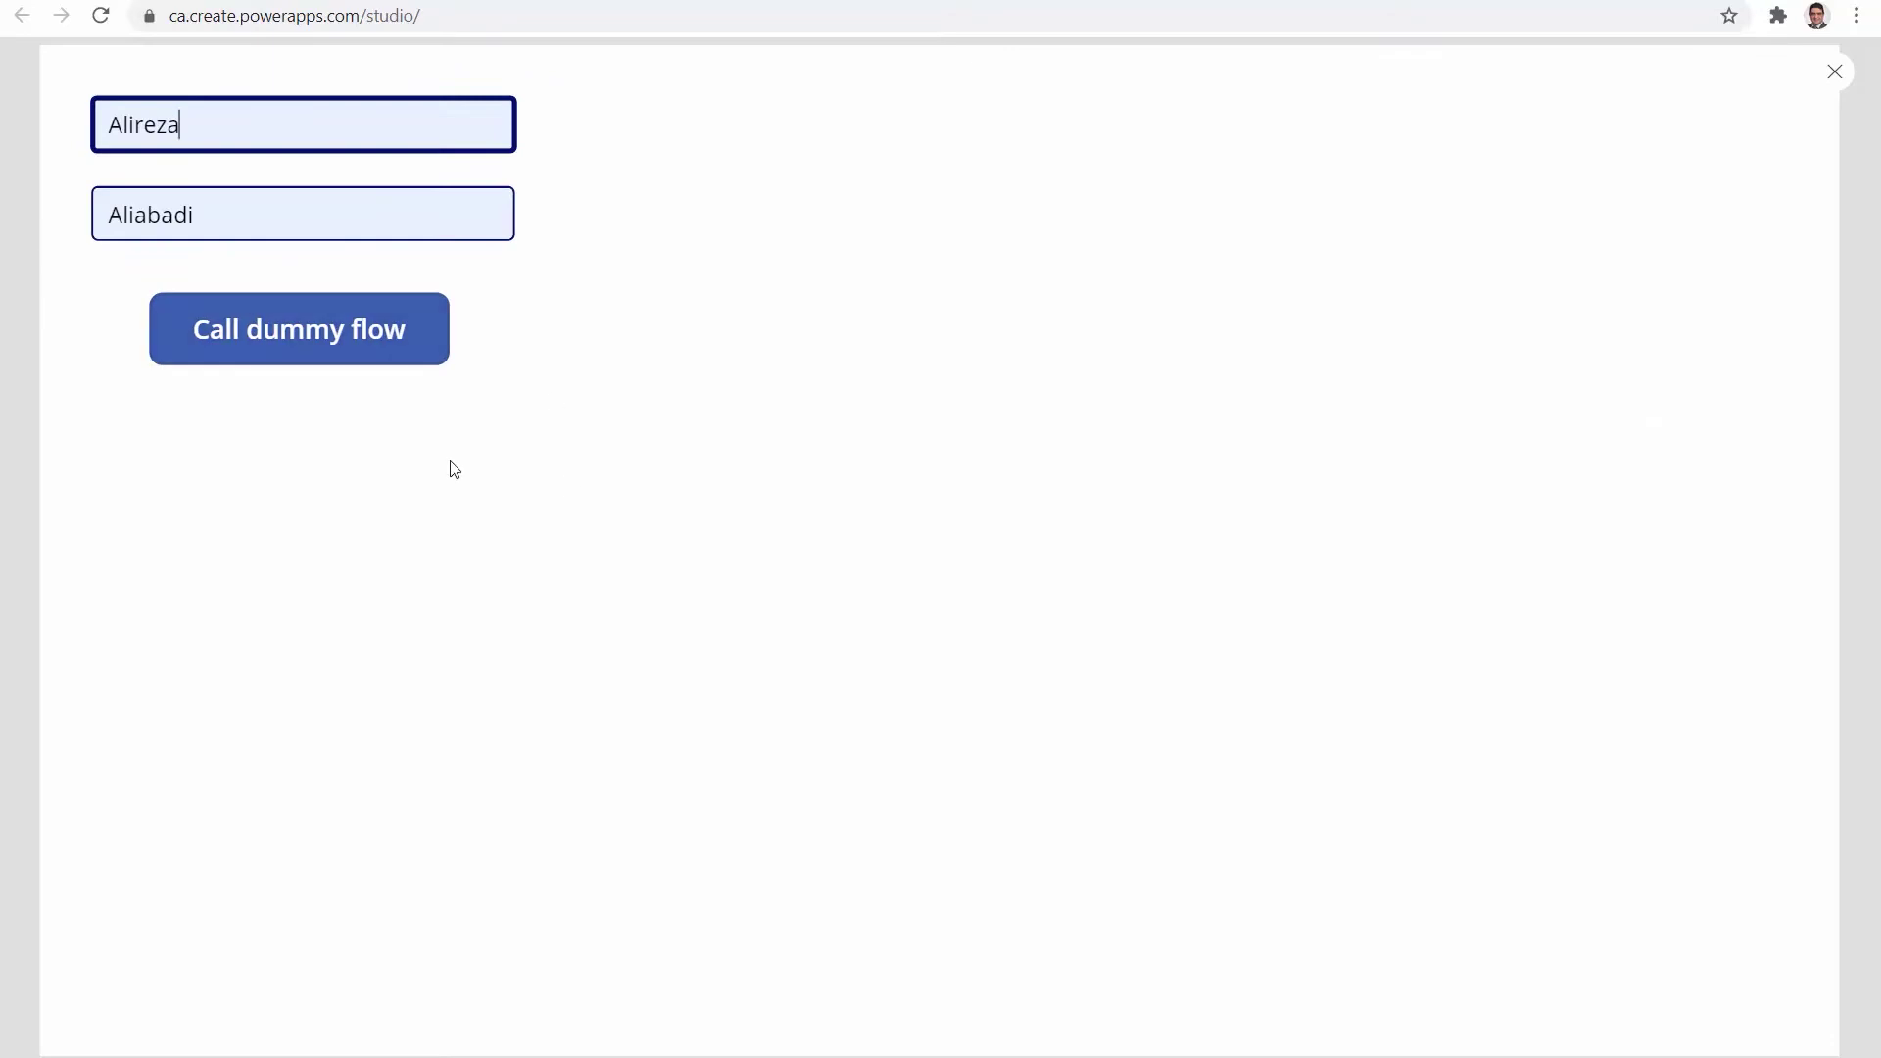
pyautogui.click(302, 347)
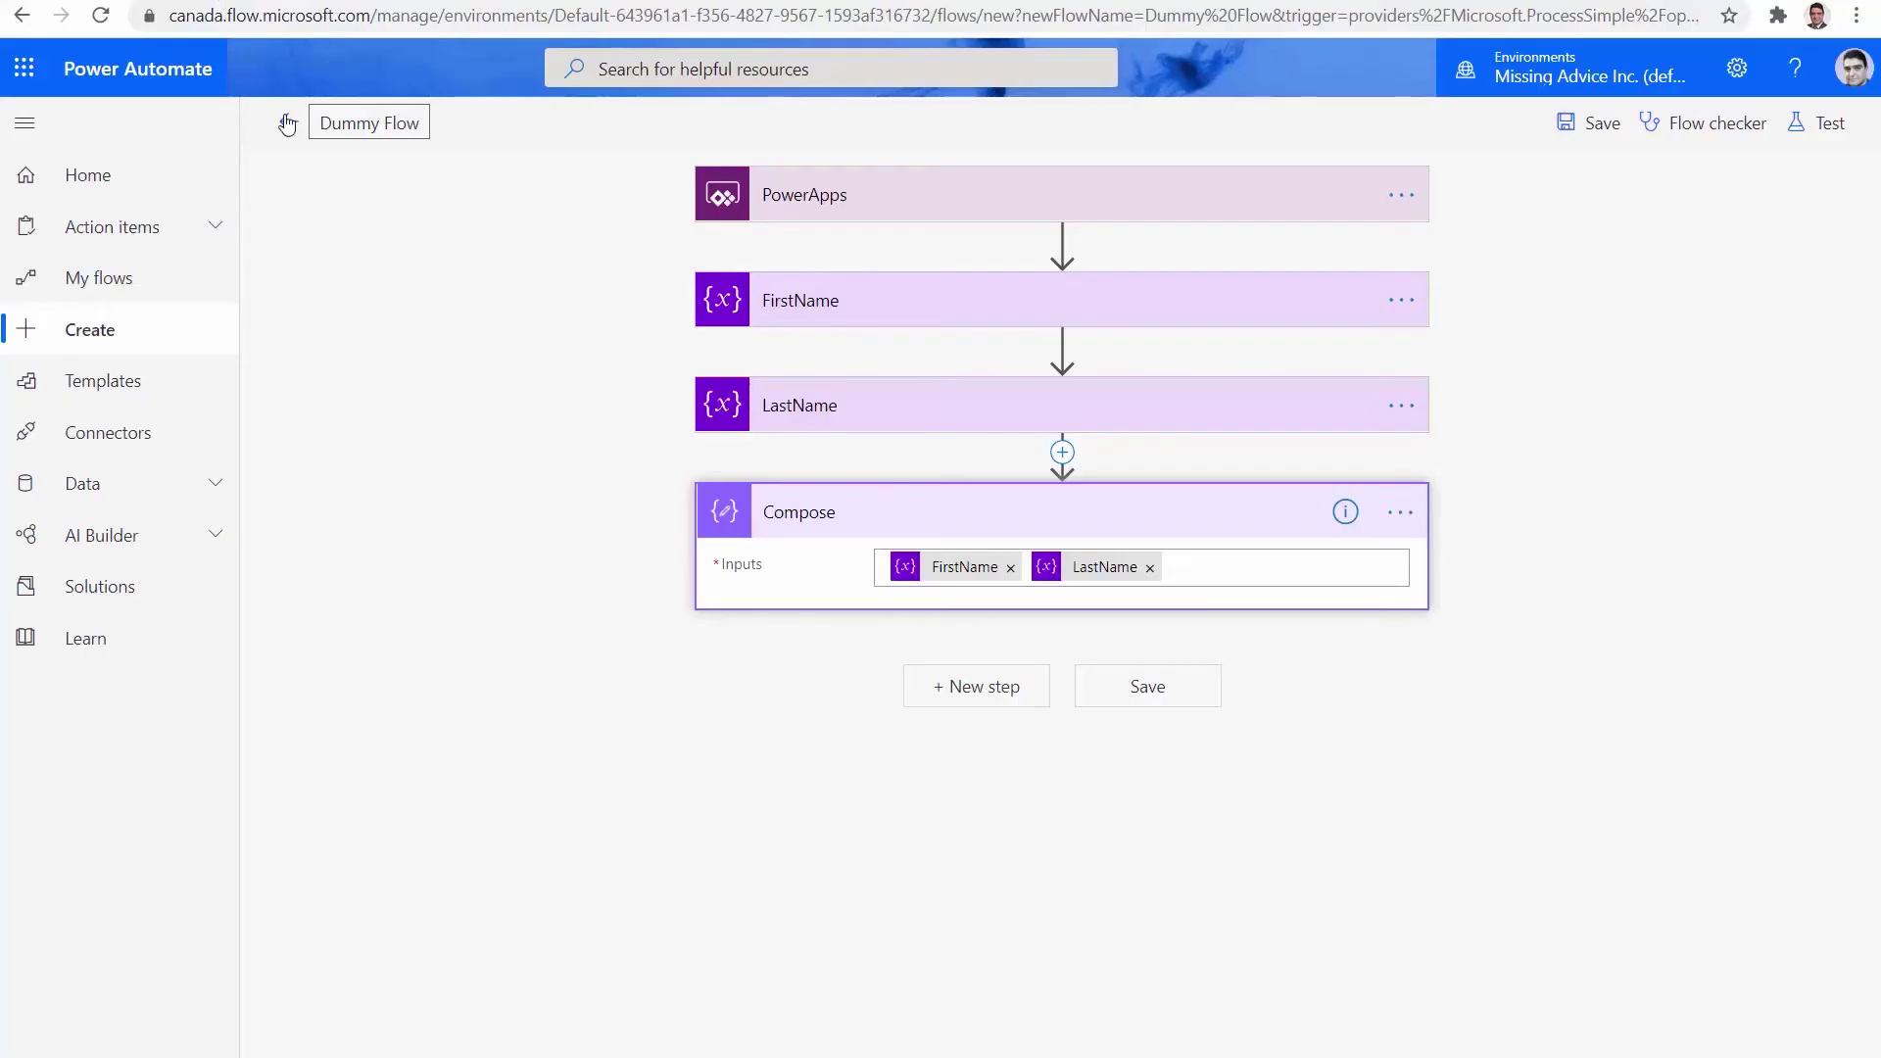
# Step: Inspect the latest succeeded run, checking the Compose step's combined full-name output
pyautogui.click(288, 122)
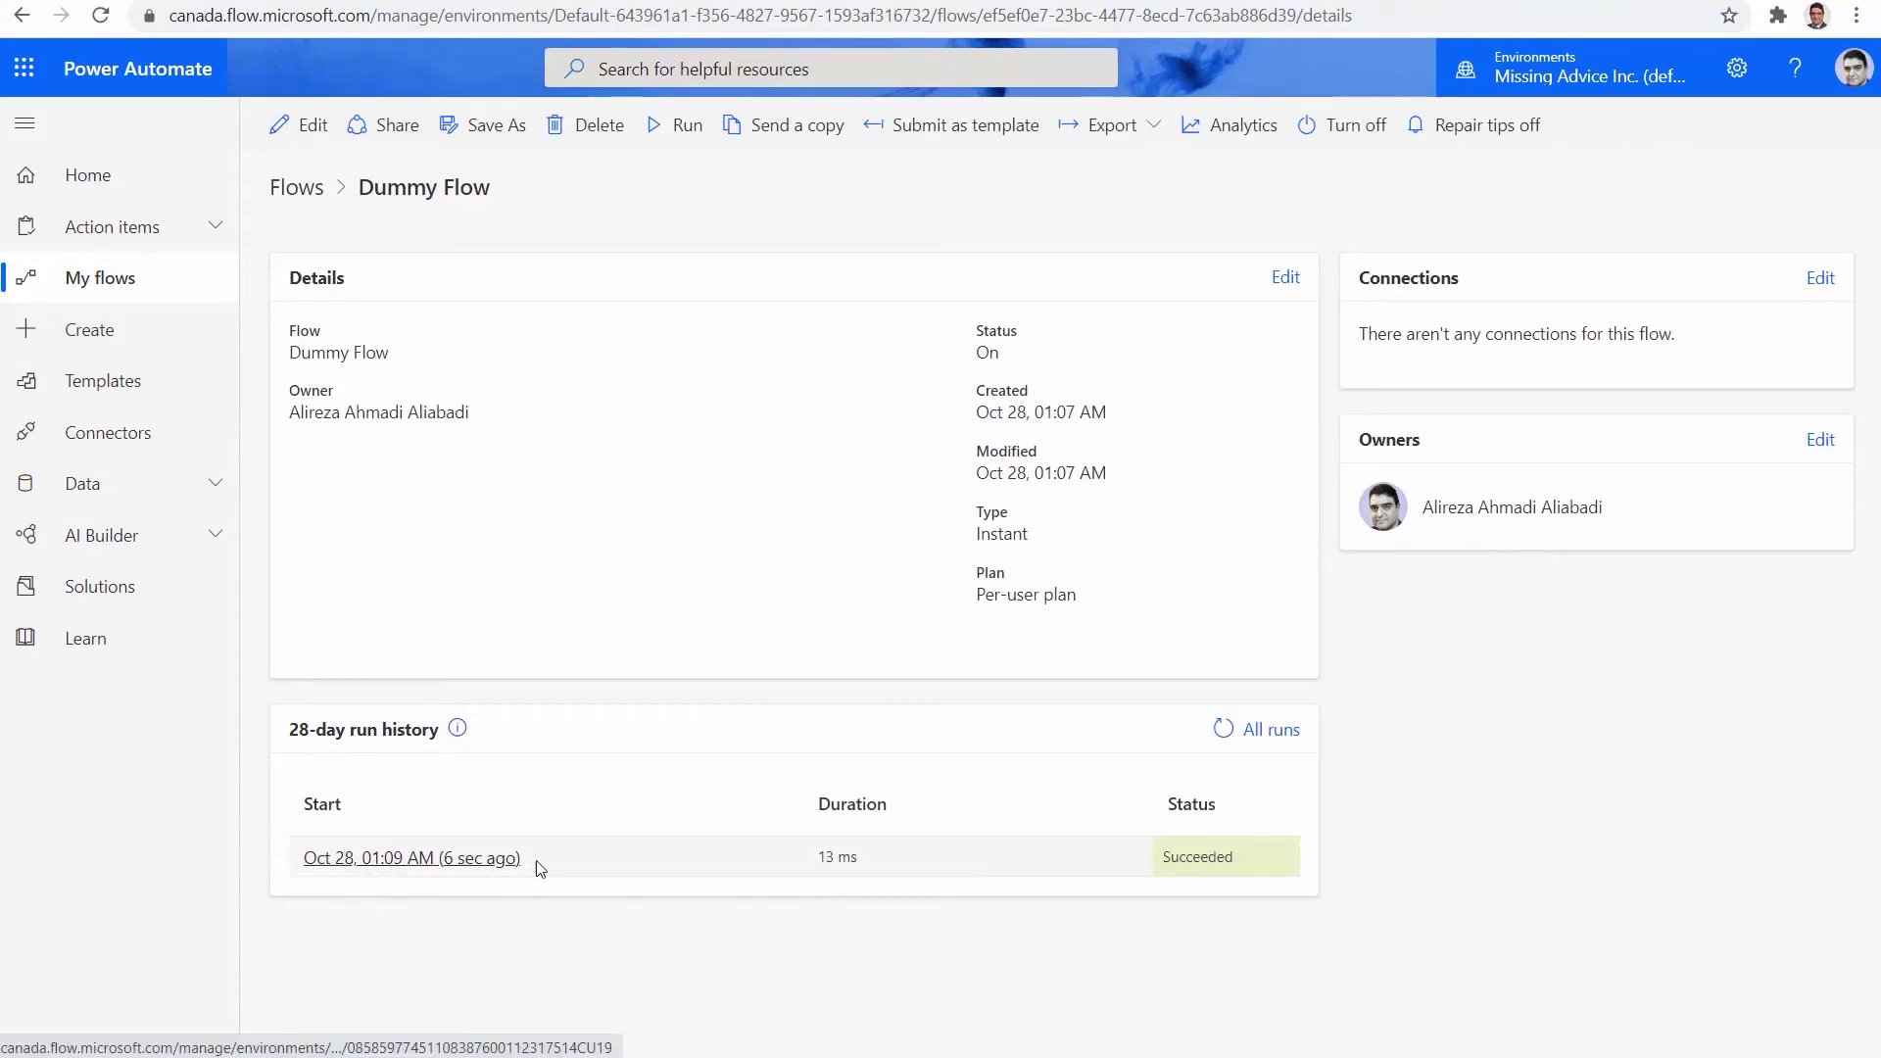
pyautogui.click(453, 868)
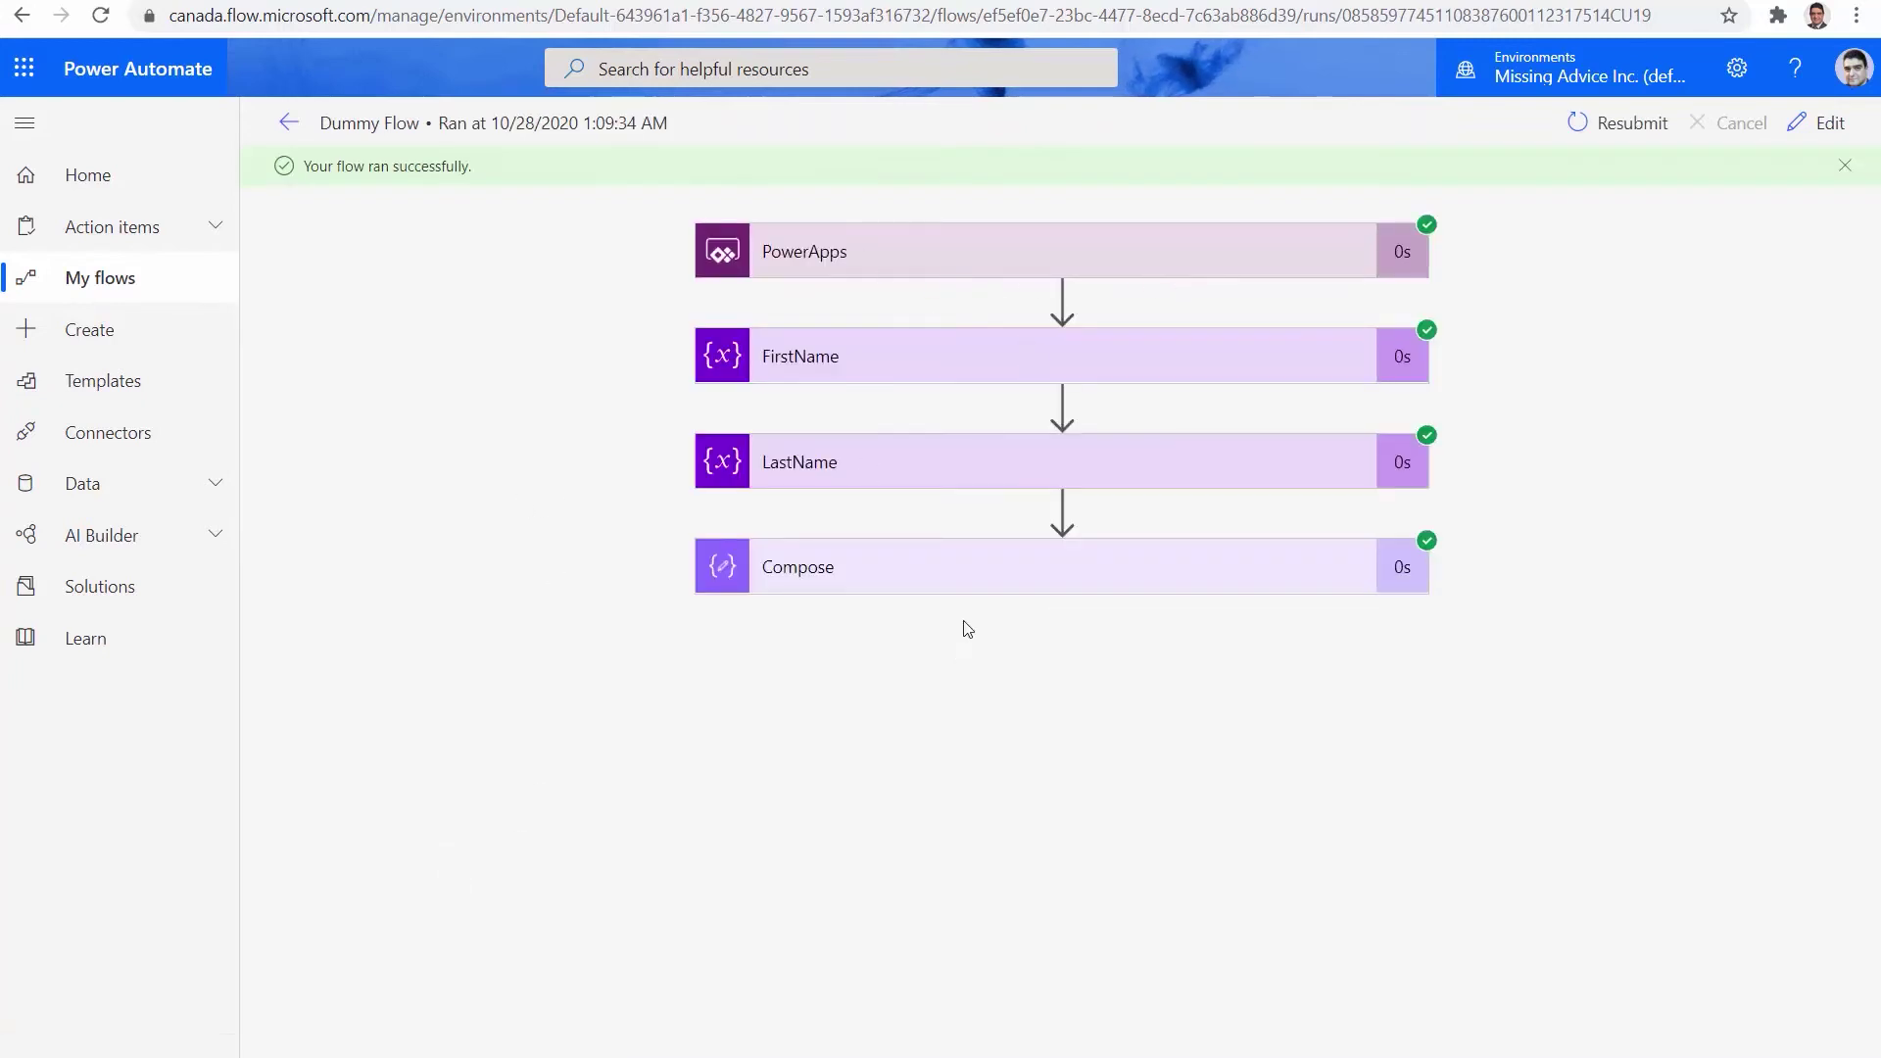
pyautogui.click(977, 584)
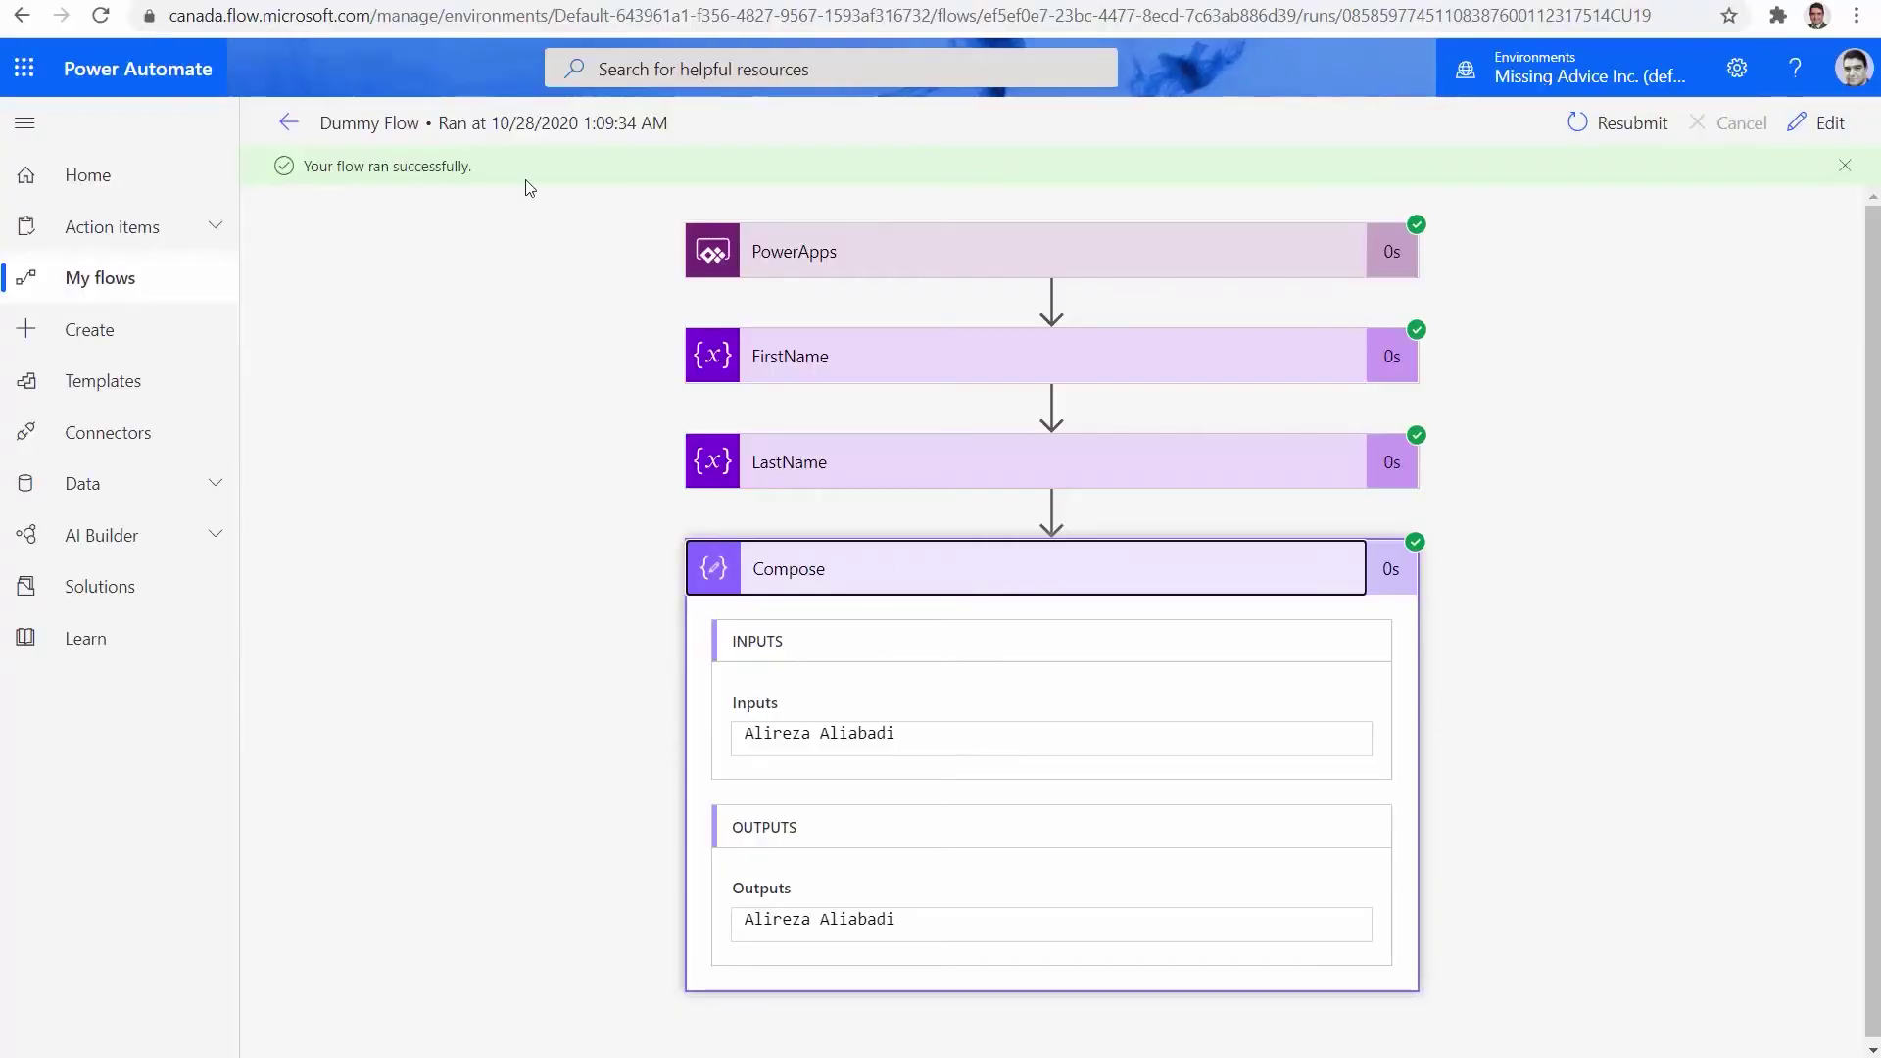
pyautogui.click(325, 125)
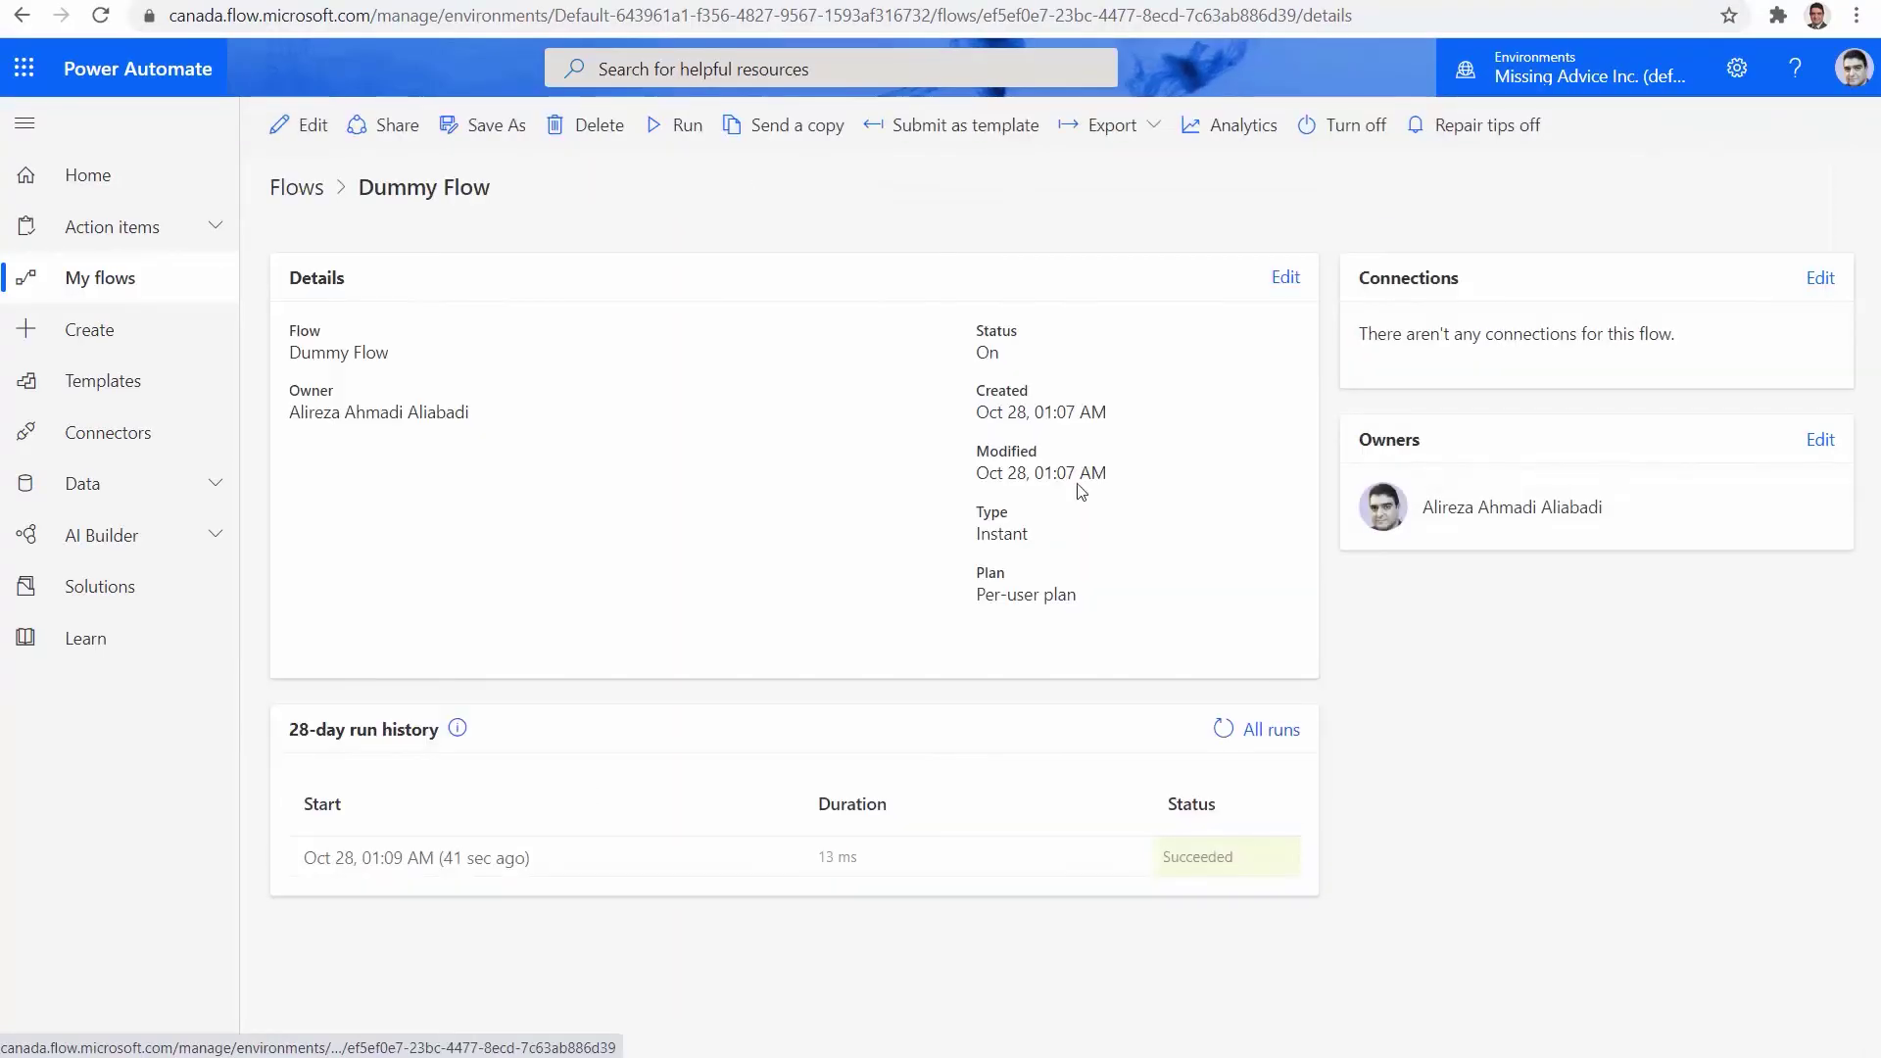
# Step: Edit Dummy Flow and add a Variable connector's Initialize variable action after Compose
pyautogui.click(301, 134)
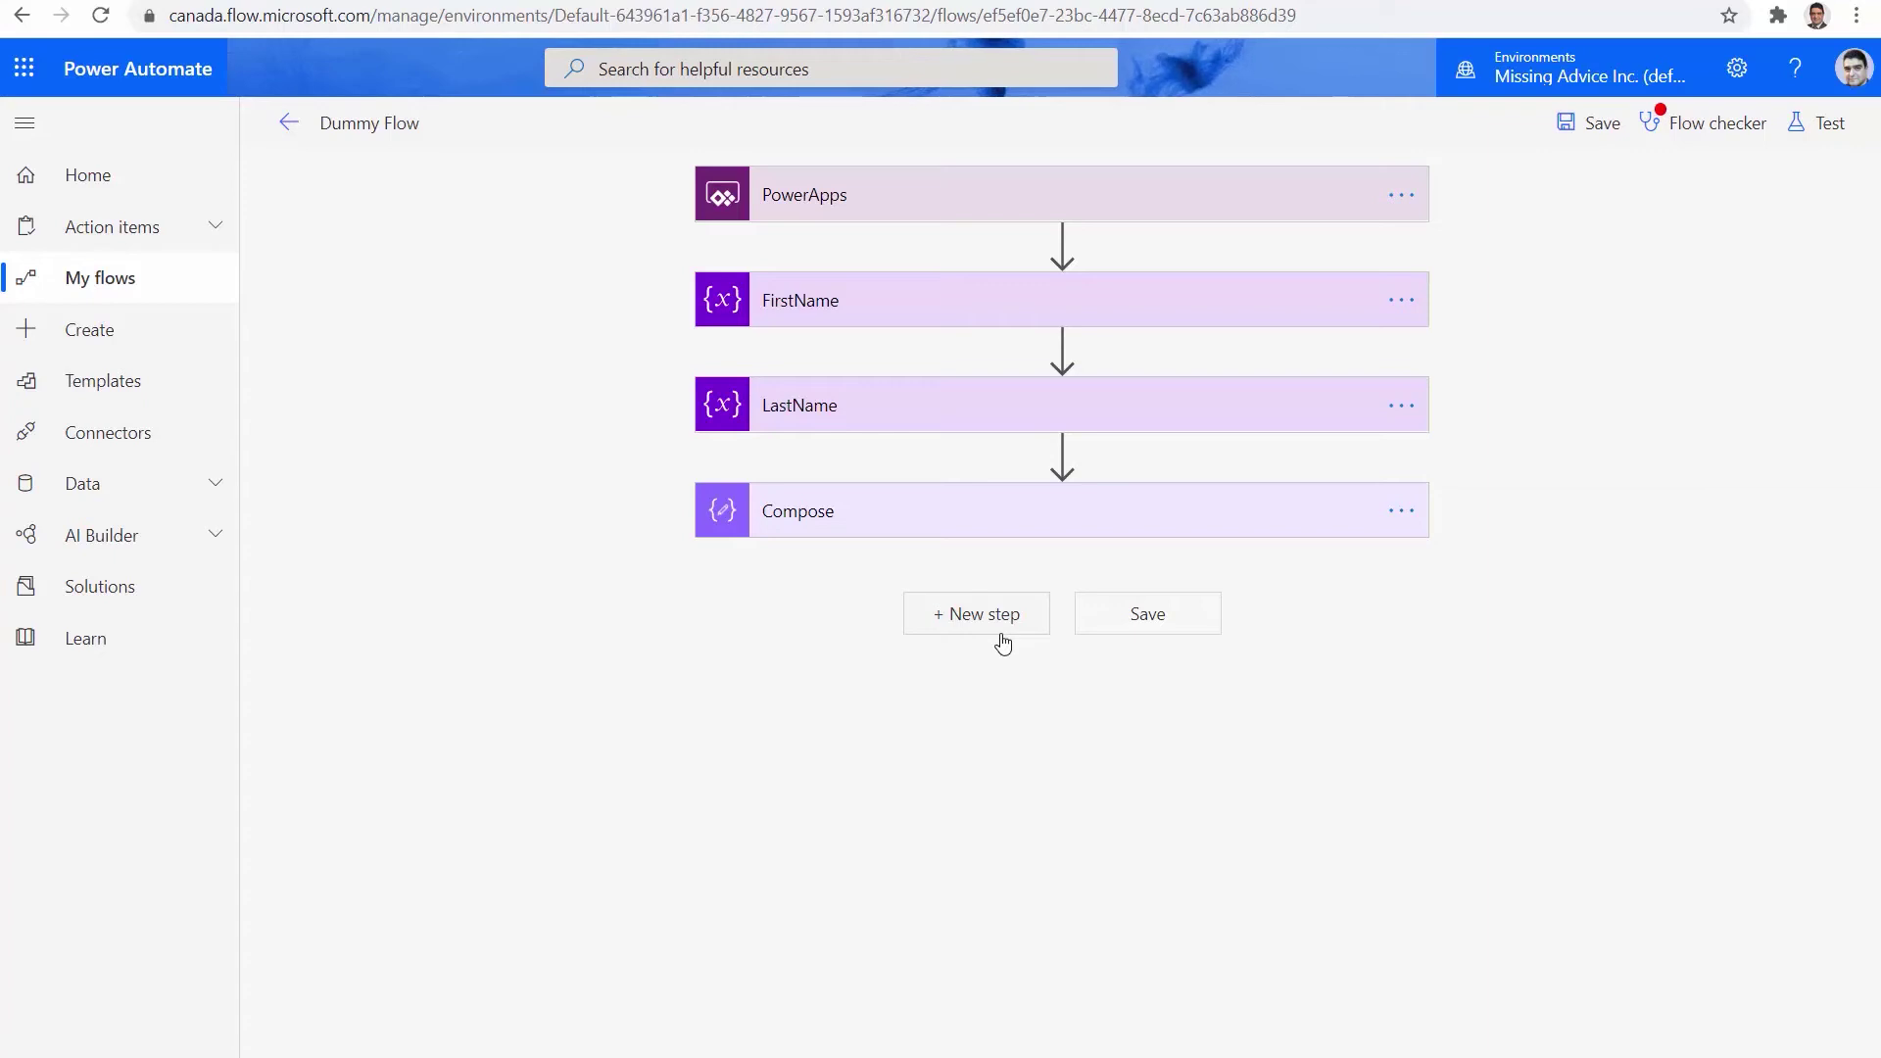
pyautogui.click(996, 623)
pyautogui.write('Variable')
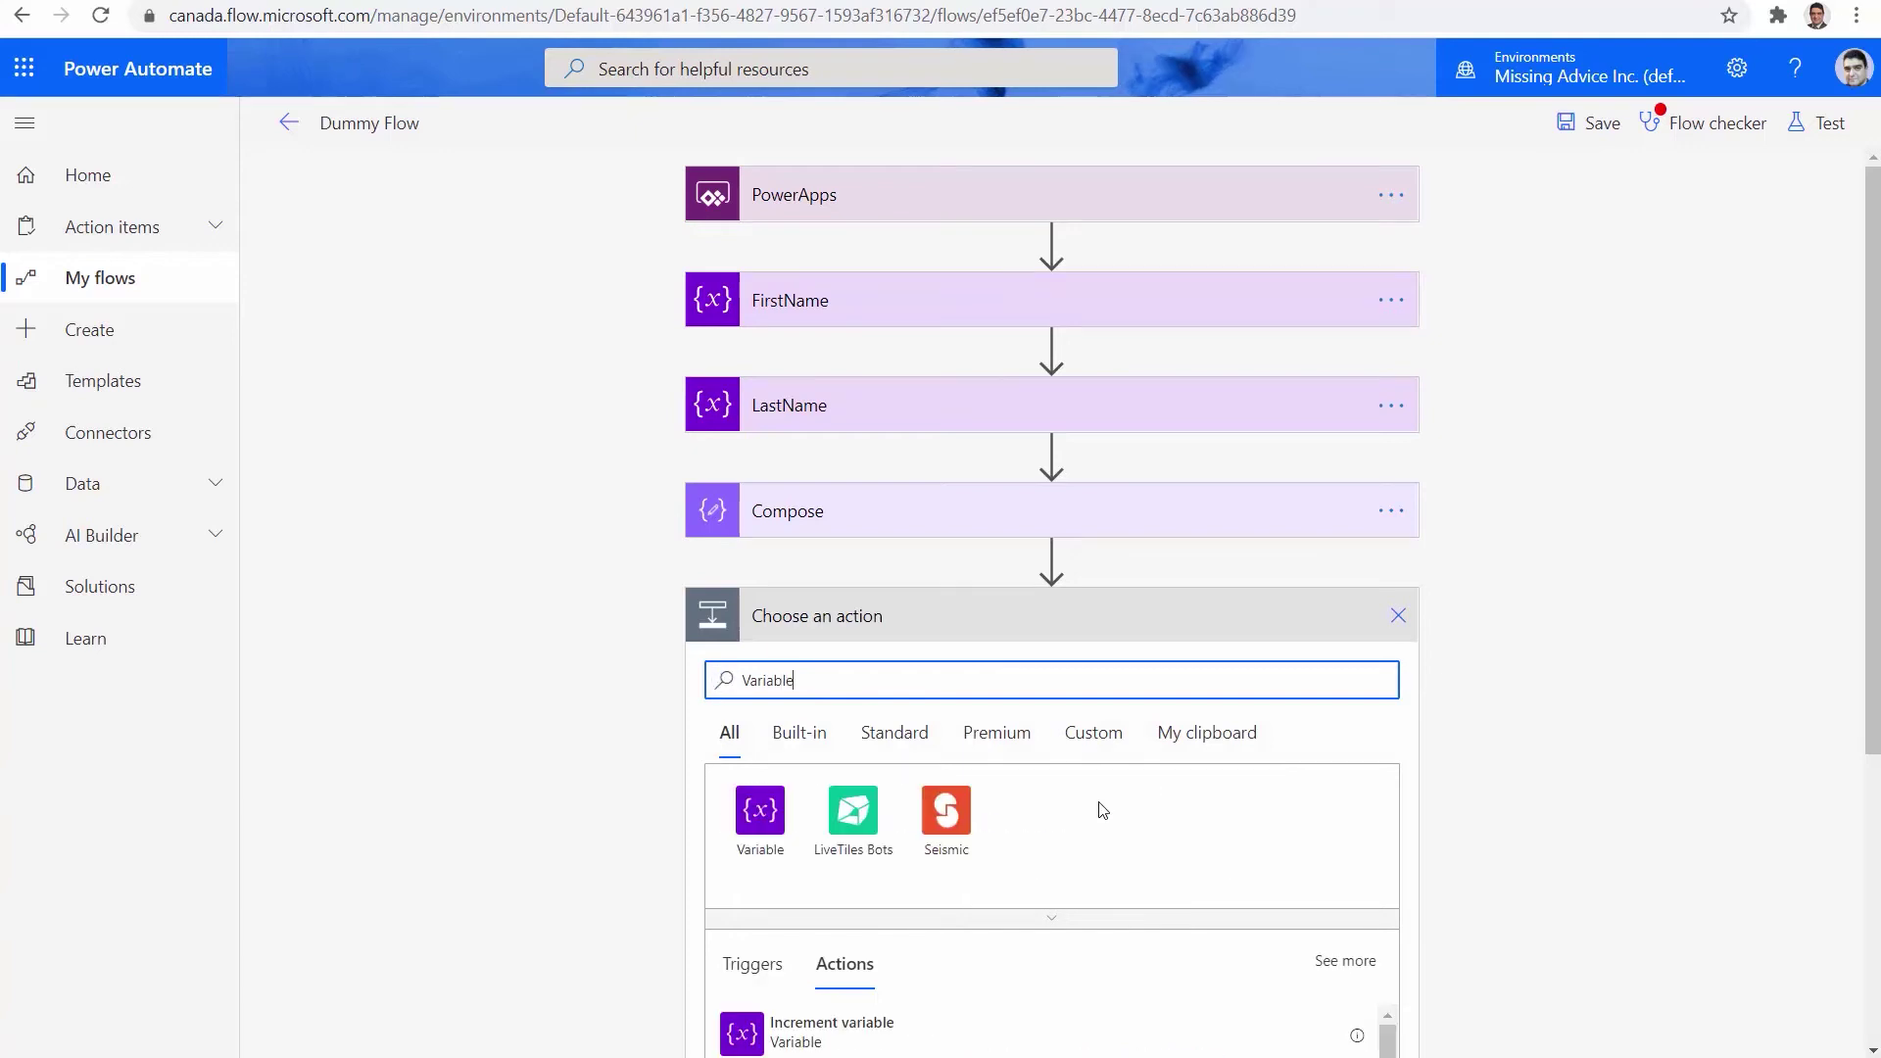
pyautogui.click(763, 810)
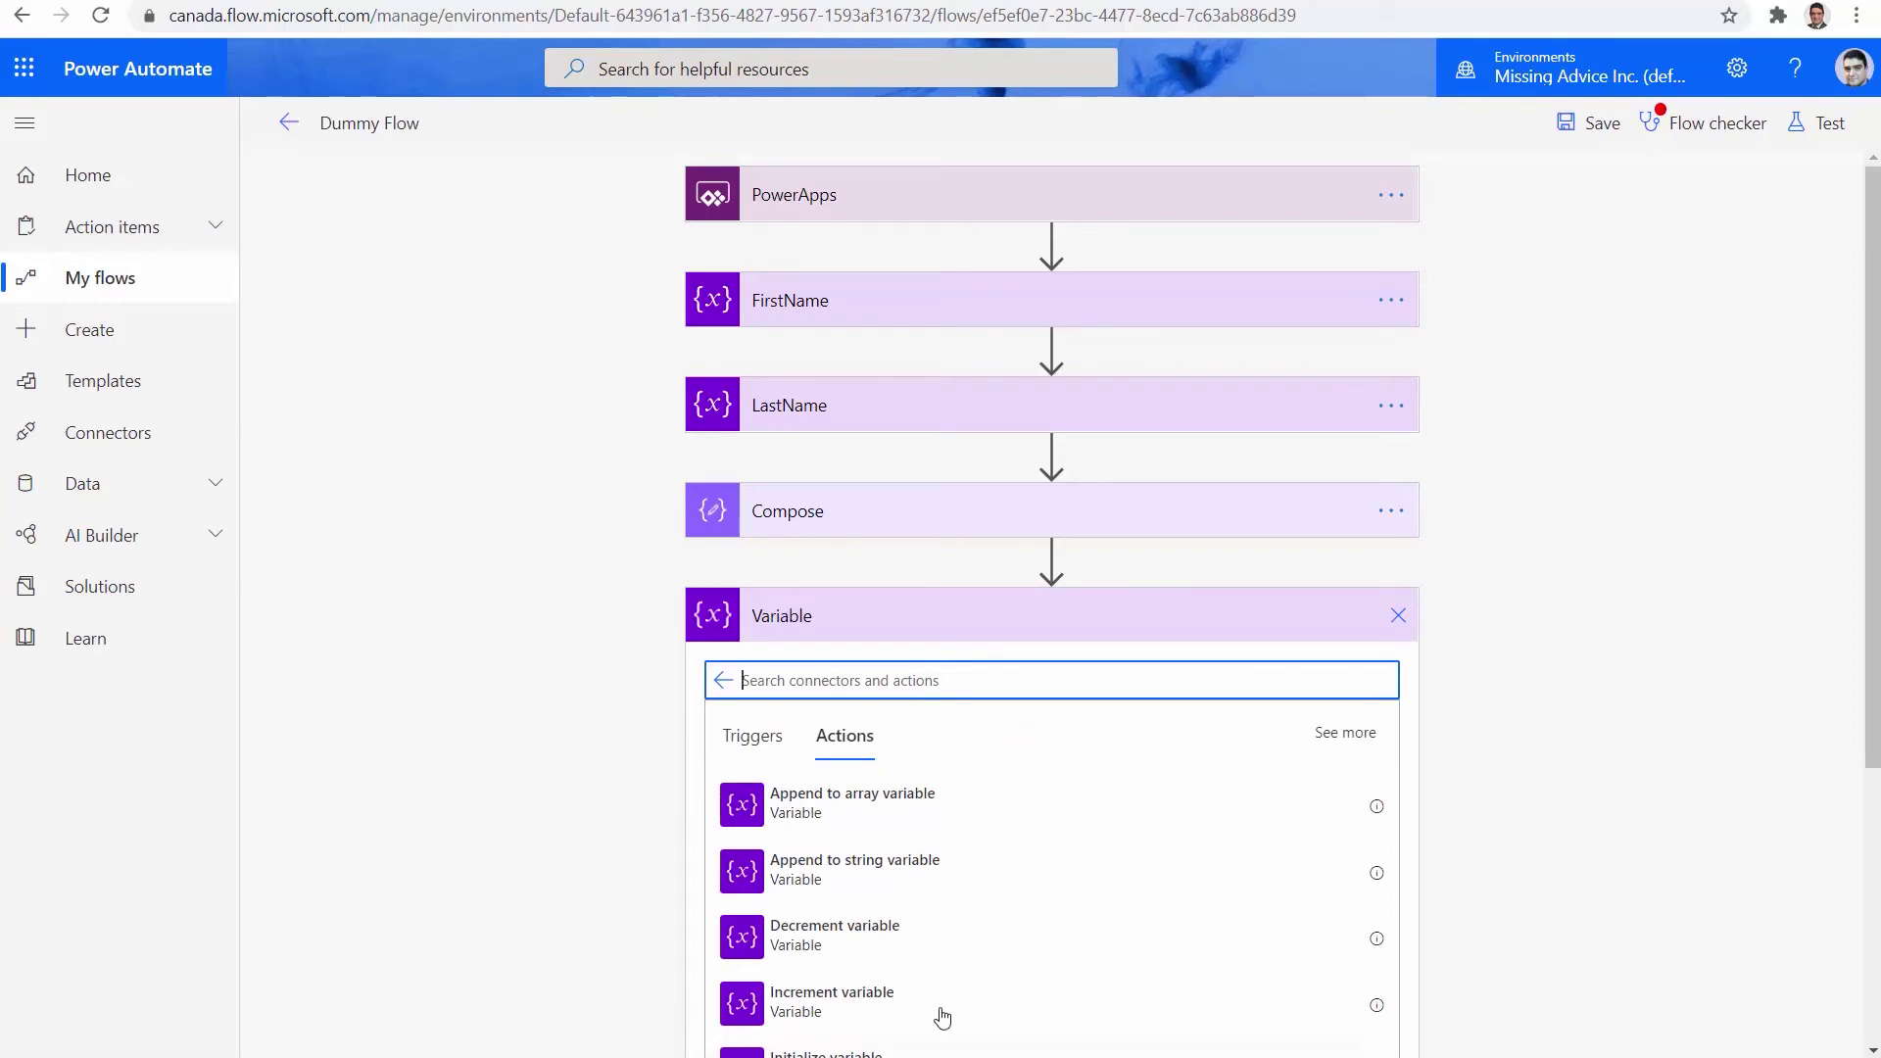
pyautogui.scroll(-3, 1084, 916)
pyautogui.click(857, 841)
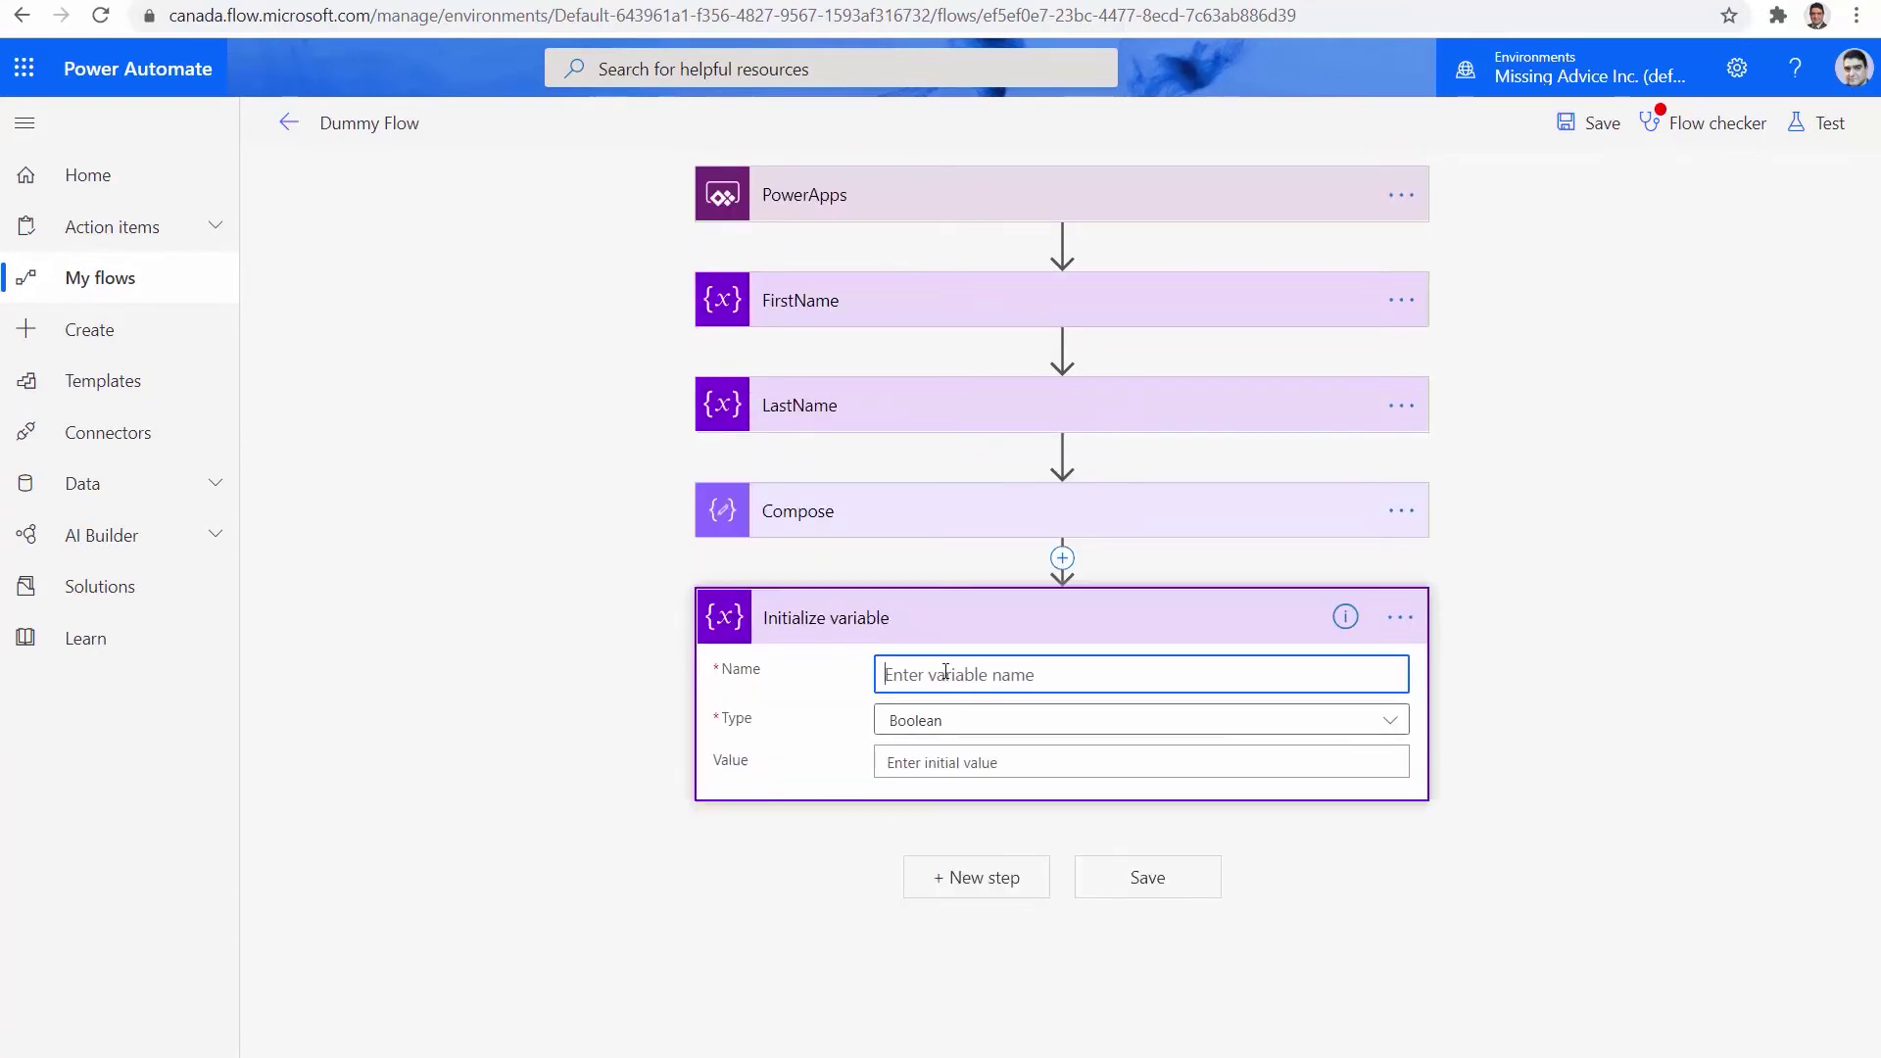
# Step: Name the variable and its step card FullName, with type String
pyautogui.write('Fu')
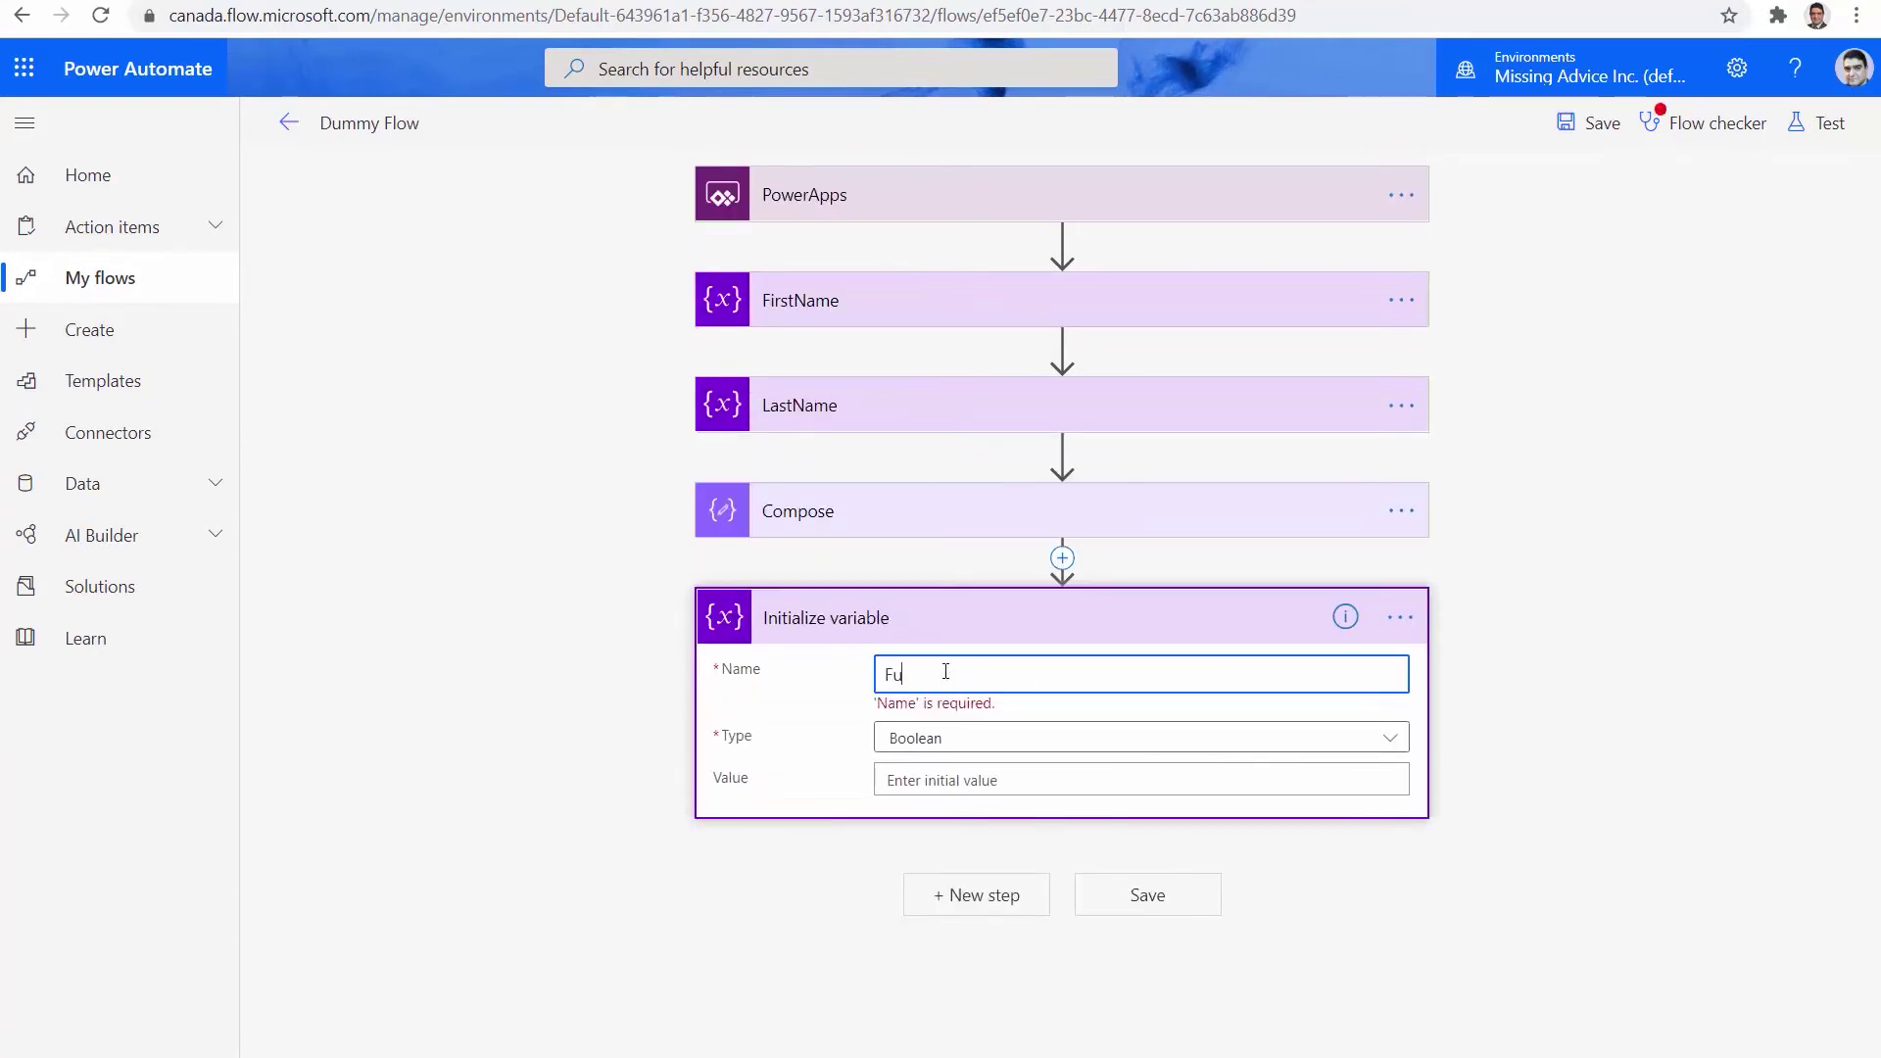
pyautogui.write('llName')
pyautogui.doubleClick(946, 672)
pyautogui.hotkey('ctrl', 'c')
pyautogui.click(1401, 617)
pyautogui.click(1477, 666)
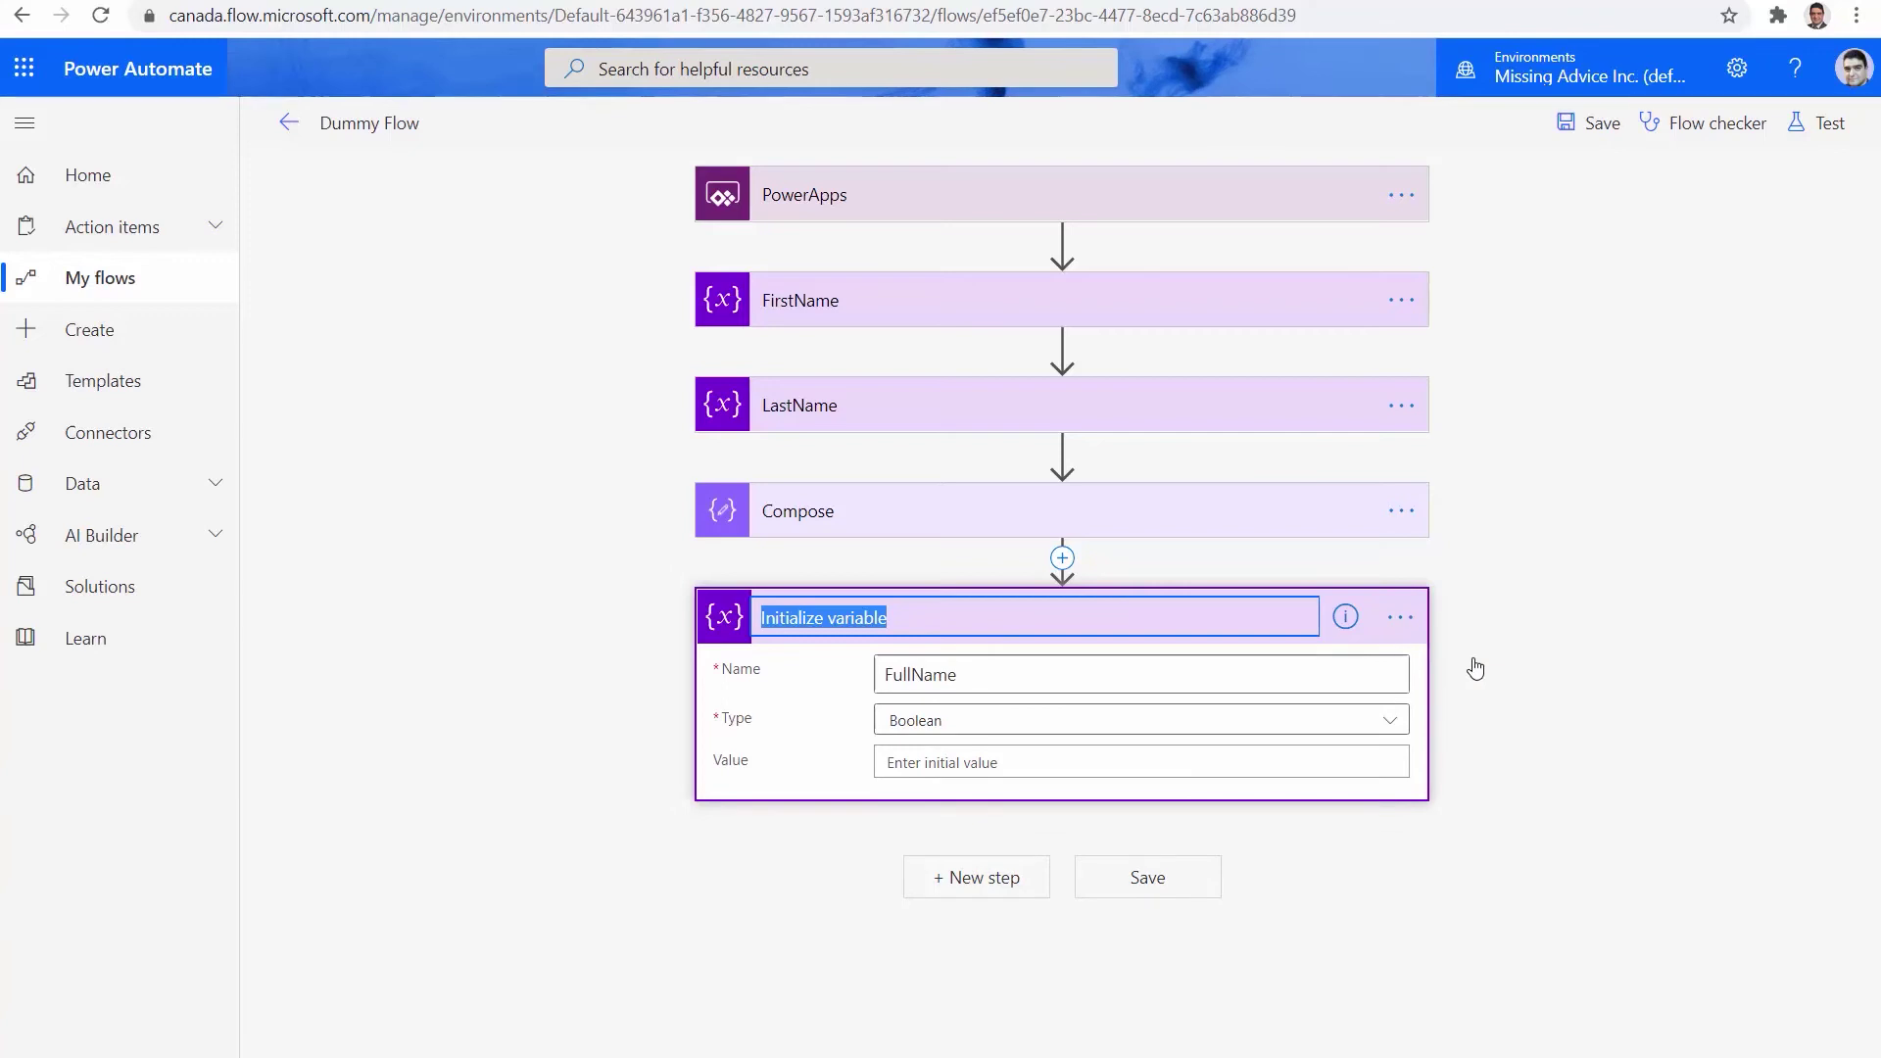
pyautogui.hotkey('ctrl', 'v')
pyautogui.press('Return')
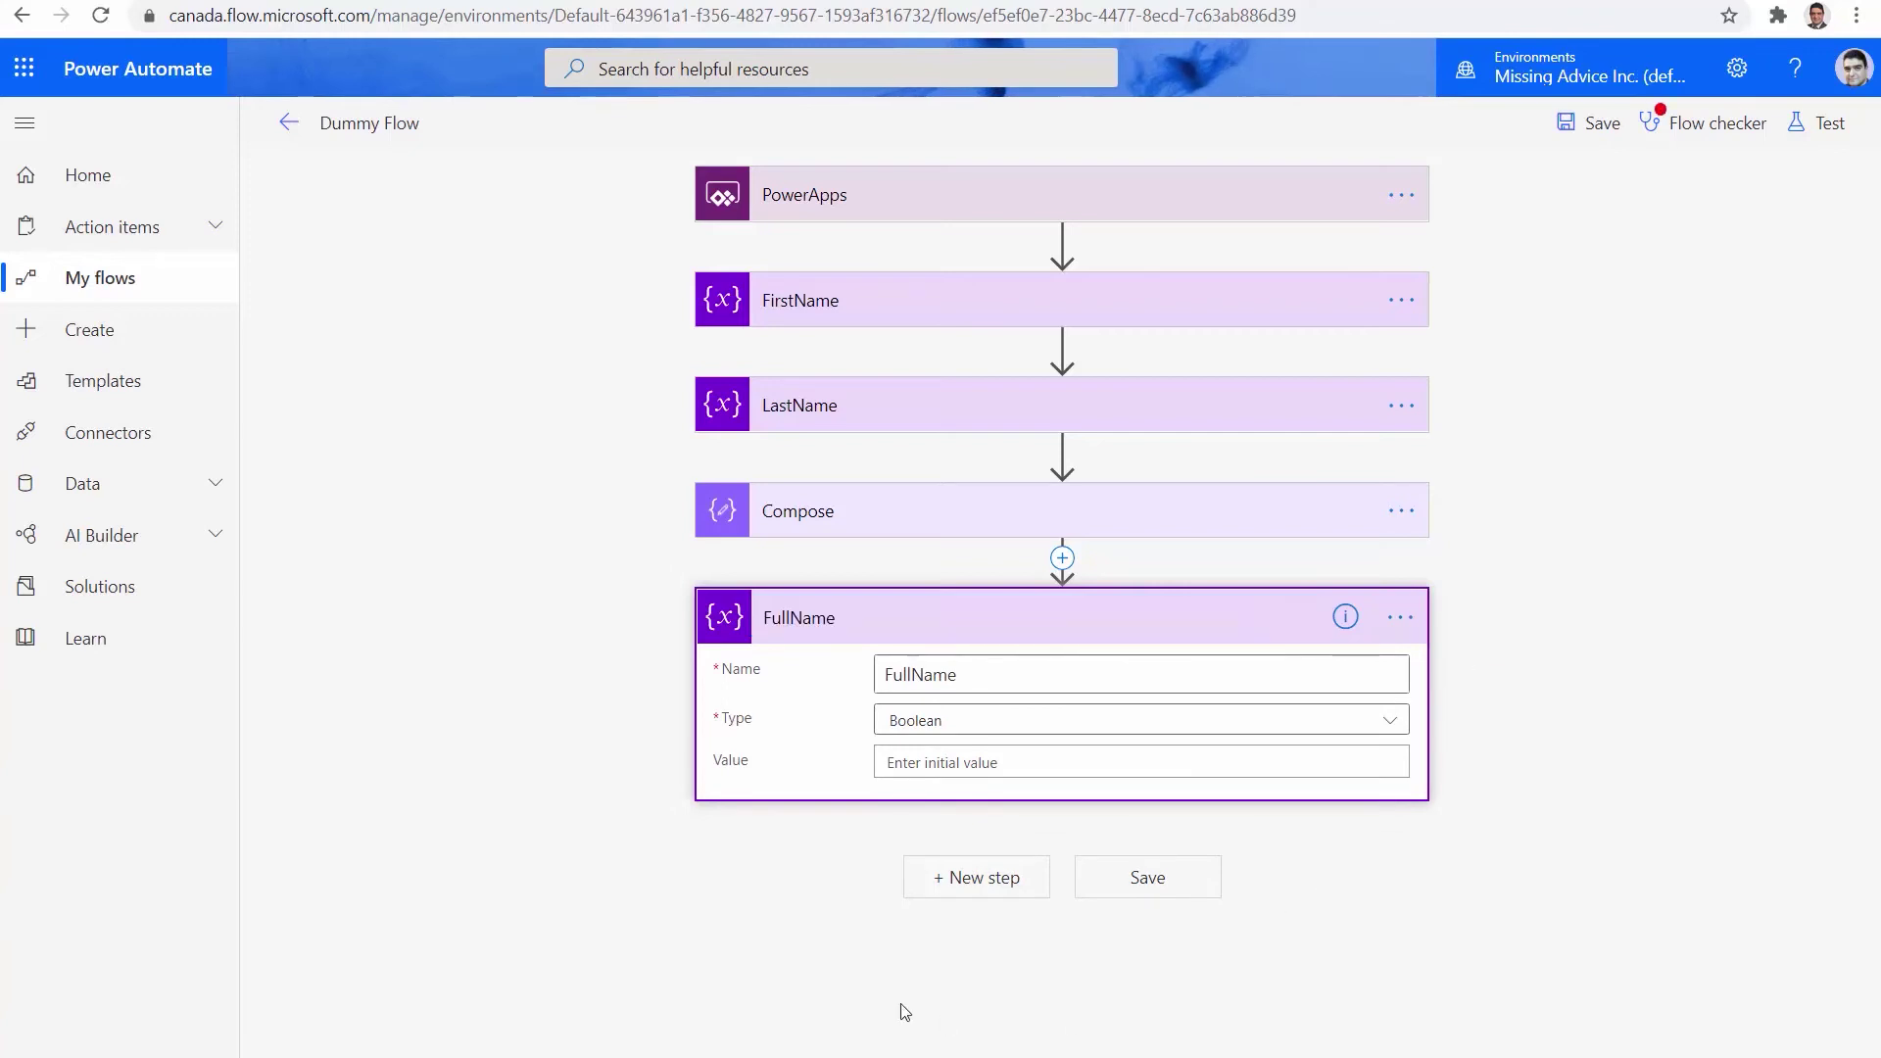
pyautogui.click(978, 722)
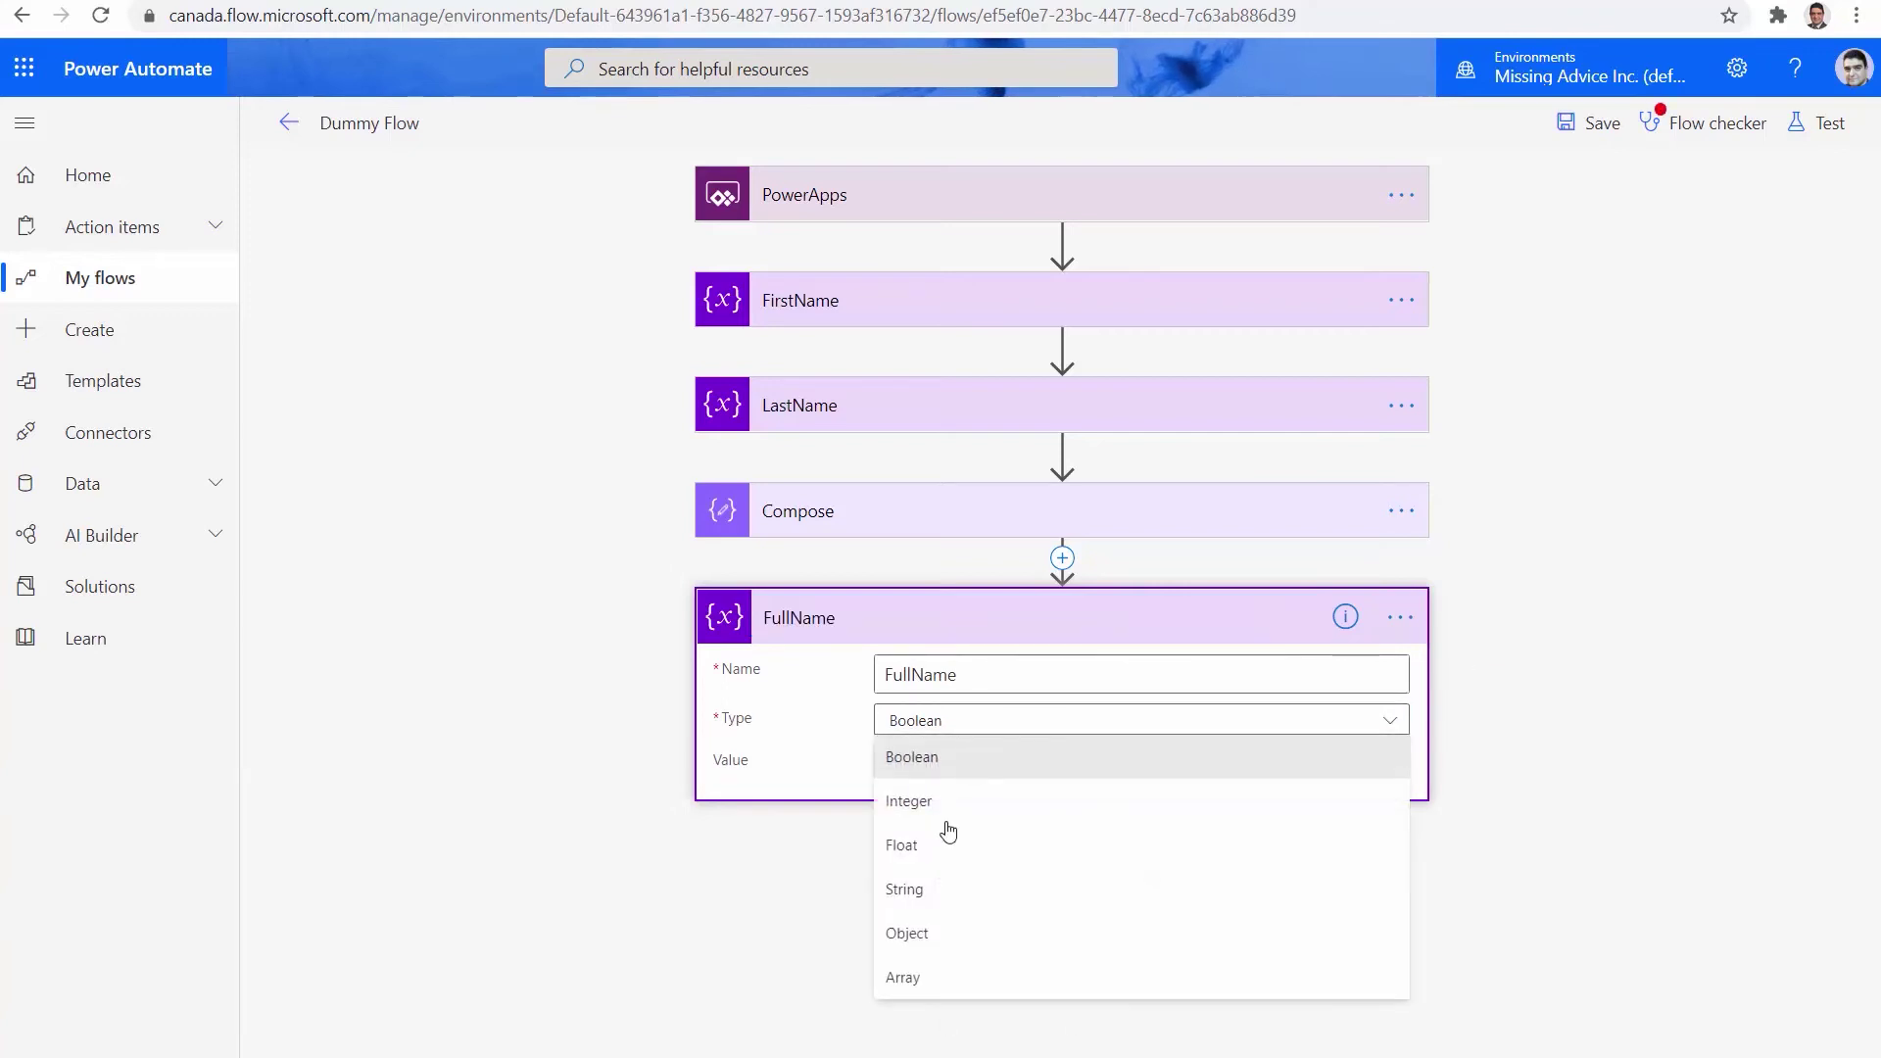
pyautogui.click(926, 893)
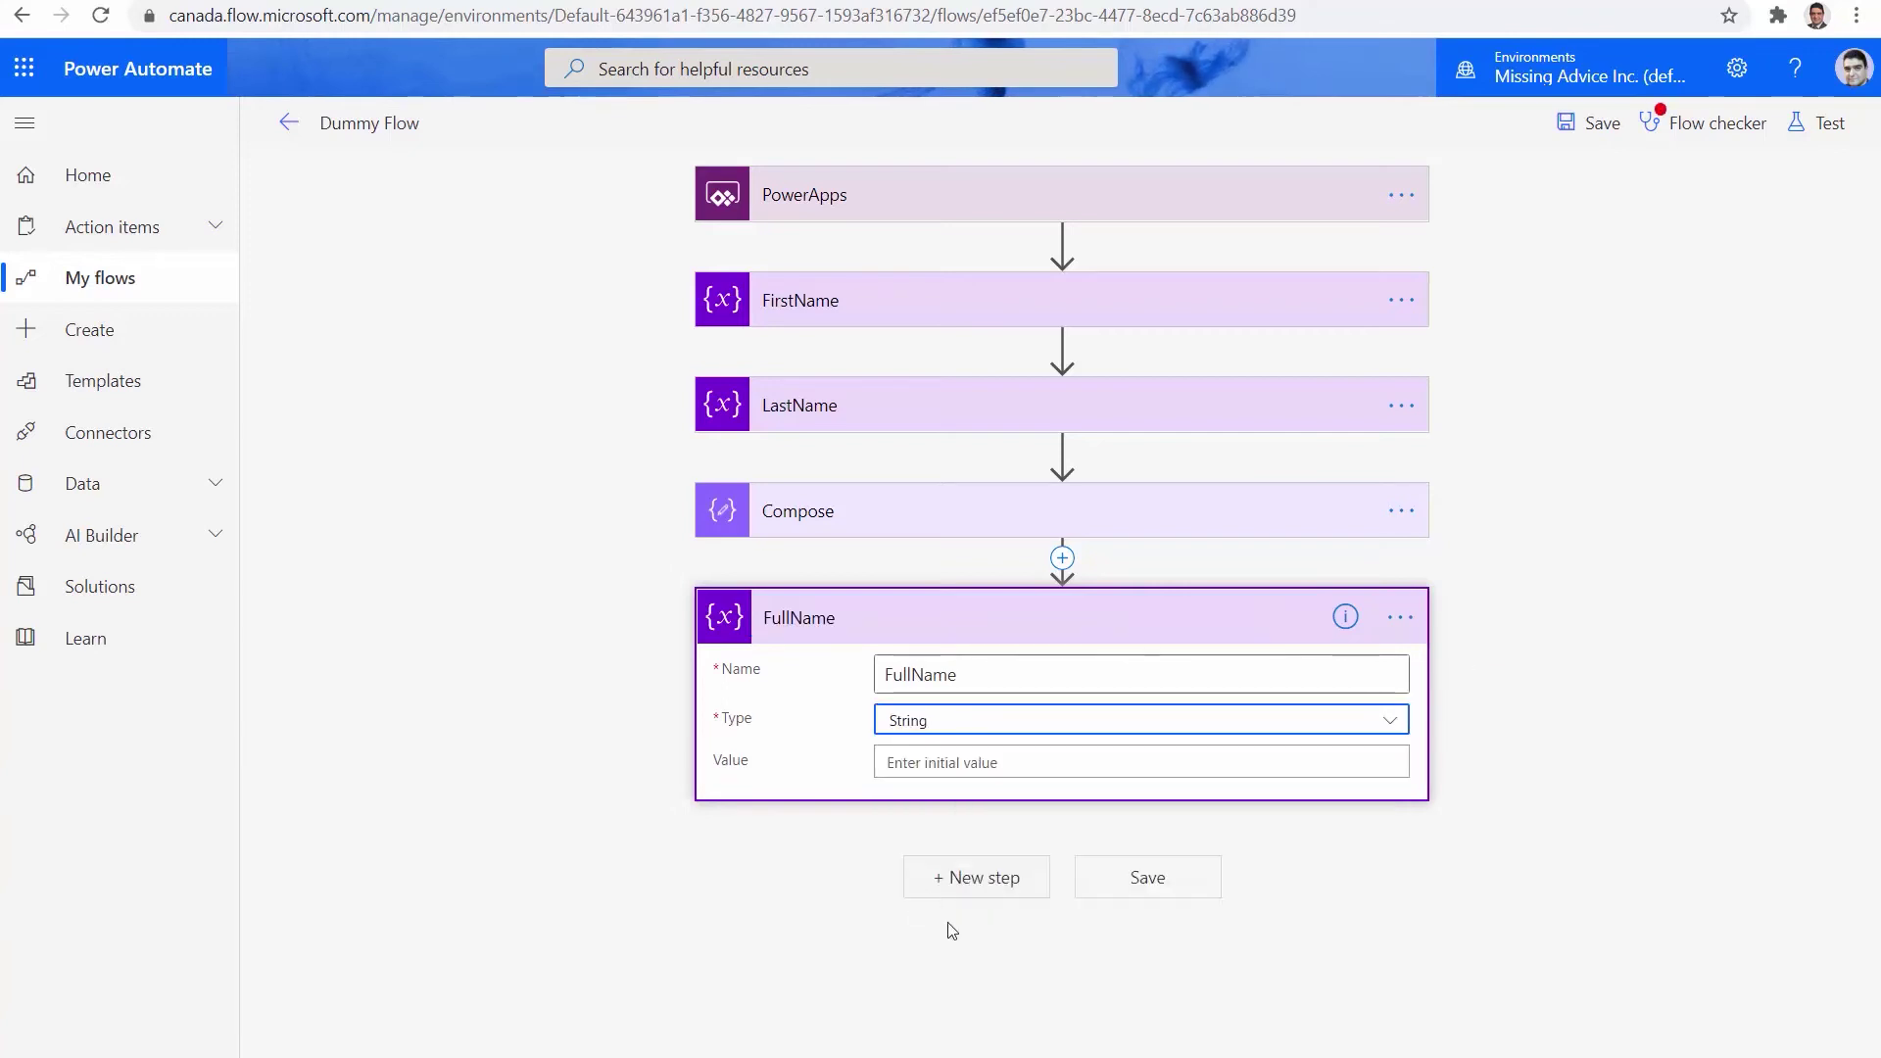
pyautogui.click(942, 764)
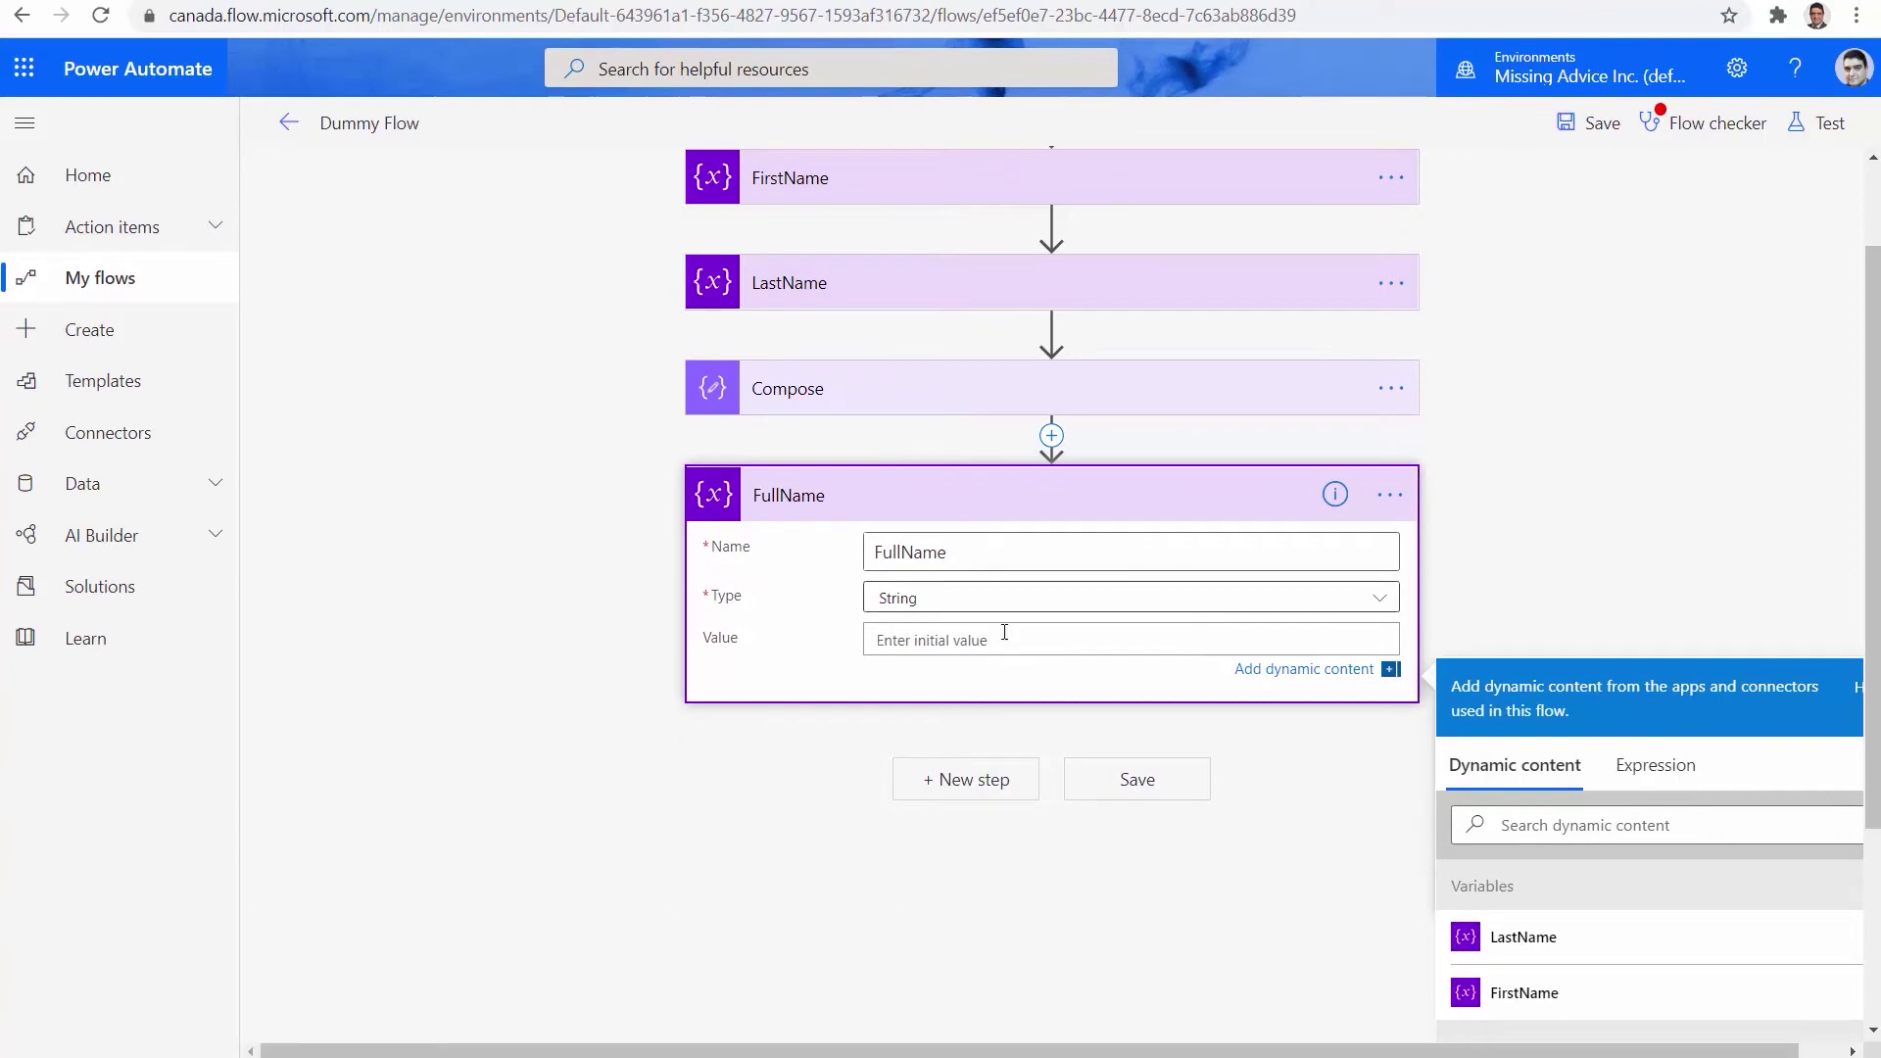
# Step: Set FullName's value to the expression toUpper(outputs('Compose')) and save the flow
pyautogui.click(1654, 767)
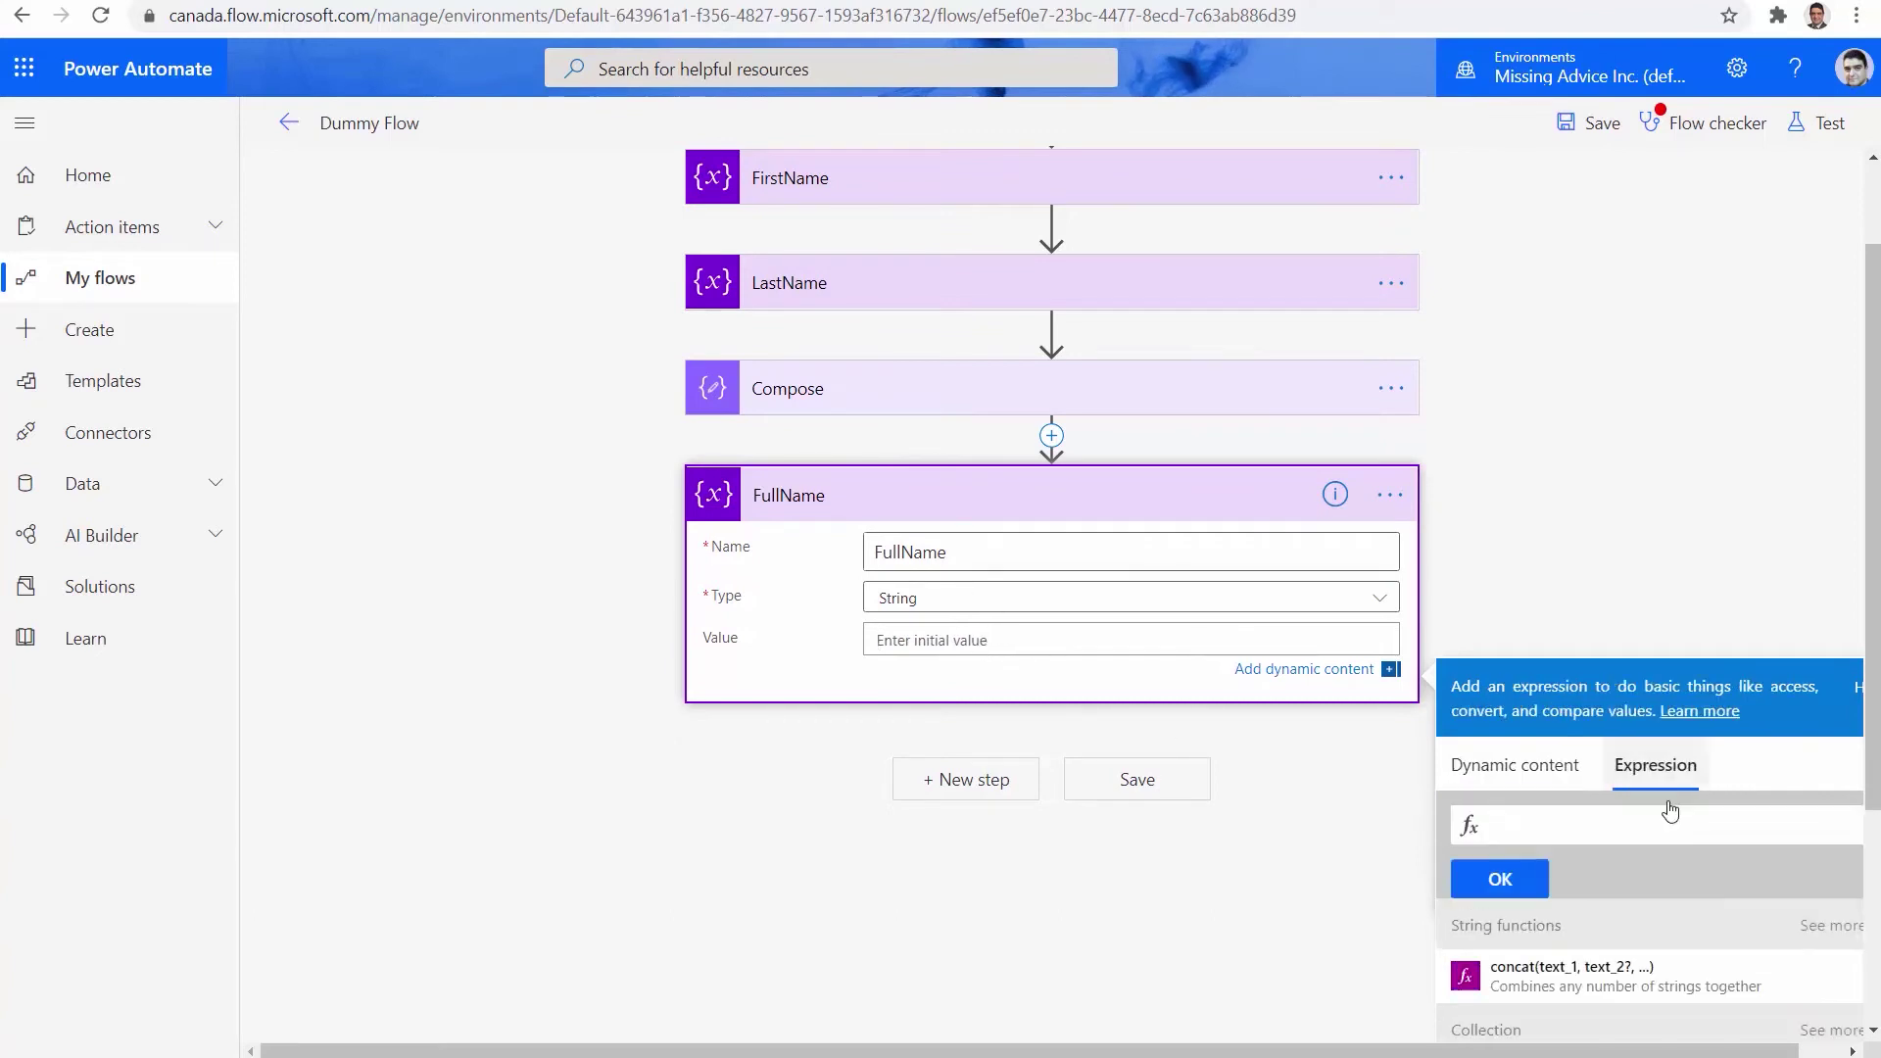
pyautogui.click(1645, 826)
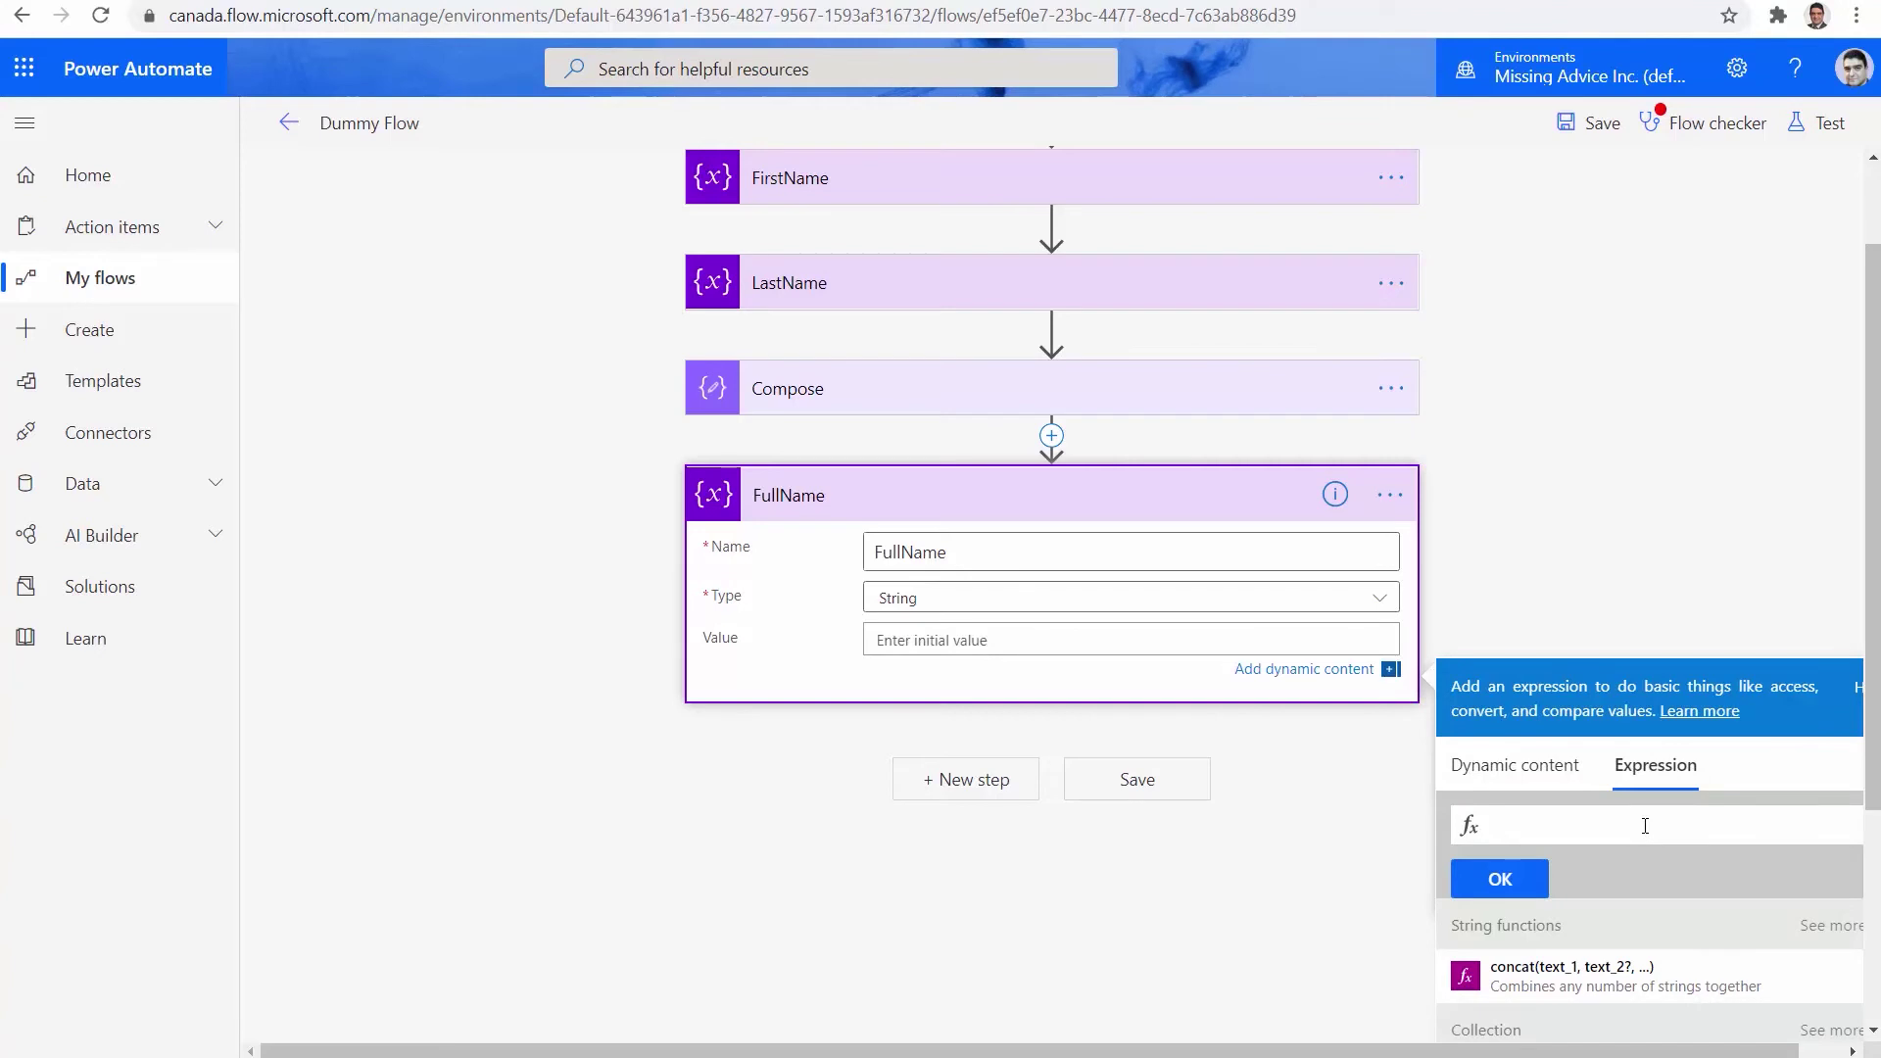
pyautogui.write('tou')
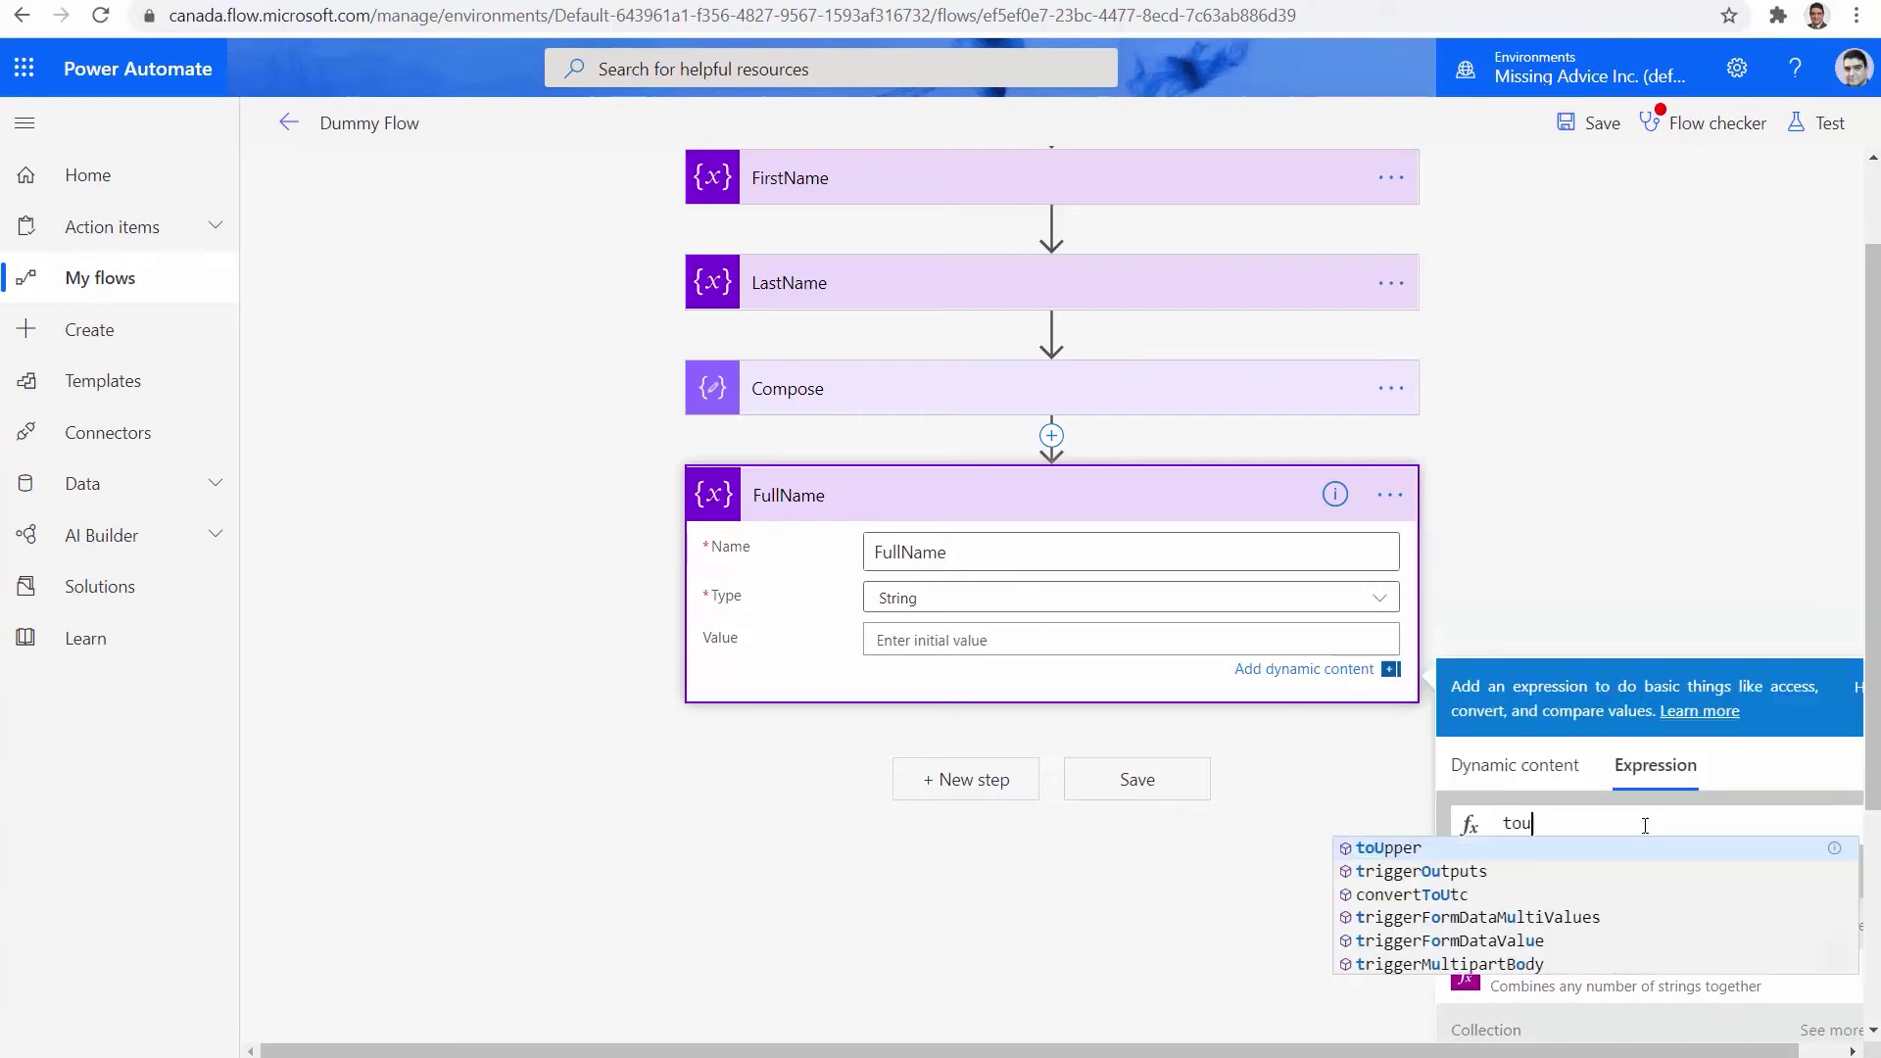
pyautogui.press('Return')
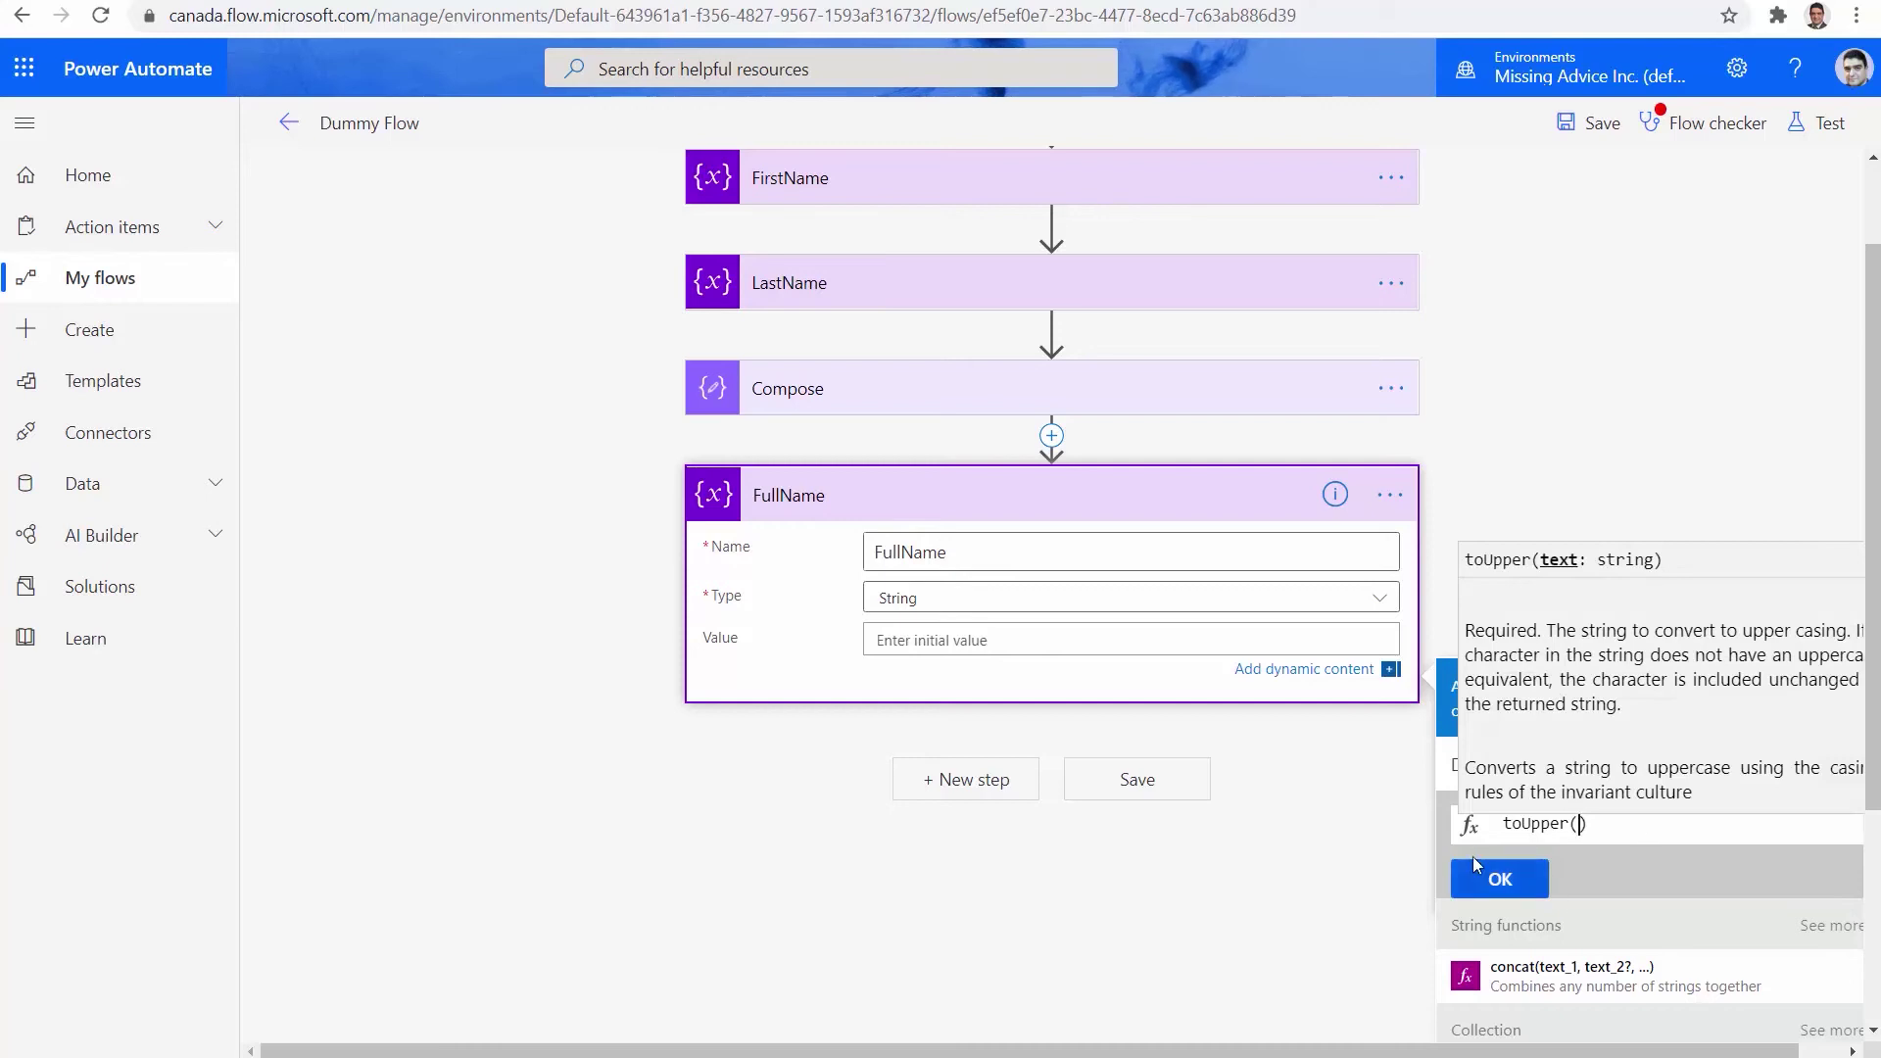
pyautogui.click(1453, 779)
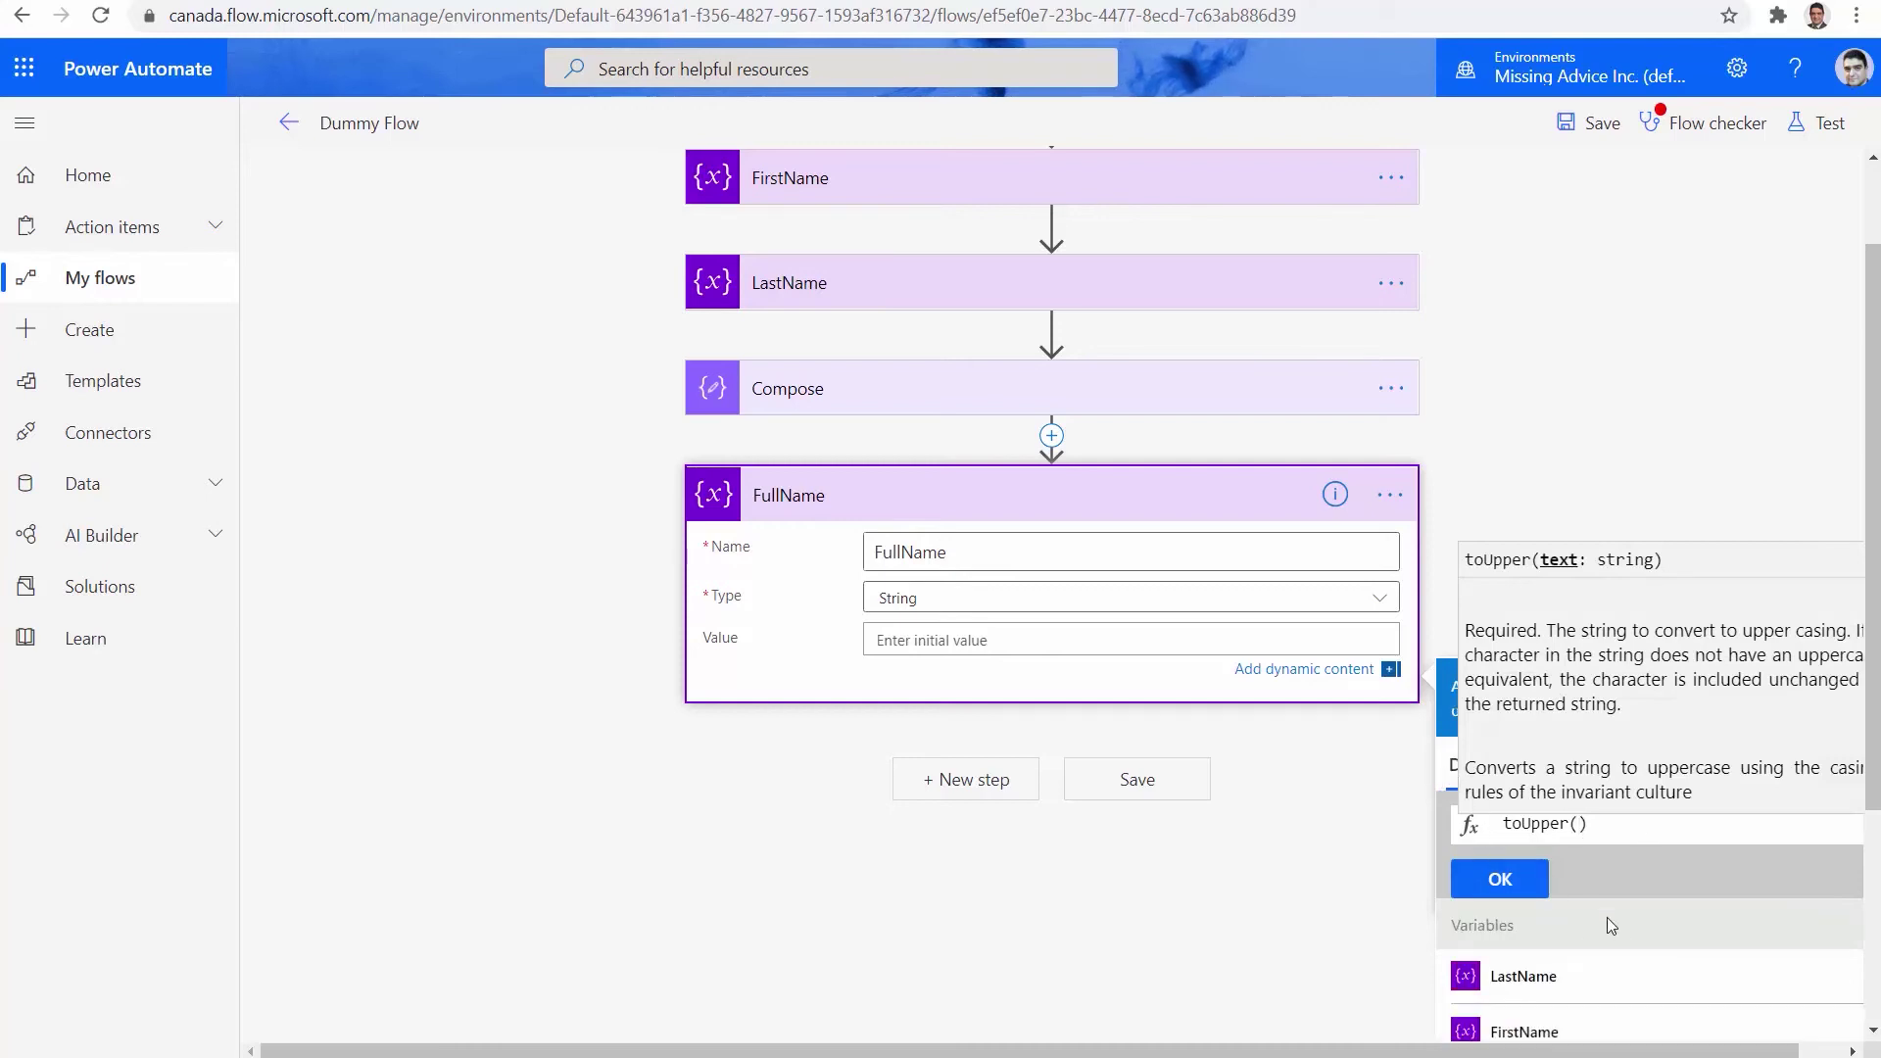
pyautogui.scroll(-1, 1628, 969)
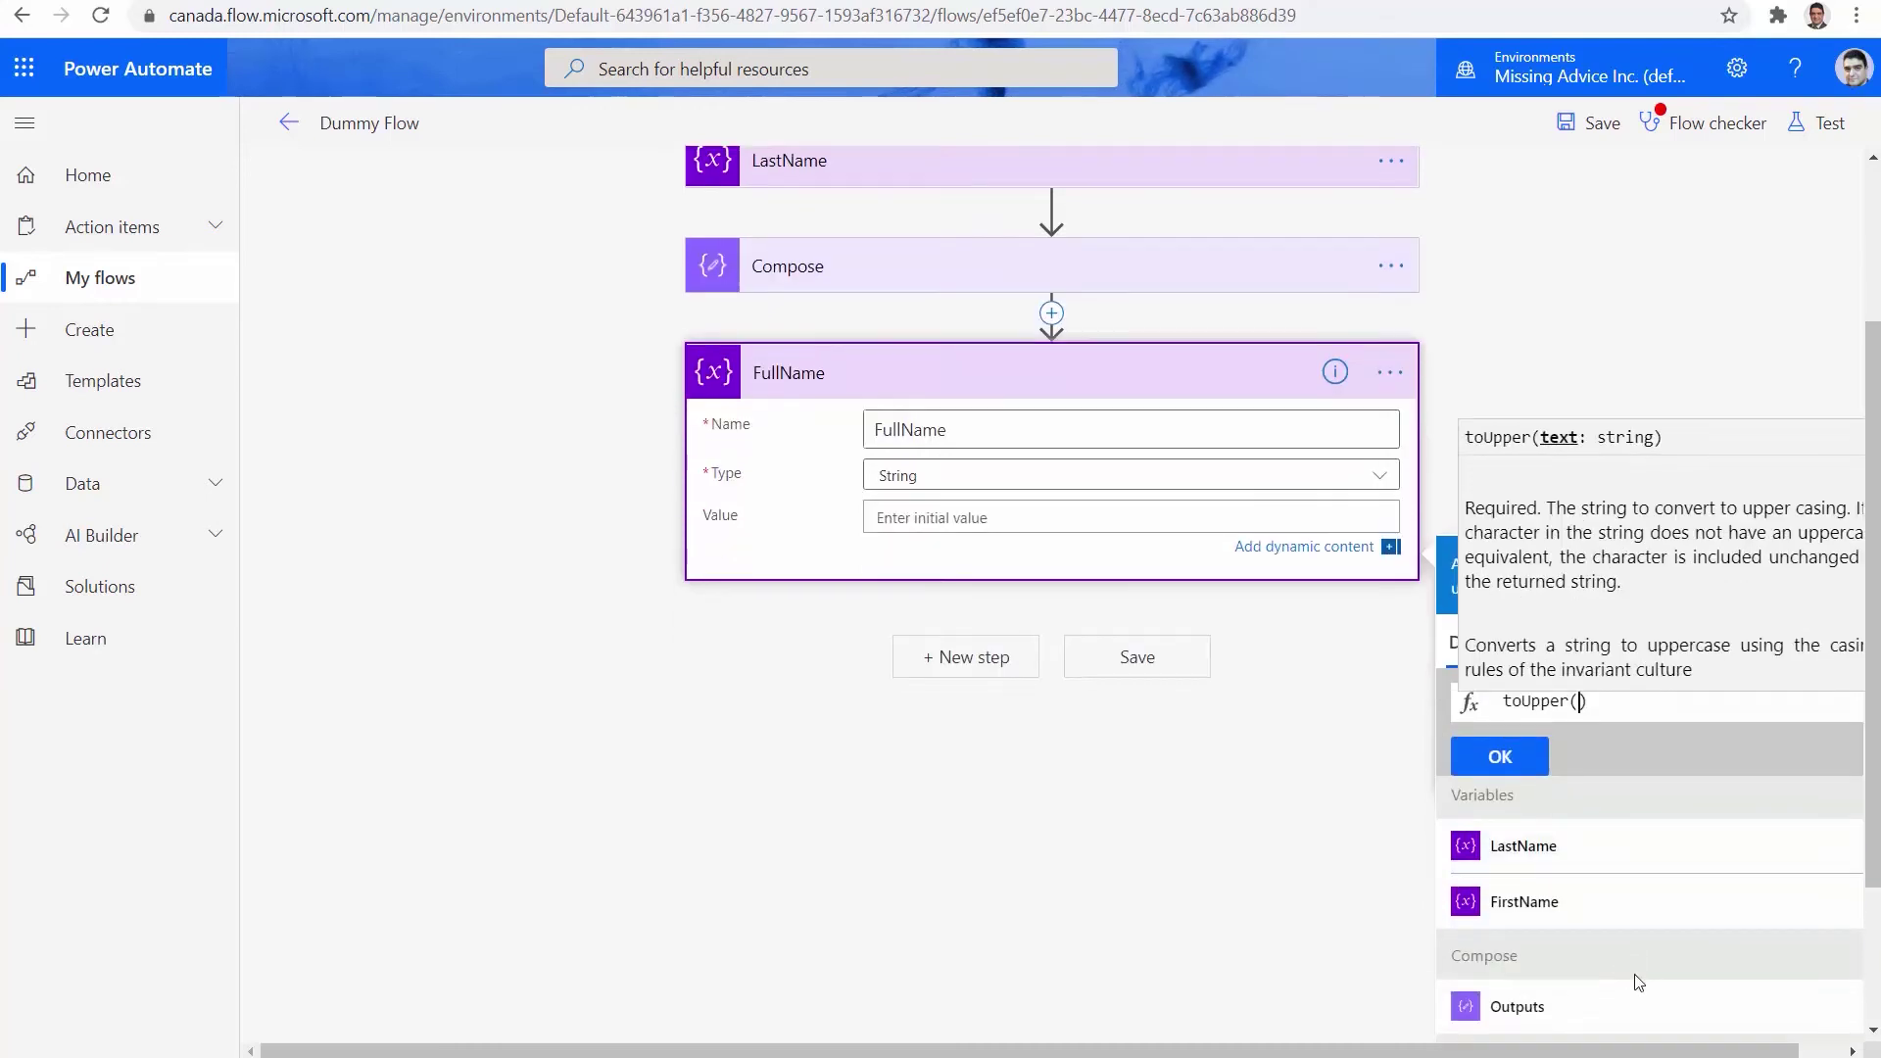
pyautogui.click(1508, 1007)
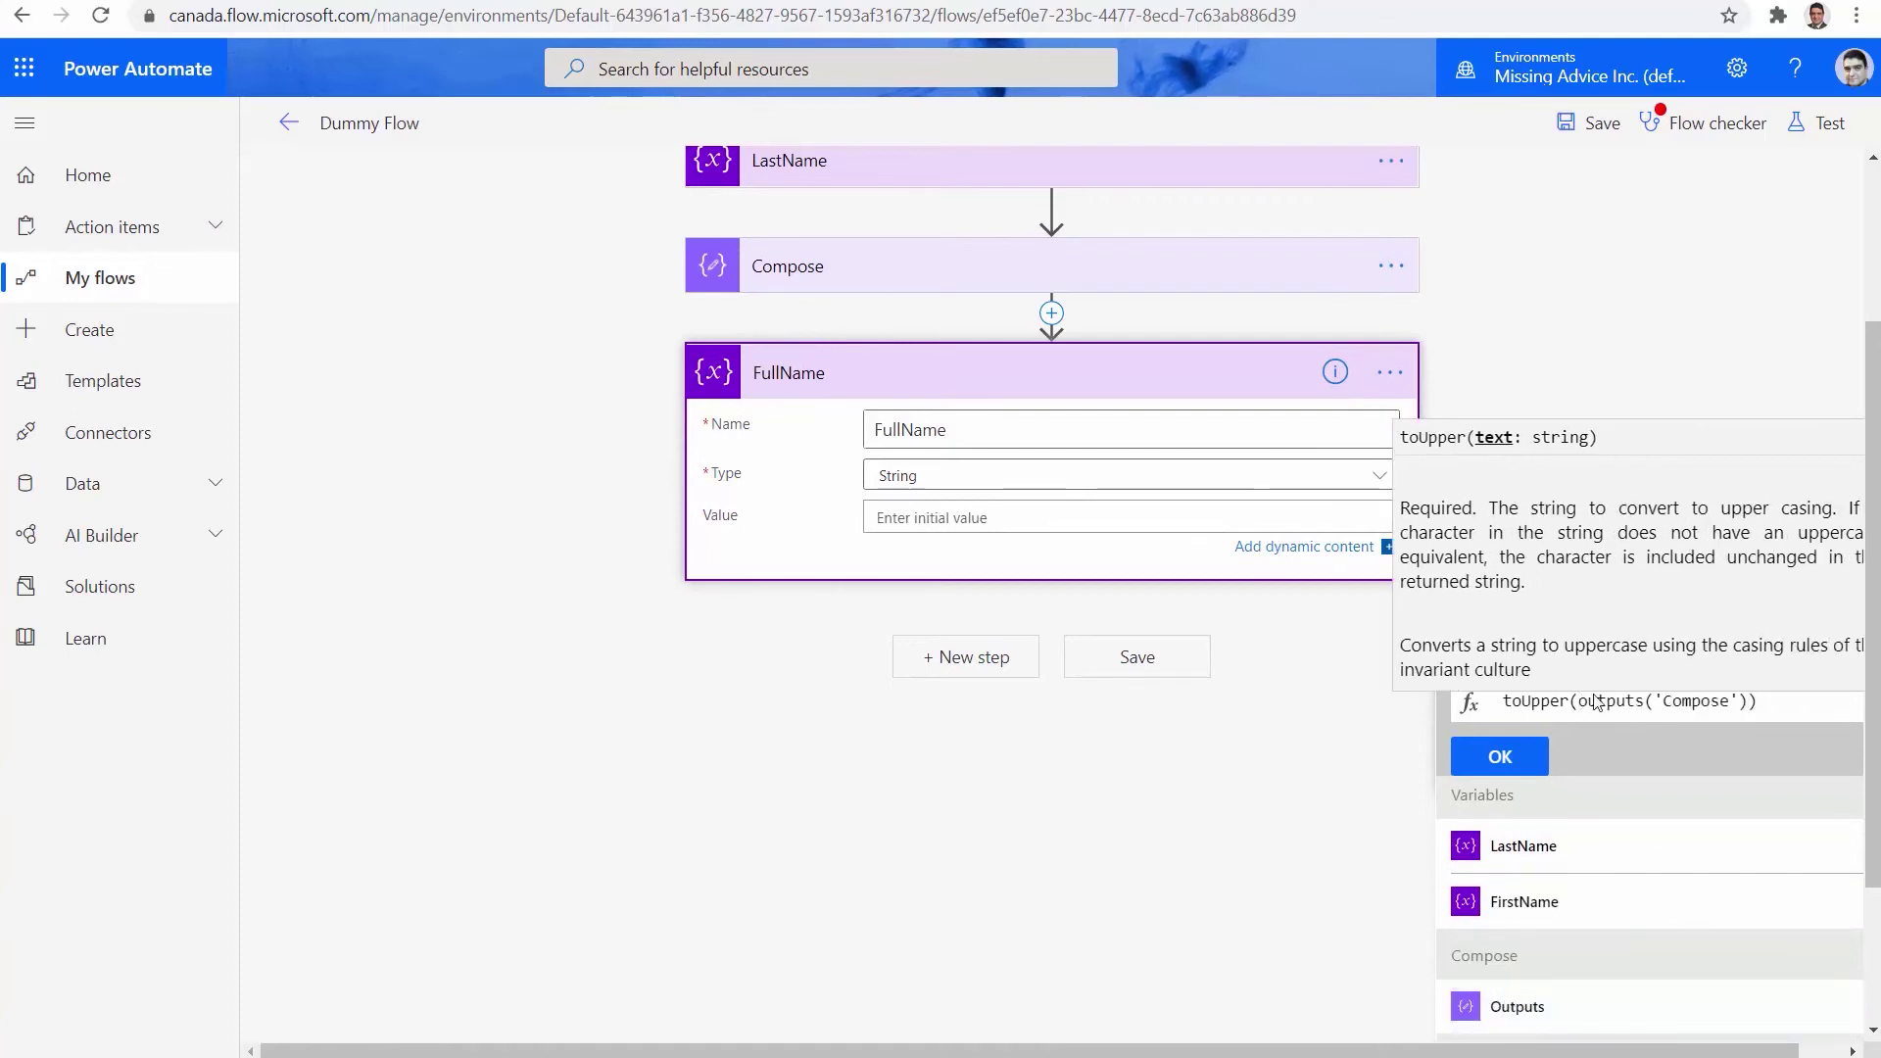
pyautogui.click(1501, 757)
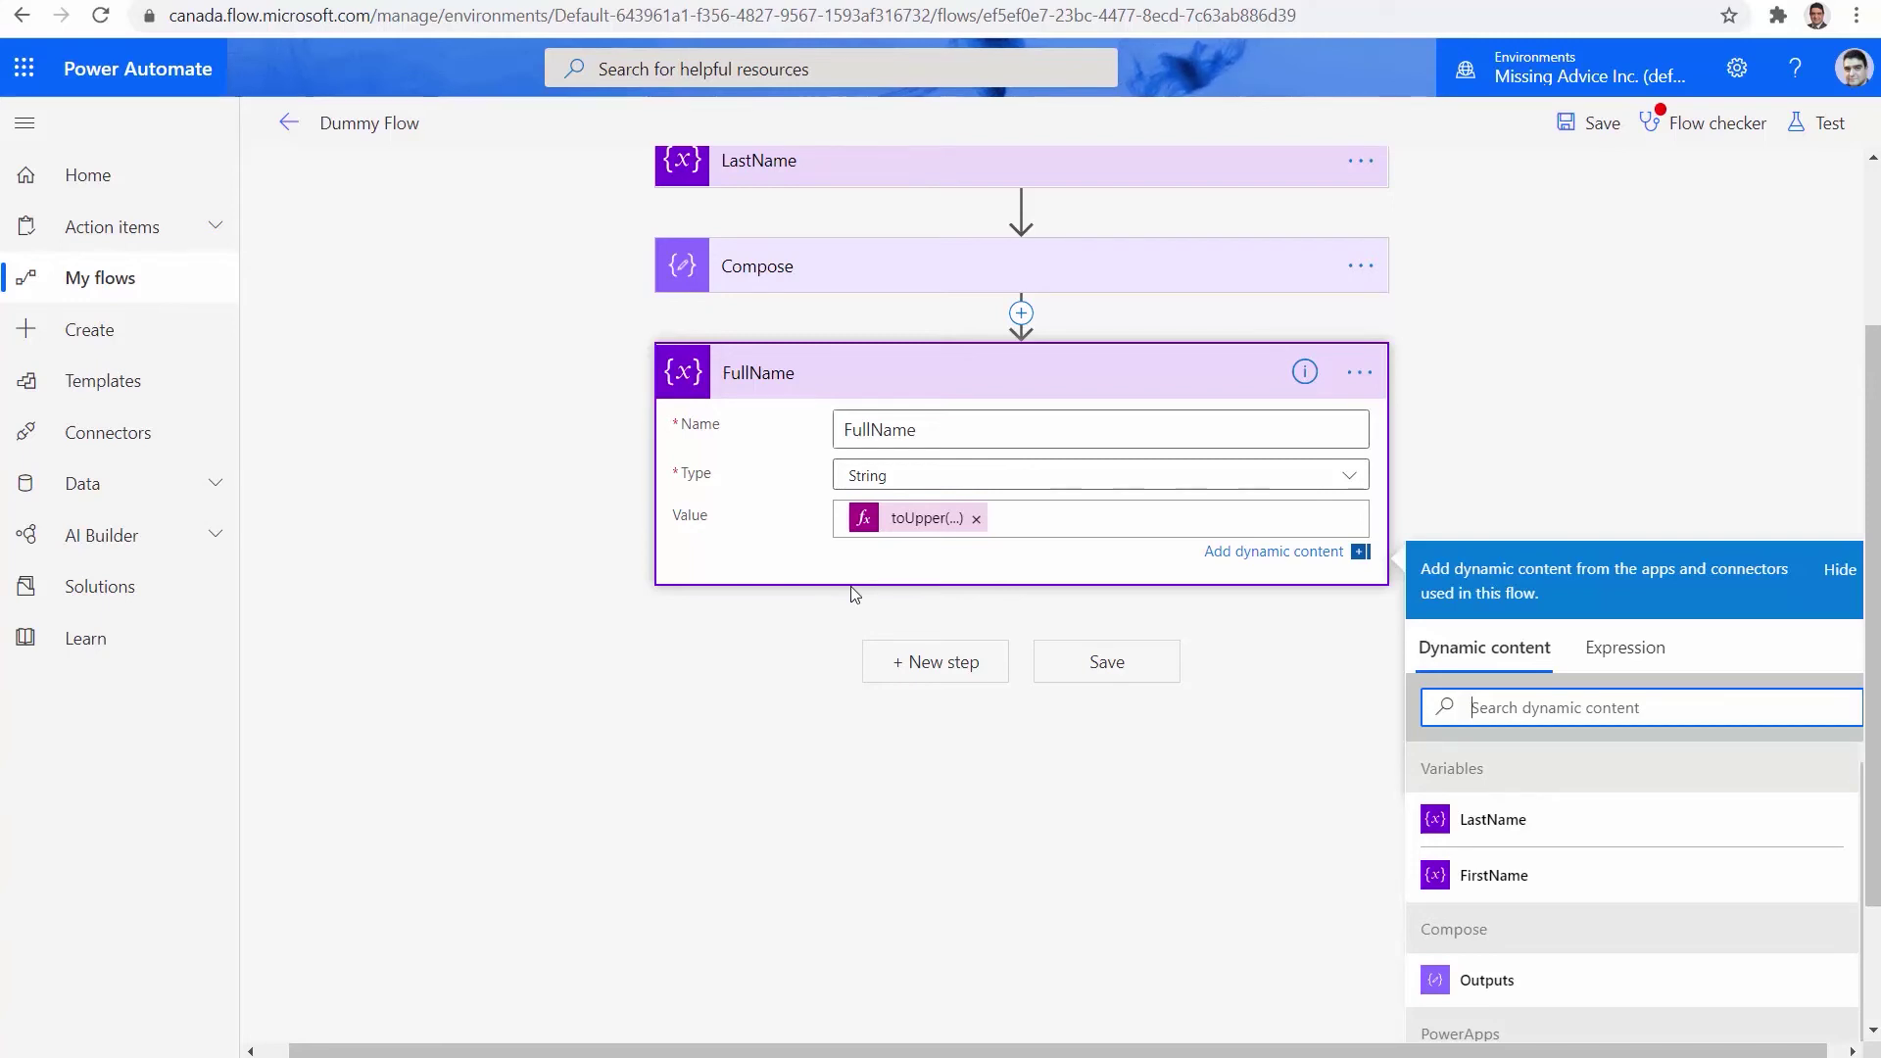
pyautogui.click(1597, 125)
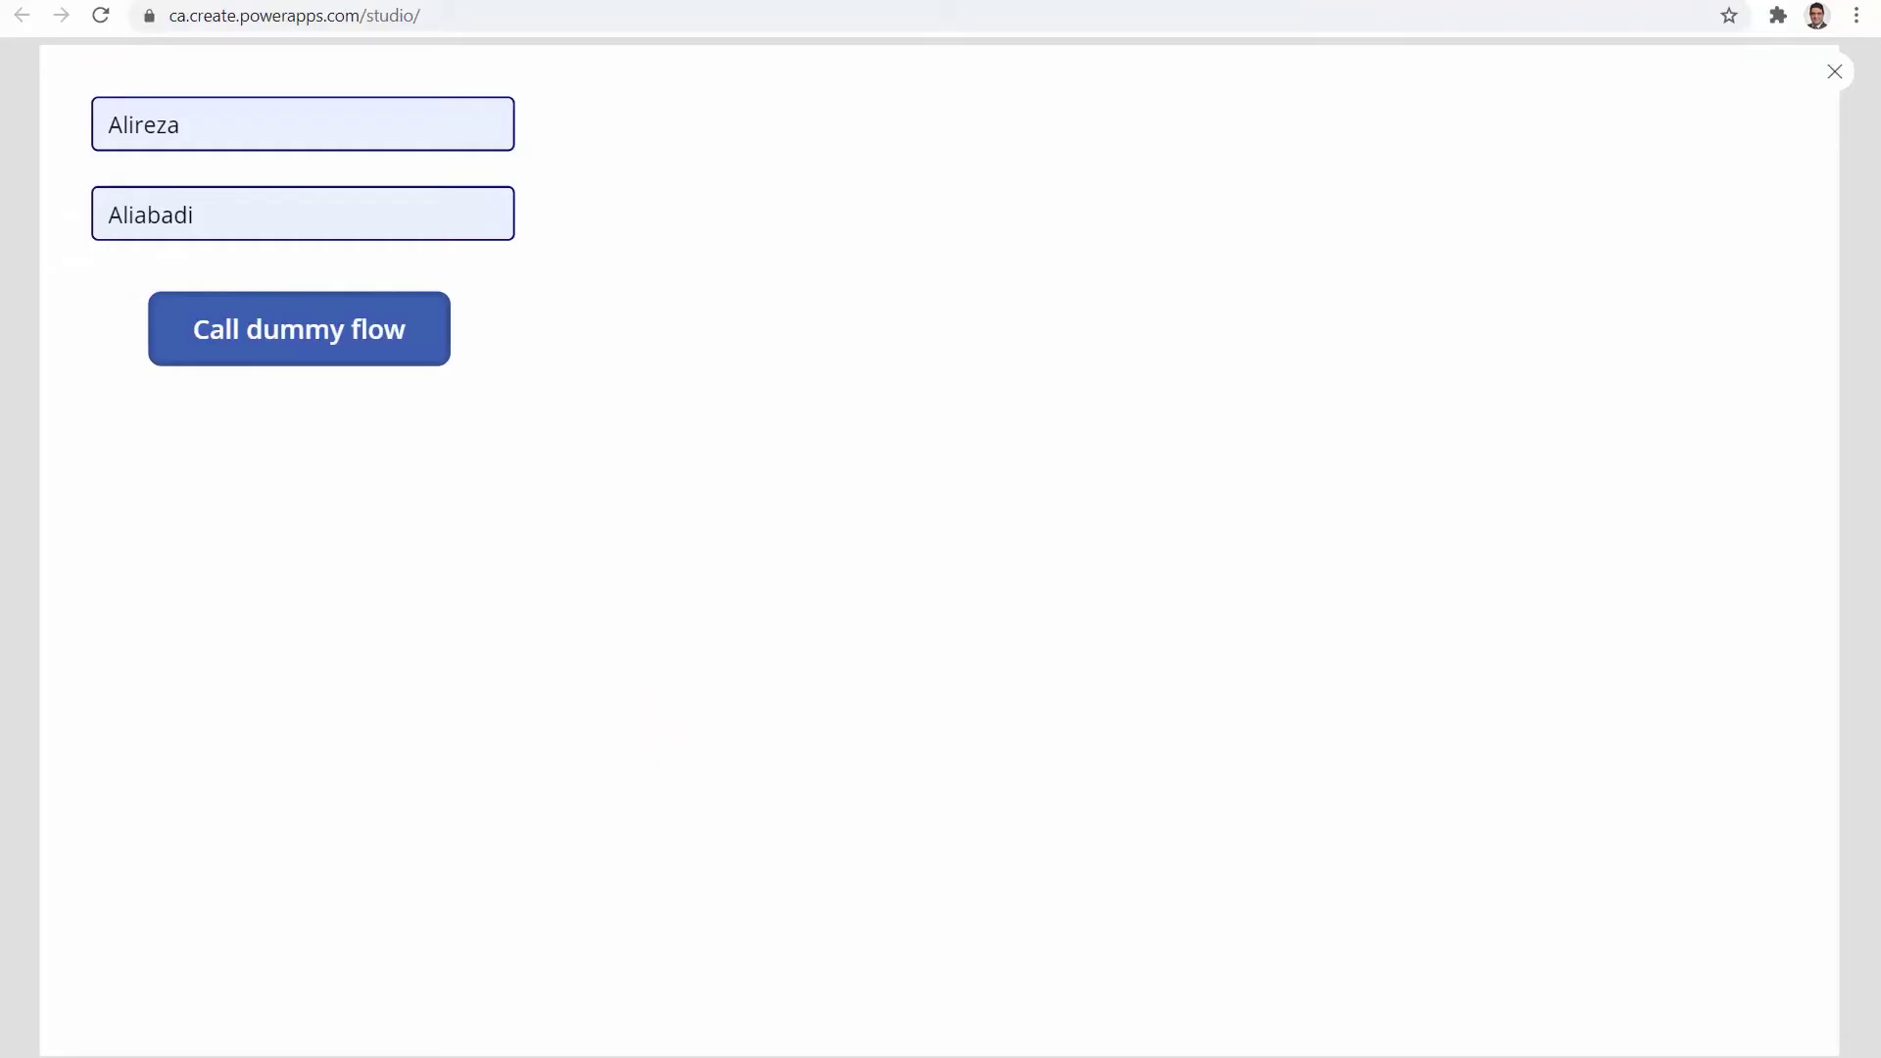
# Step: Append 1 to both name fields in the preview and run Dummy Flow again
pyautogui.click(255, 118)
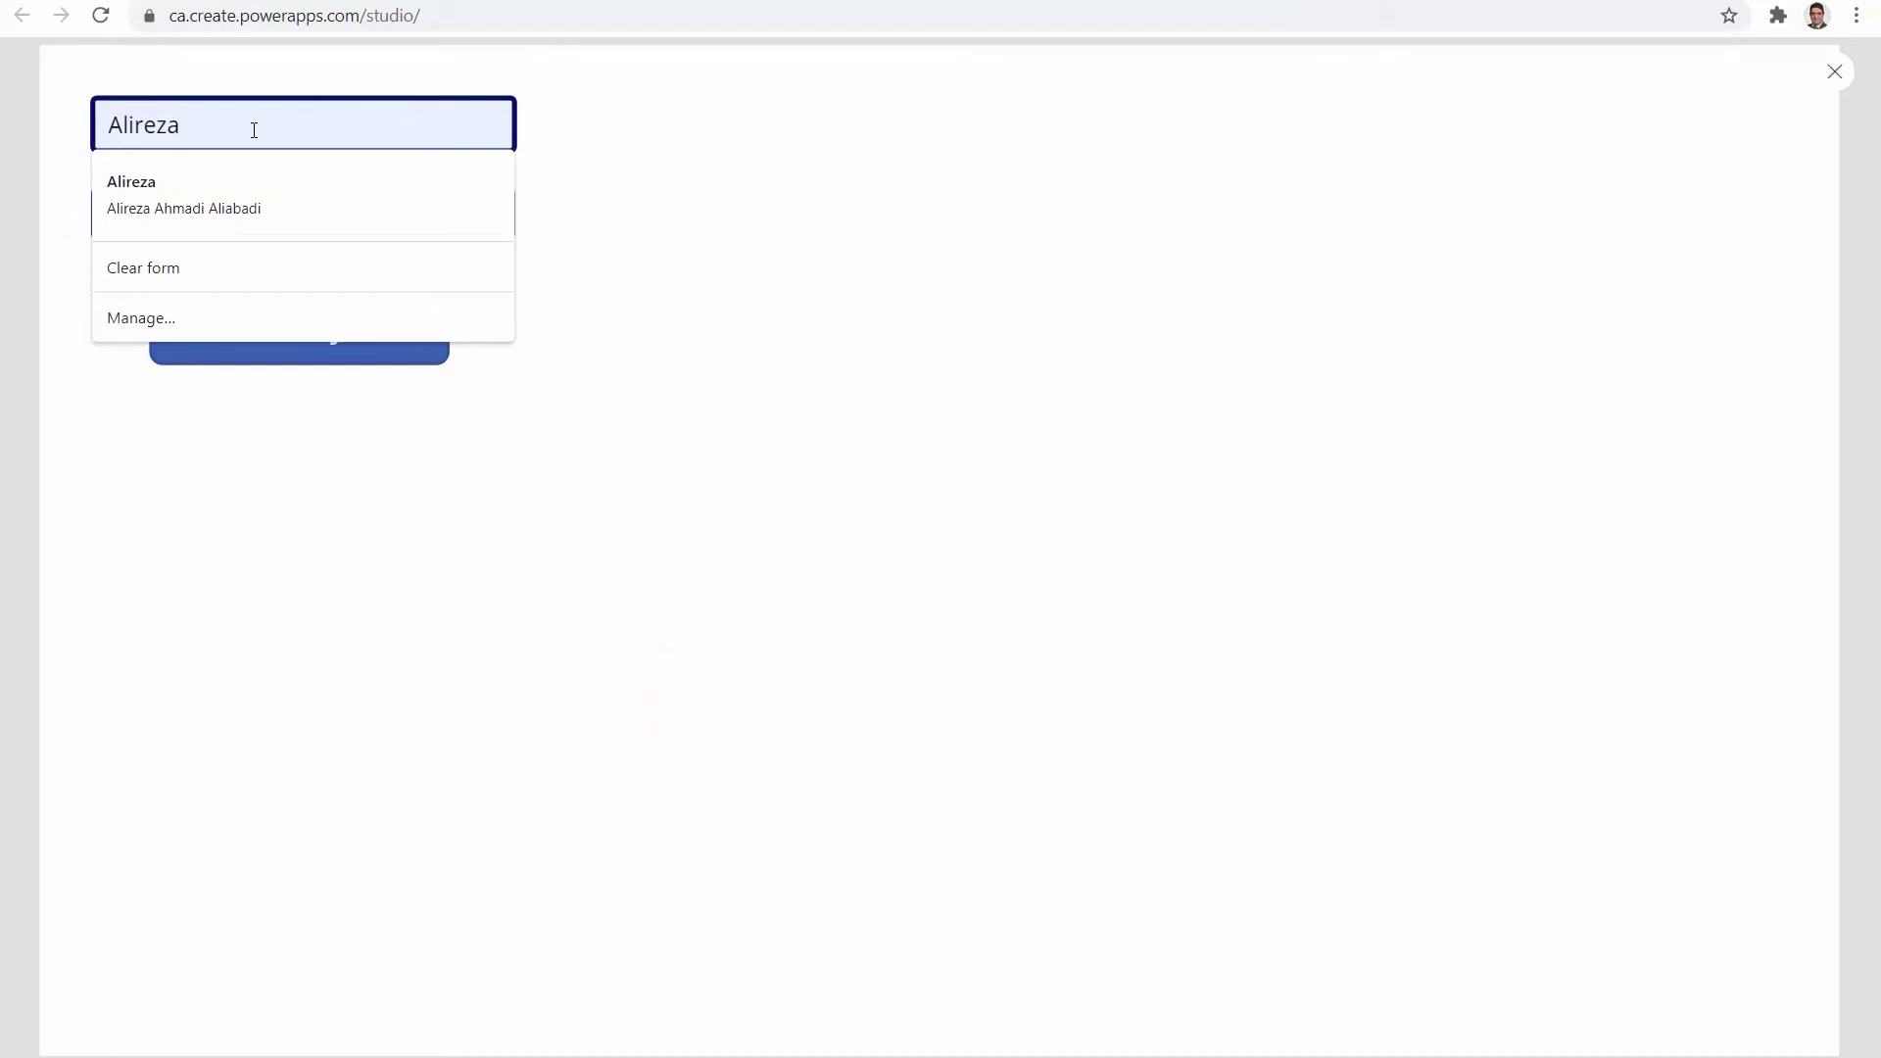
pyautogui.write('1')
pyautogui.click(210, 223)
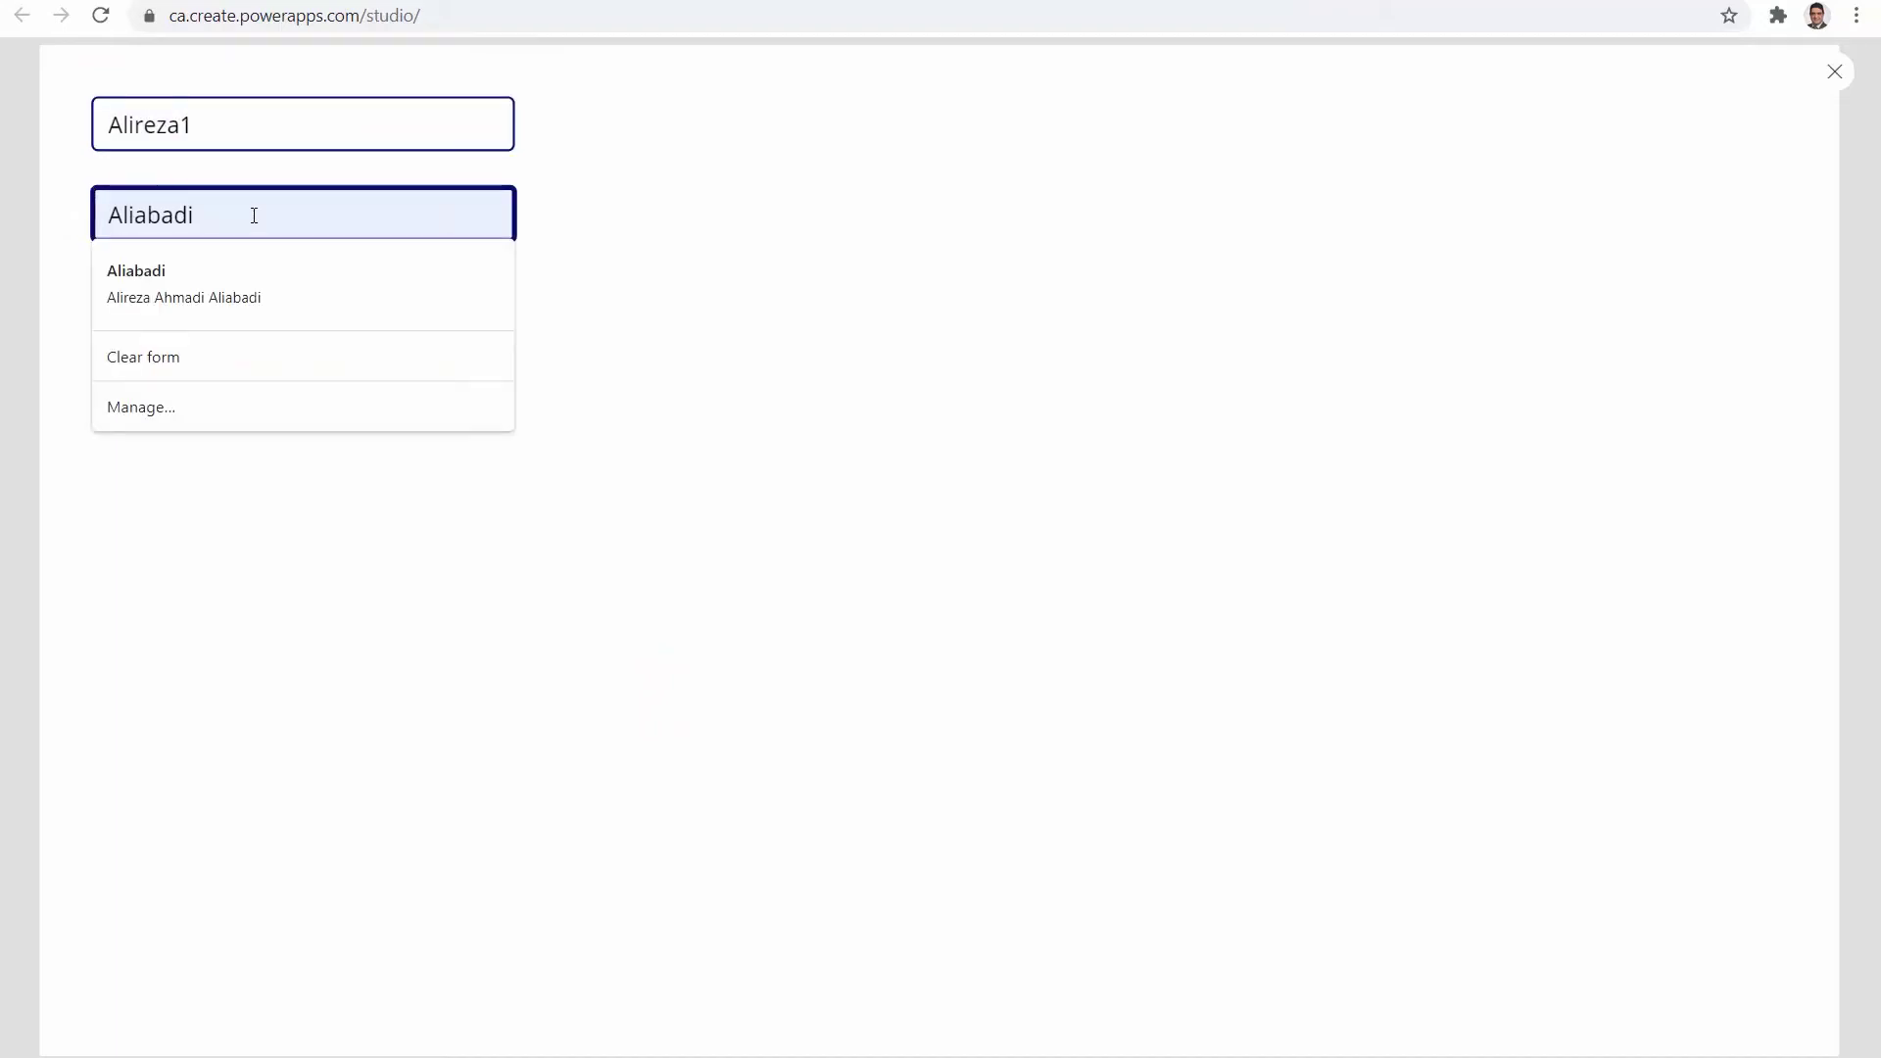
pyautogui.write('1')
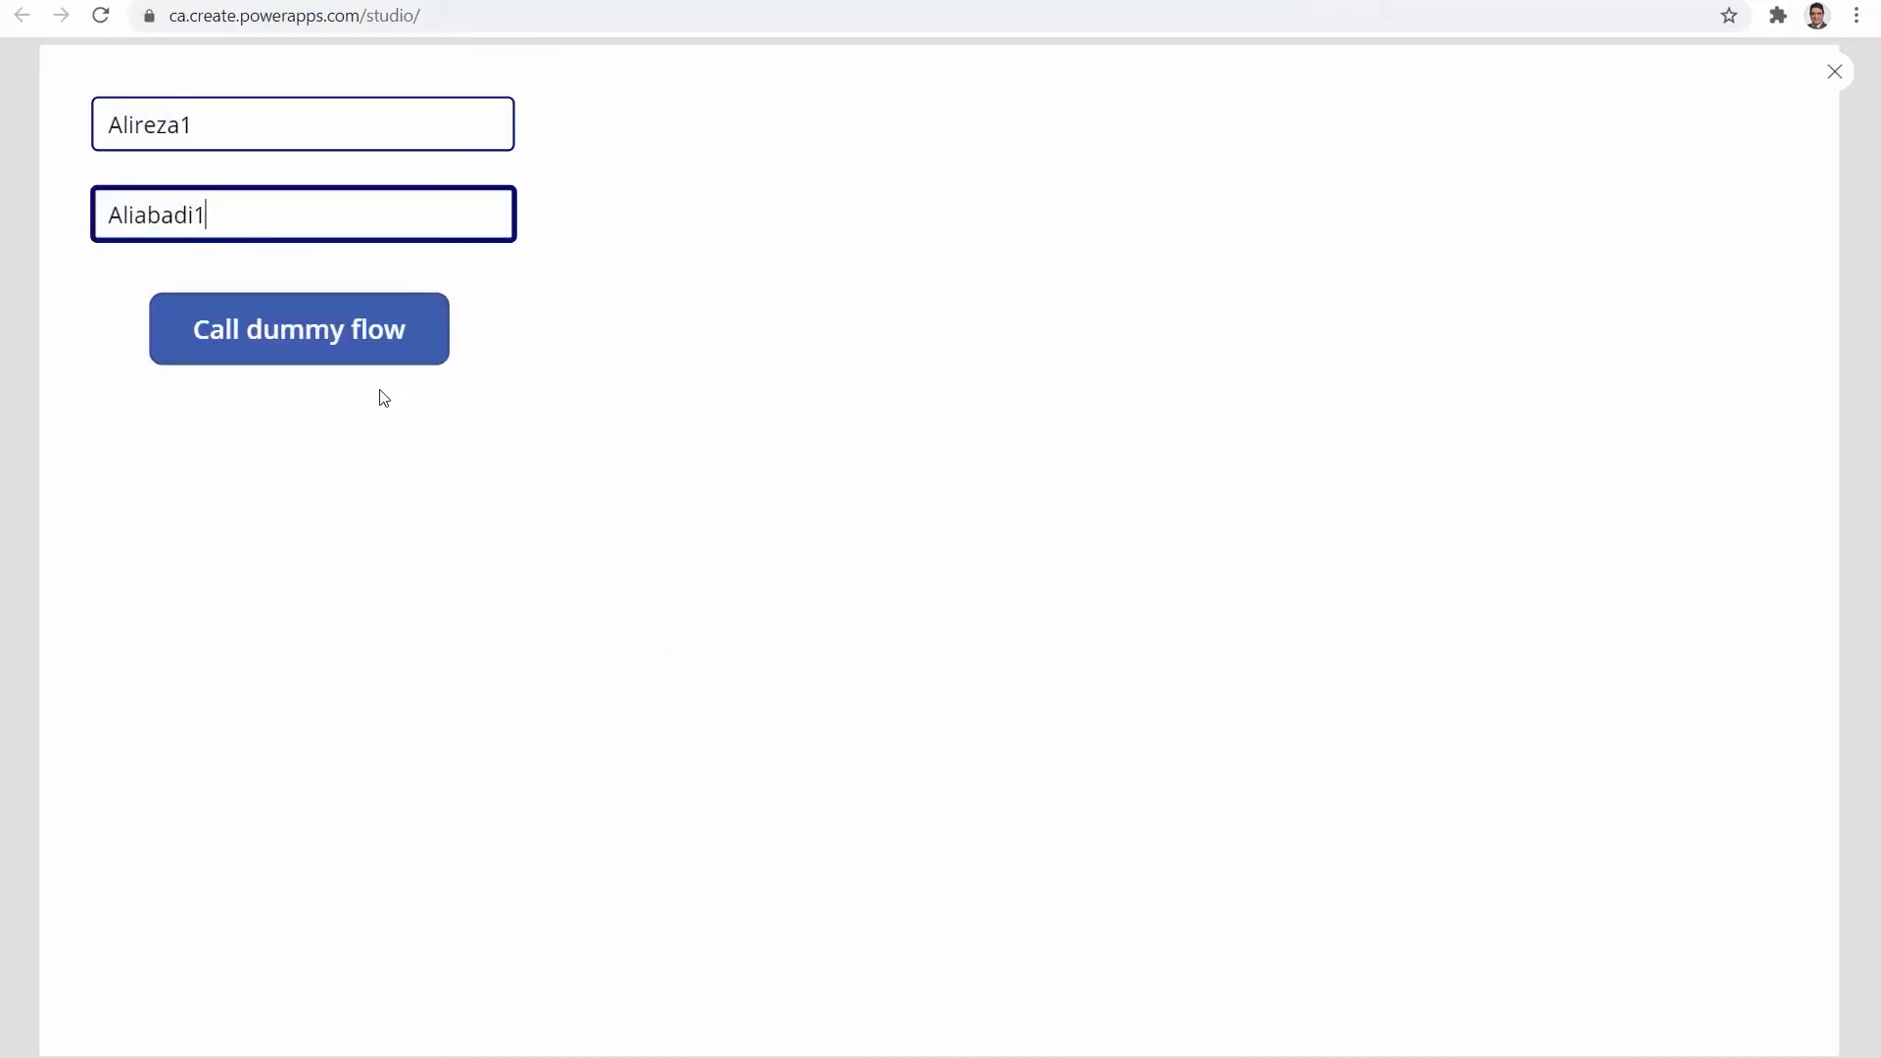
pyautogui.click(249, 340)
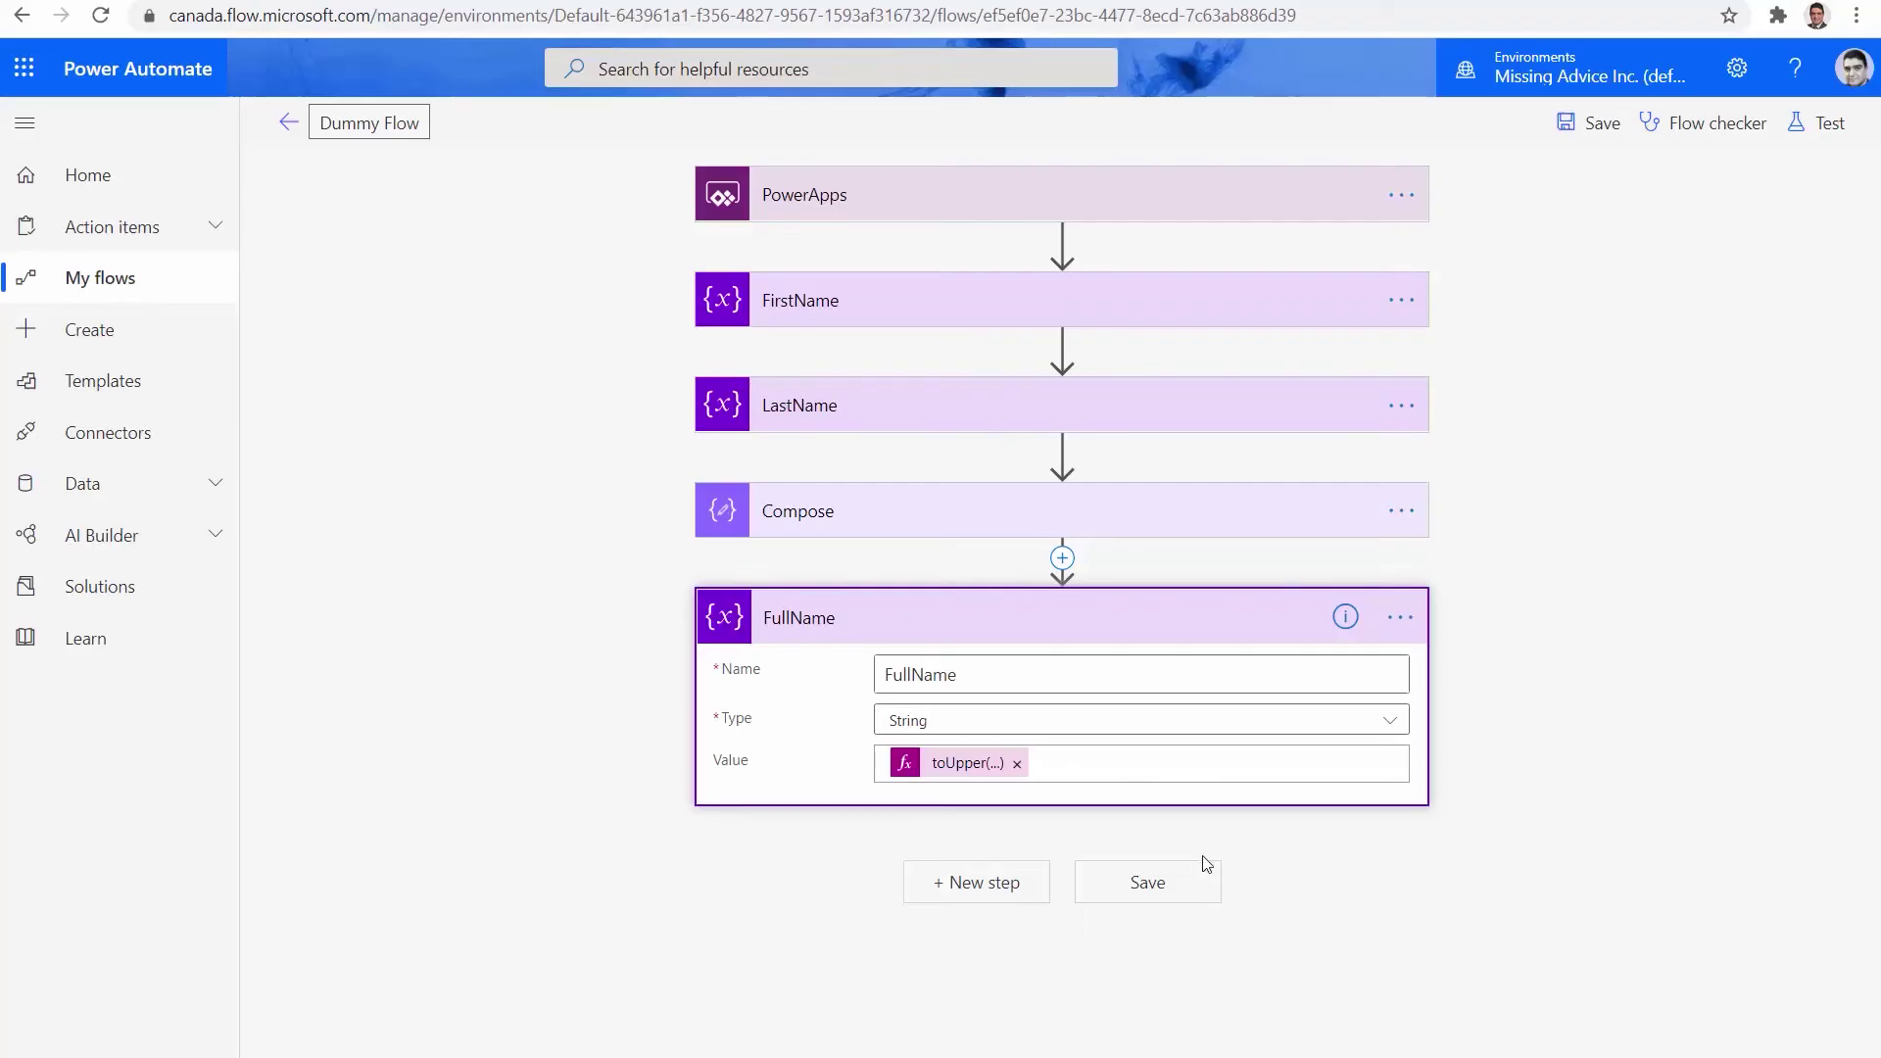
# Step: Open the newest run and confirm FullName holds the uppercased full name
pyautogui.click(288, 121)
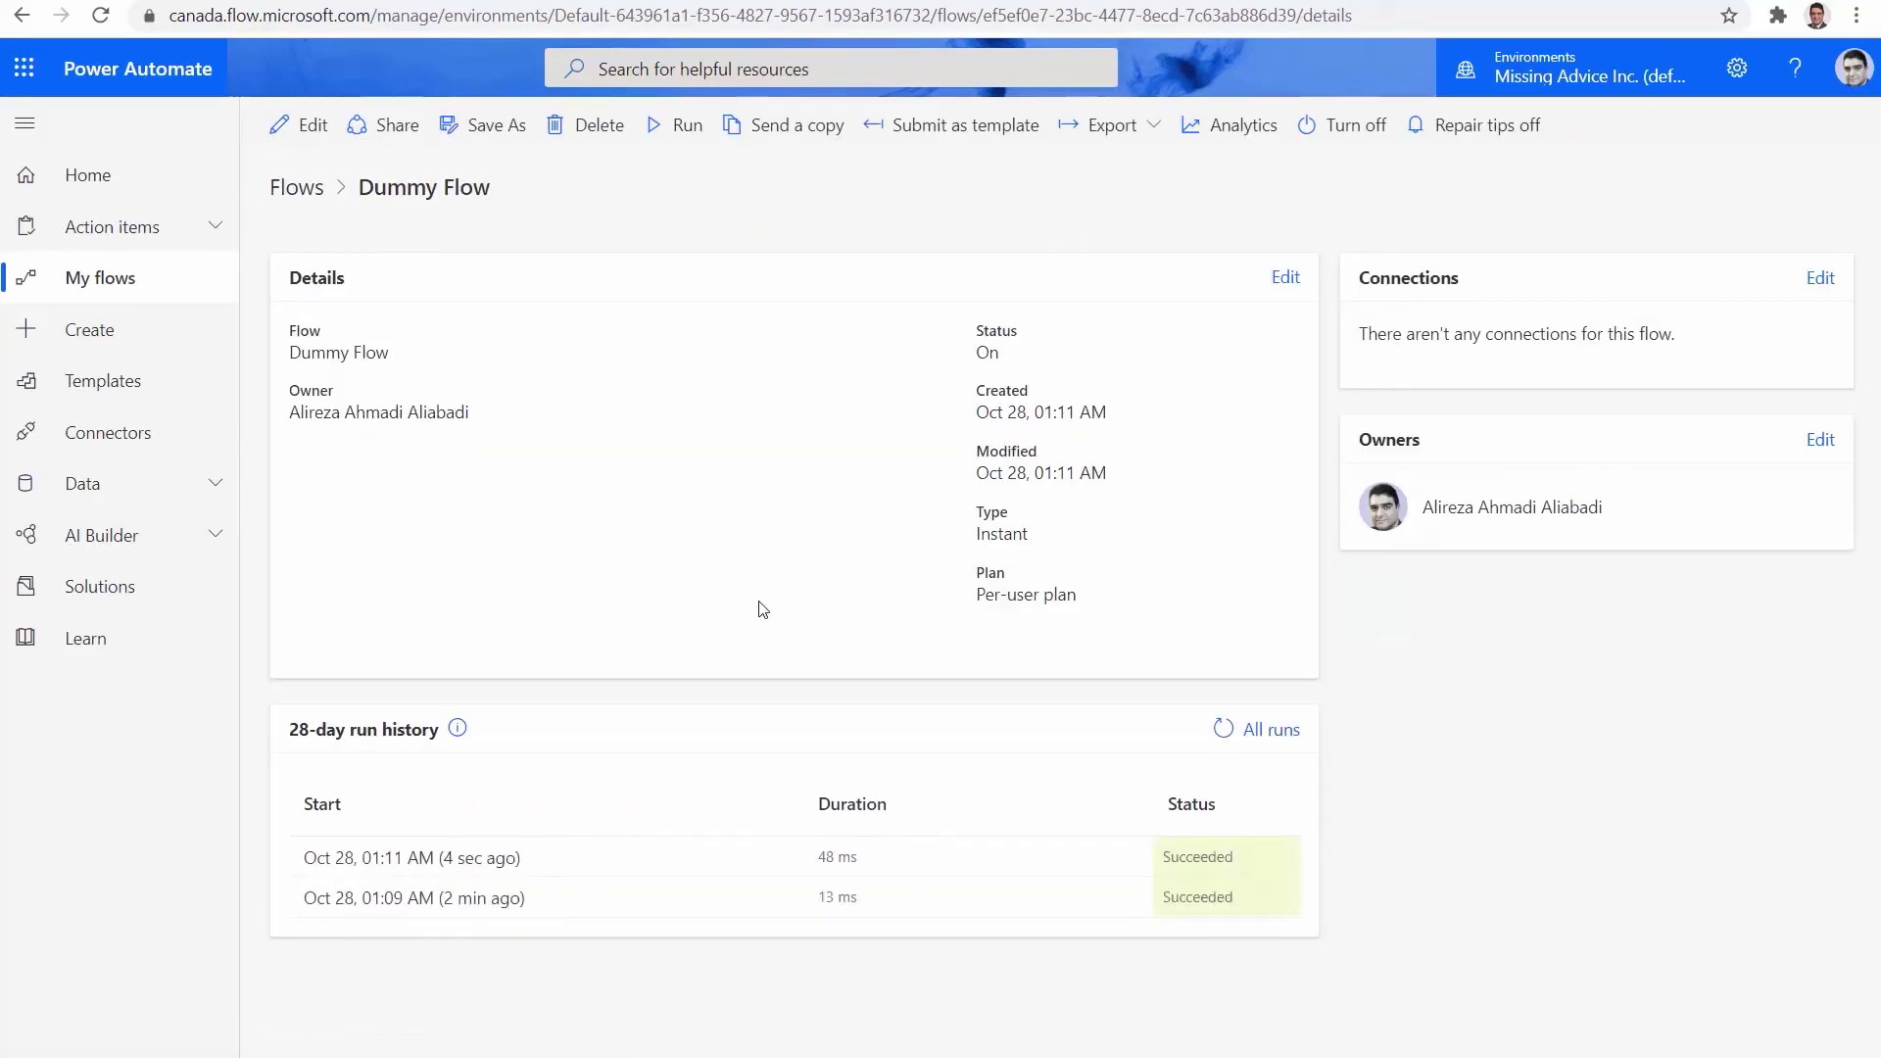
pyautogui.click(391, 858)
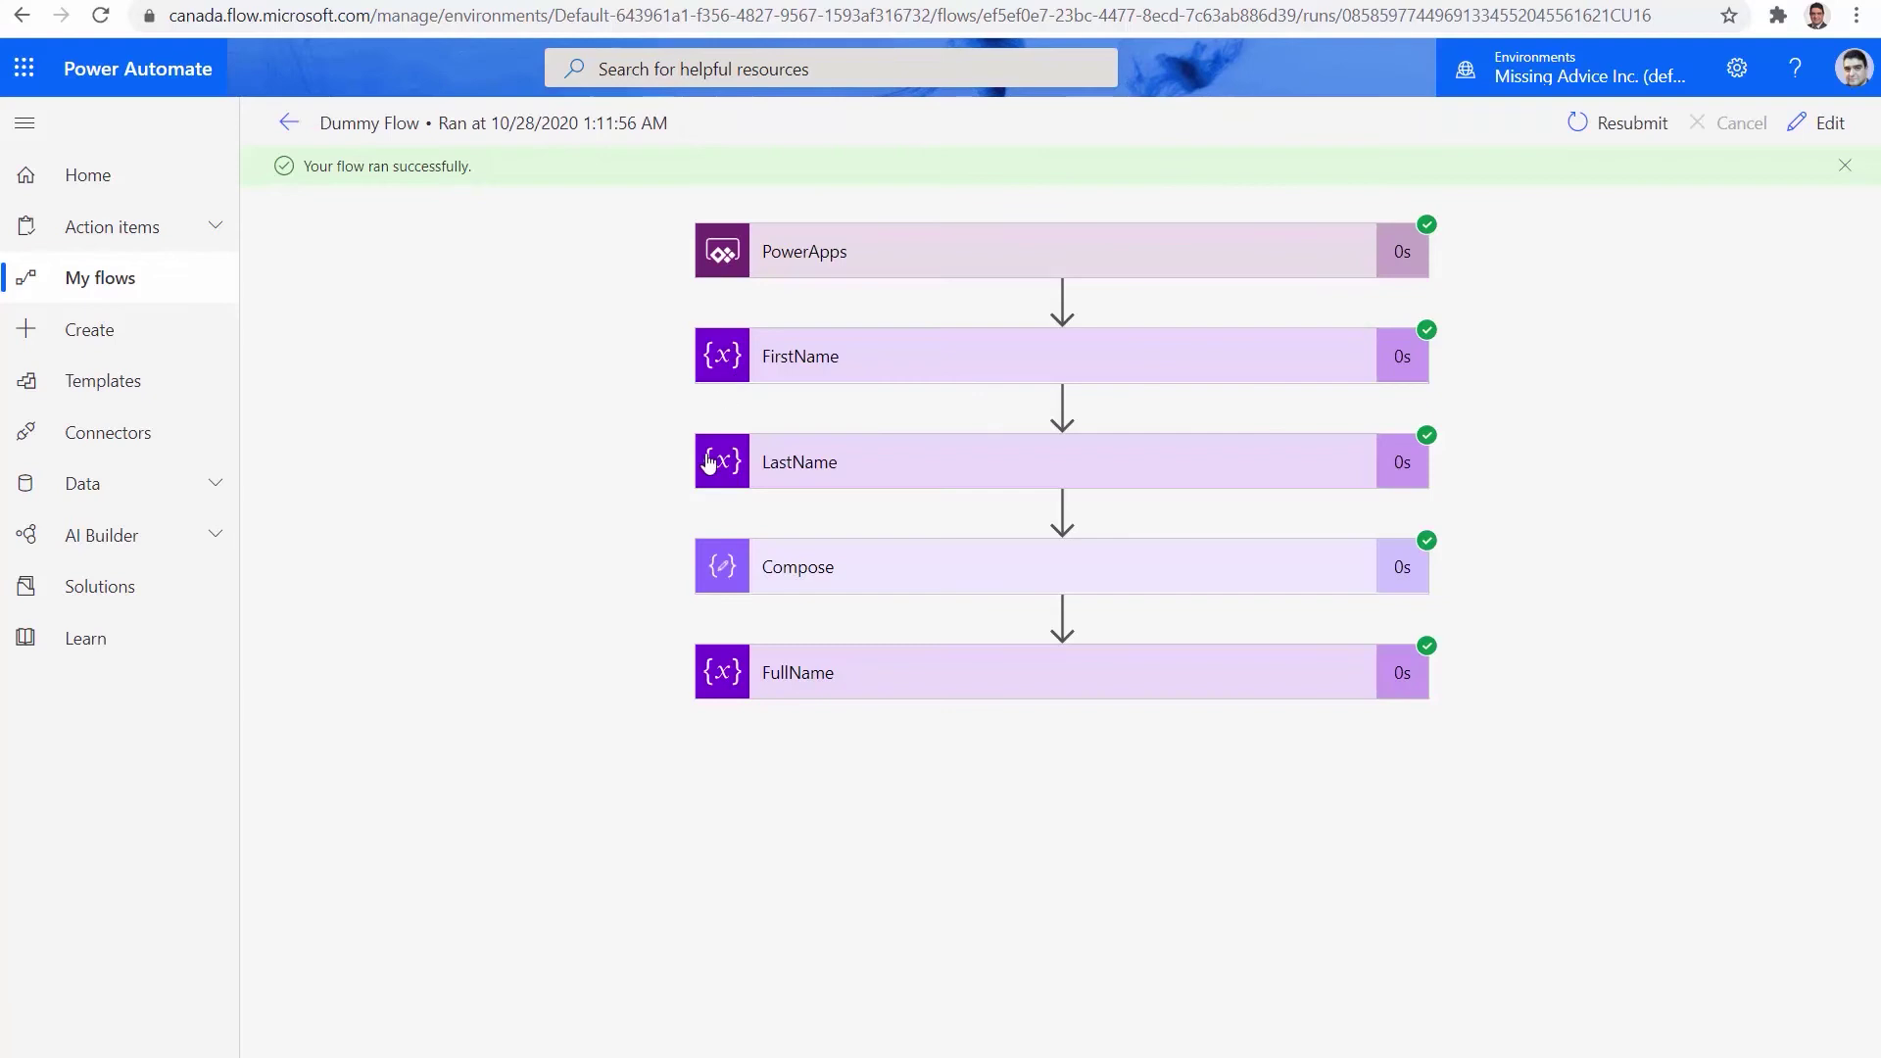
pyautogui.click(999, 673)
pyautogui.scroll(-1, 1118, 1041)
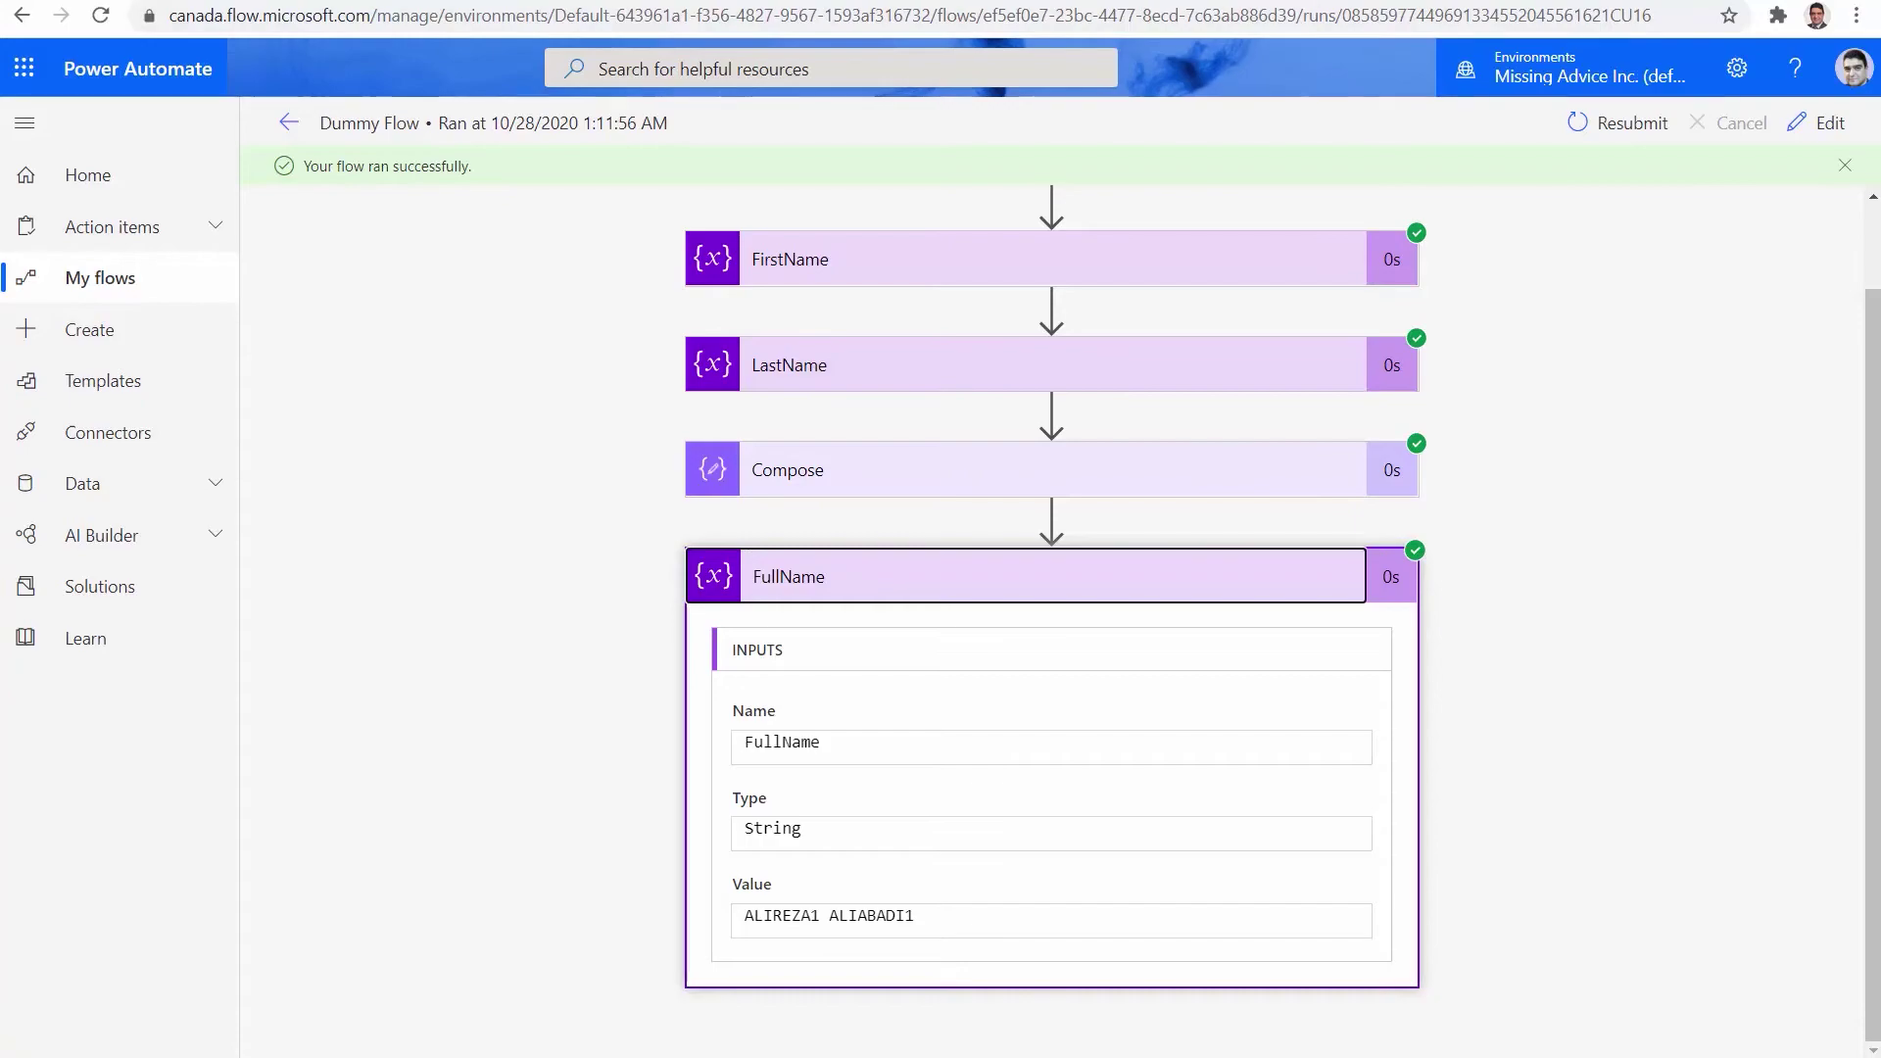
pyautogui.click(676, 2)
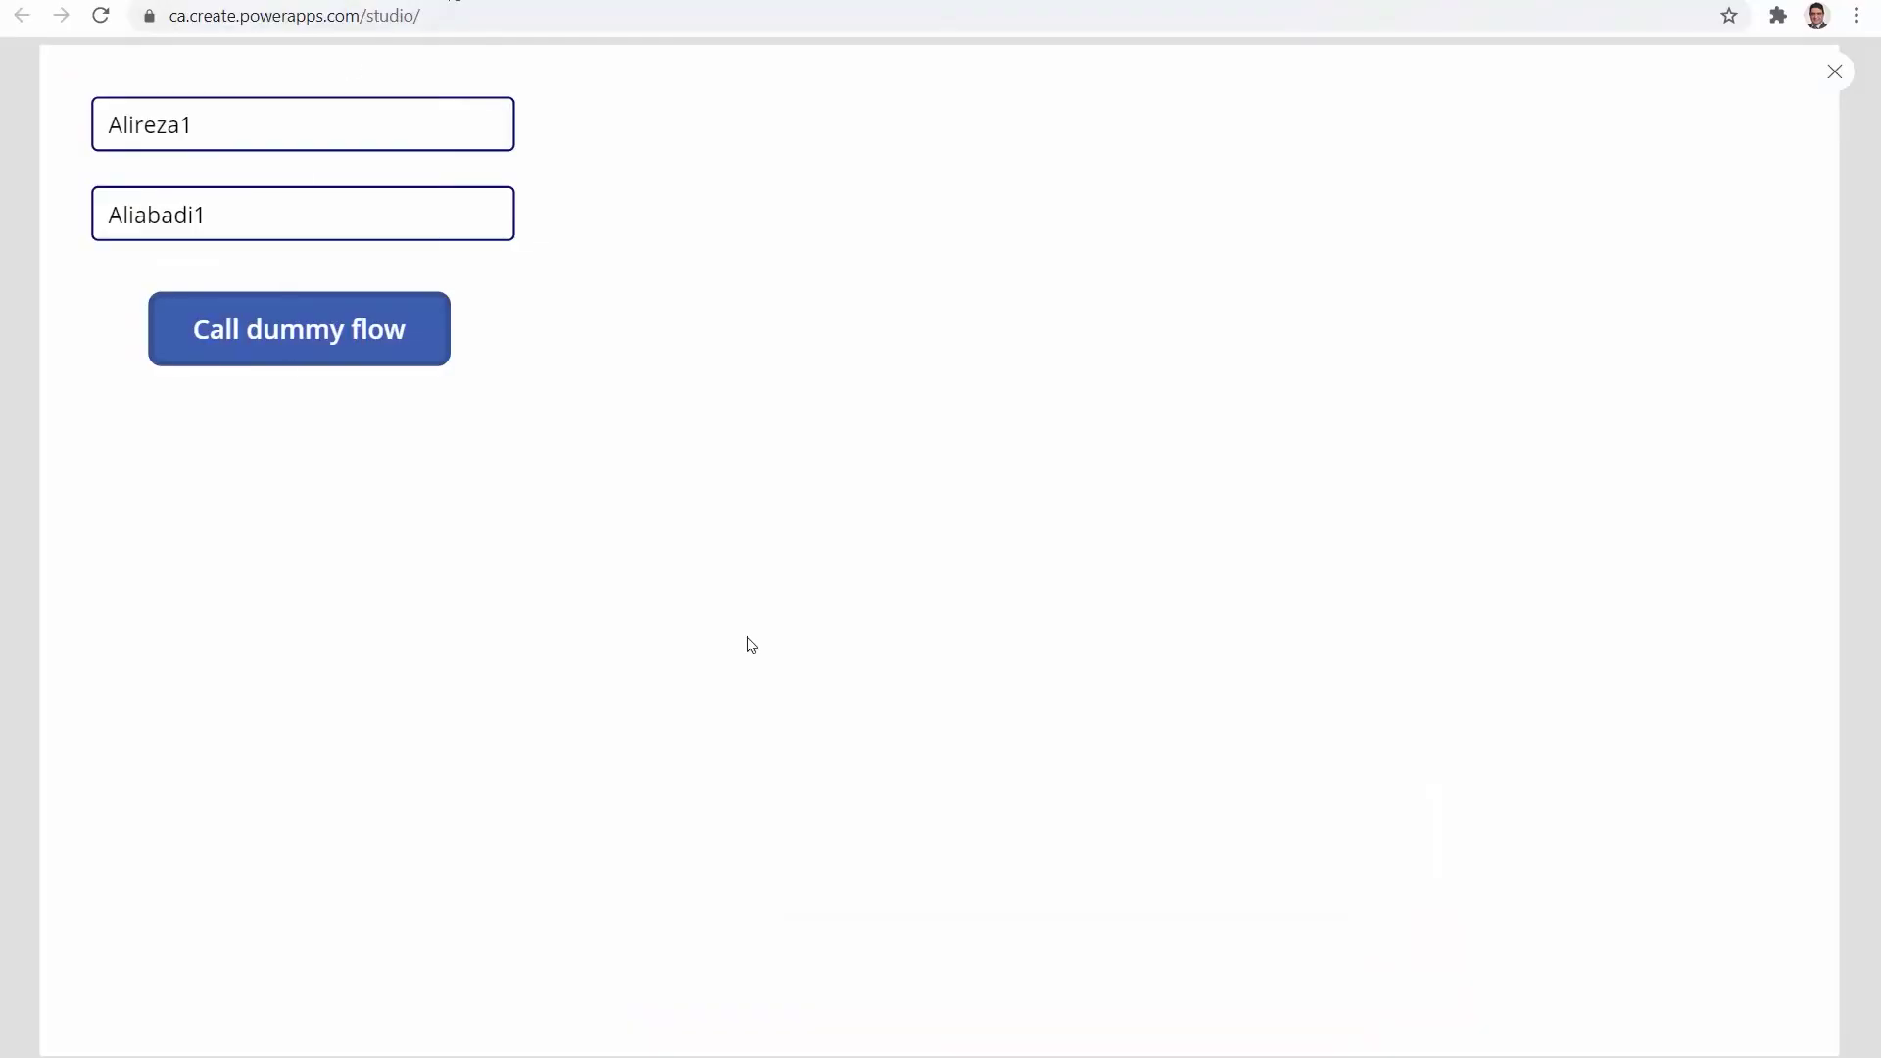
pyautogui.click(181, 2)
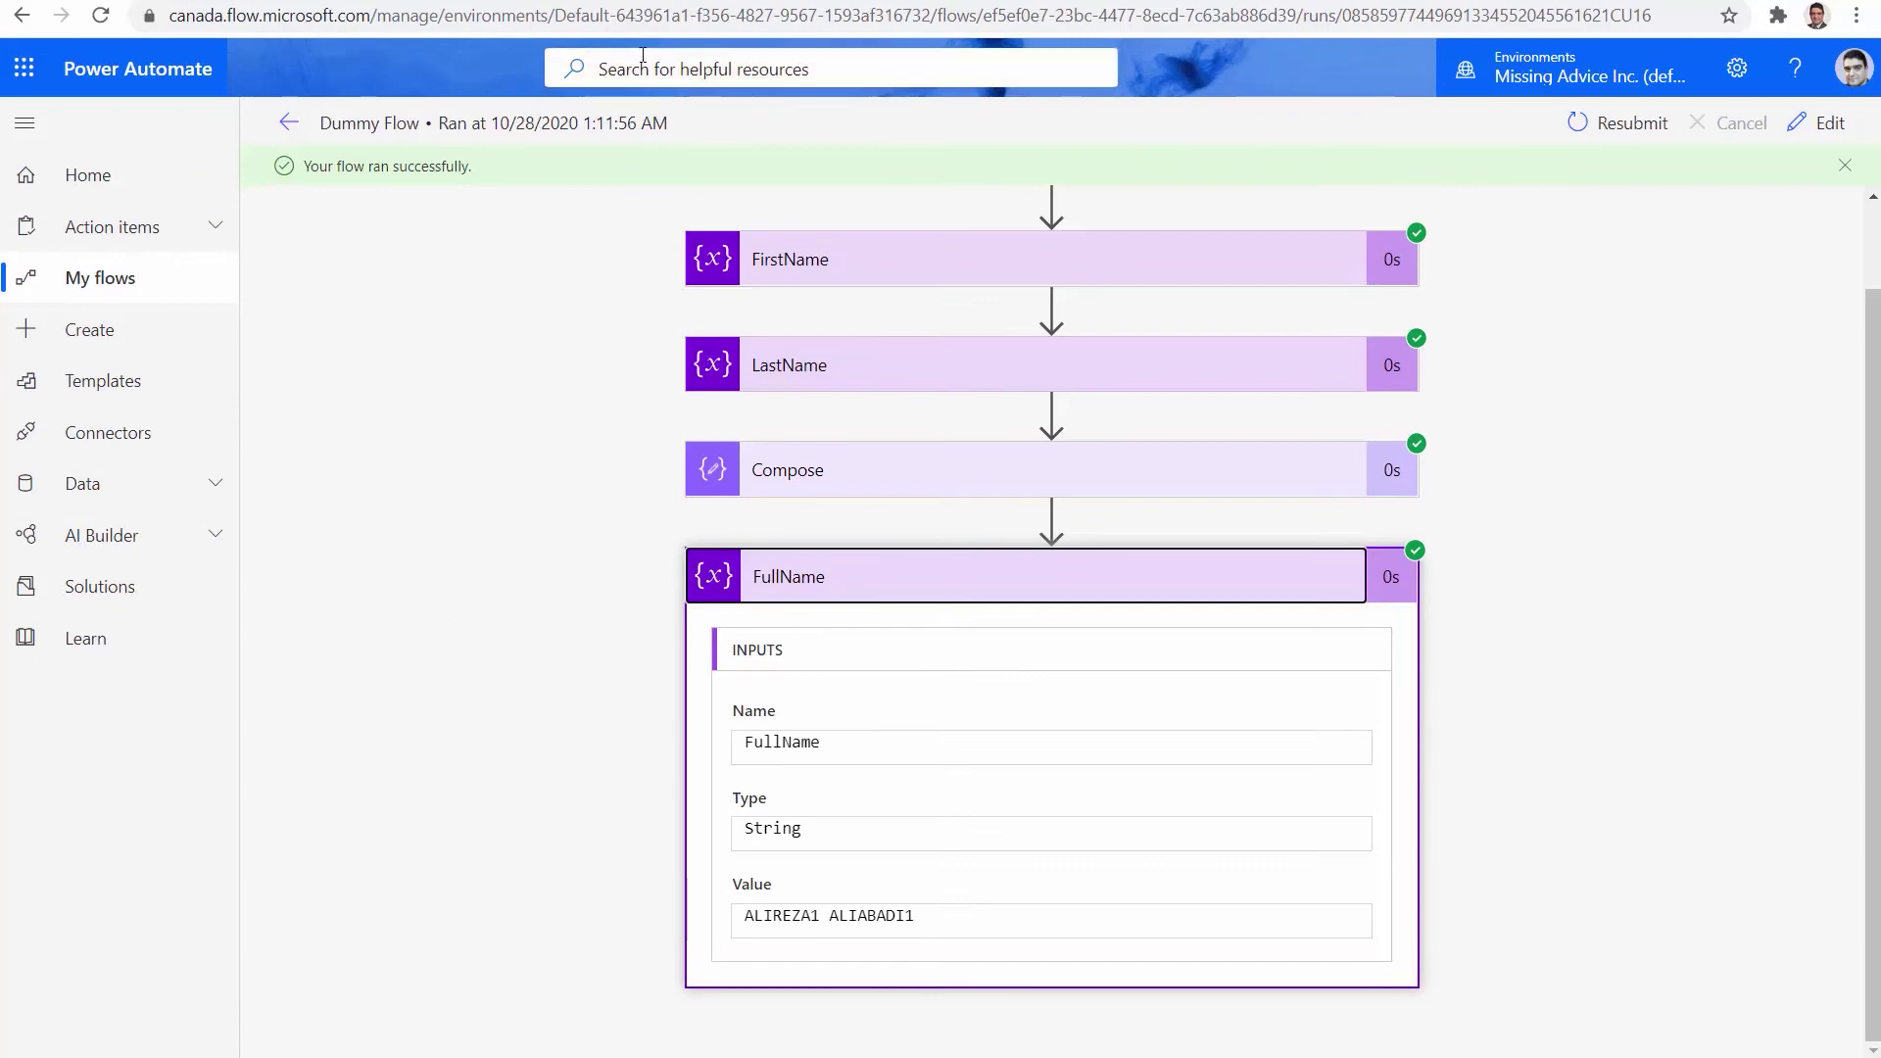
pyautogui.click(681, 2)
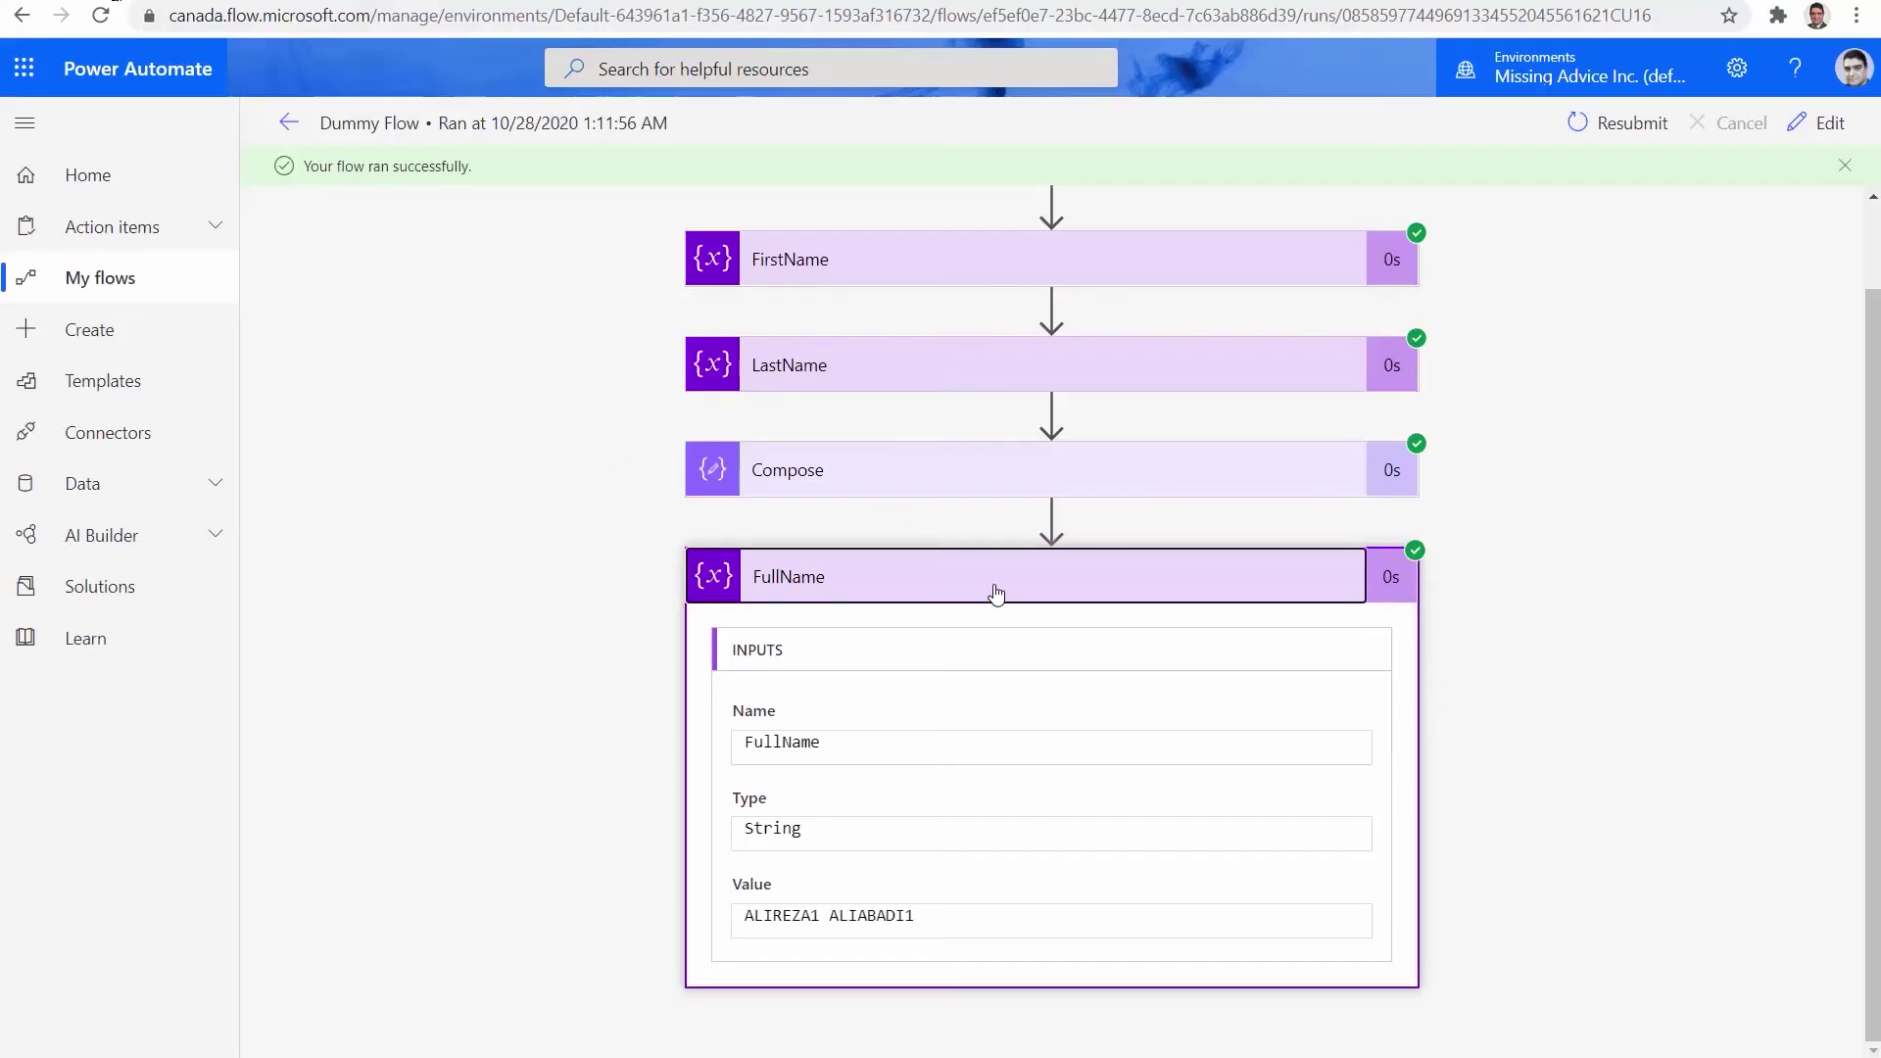
pyautogui.click(996, 591)
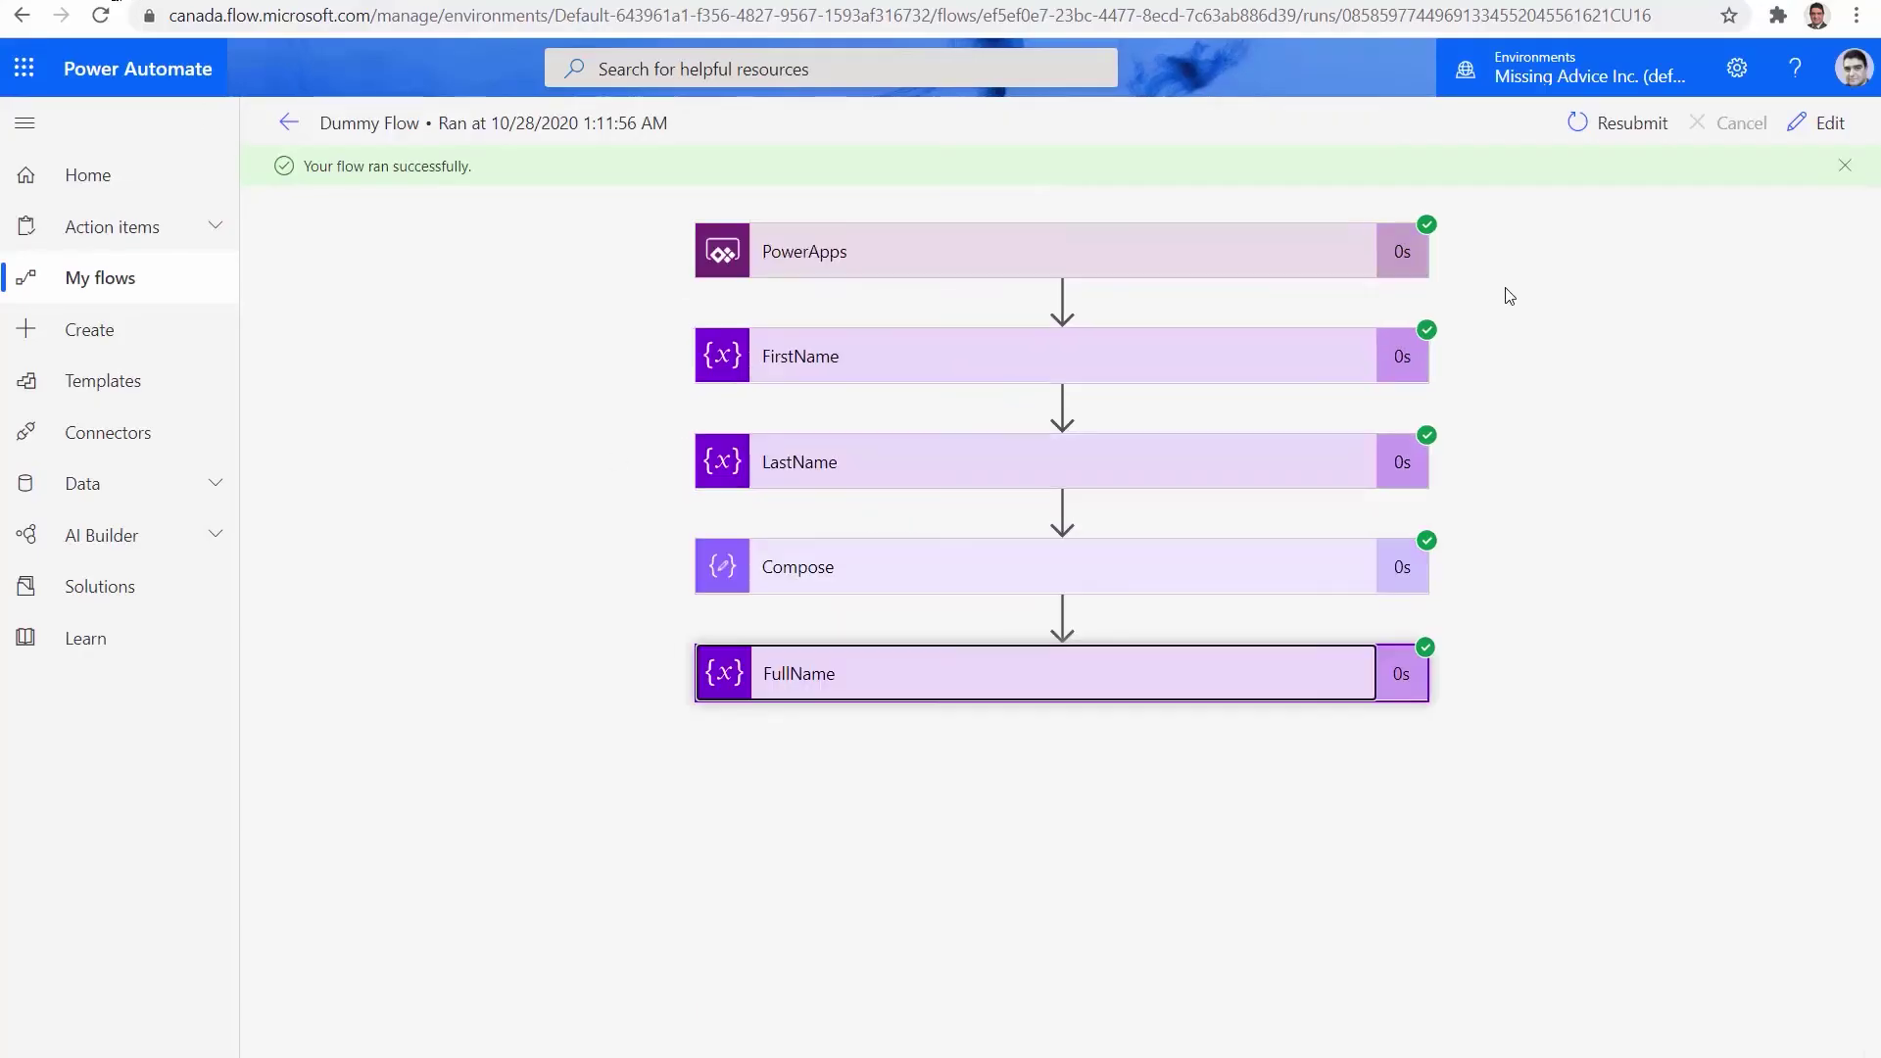
# Step: Add an Office 365 Outlook Send an email (V2) step after FullName
pyautogui.click(1819, 122)
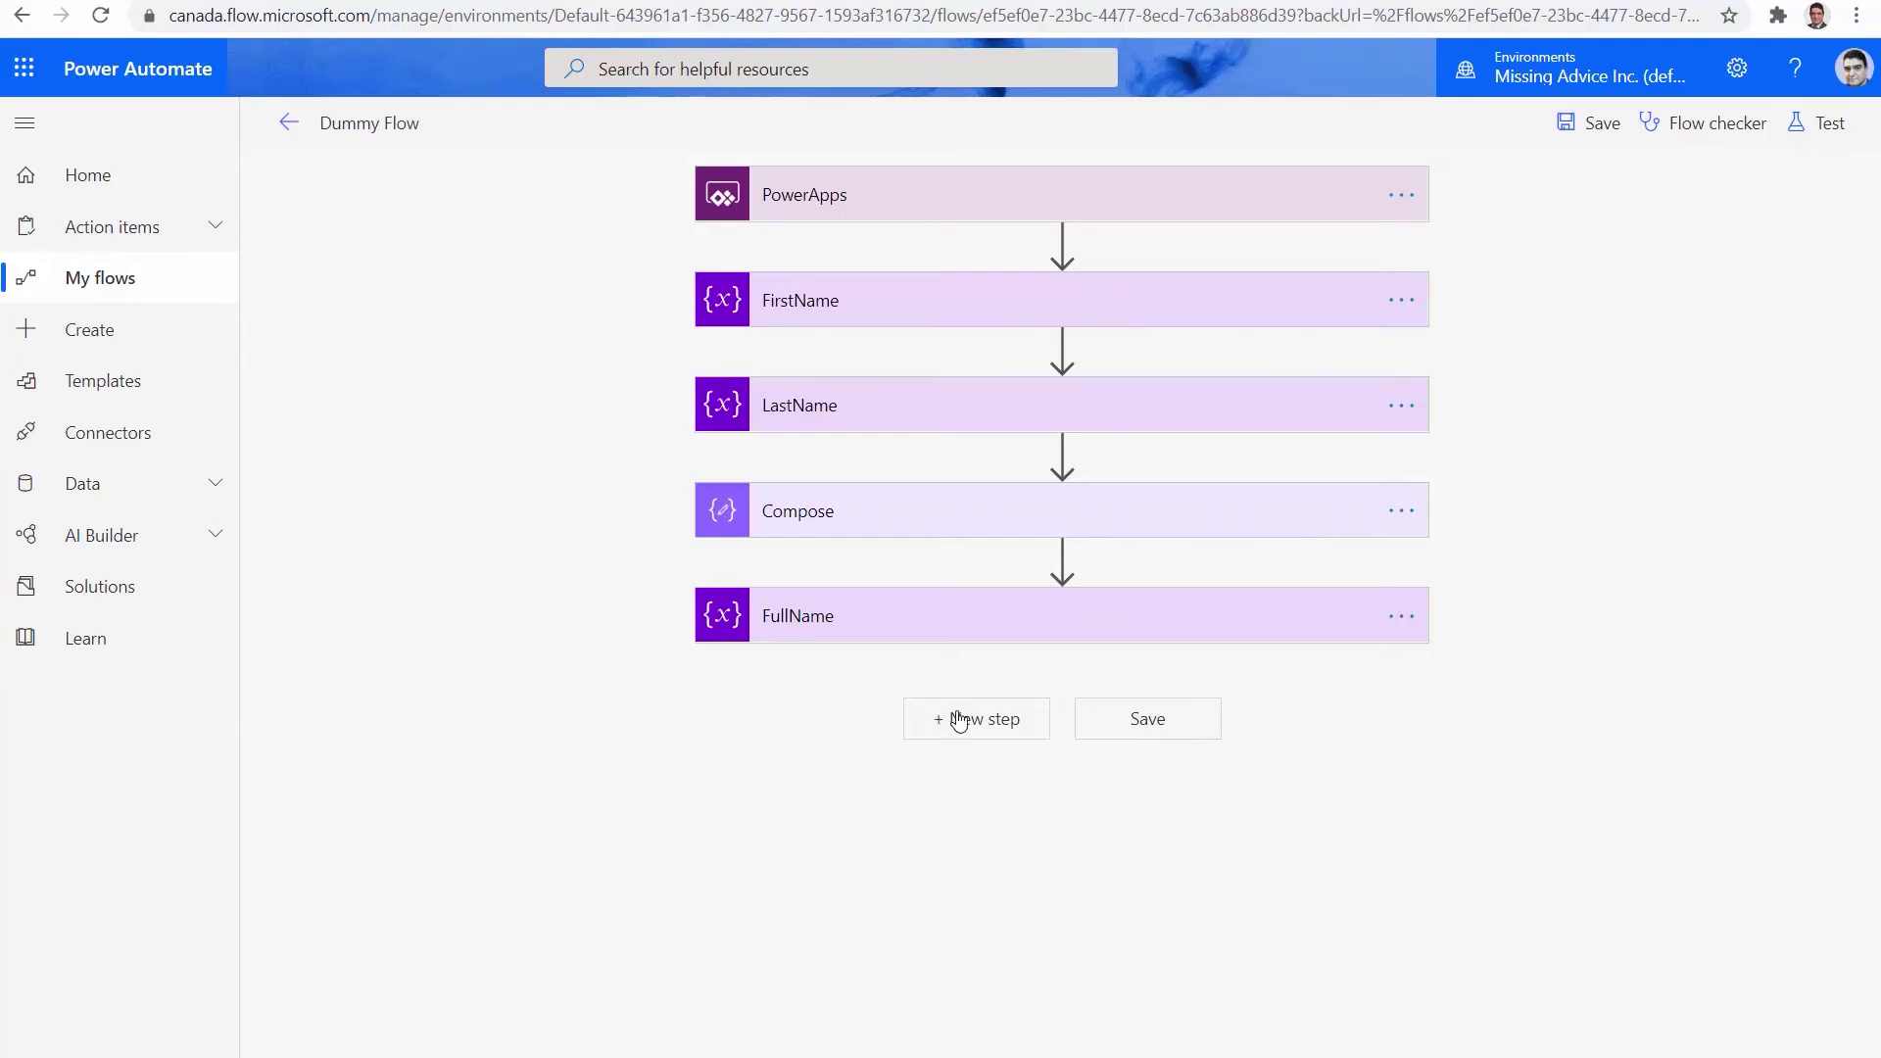
pyautogui.click(960, 720)
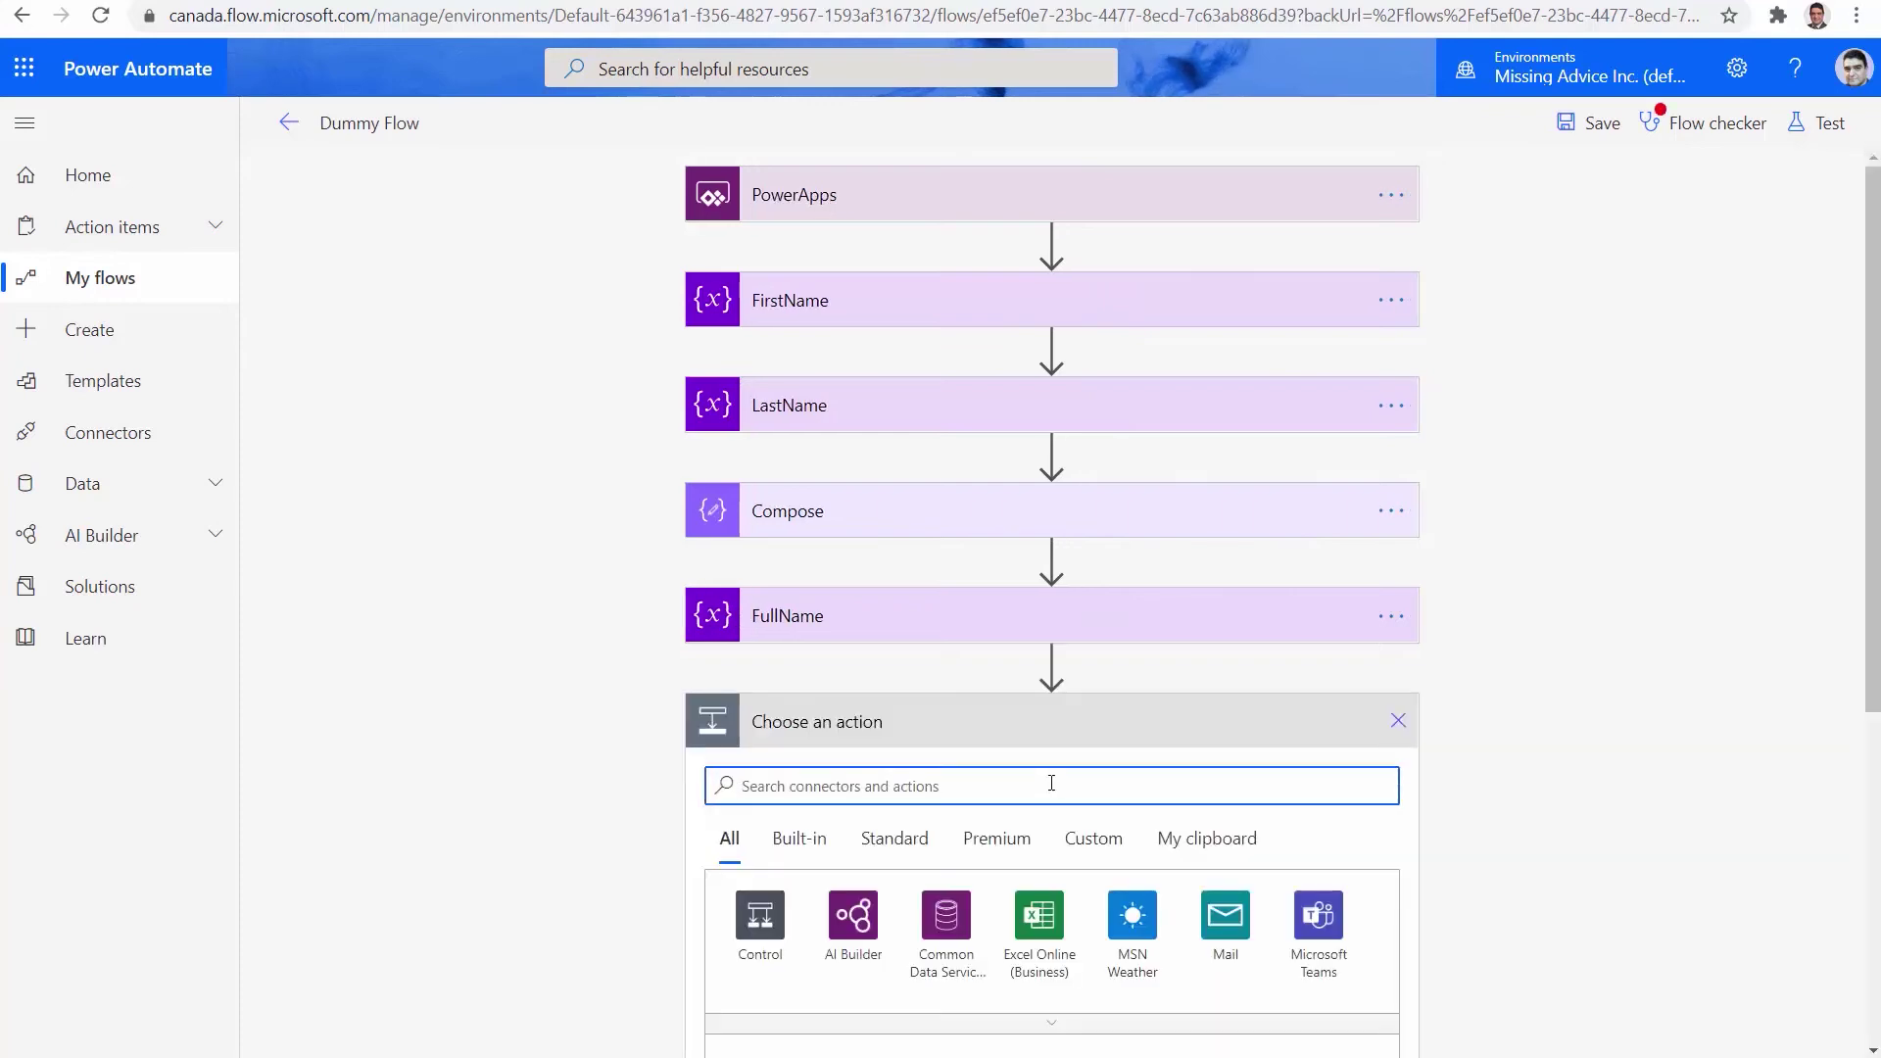
pyautogui.write('Send')
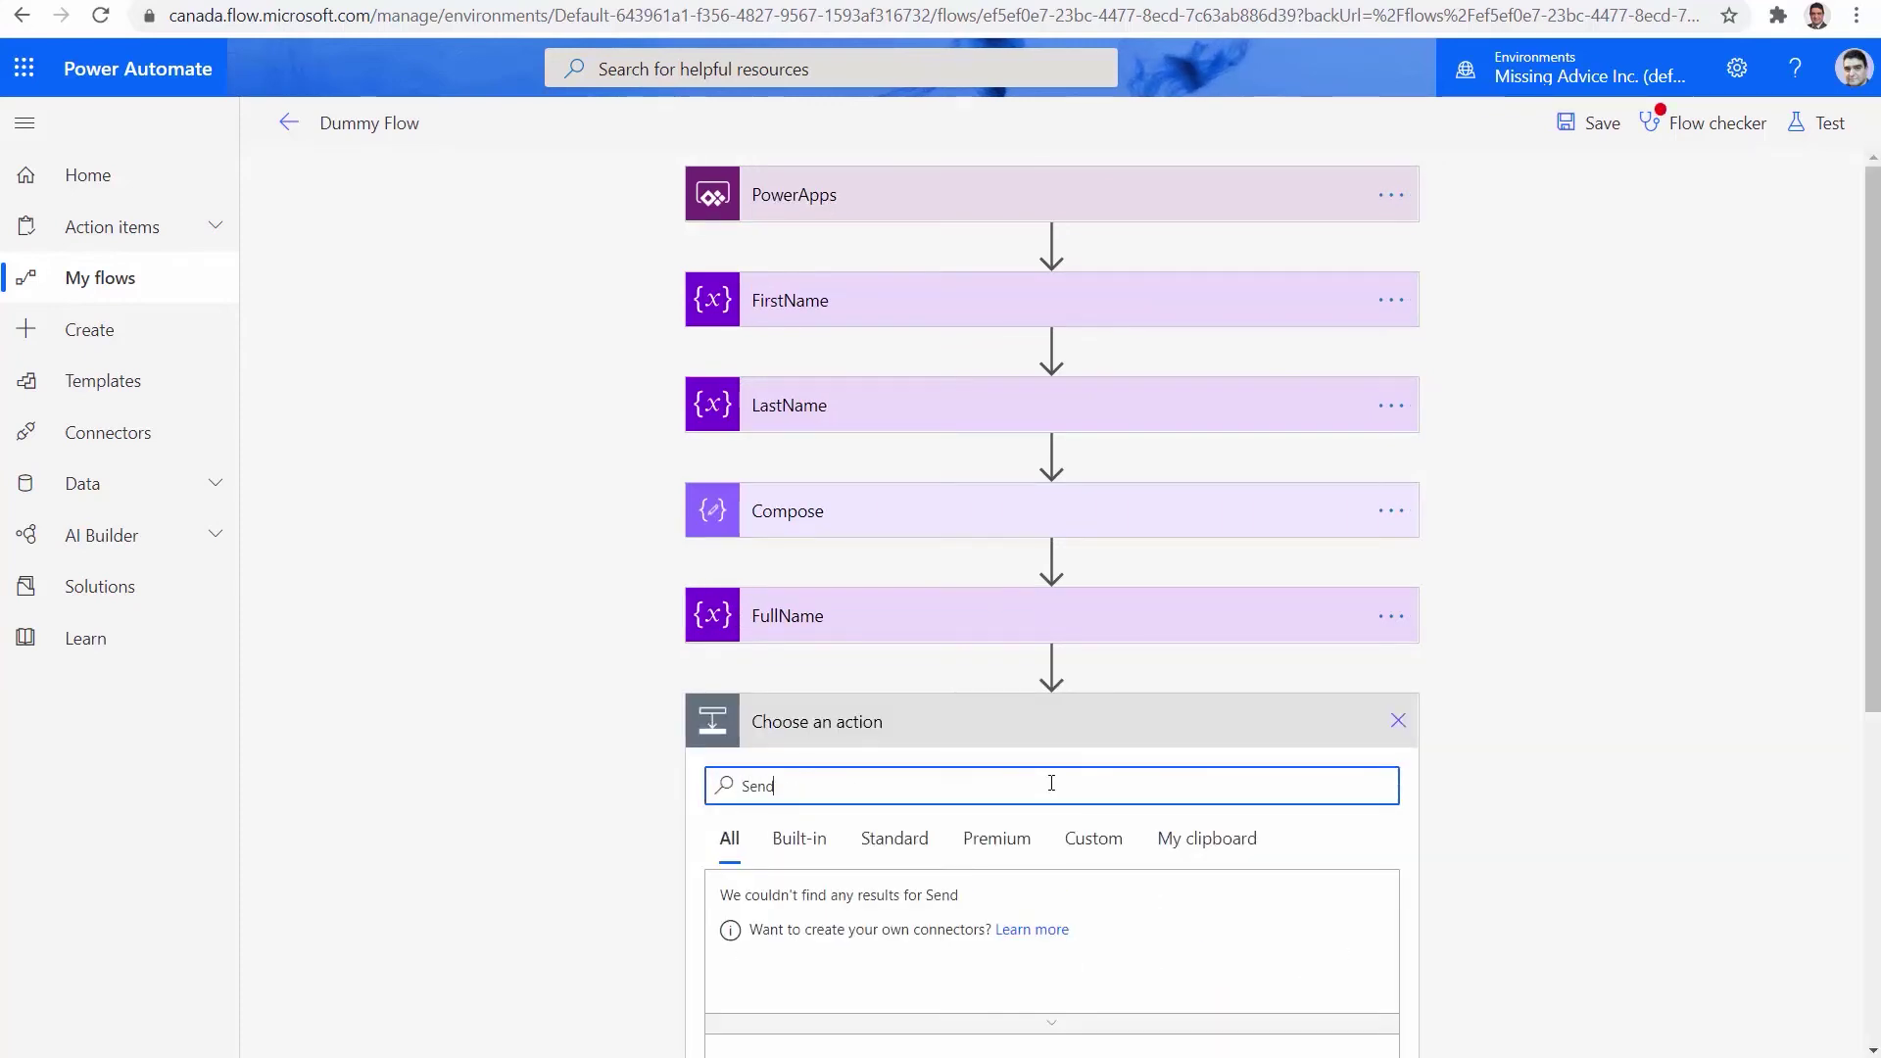
pyautogui.write(' email')
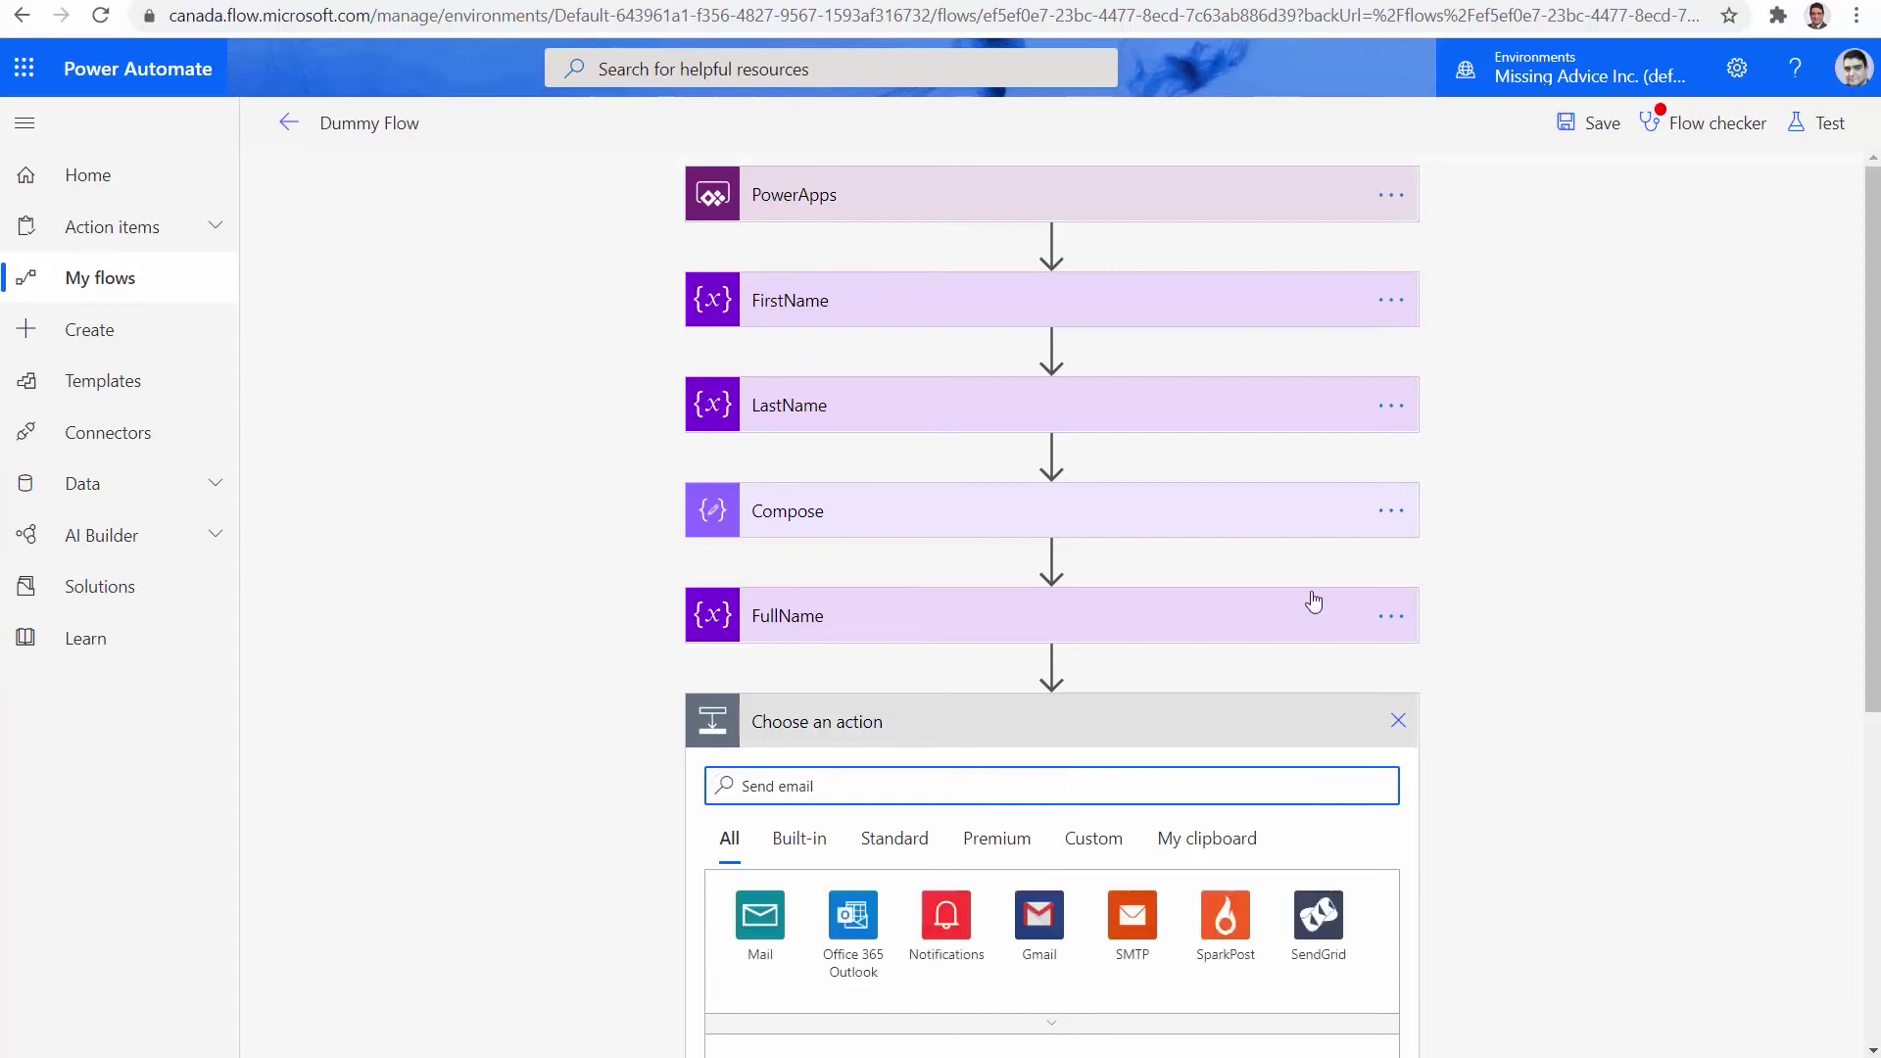
pyautogui.scroll(-4, 1600, 748)
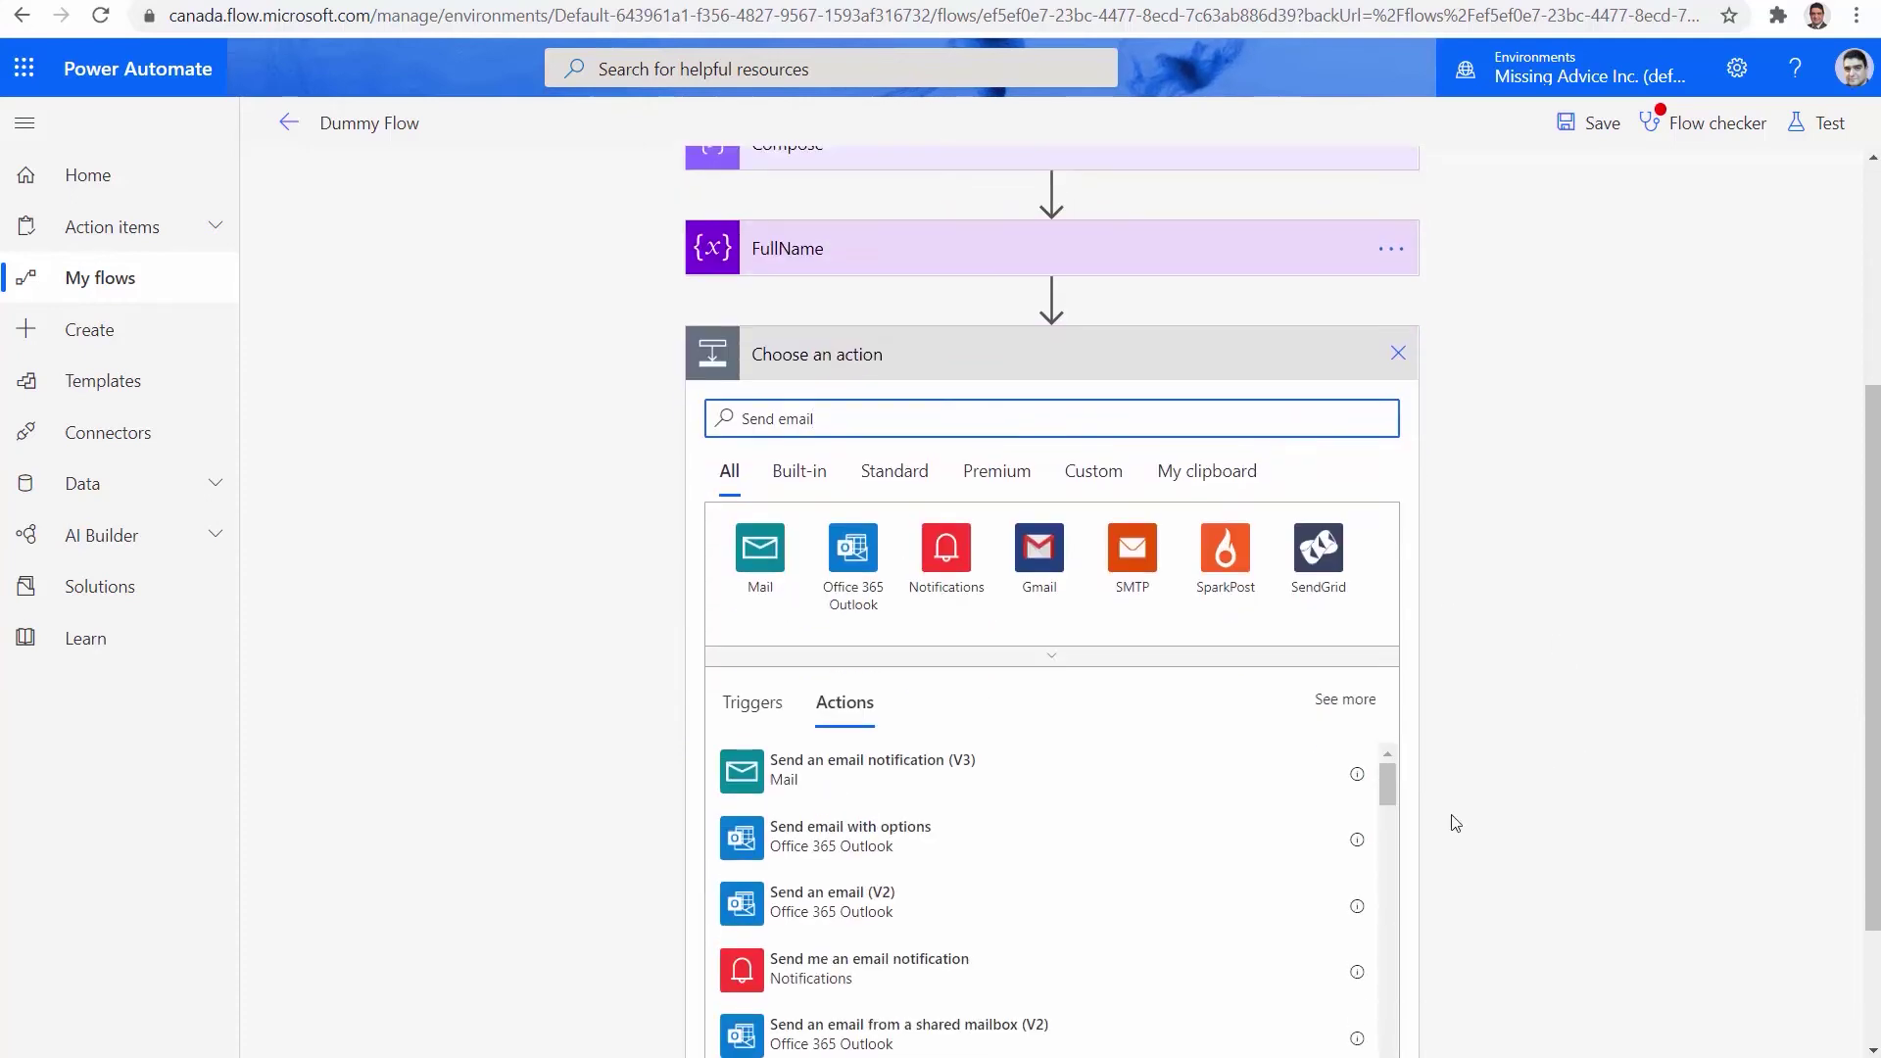
pyautogui.click(838, 911)
pyautogui.press('Return')
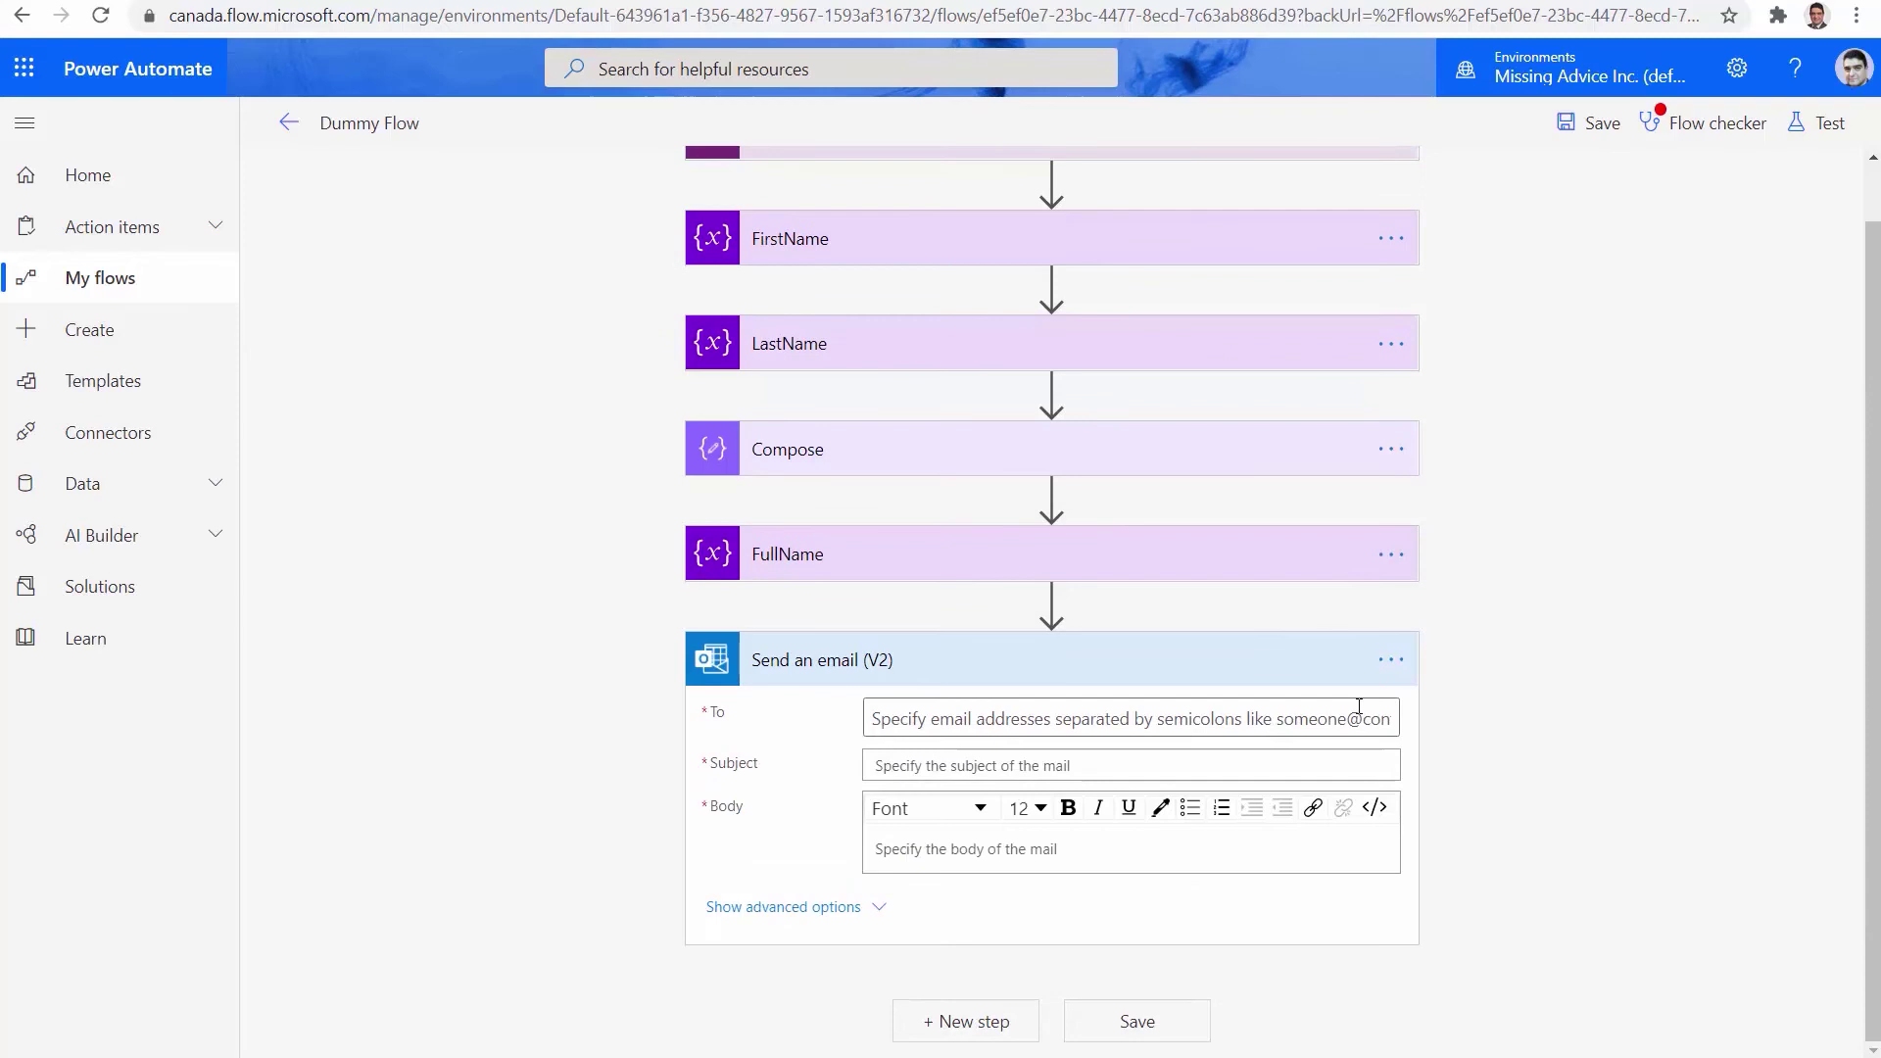
# Step: Fill the recipient, subject 'Someone pushed the button', body 'That person is' plus FullName, then save
pyautogui.click(991, 716)
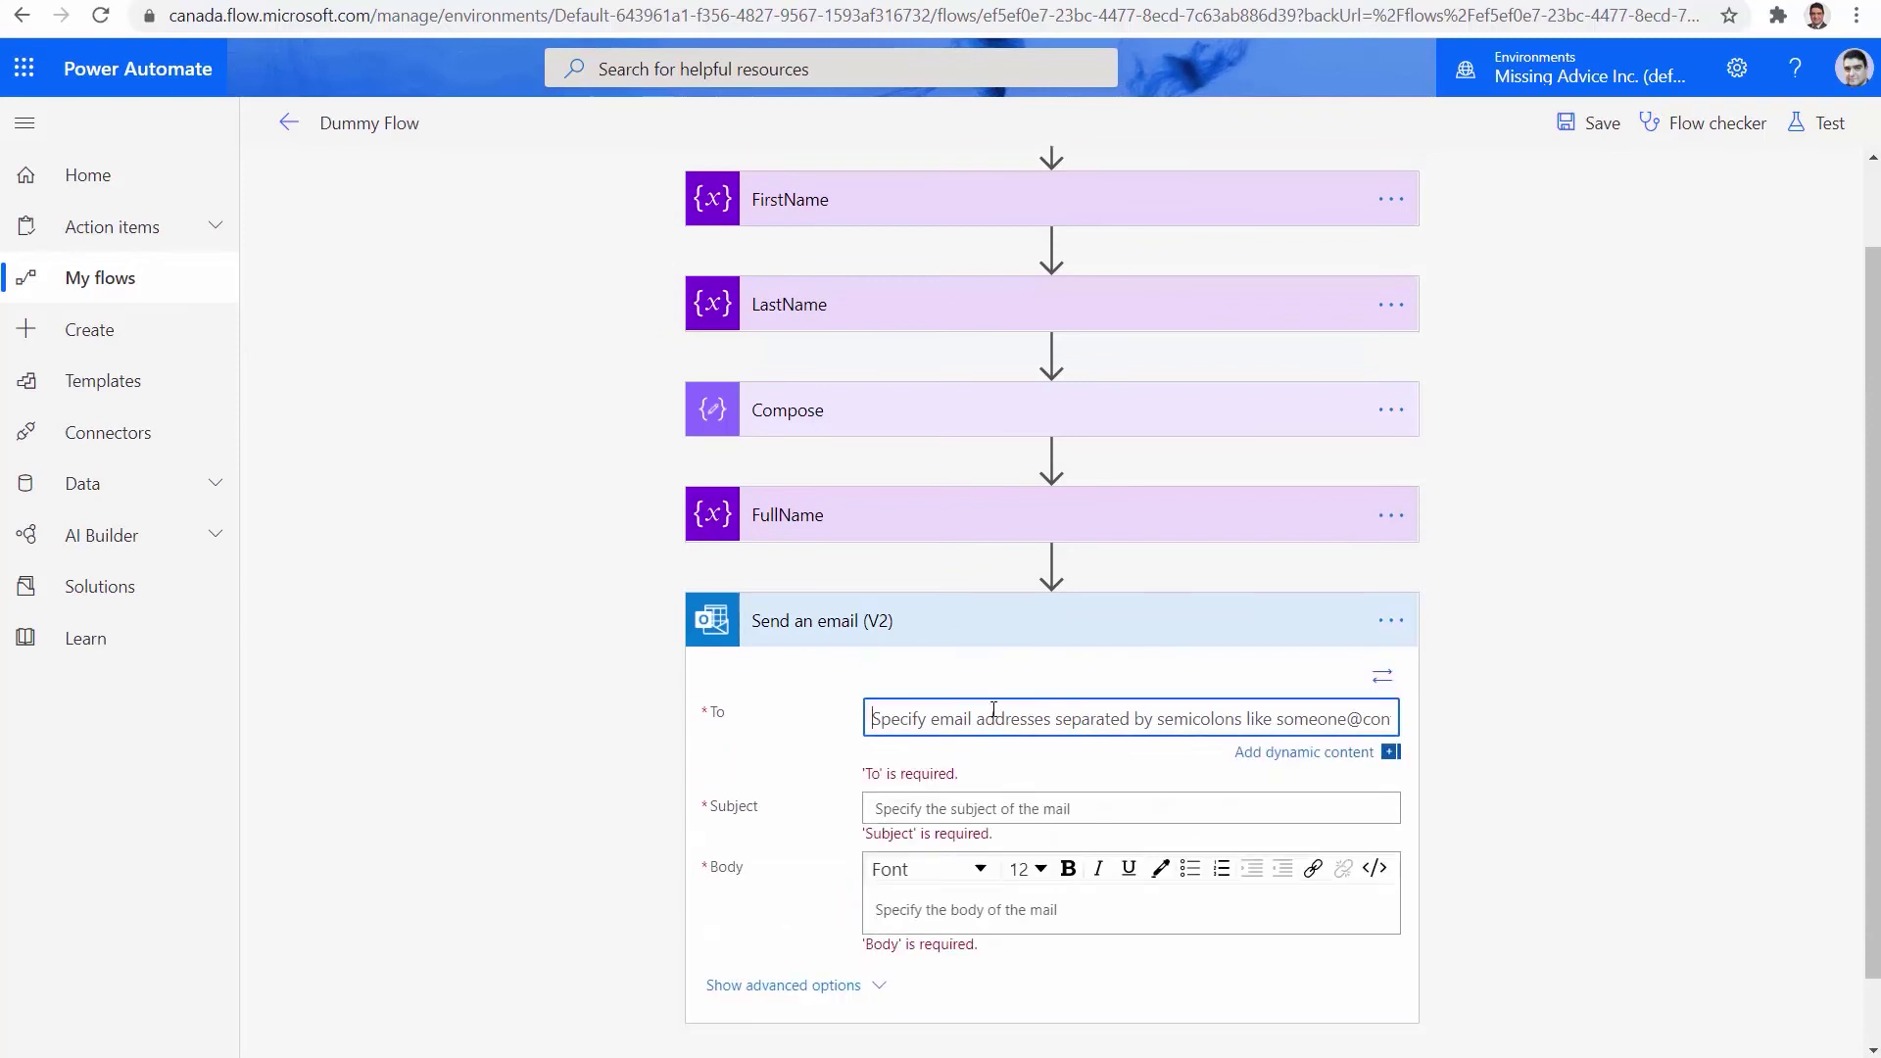
pyautogui.write('Alireza Ahmadi Aliabadi')
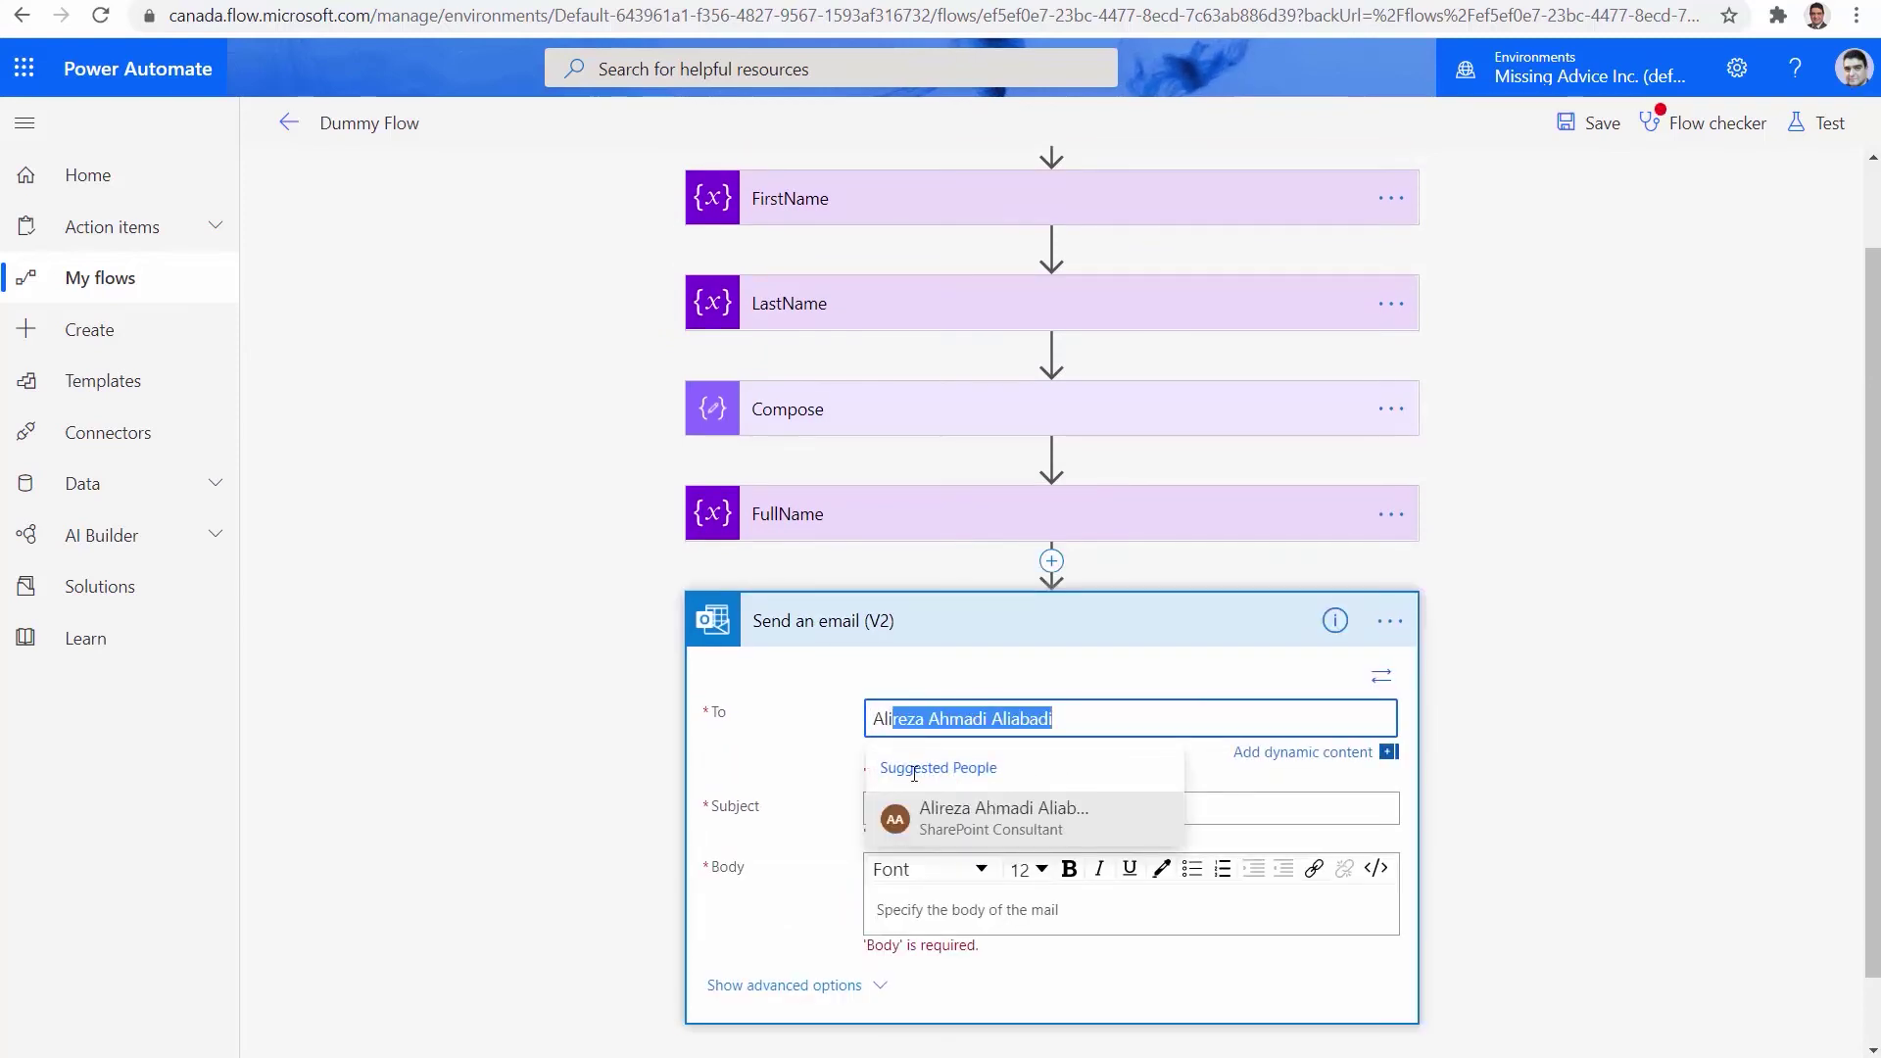
pyautogui.click(943, 821)
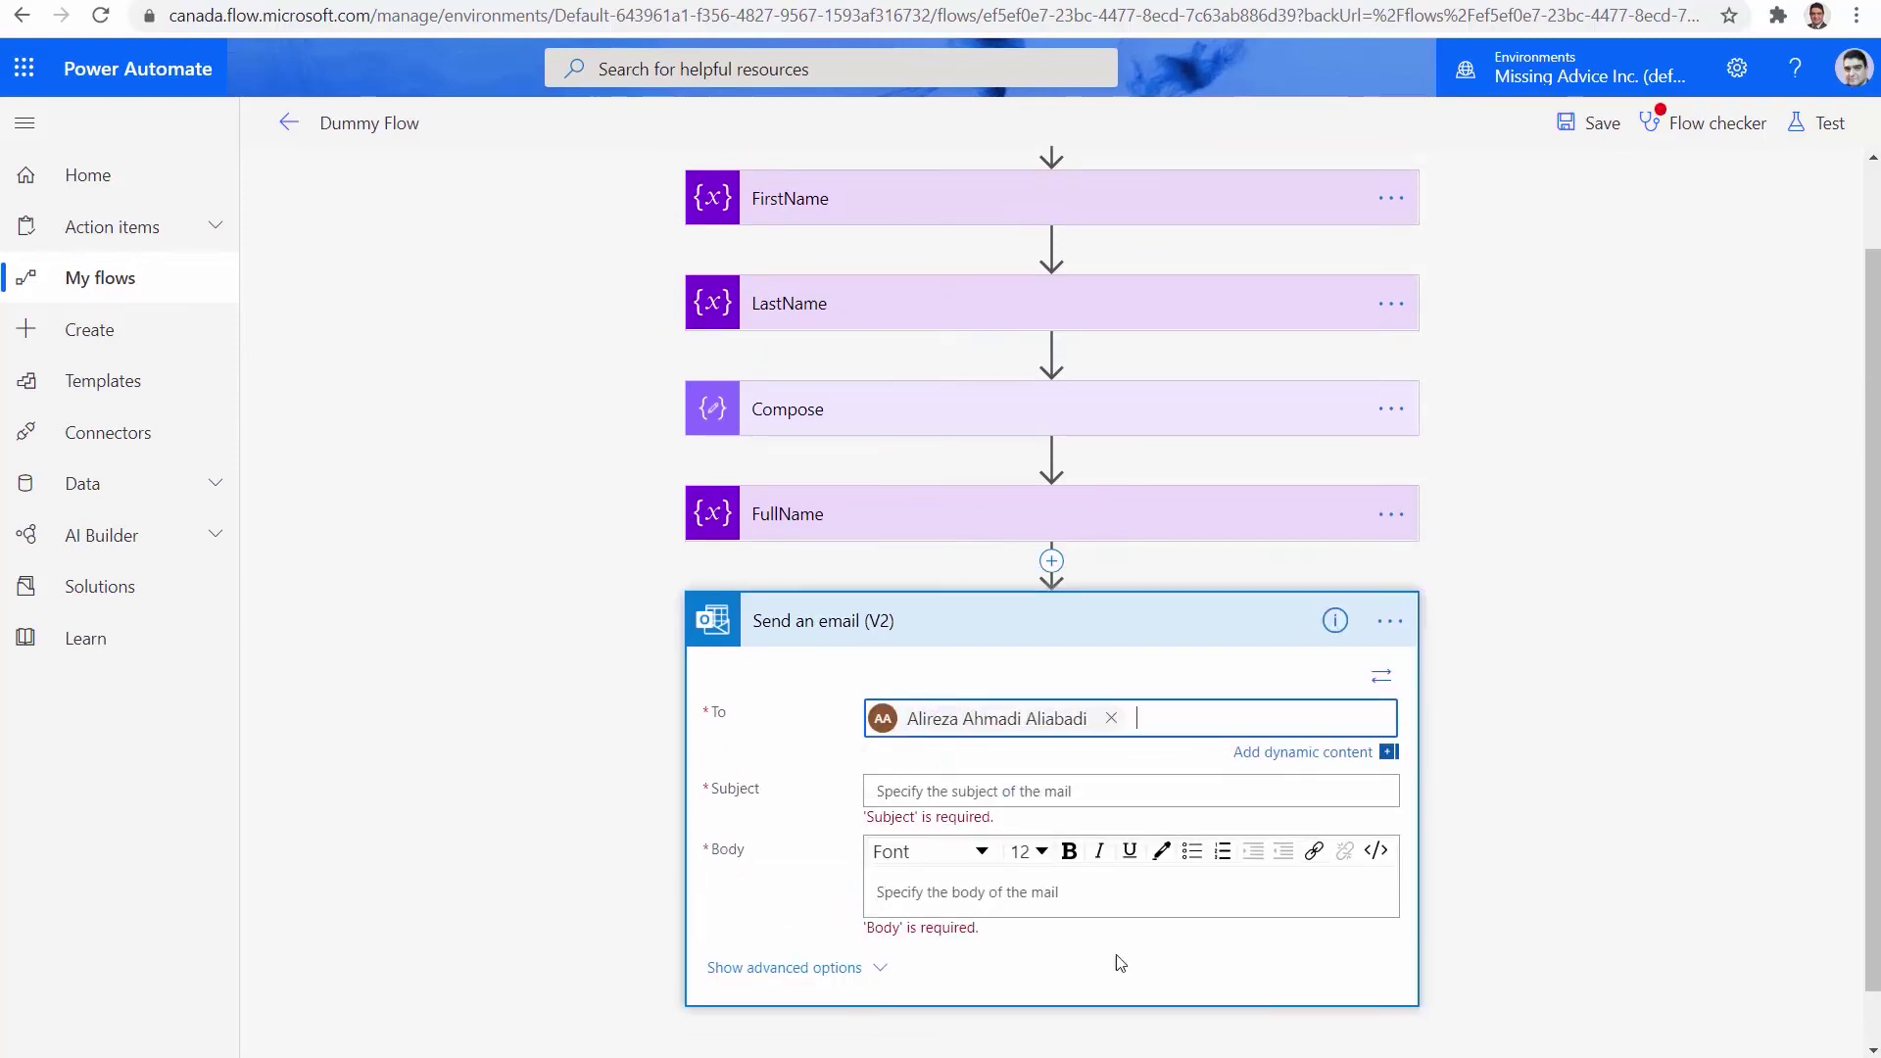
pyautogui.click(974, 799)
pyautogui.write('Some')
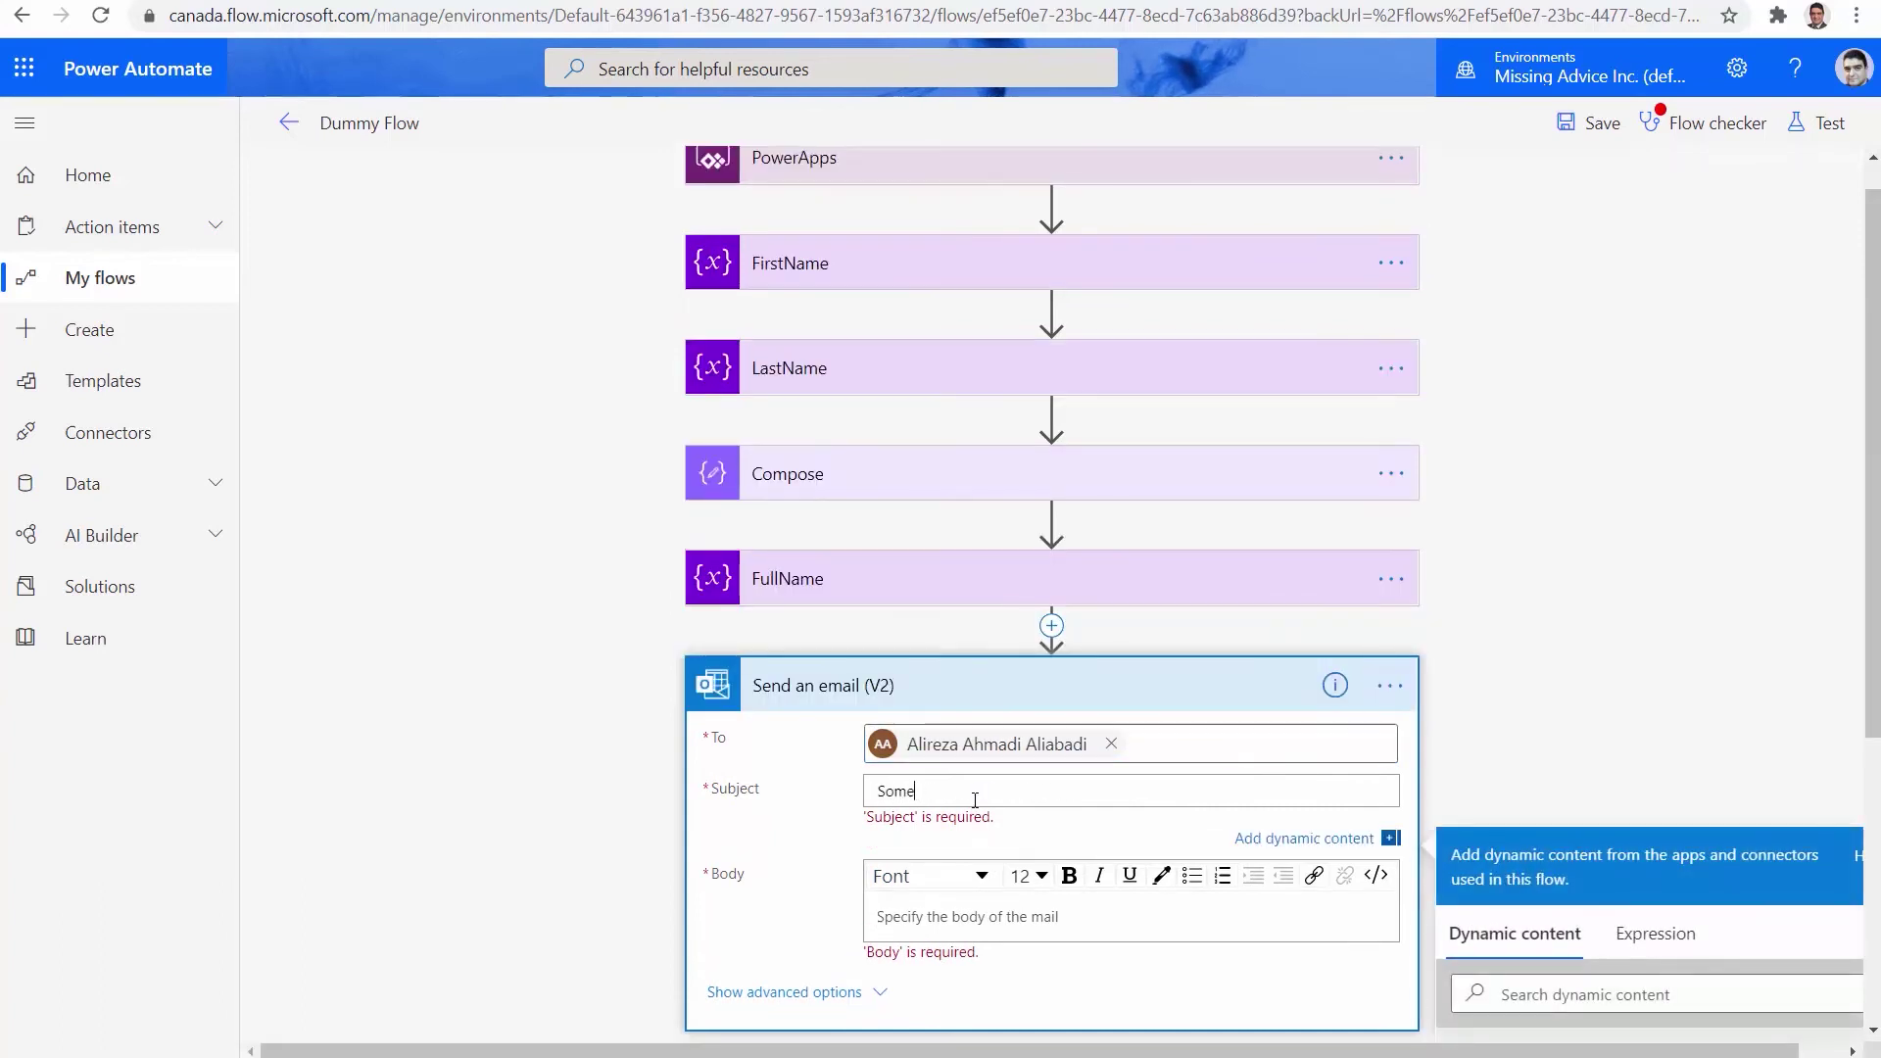
pyautogui.write('one pushe')
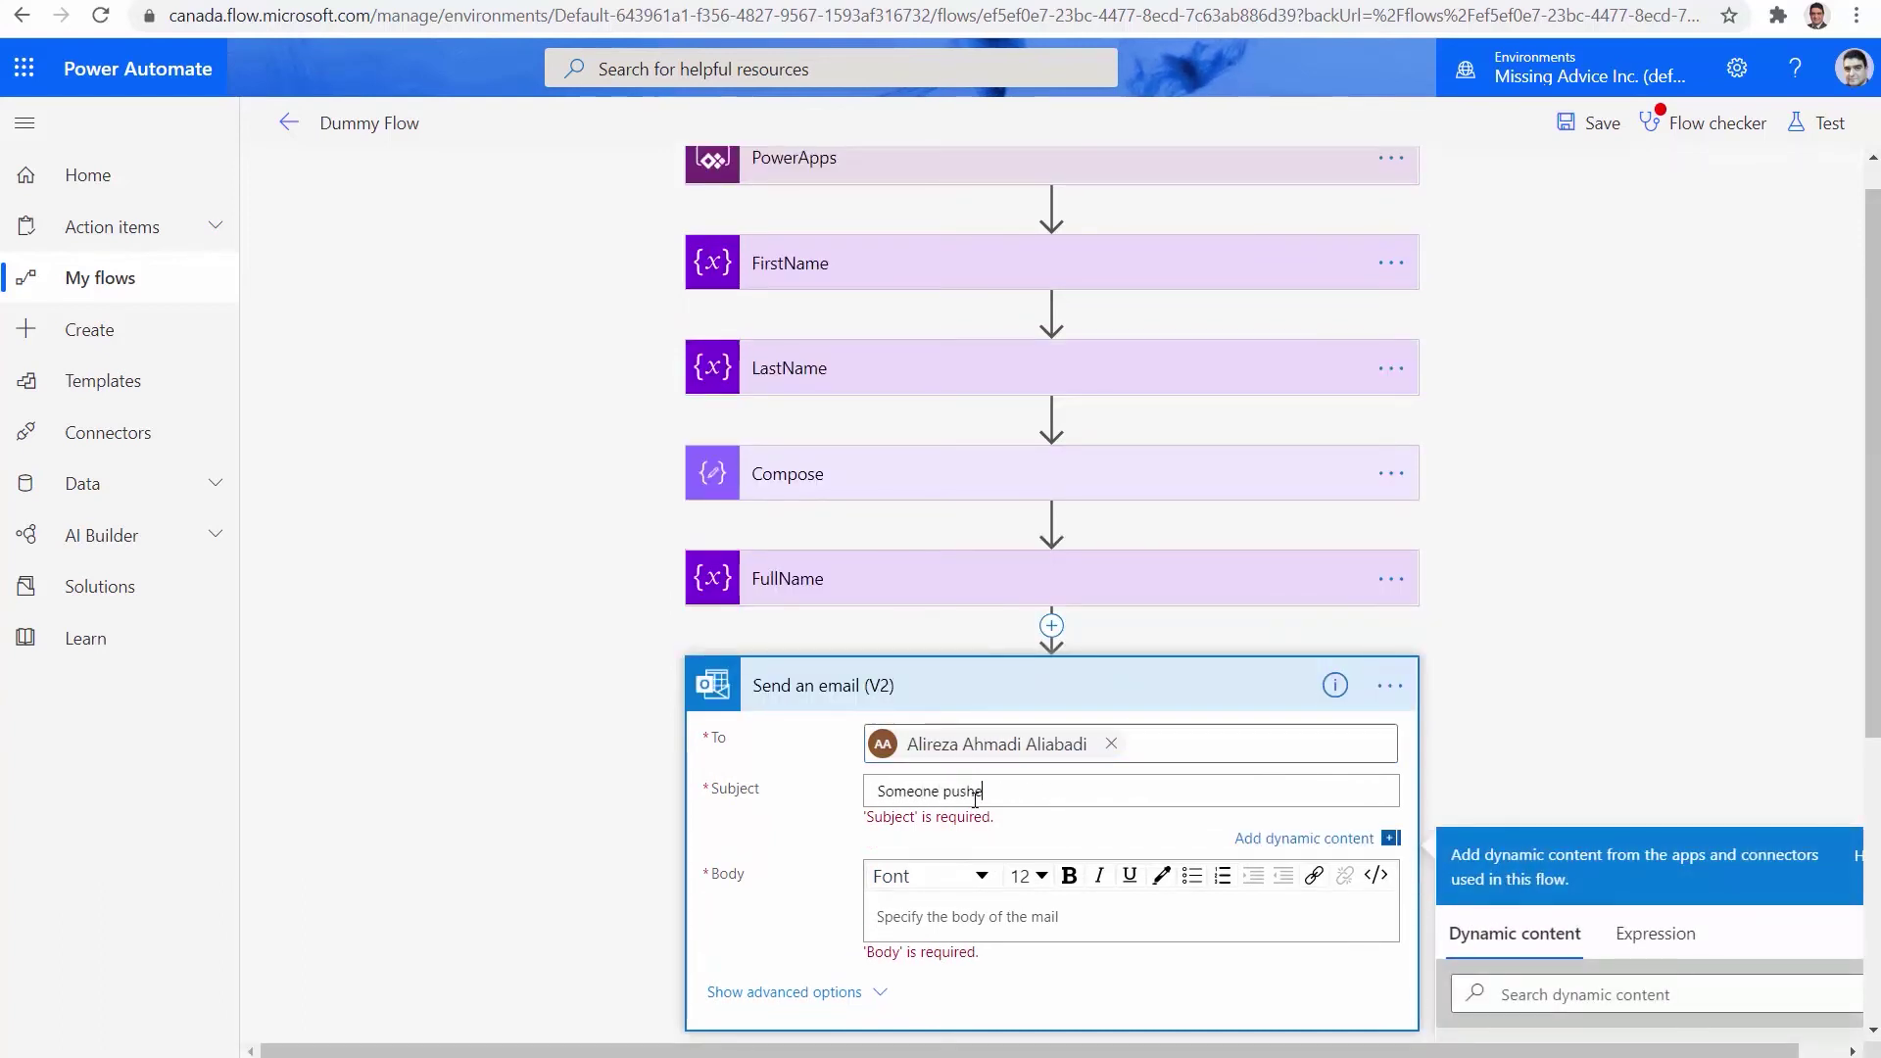
pyautogui.write('d the button')
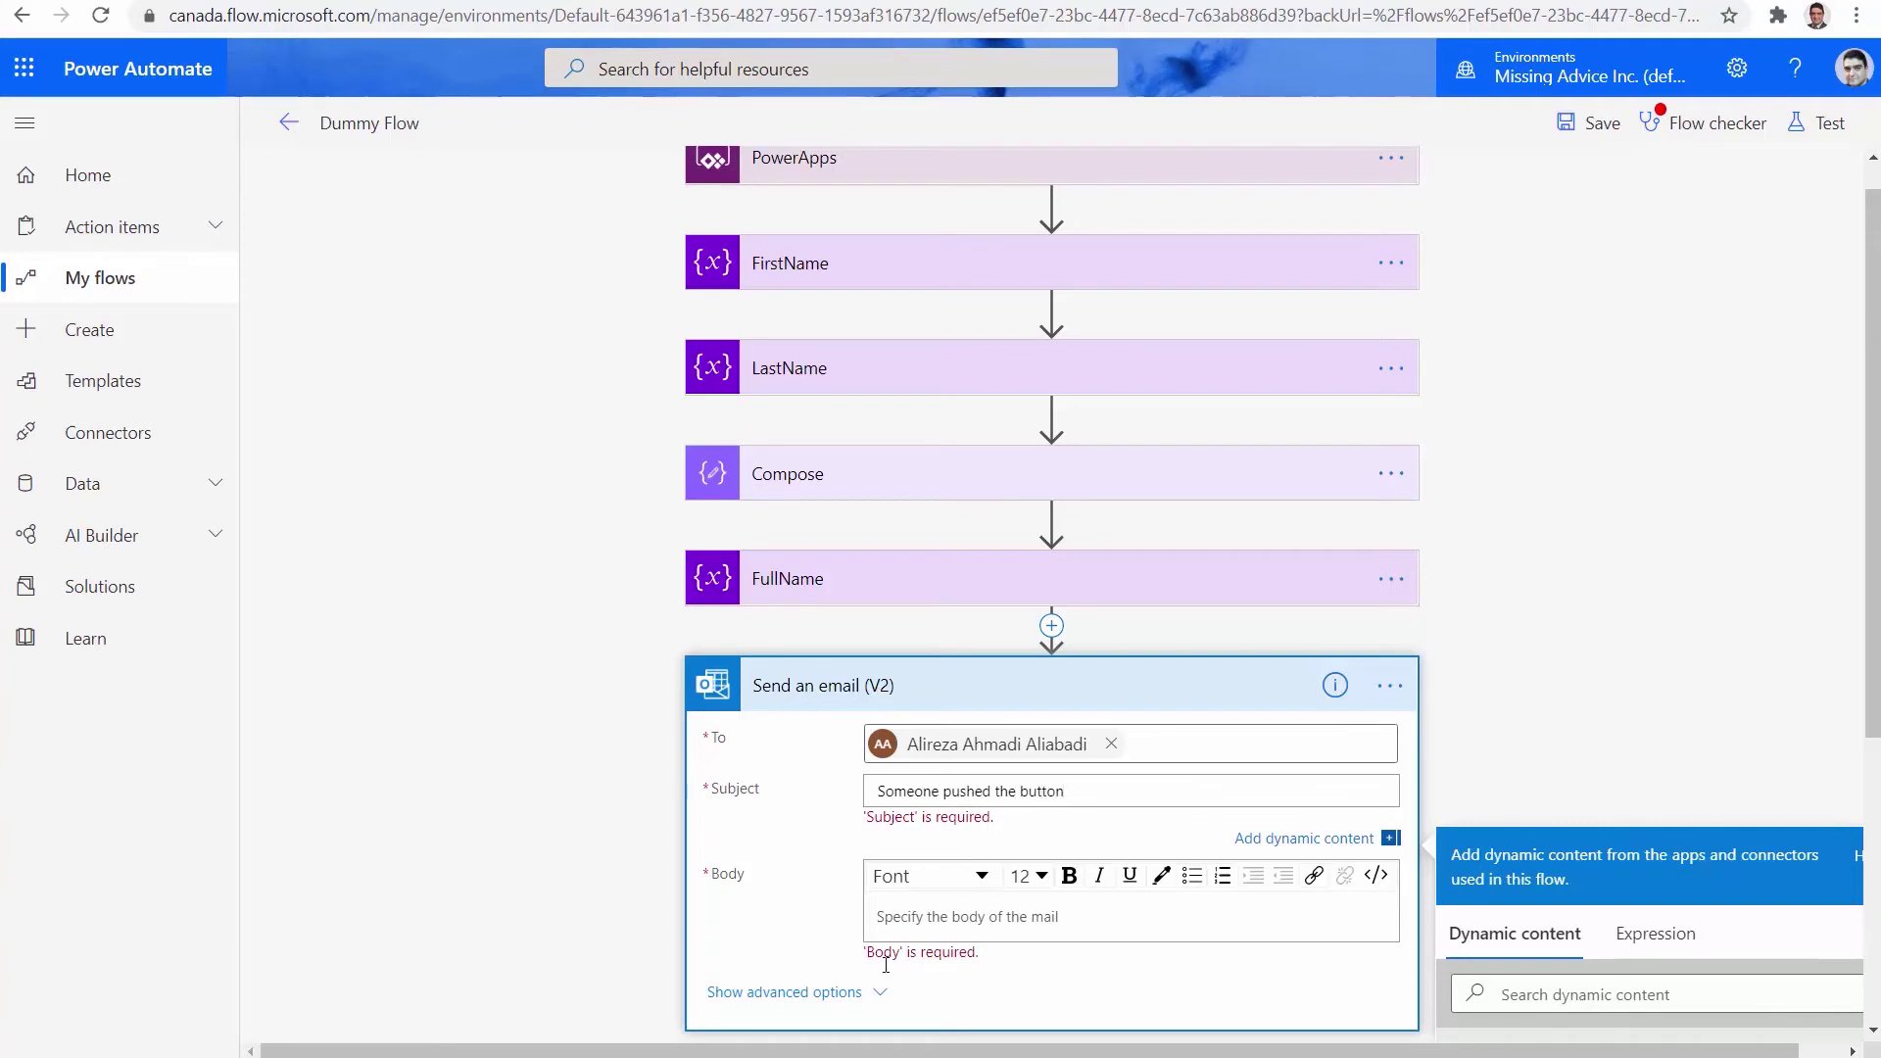
pyautogui.click(914, 919)
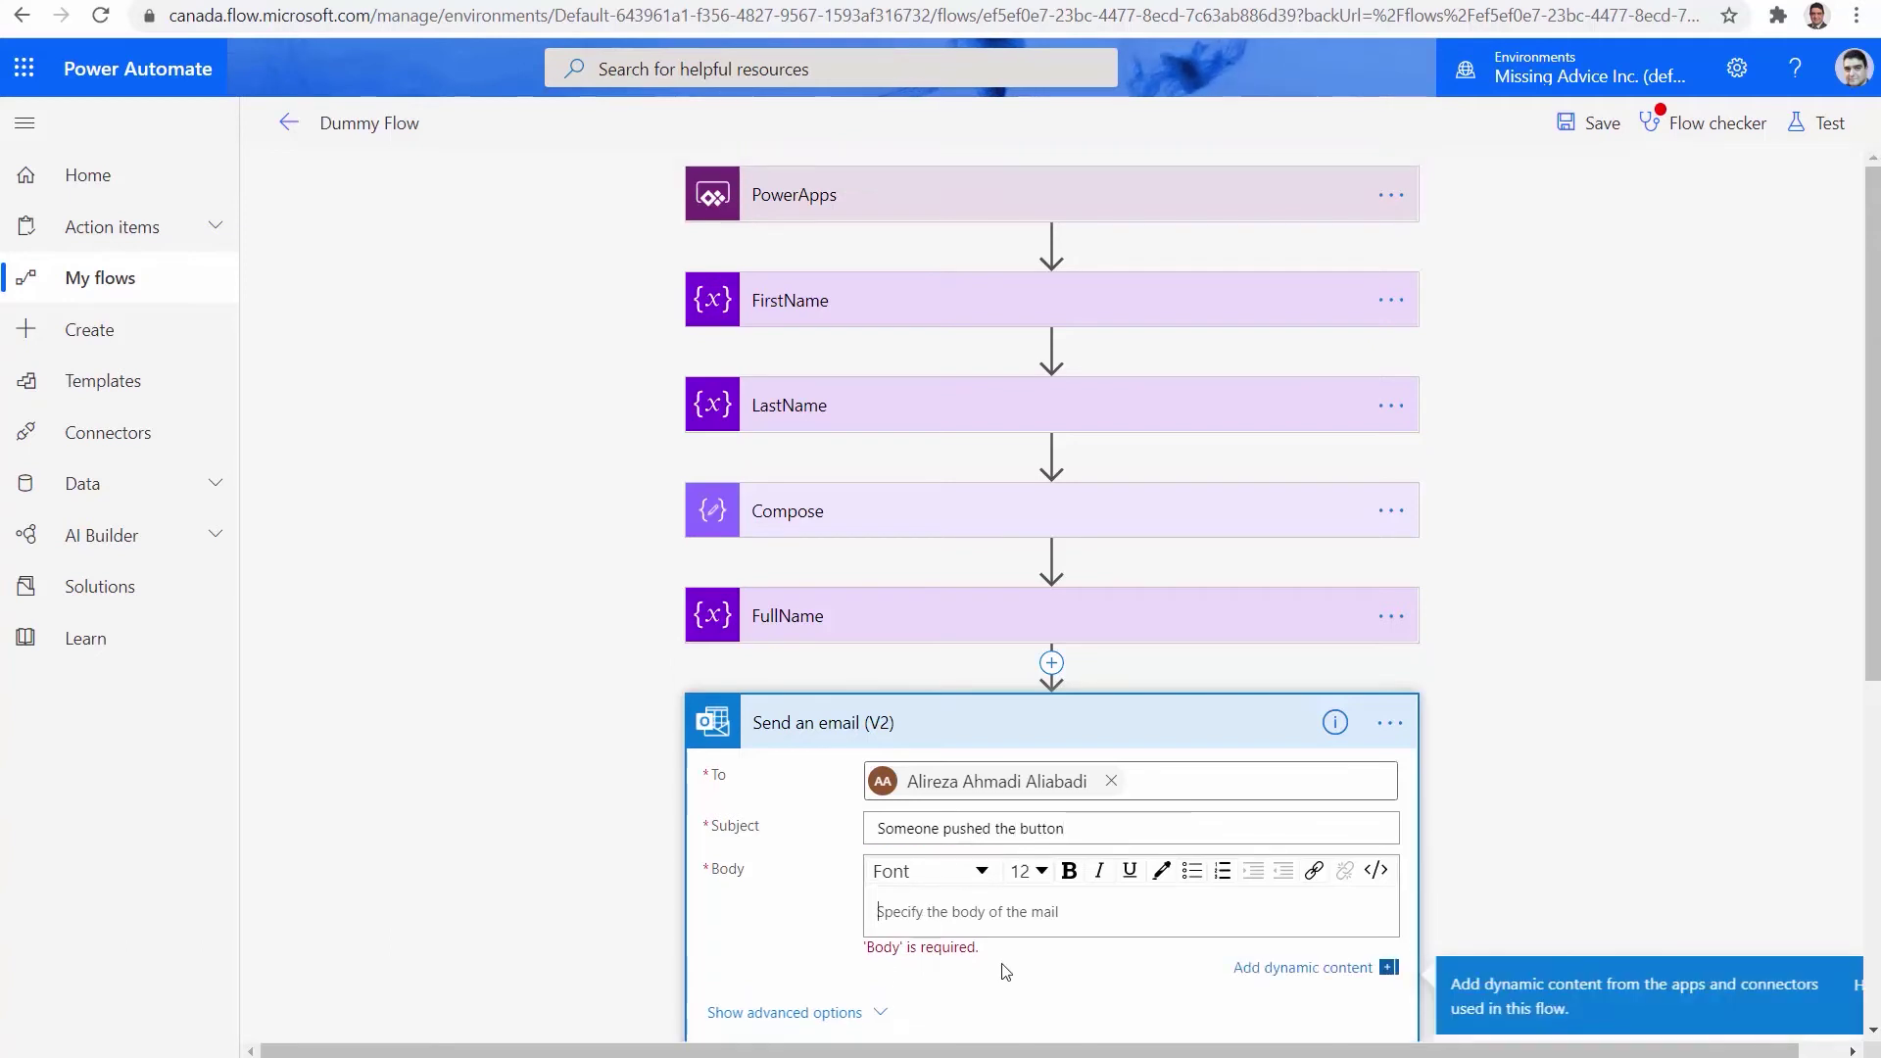
pyautogui.write('That person is')
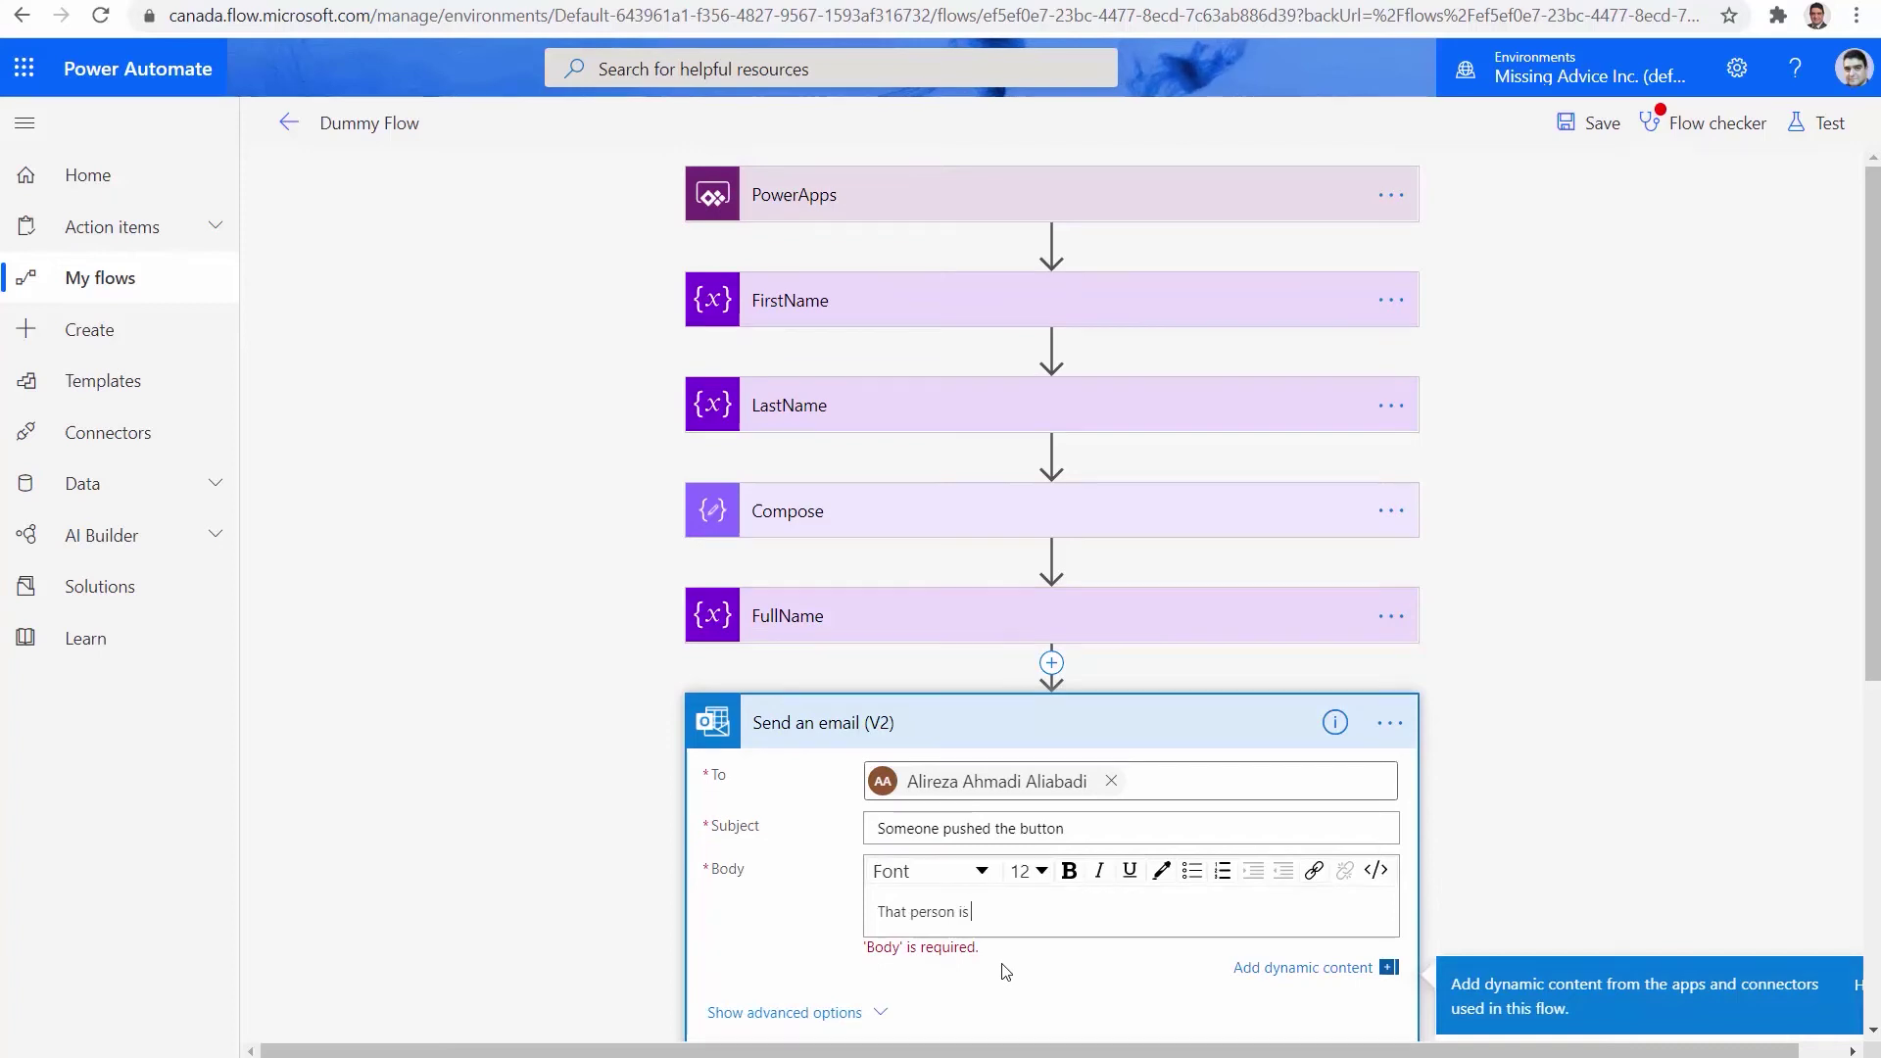
pyautogui.scroll(-5, 1535, 793)
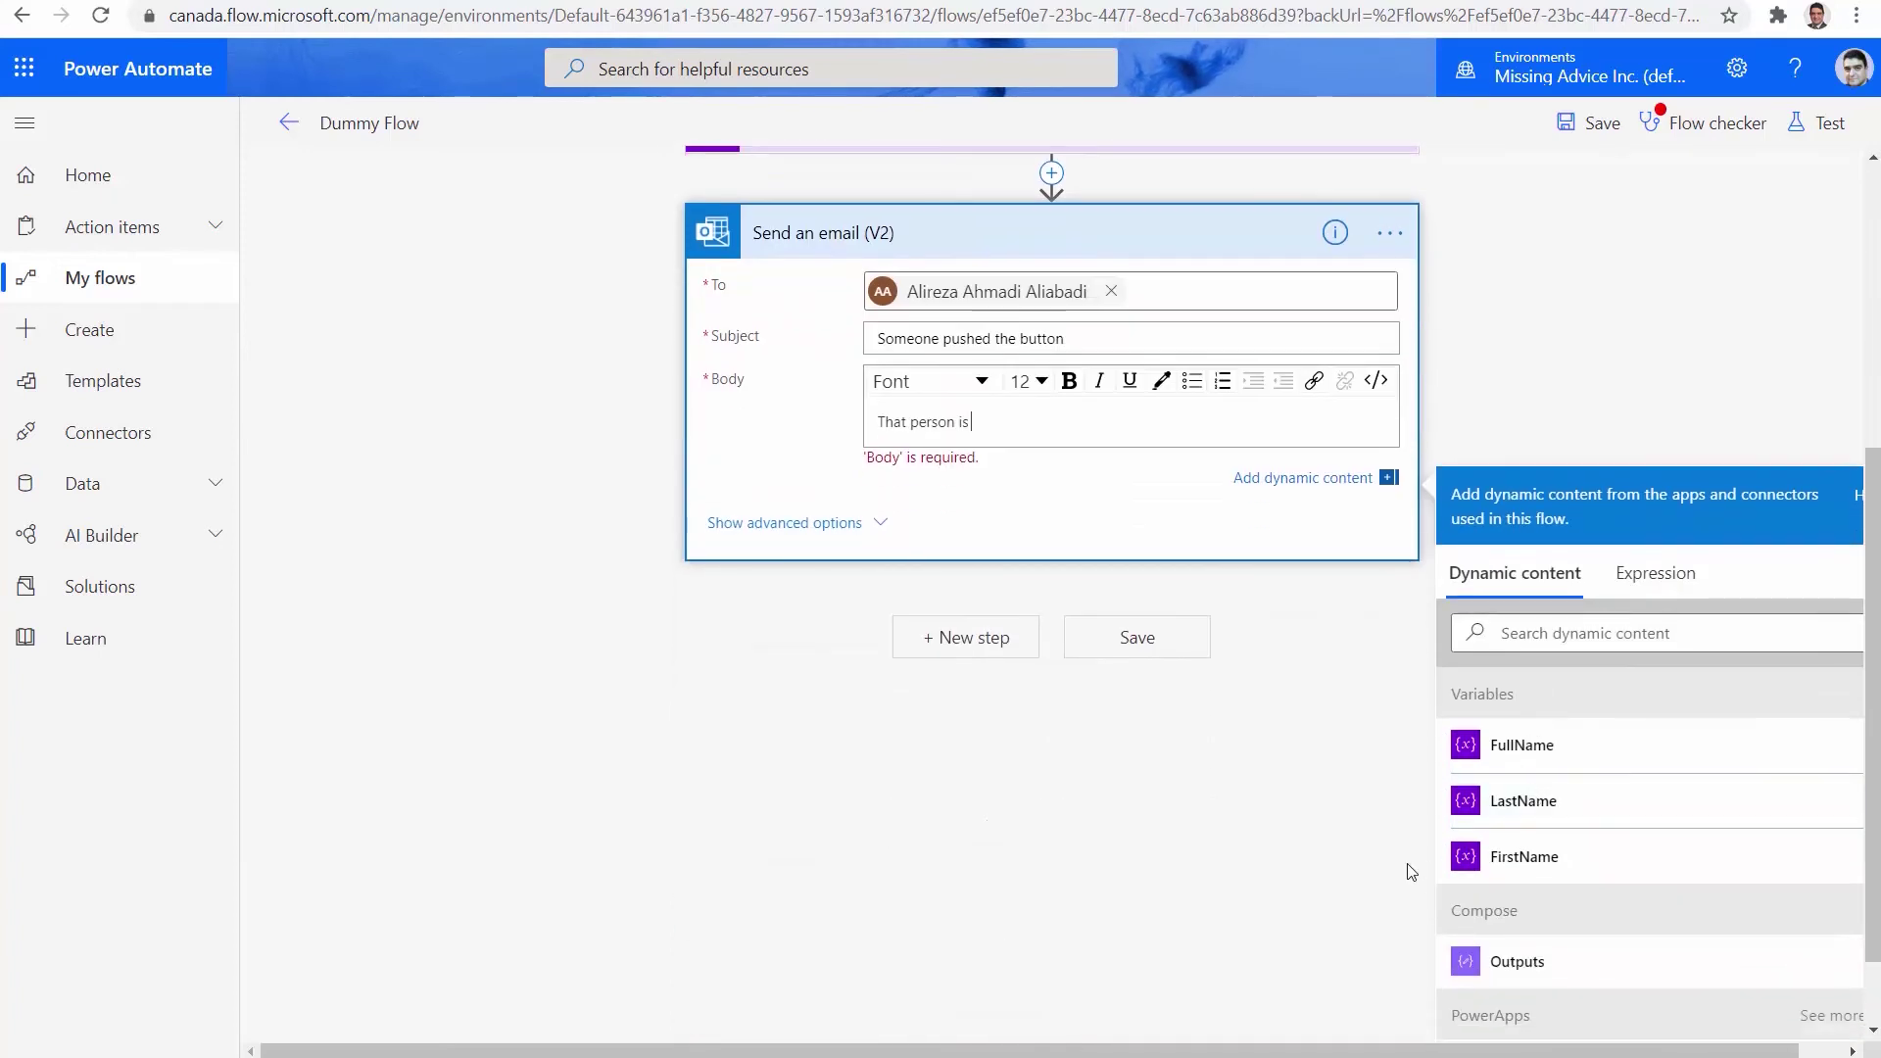
pyautogui.click(1509, 742)
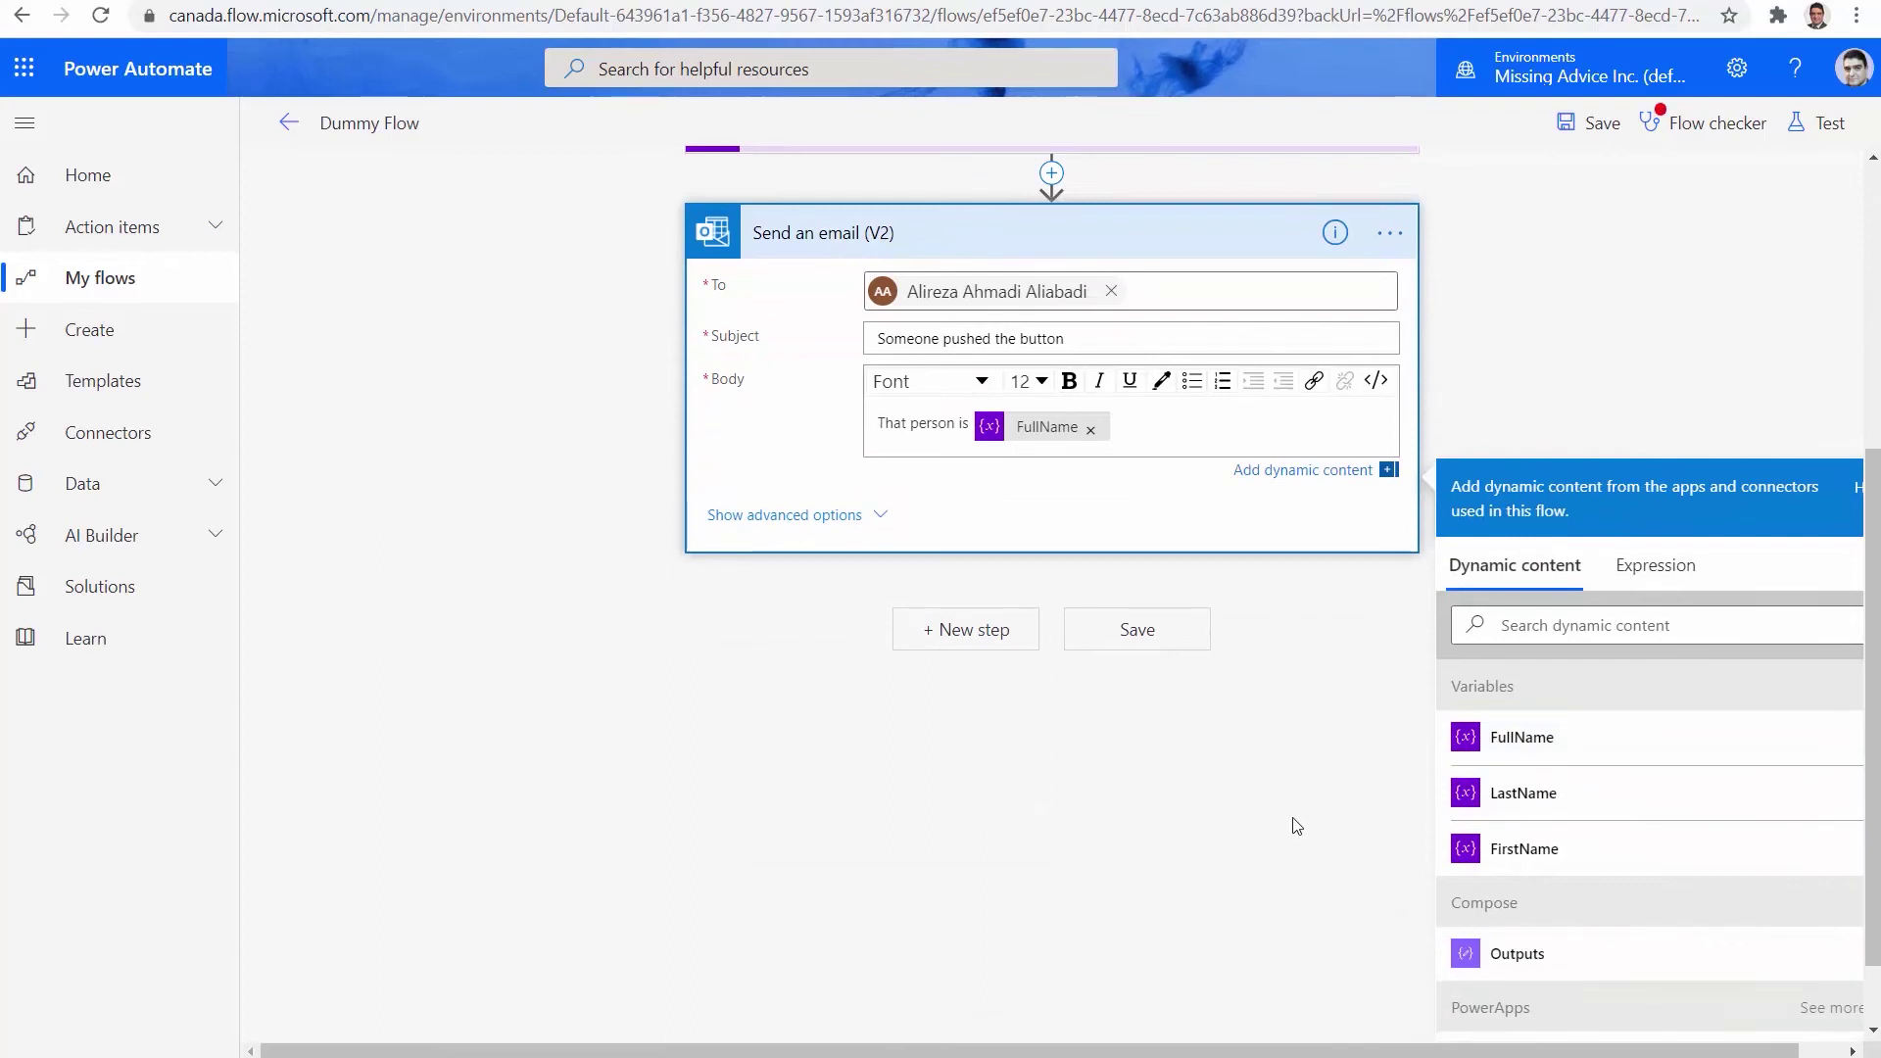
pyautogui.click(1601, 125)
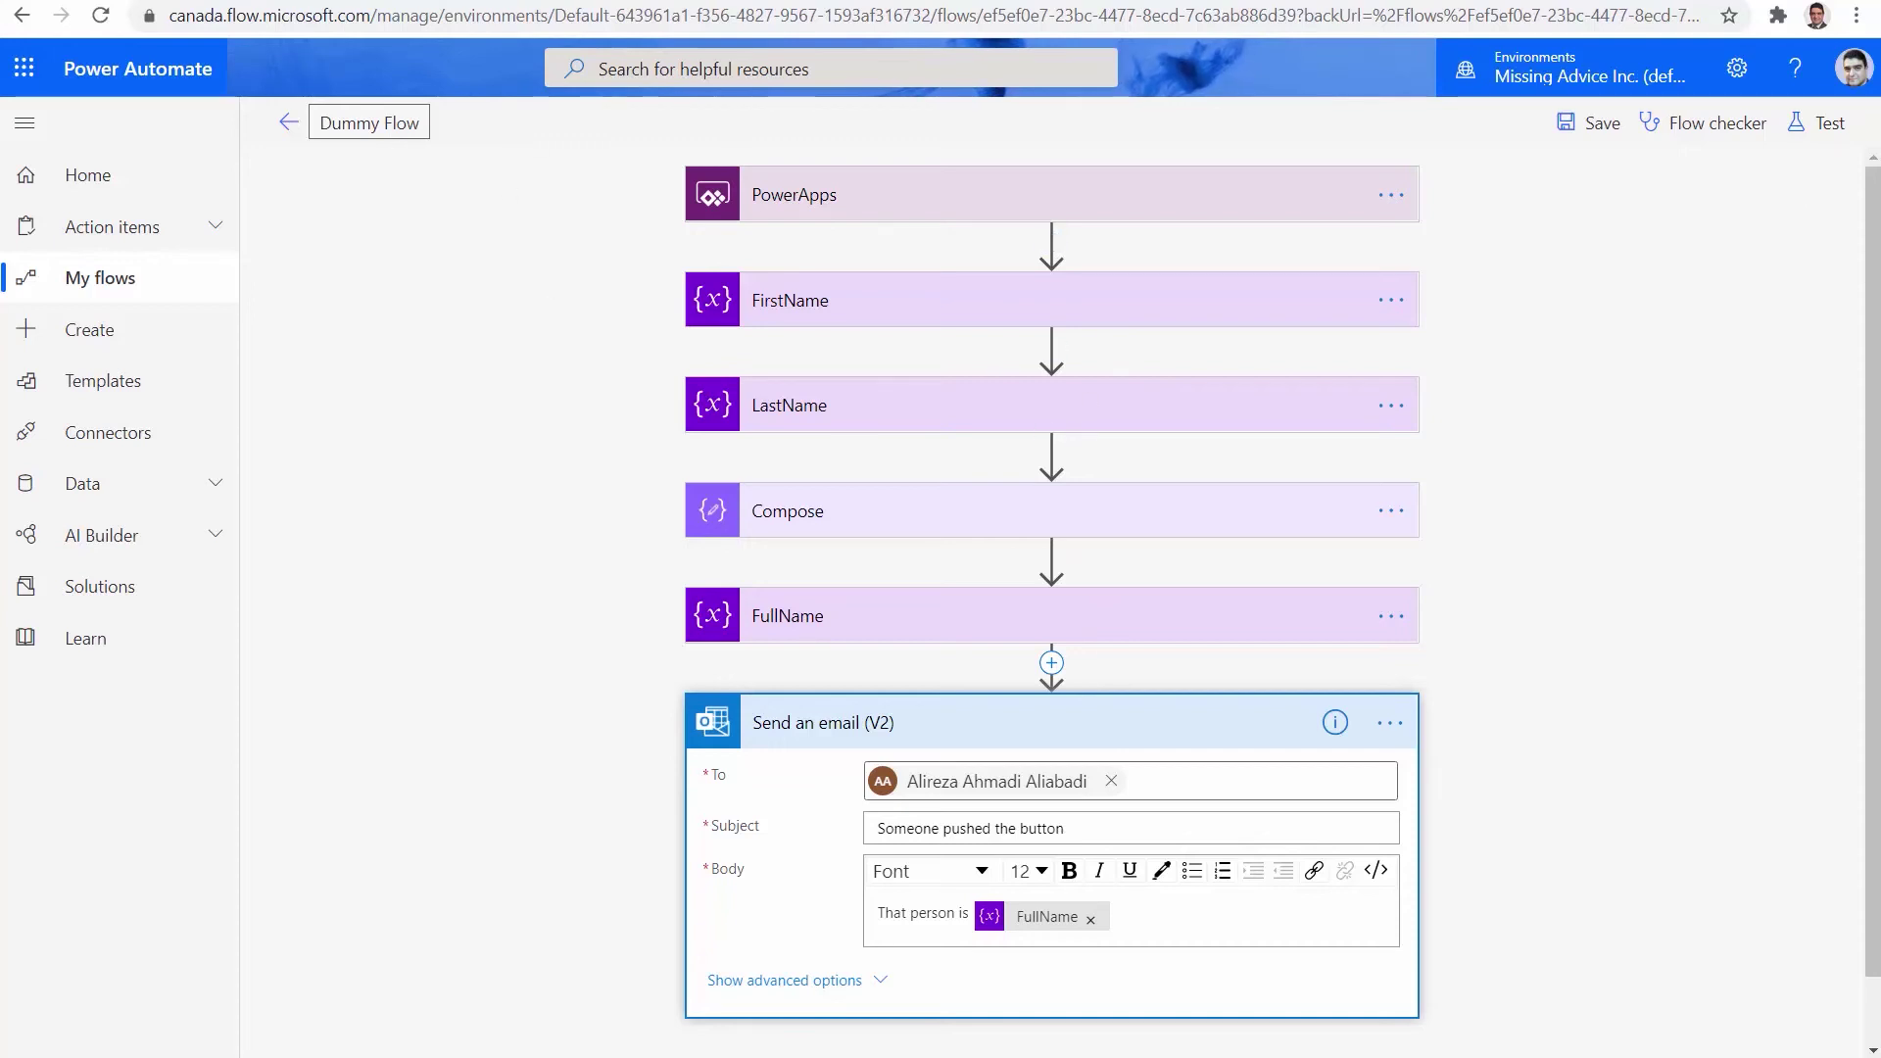
pyautogui.click(740, 1)
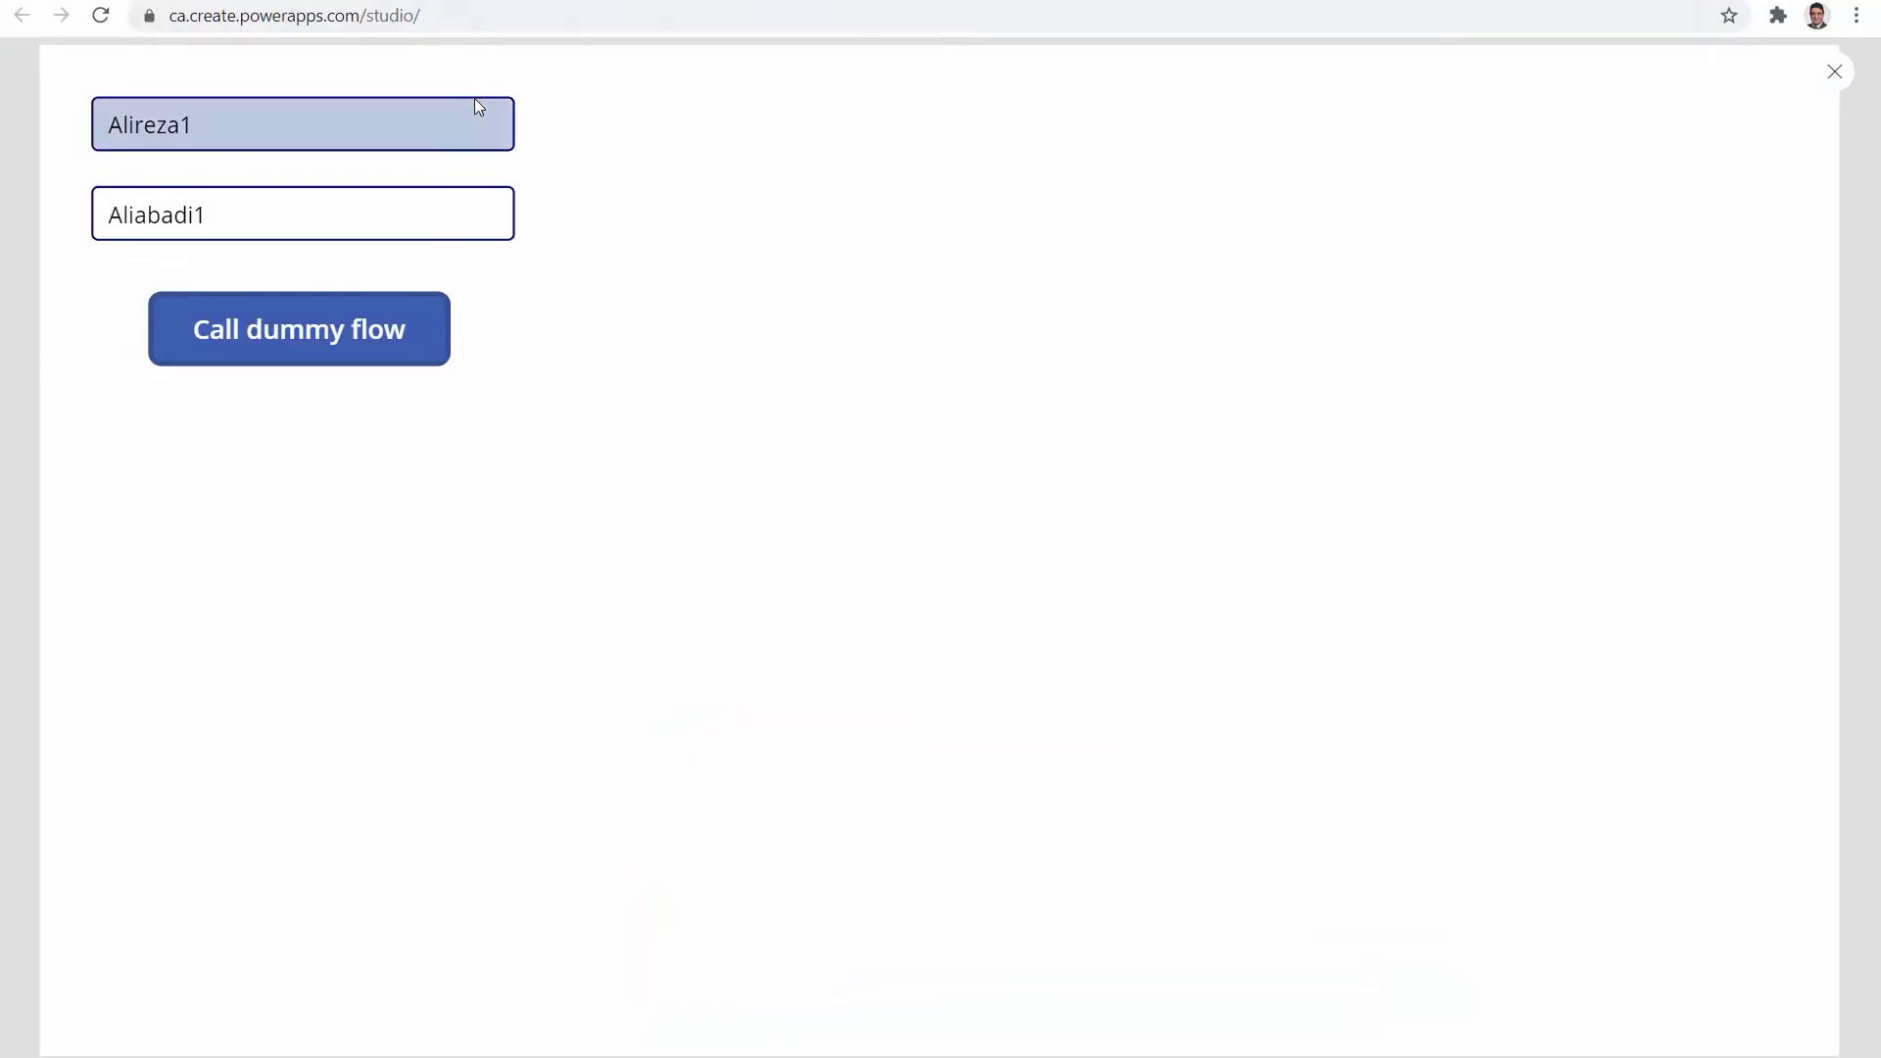
pyautogui.click(236, 136)
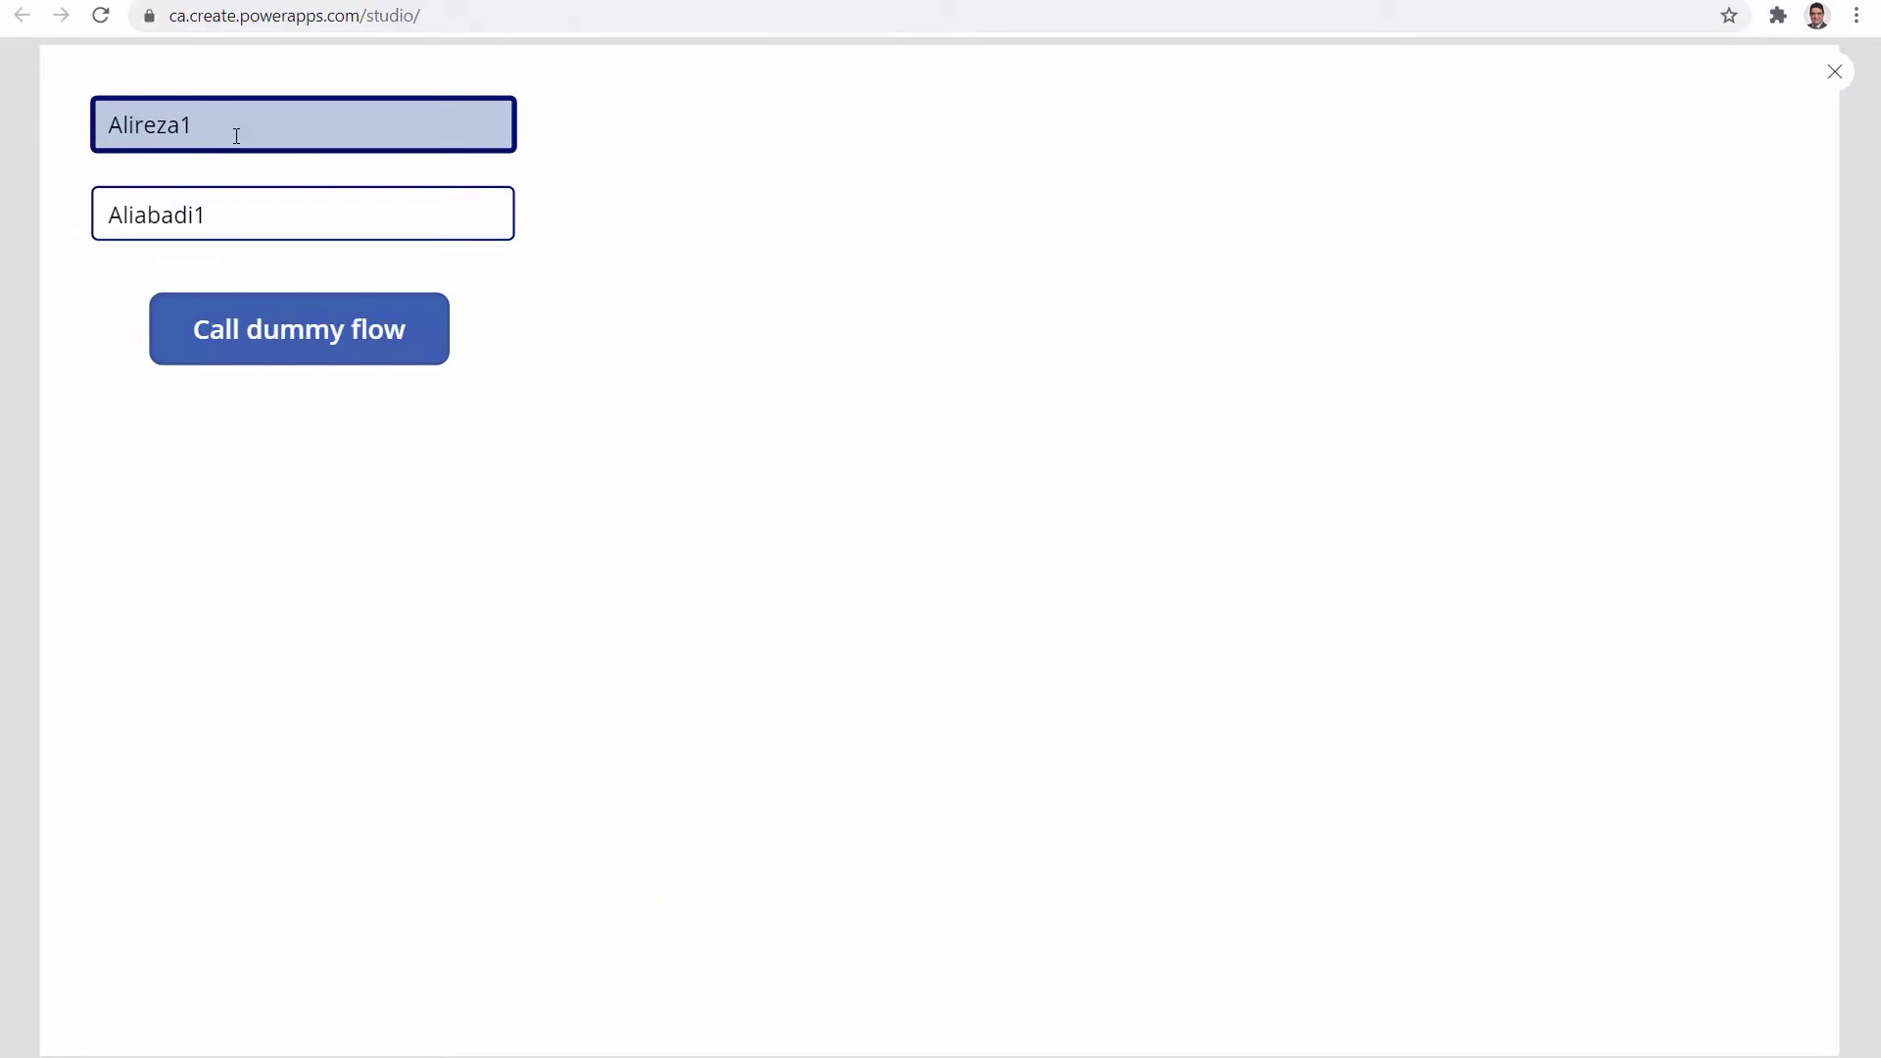
pyautogui.write('2')
pyautogui.click(231, 212)
pyautogui.write('2')
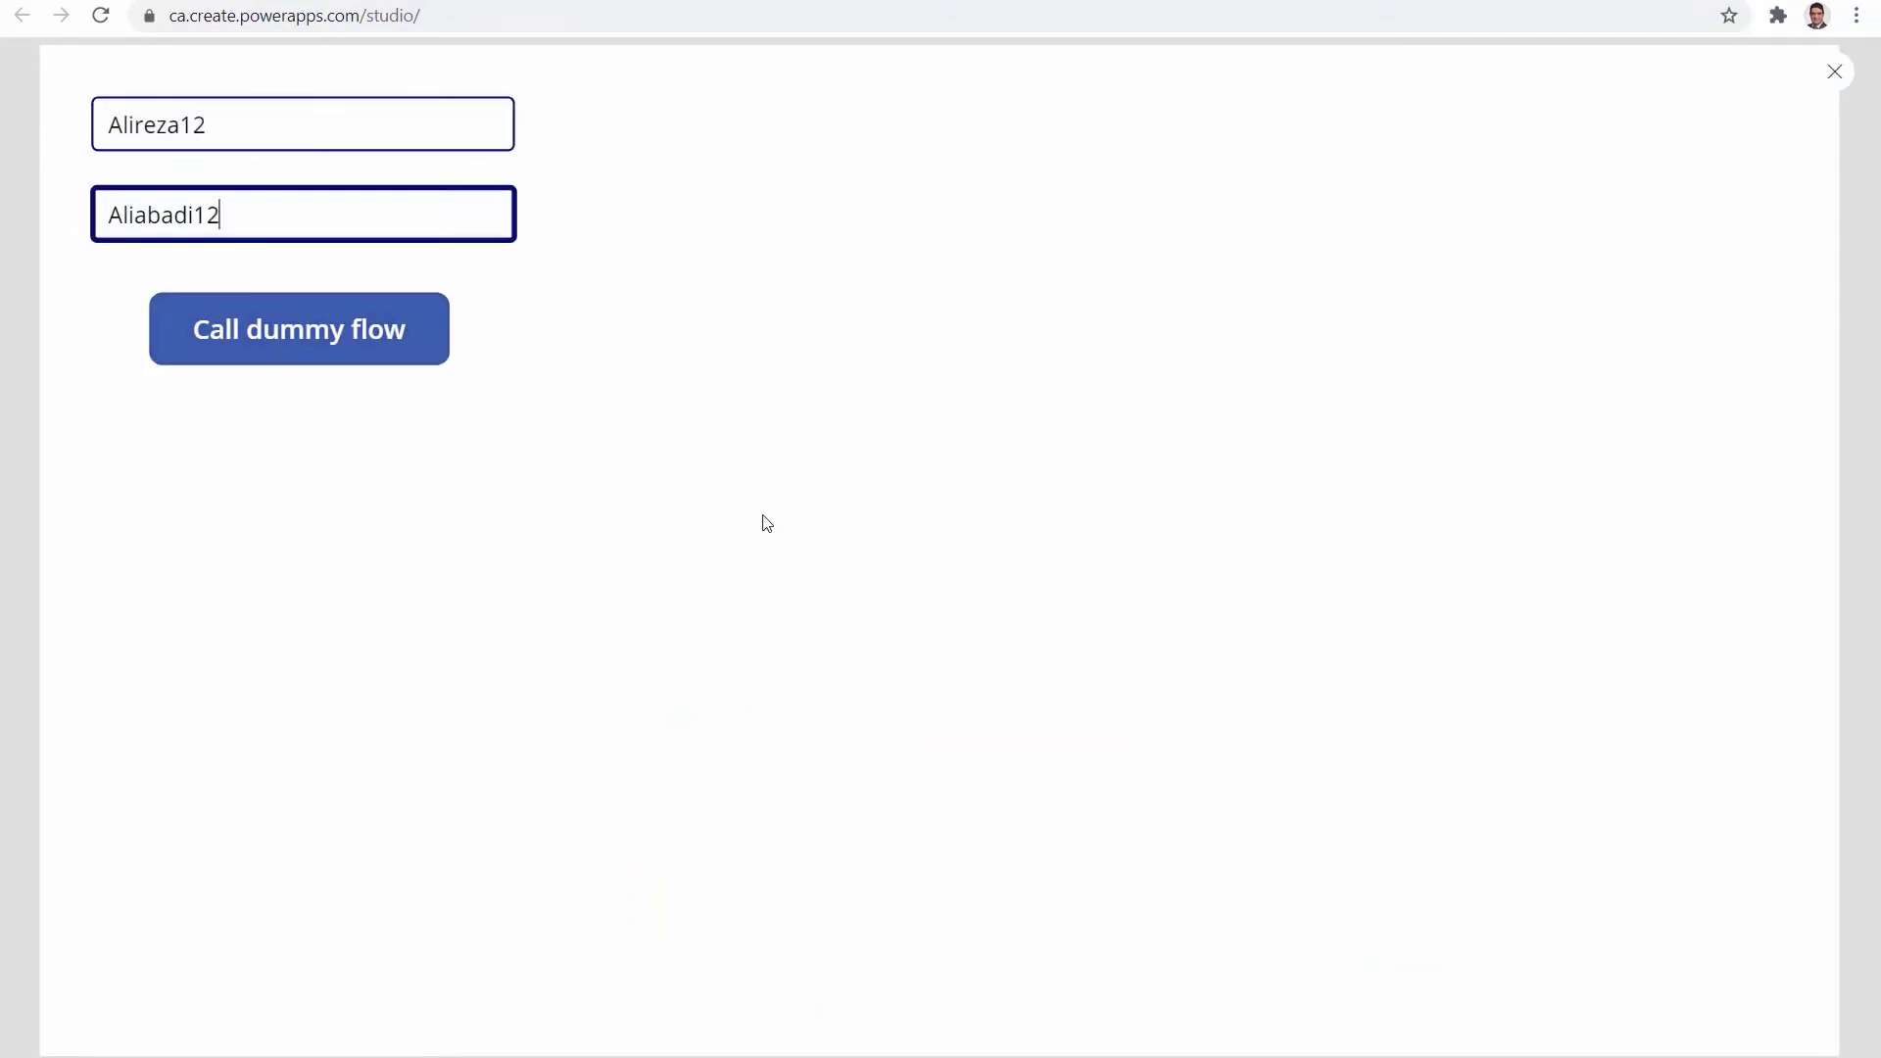
# Step: Call the dummy flow from the app and return to Dummy Flow's details page
pyautogui.click(278, 340)
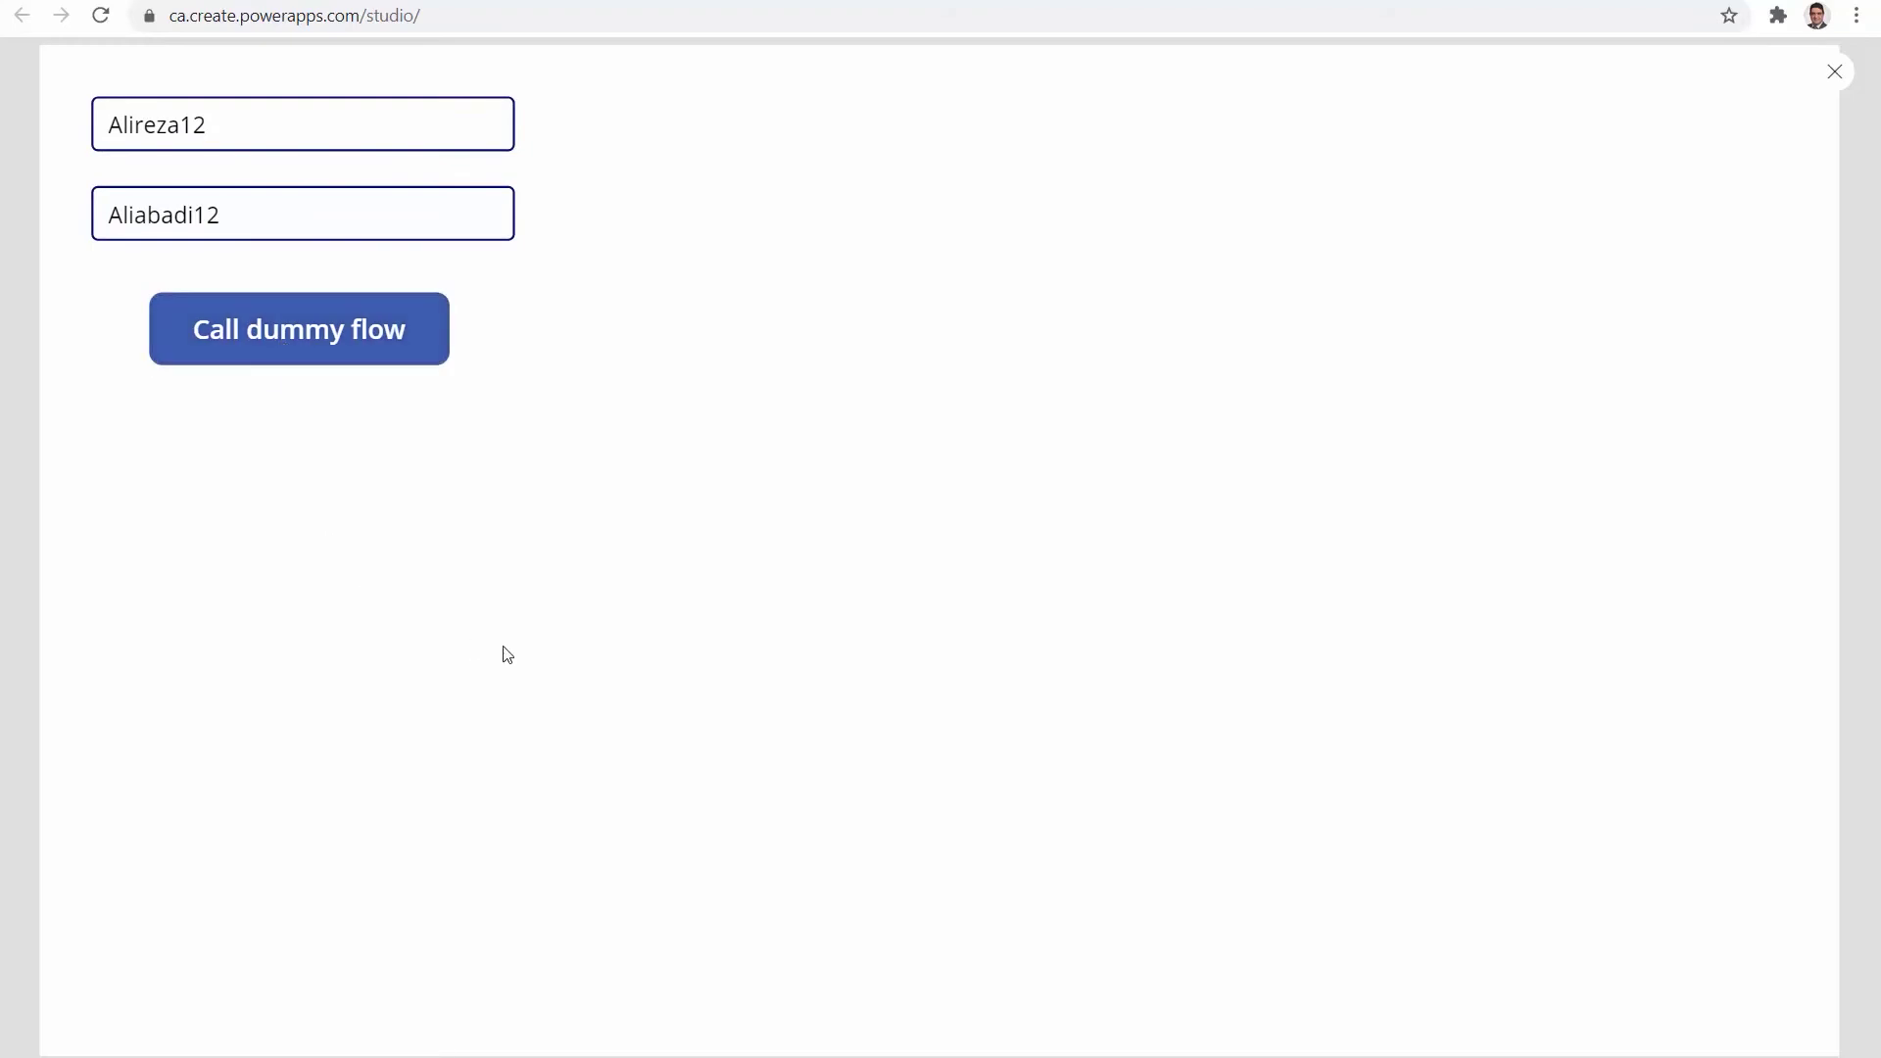
pyautogui.click(135, 2)
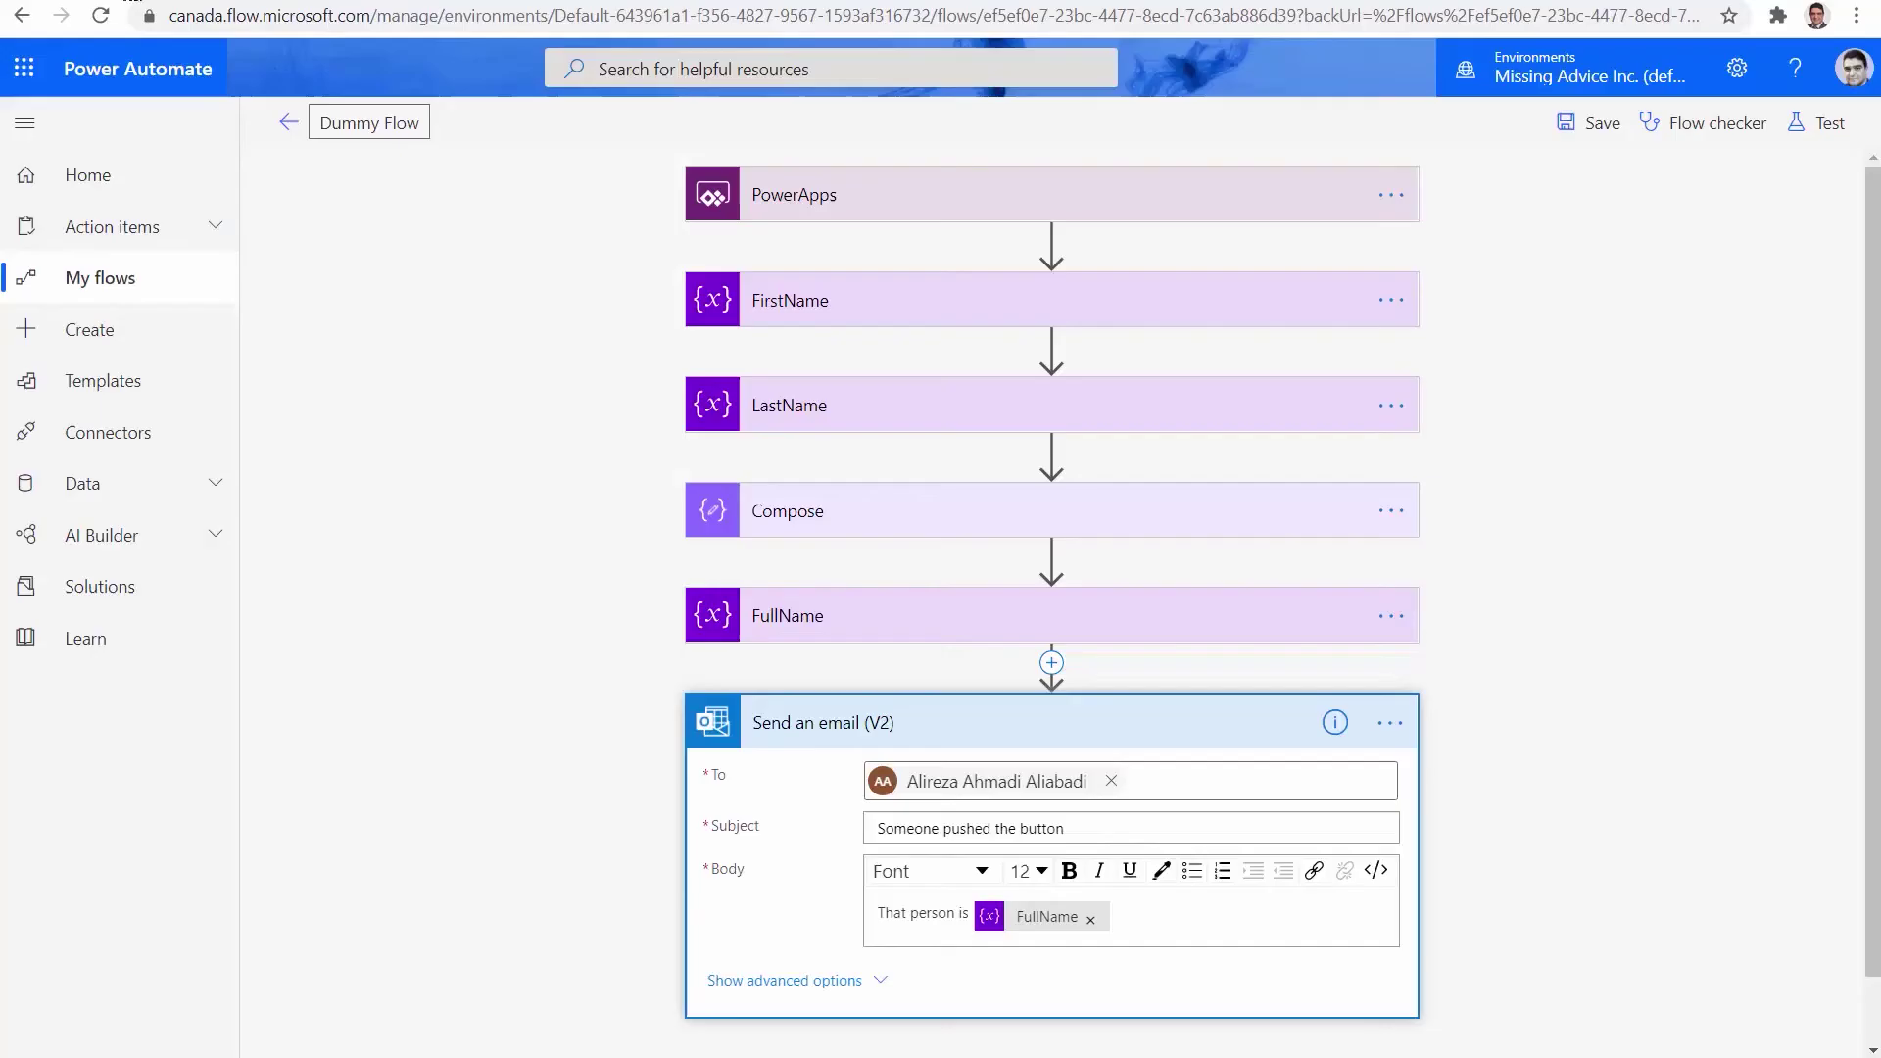
pyautogui.click(285, 126)
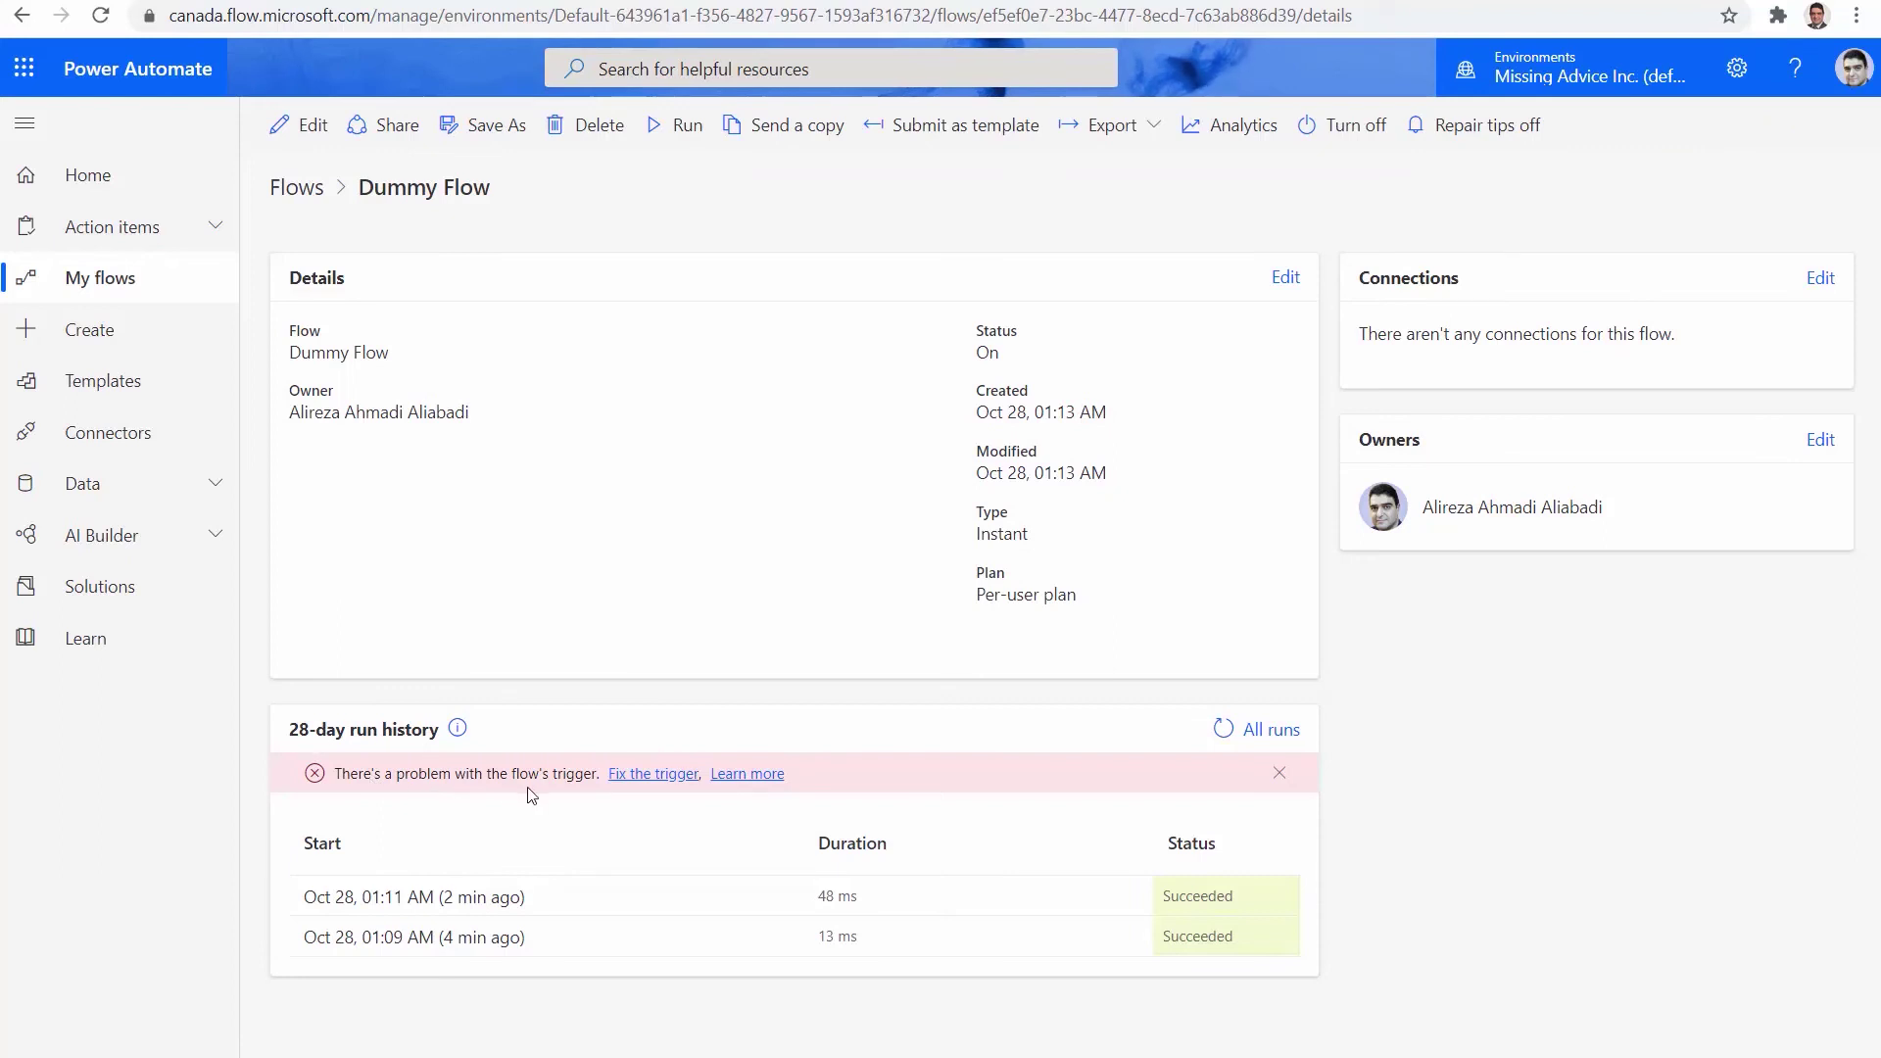
# Step: Inspect the failed run's PowerApps trigger error, then reopen Dummy Flow for editing
pyautogui.click(651, 781)
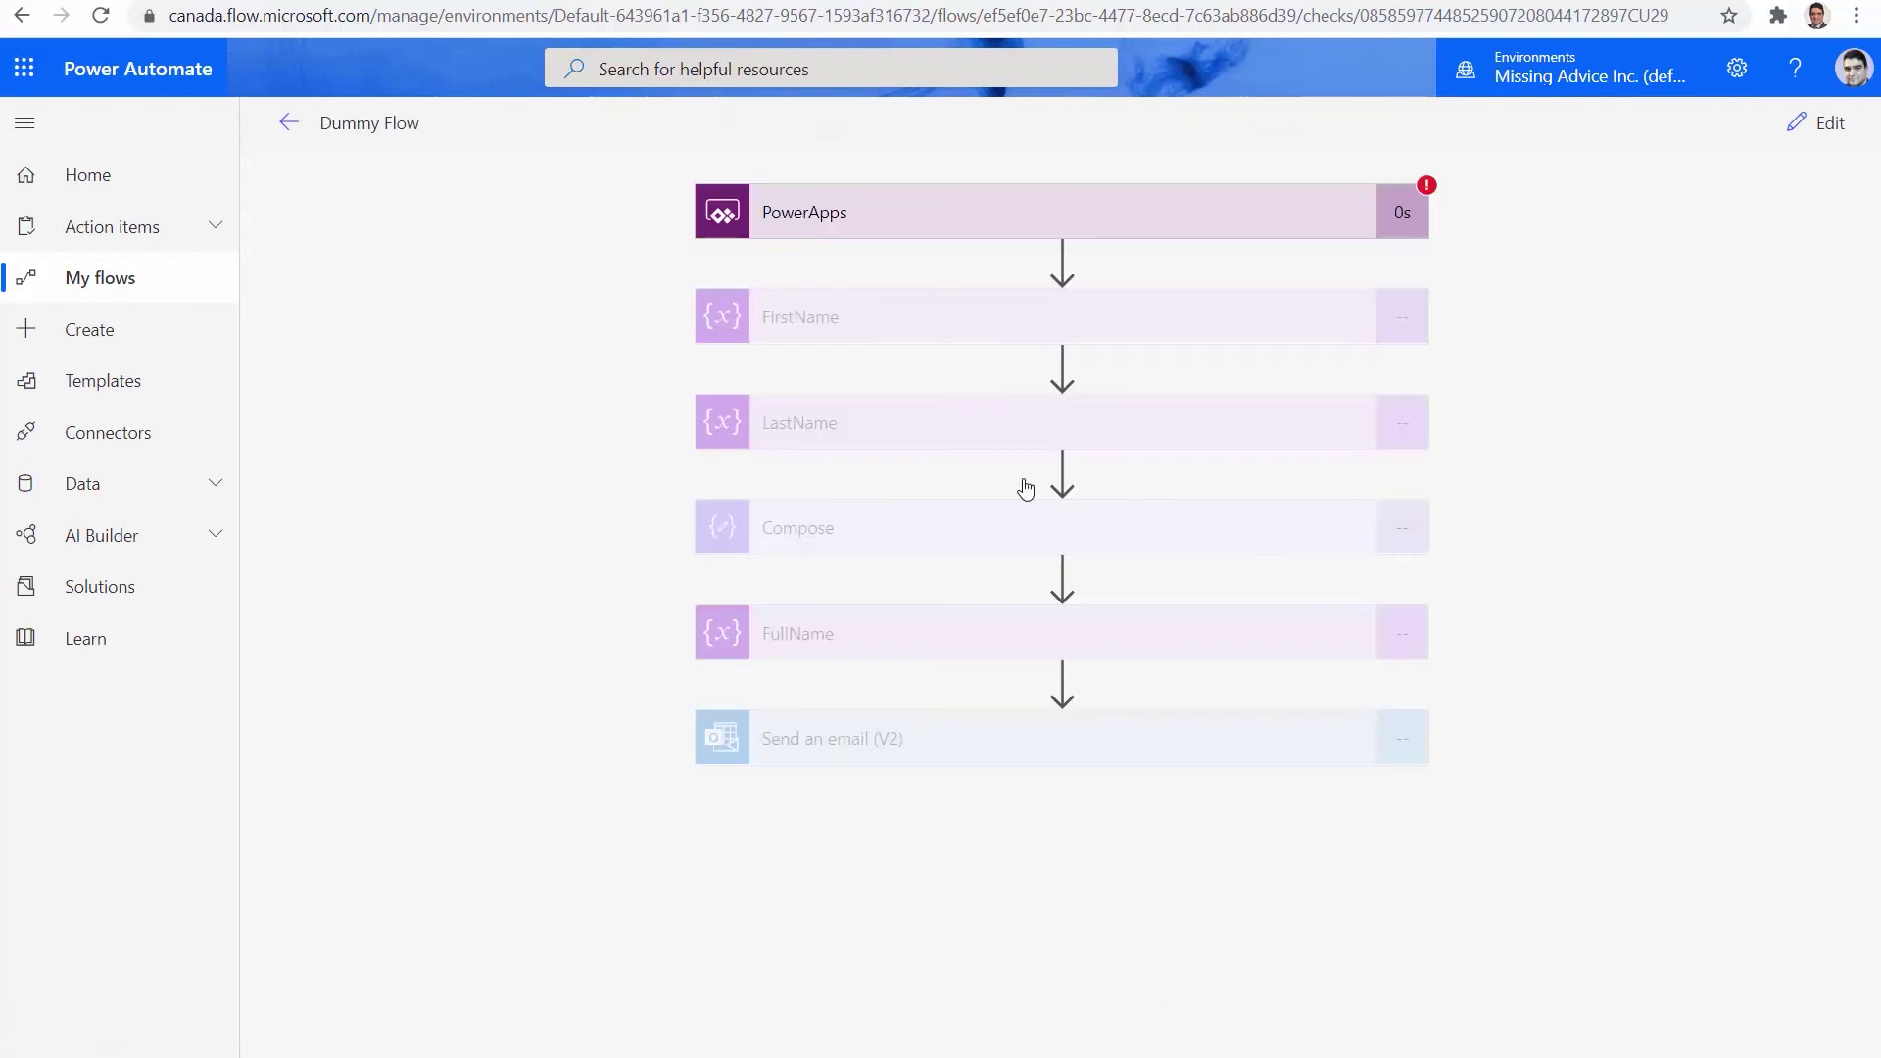
pyautogui.click(1167, 227)
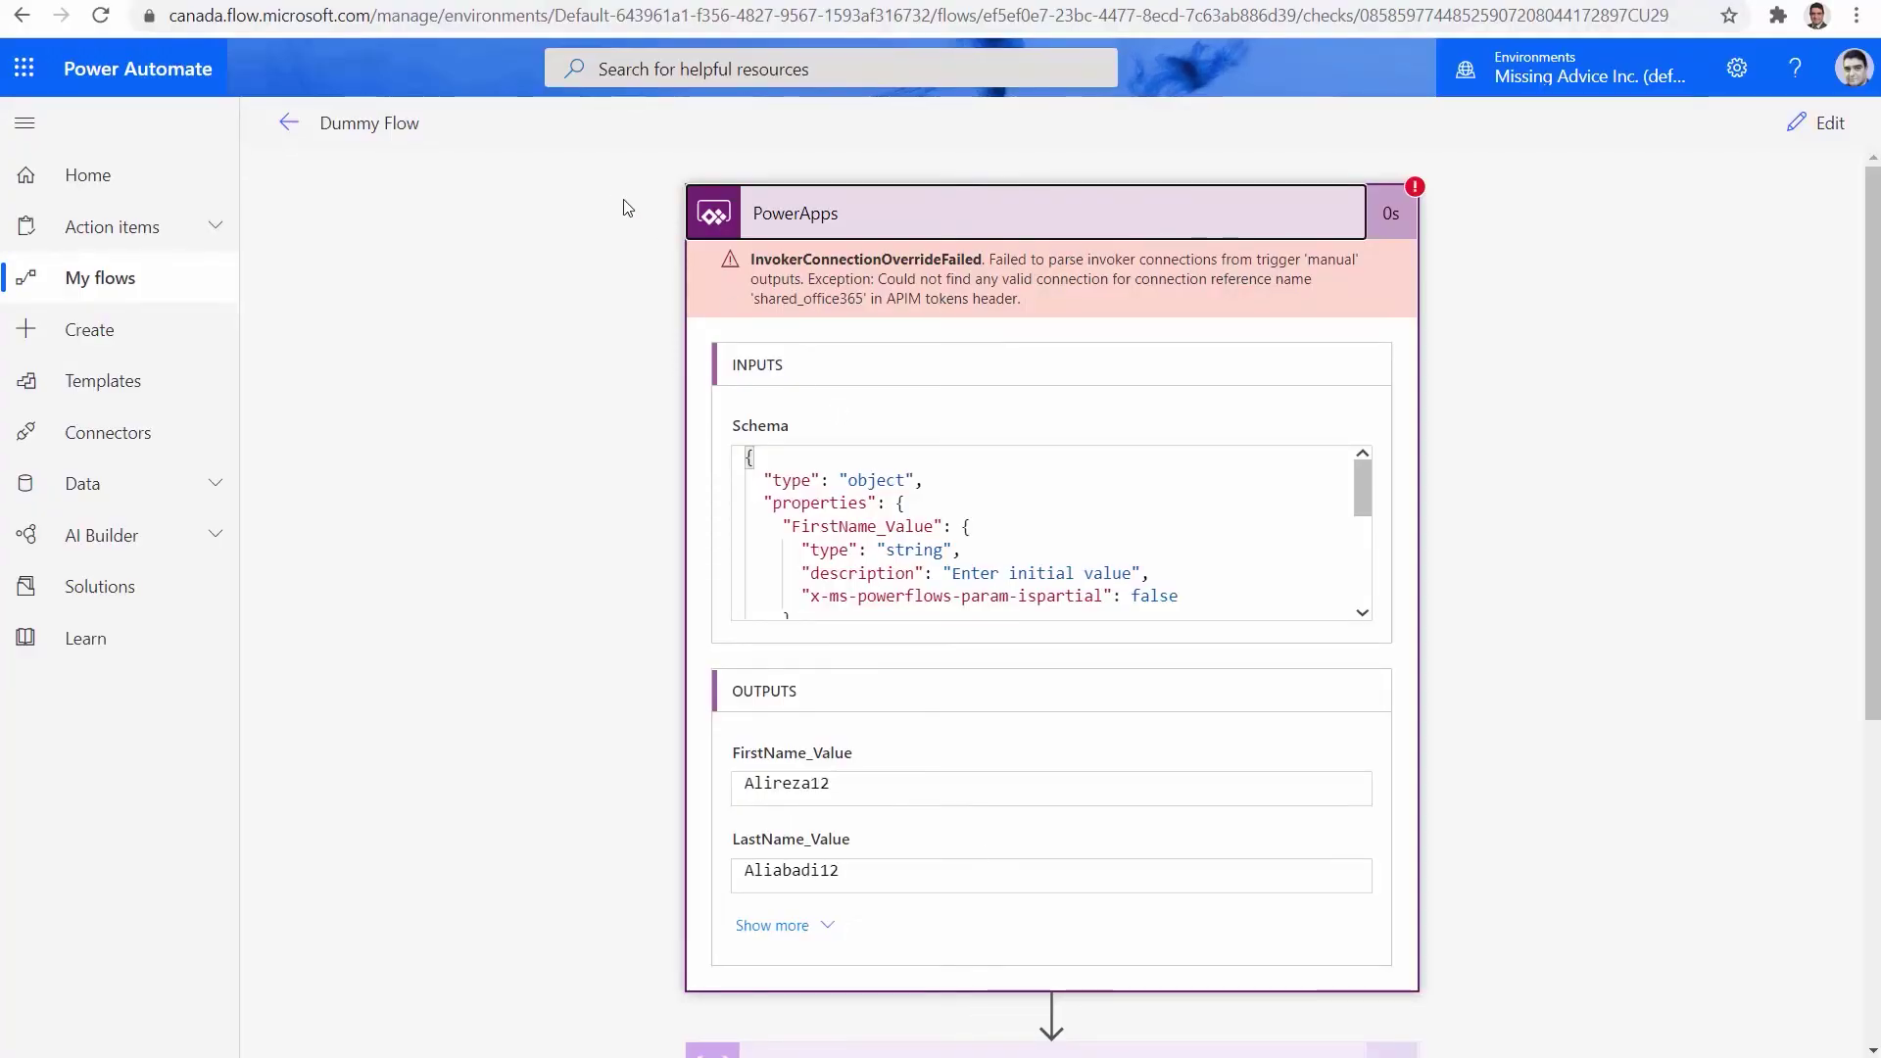
pyautogui.click(284, 122)
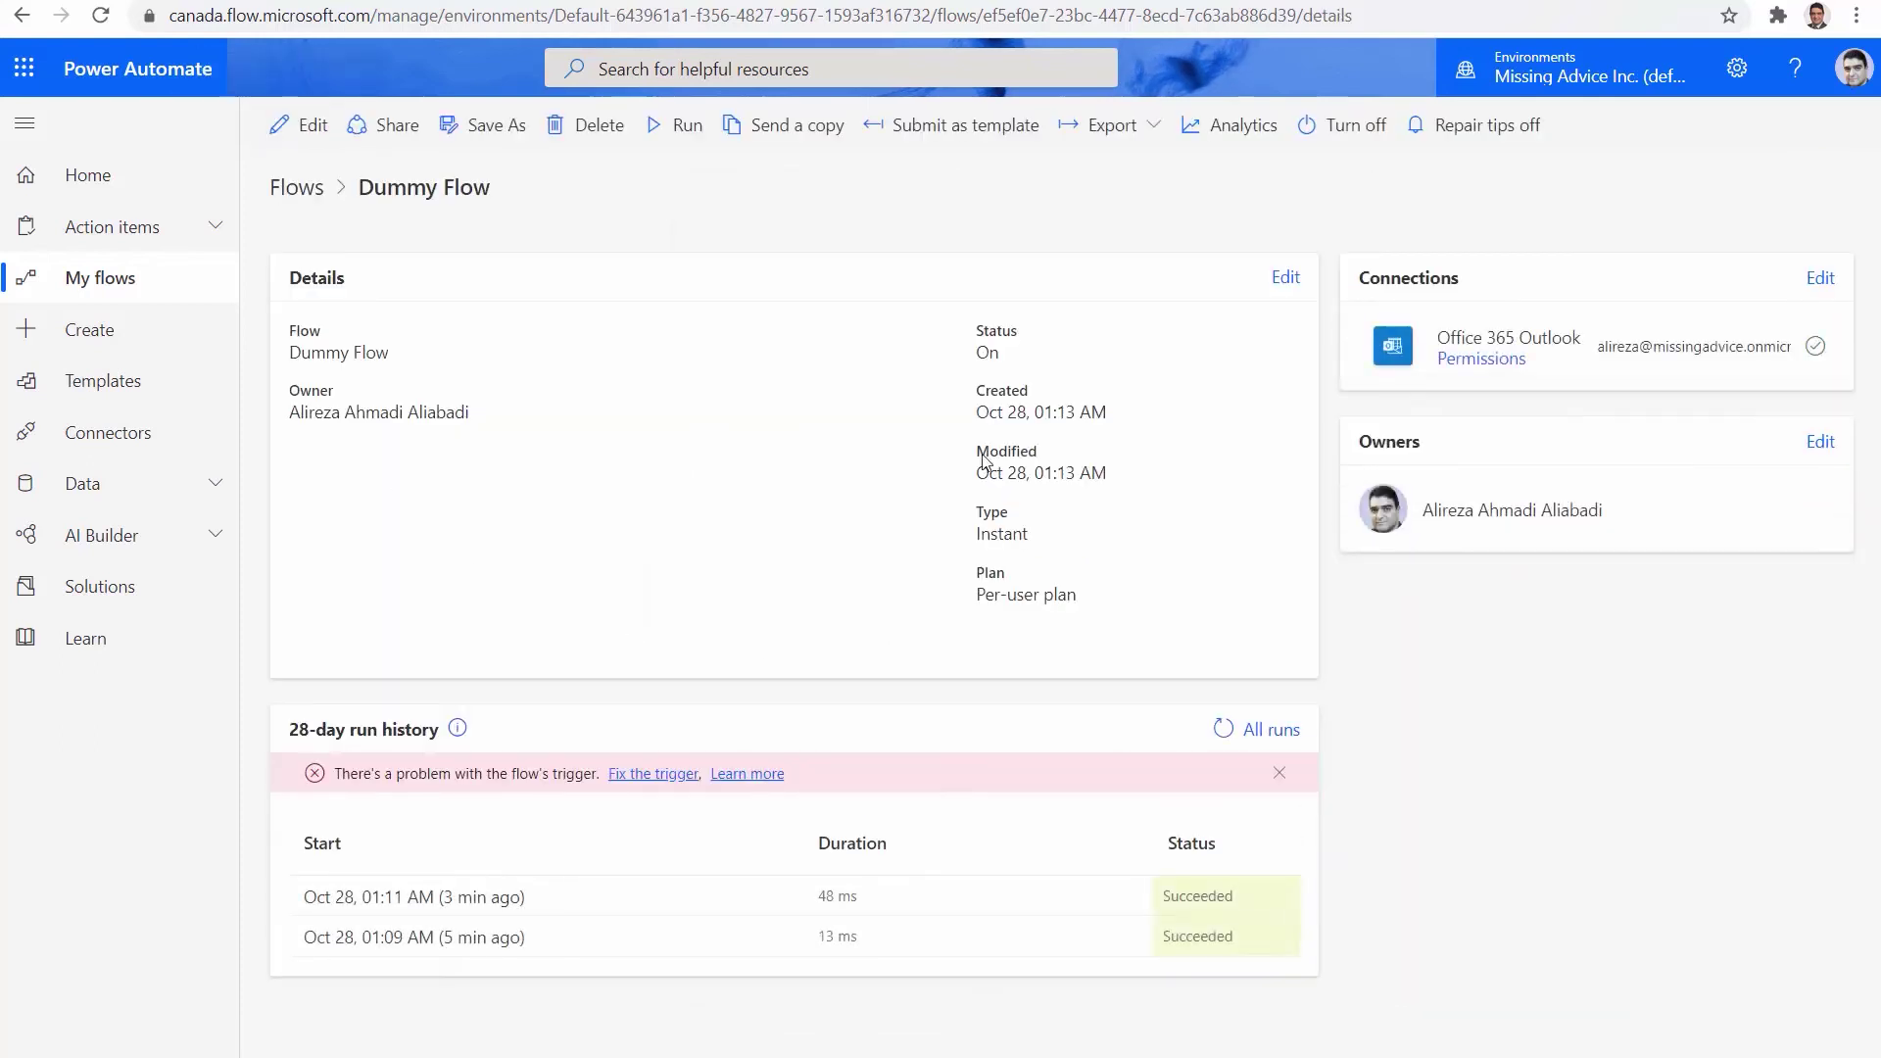
pyautogui.click(304, 125)
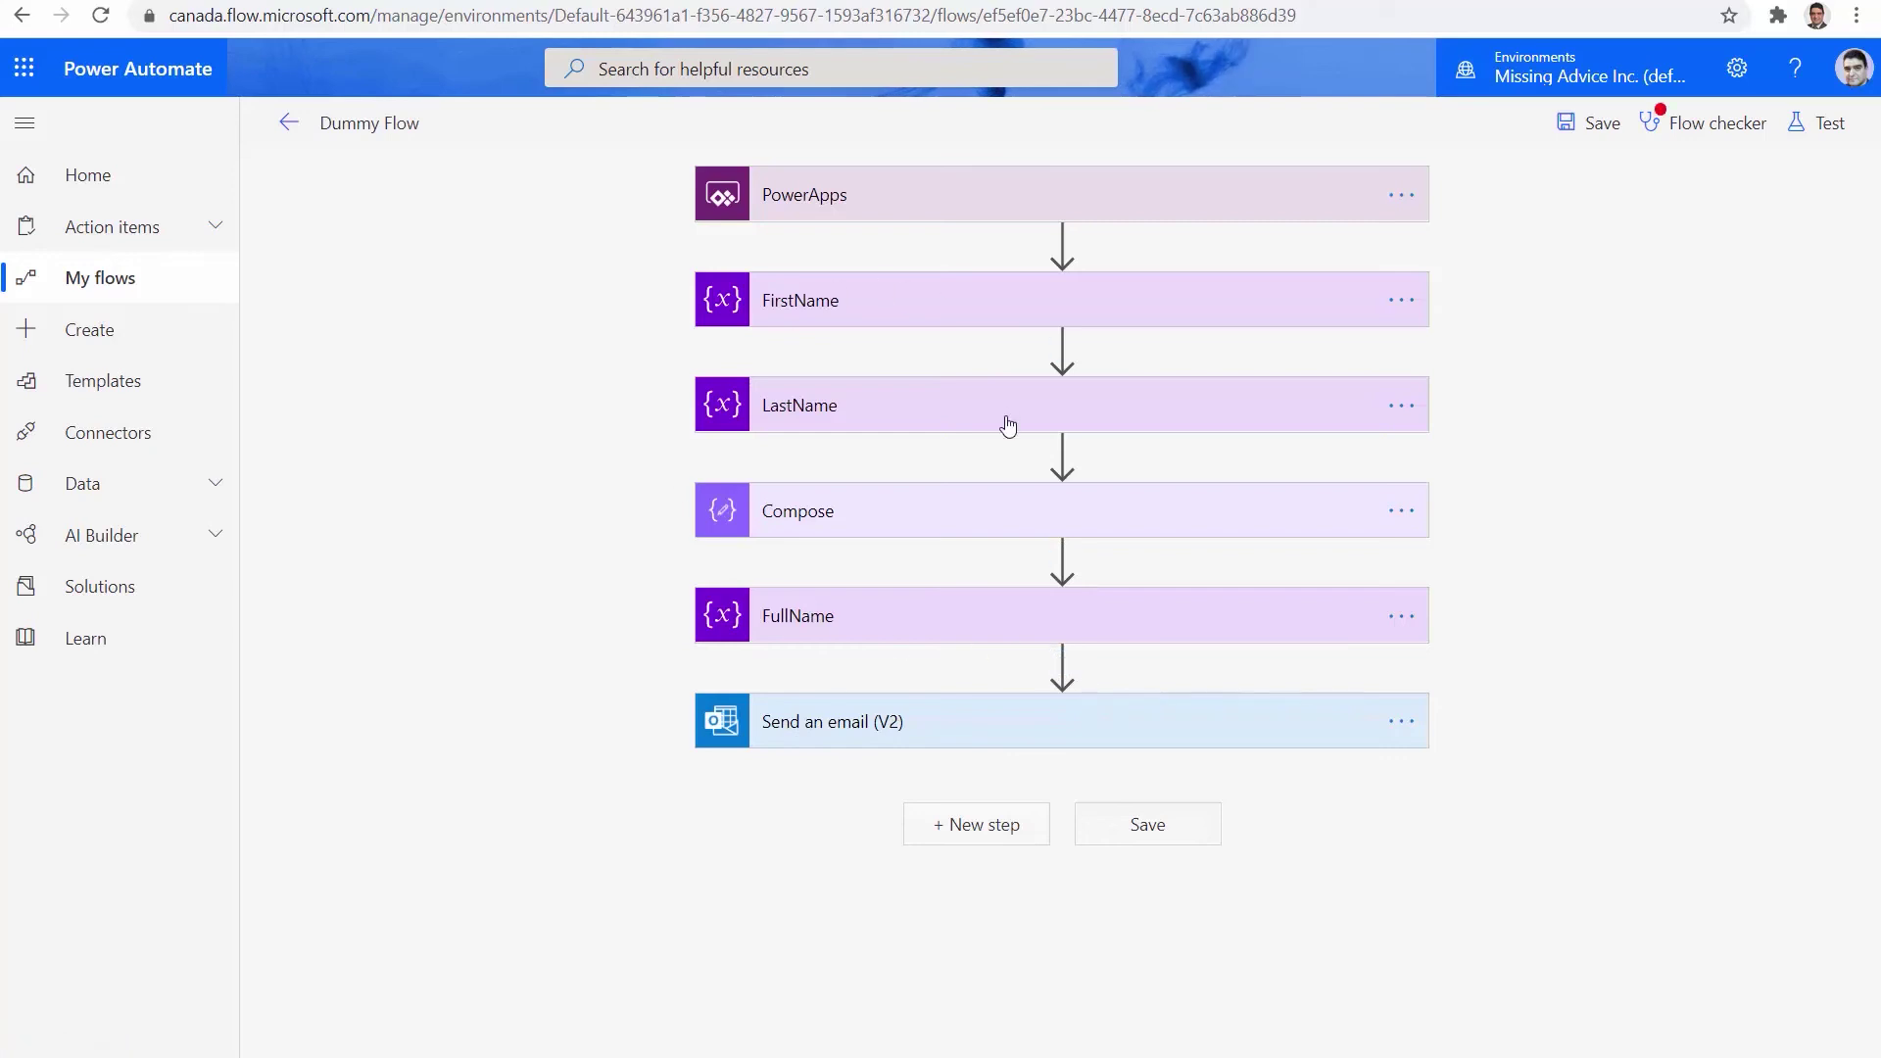
# Step: Review the Send an email (V2) step's fields and its My connections option
pyautogui.click(953, 722)
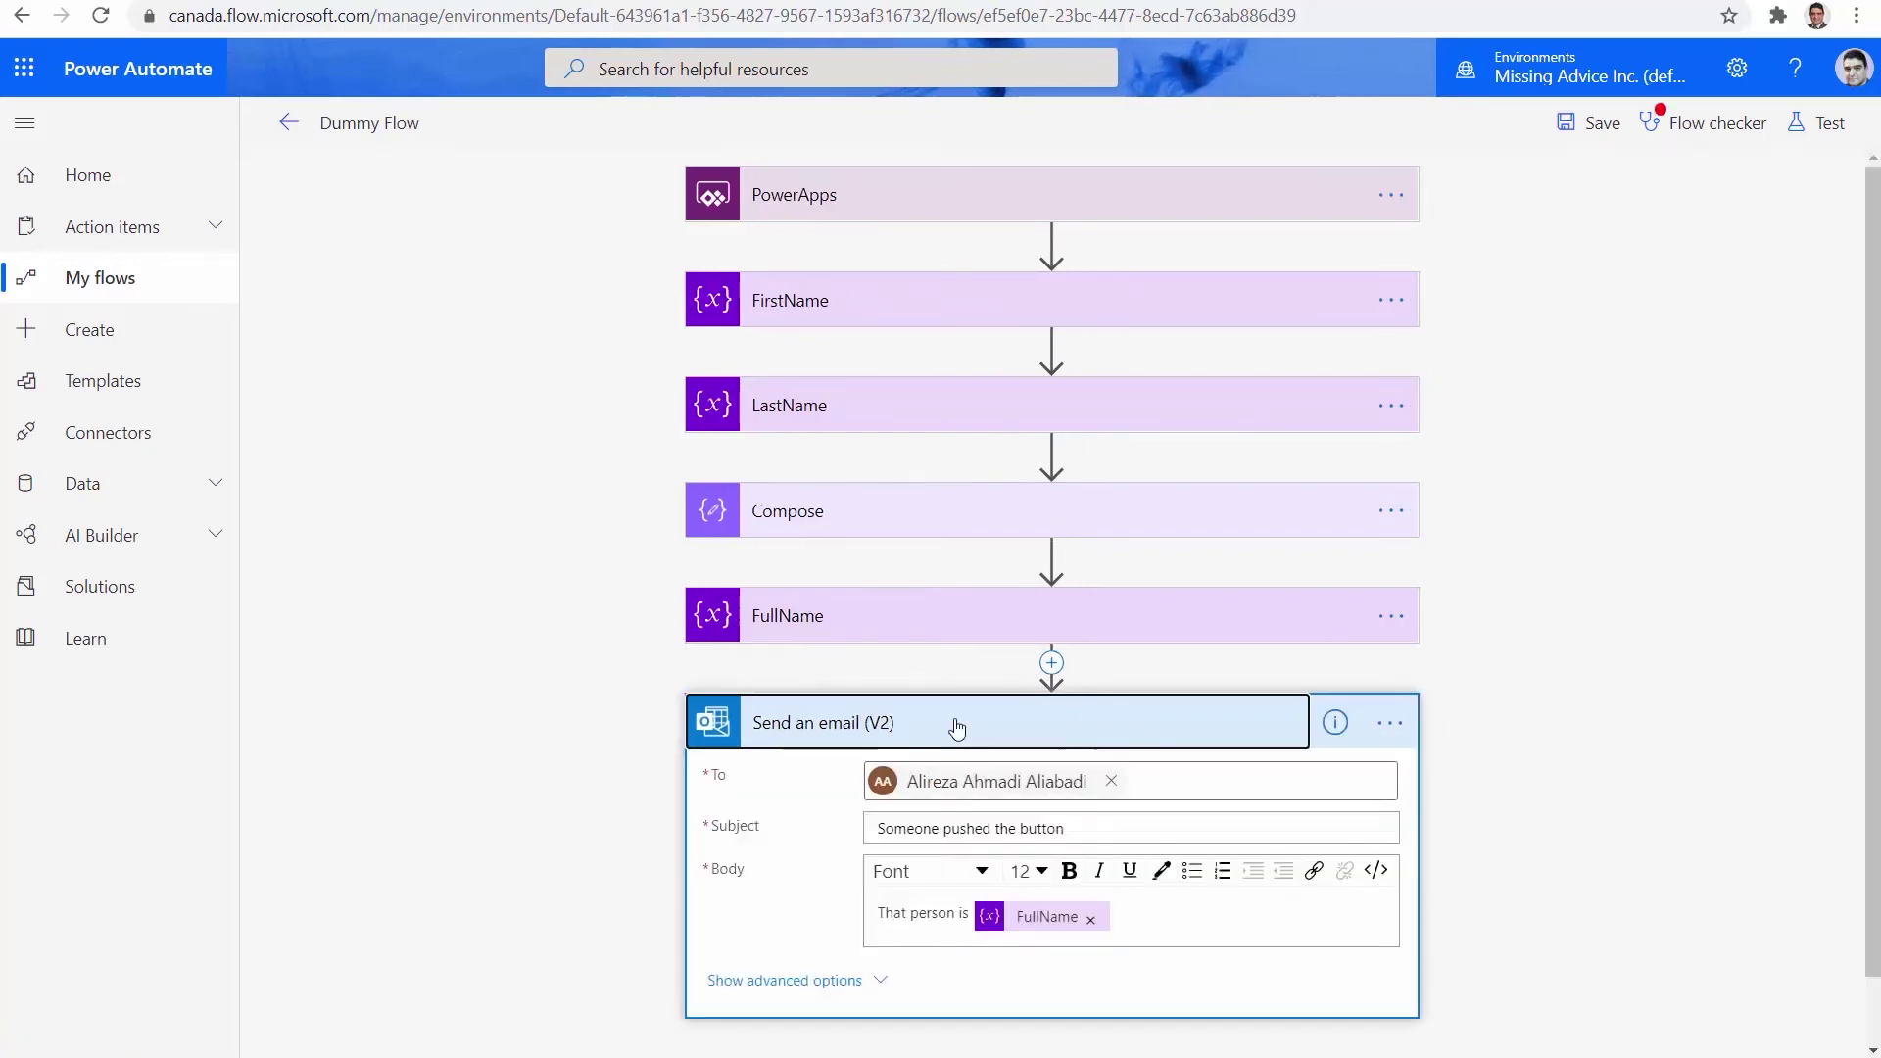
pyautogui.click(1391, 722)
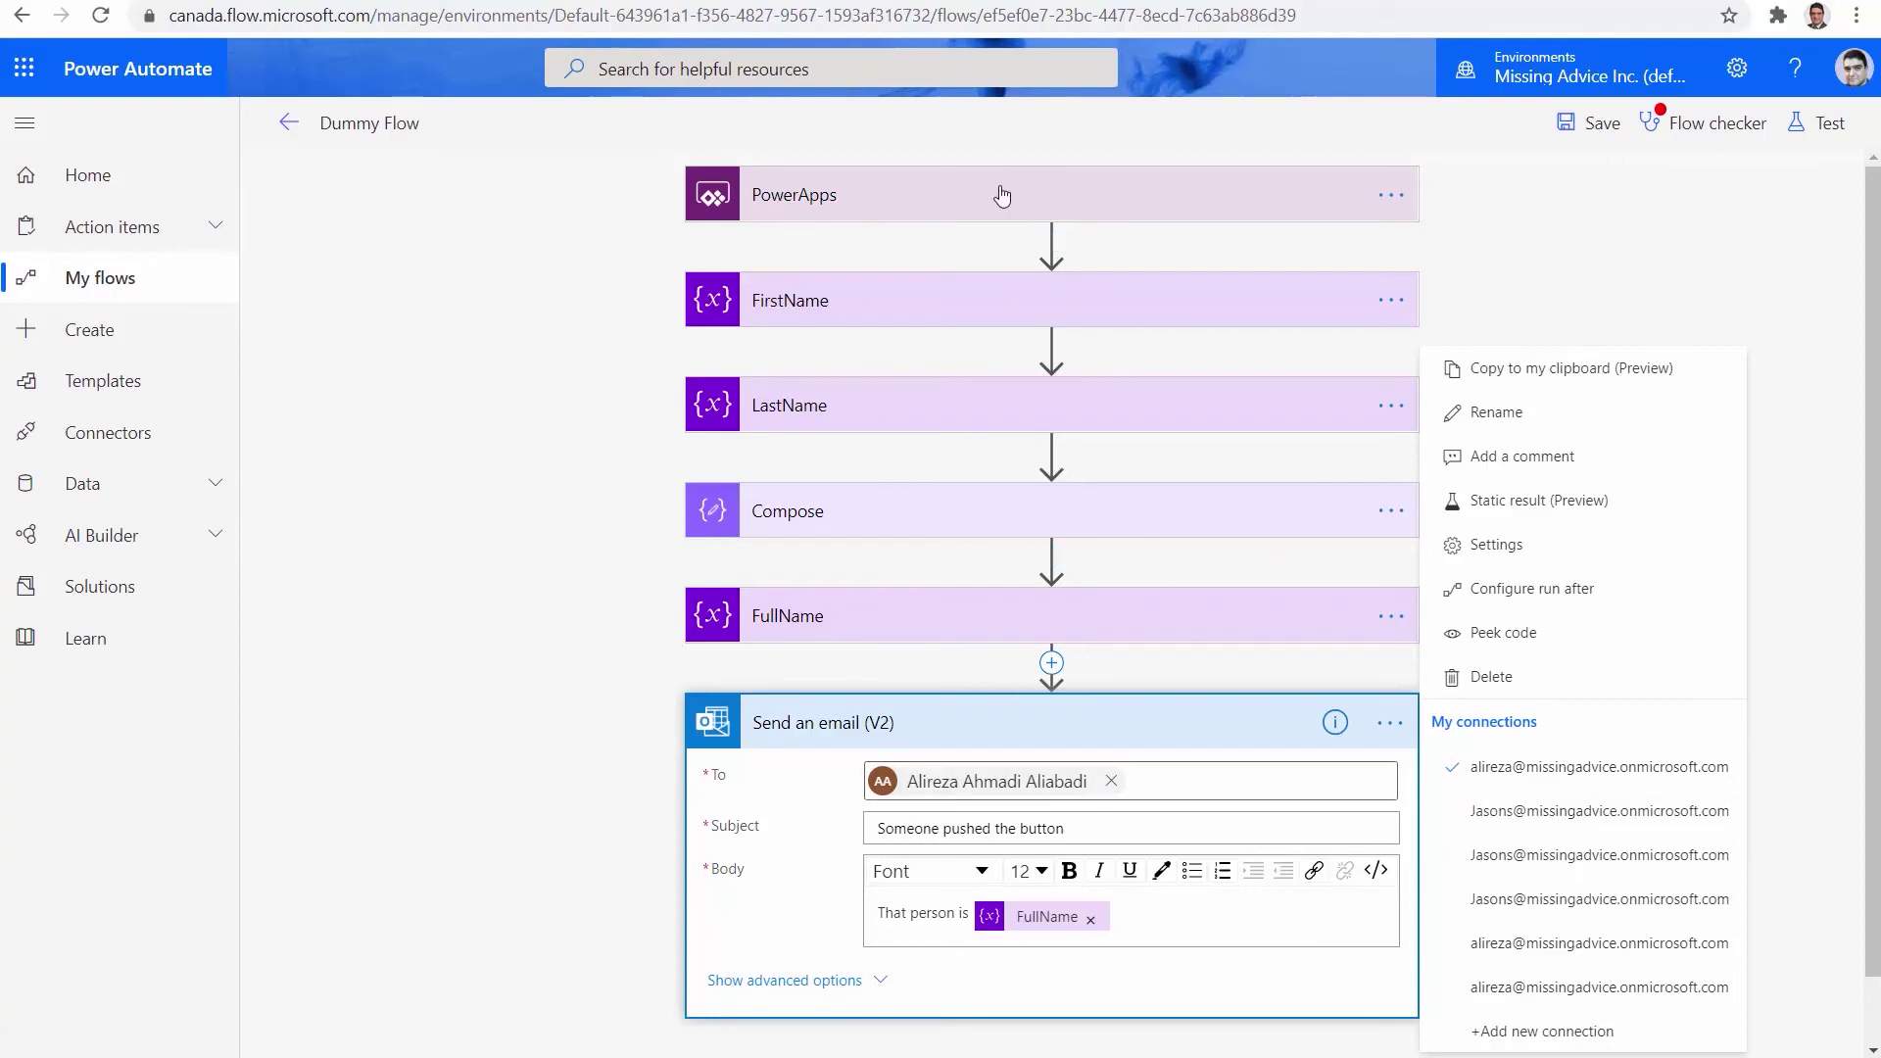
pyautogui.moveTo(1063, 265)
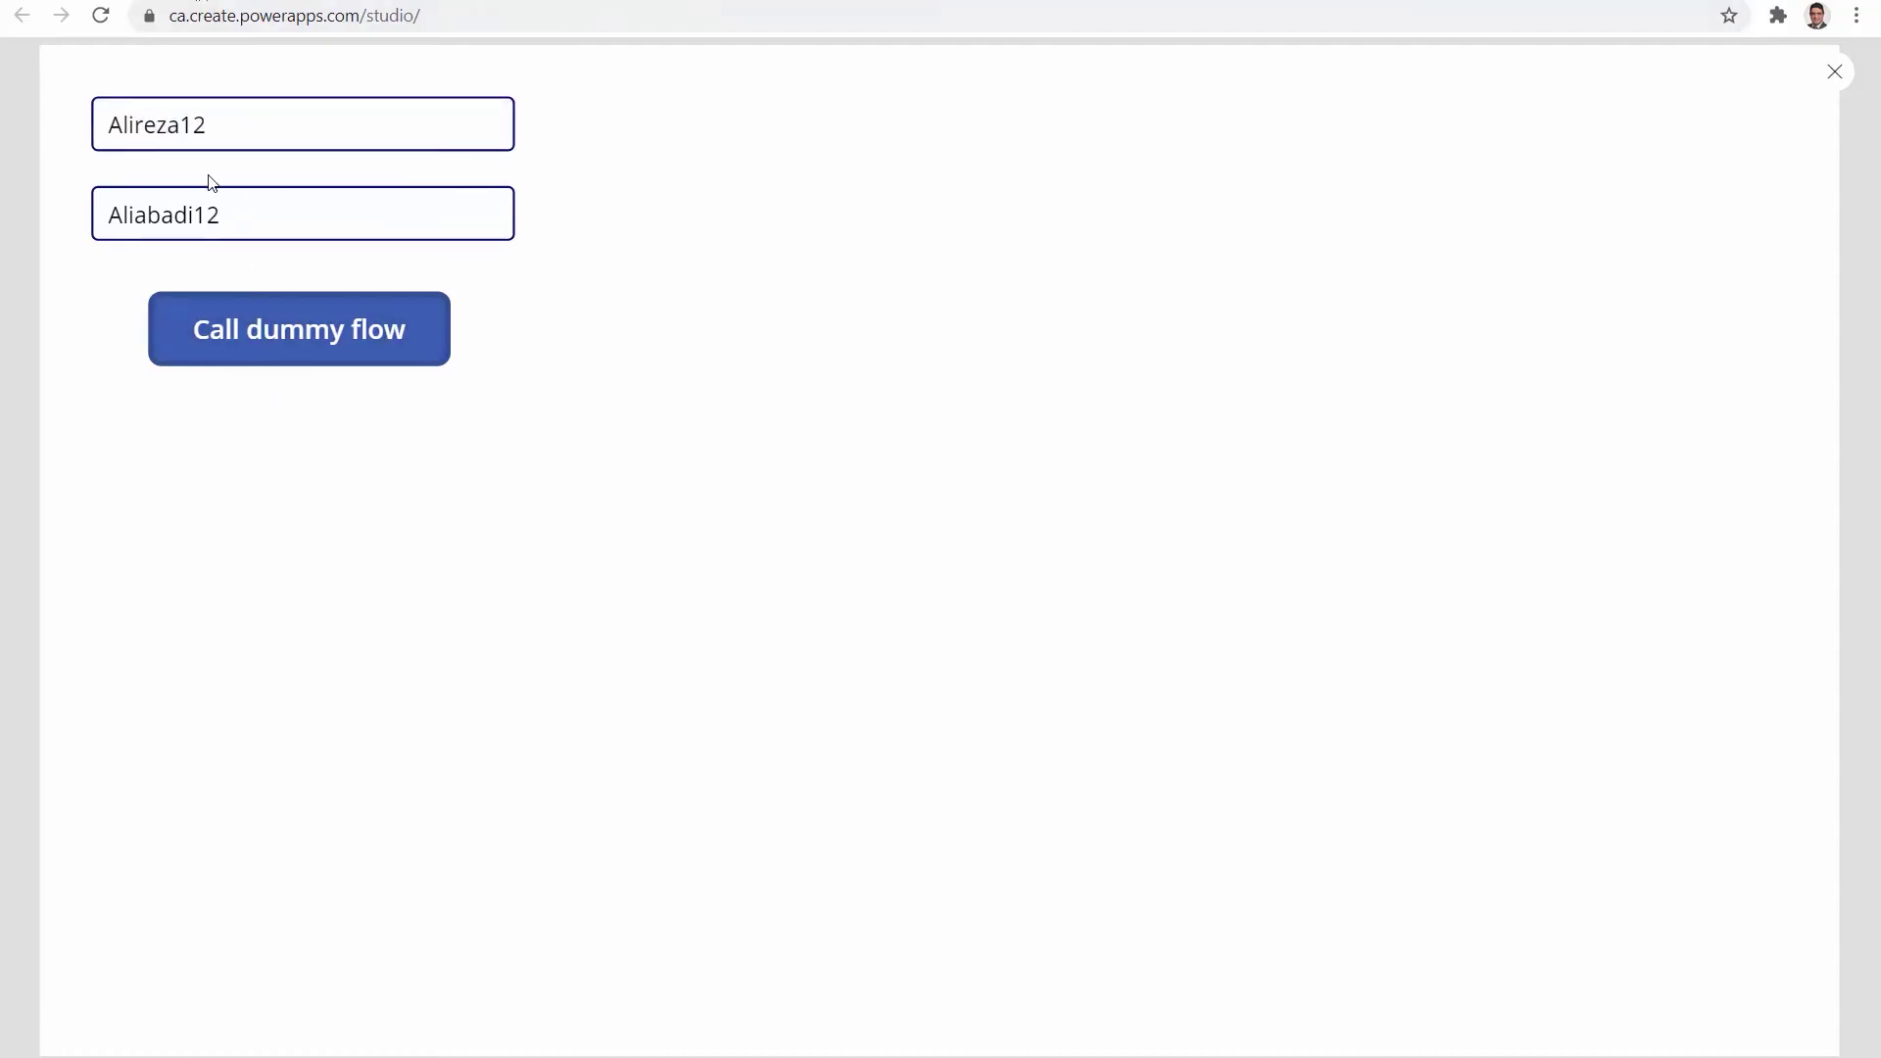
# Step: Clear the Call dummy flow button's failing DummyFlow.Run OnSelect formula
pyautogui.click(1835, 72)
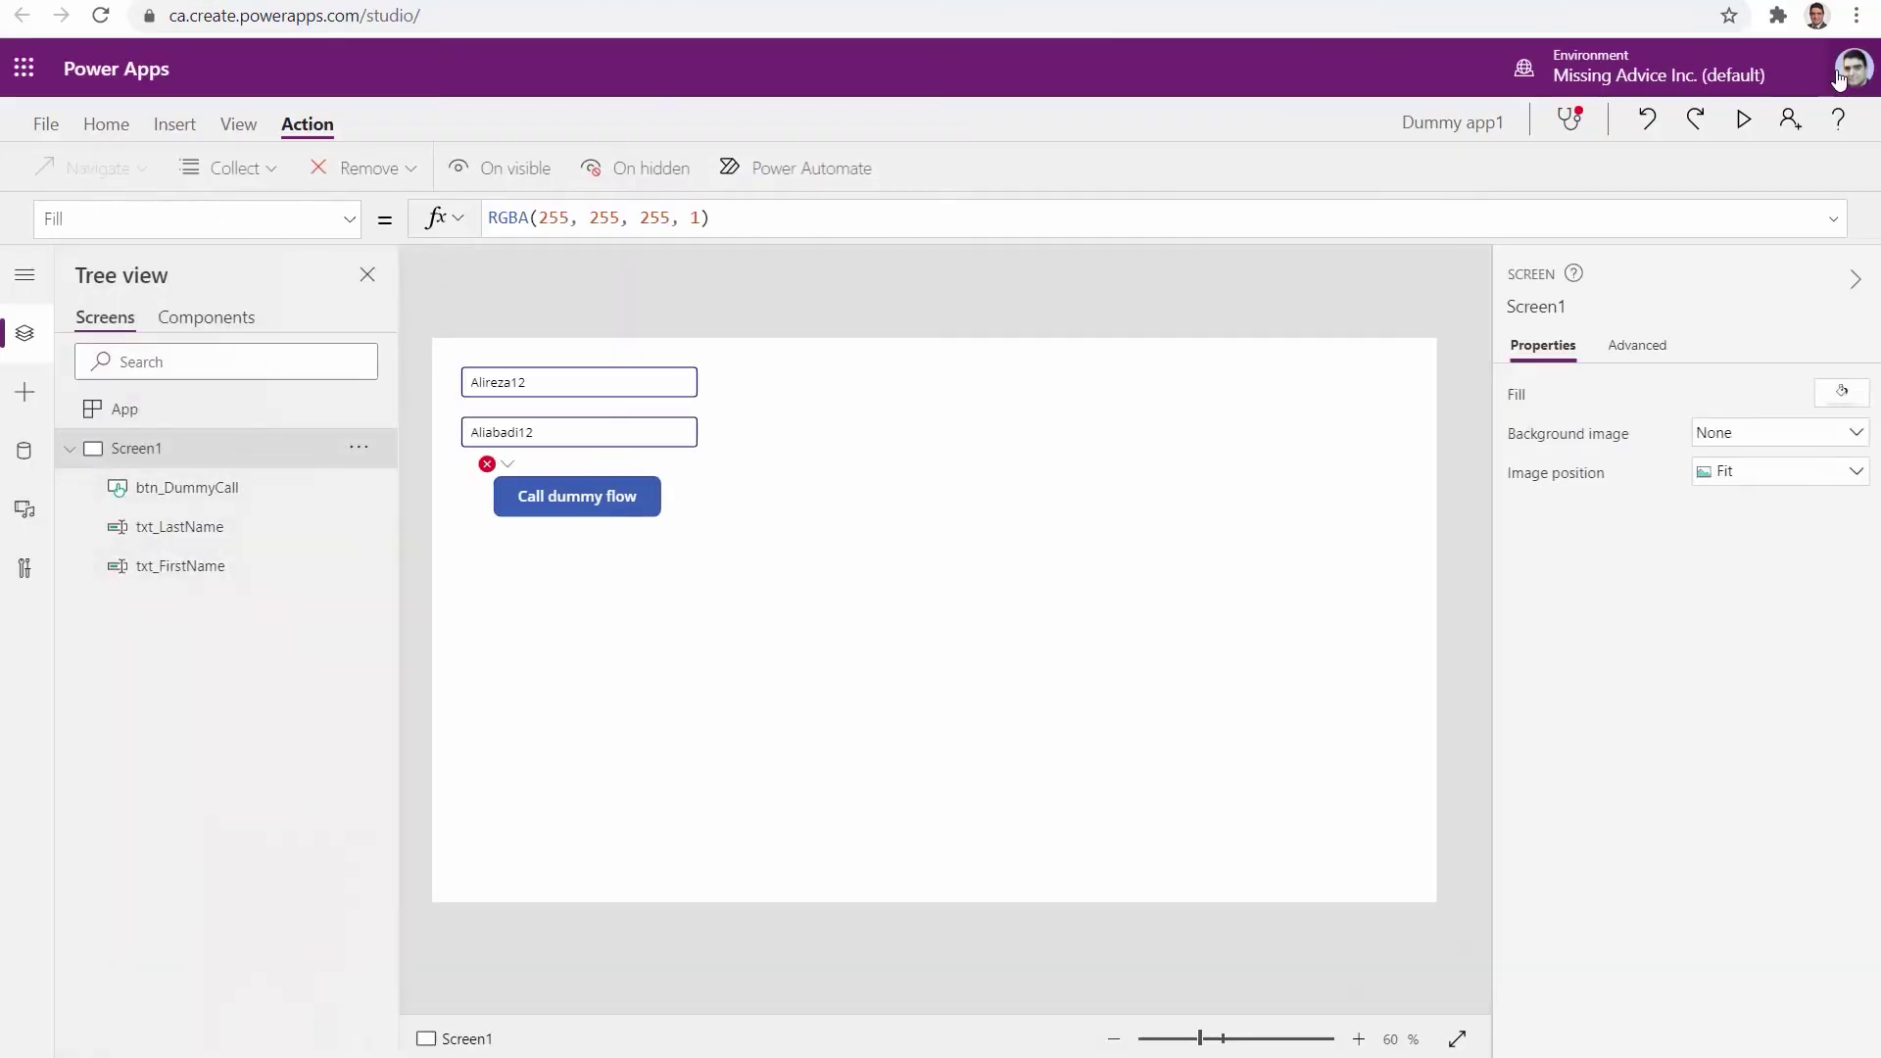
pyautogui.click(503, 465)
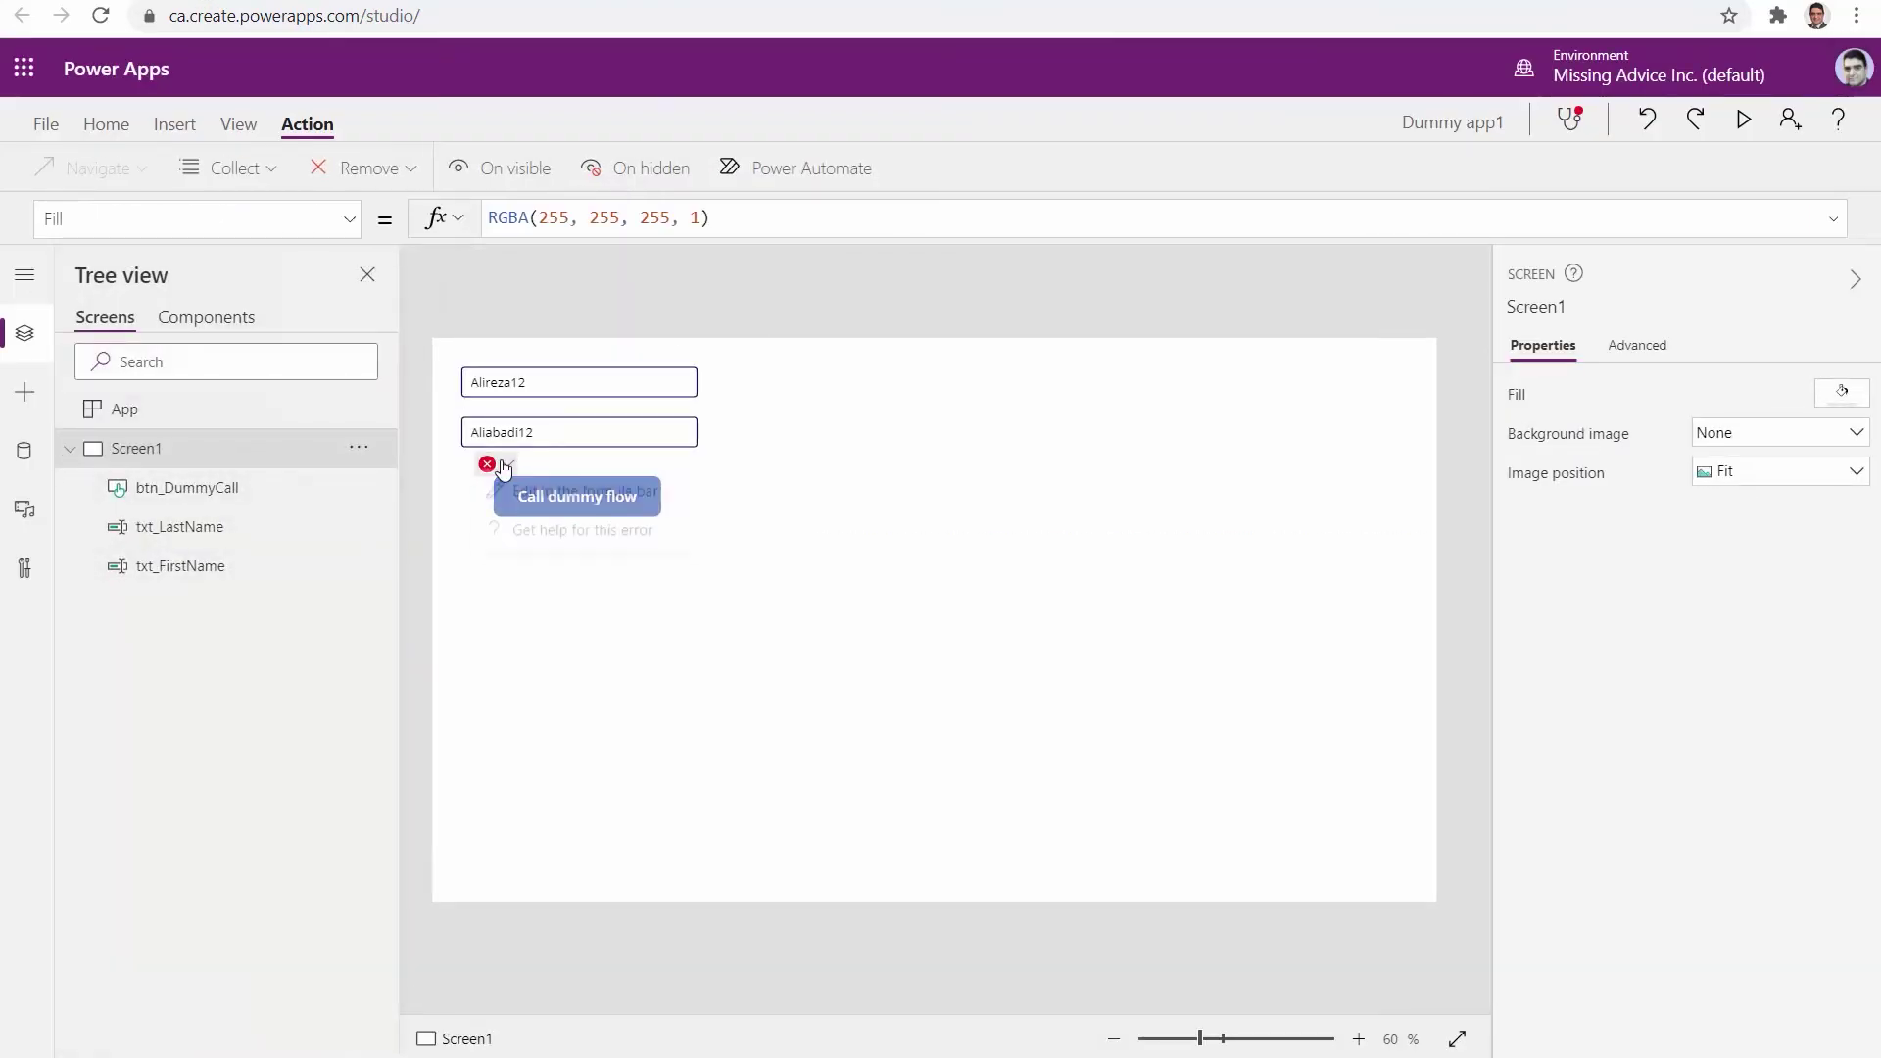
pyautogui.click(534, 493)
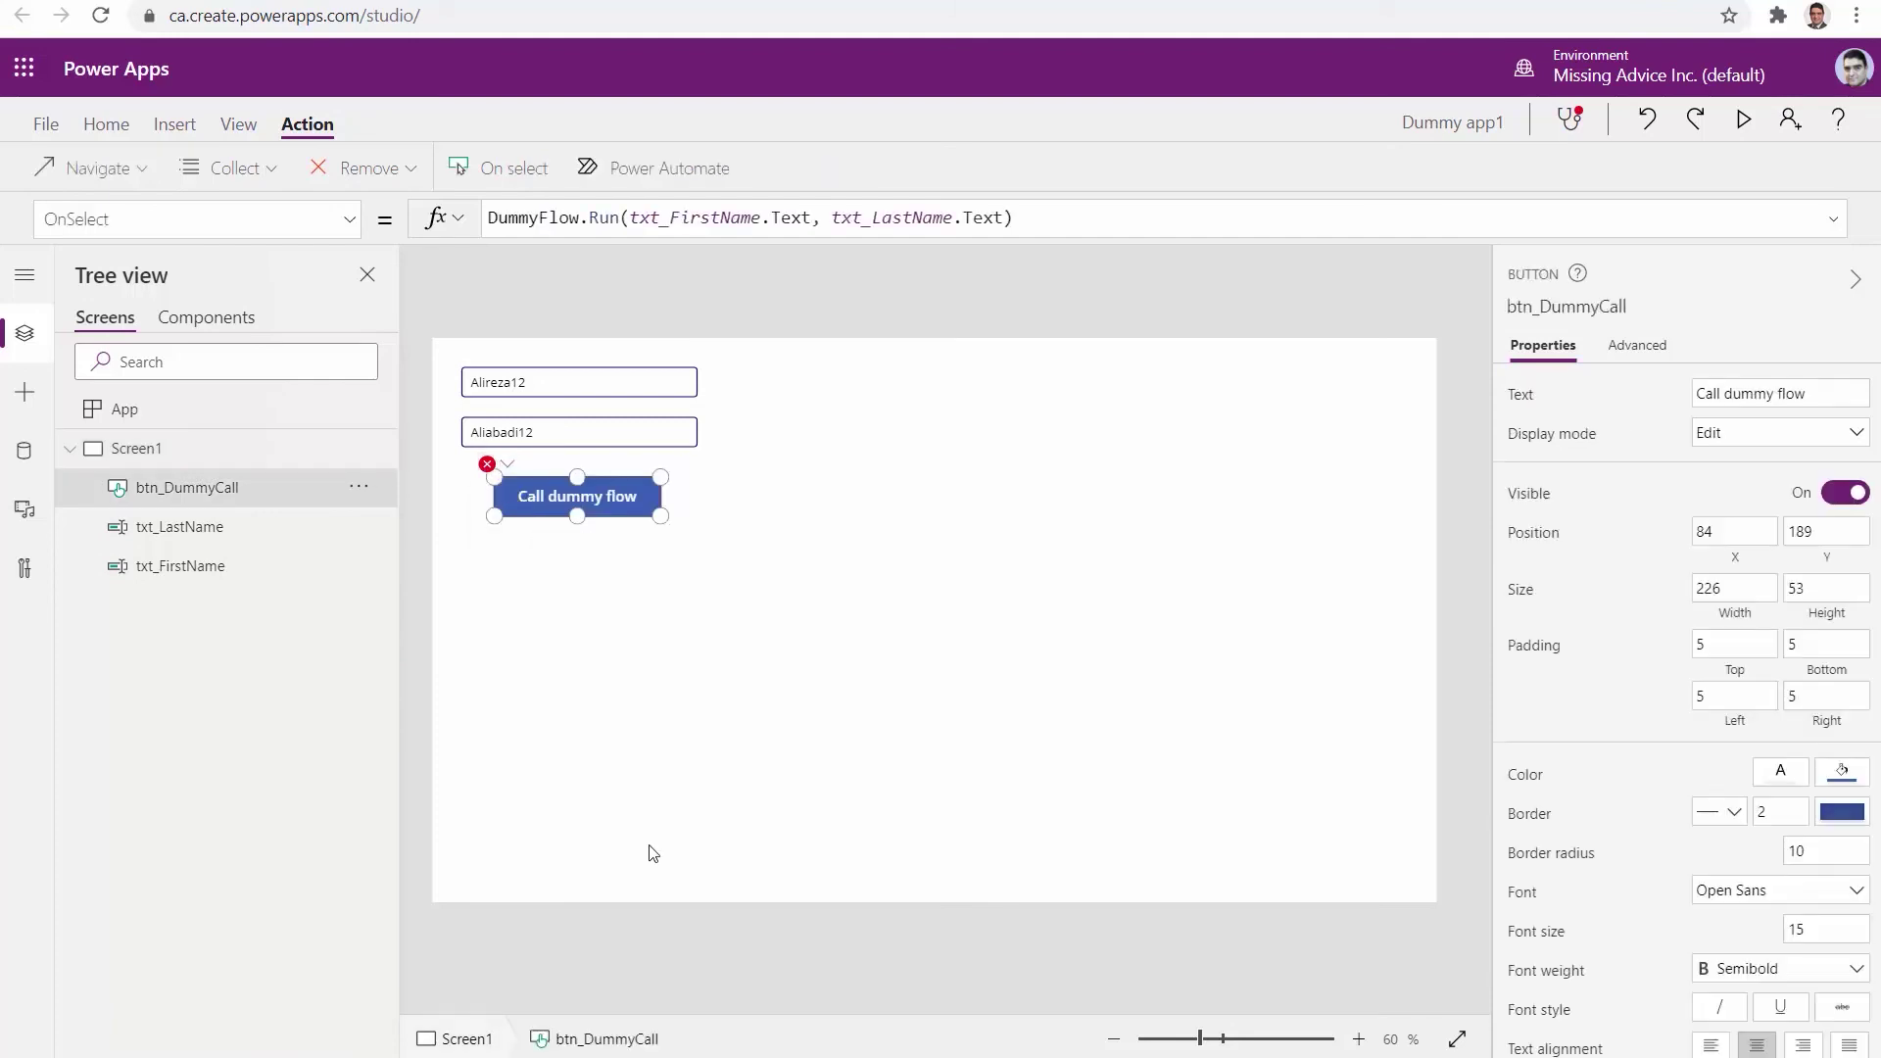
pyautogui.click(558, 218)
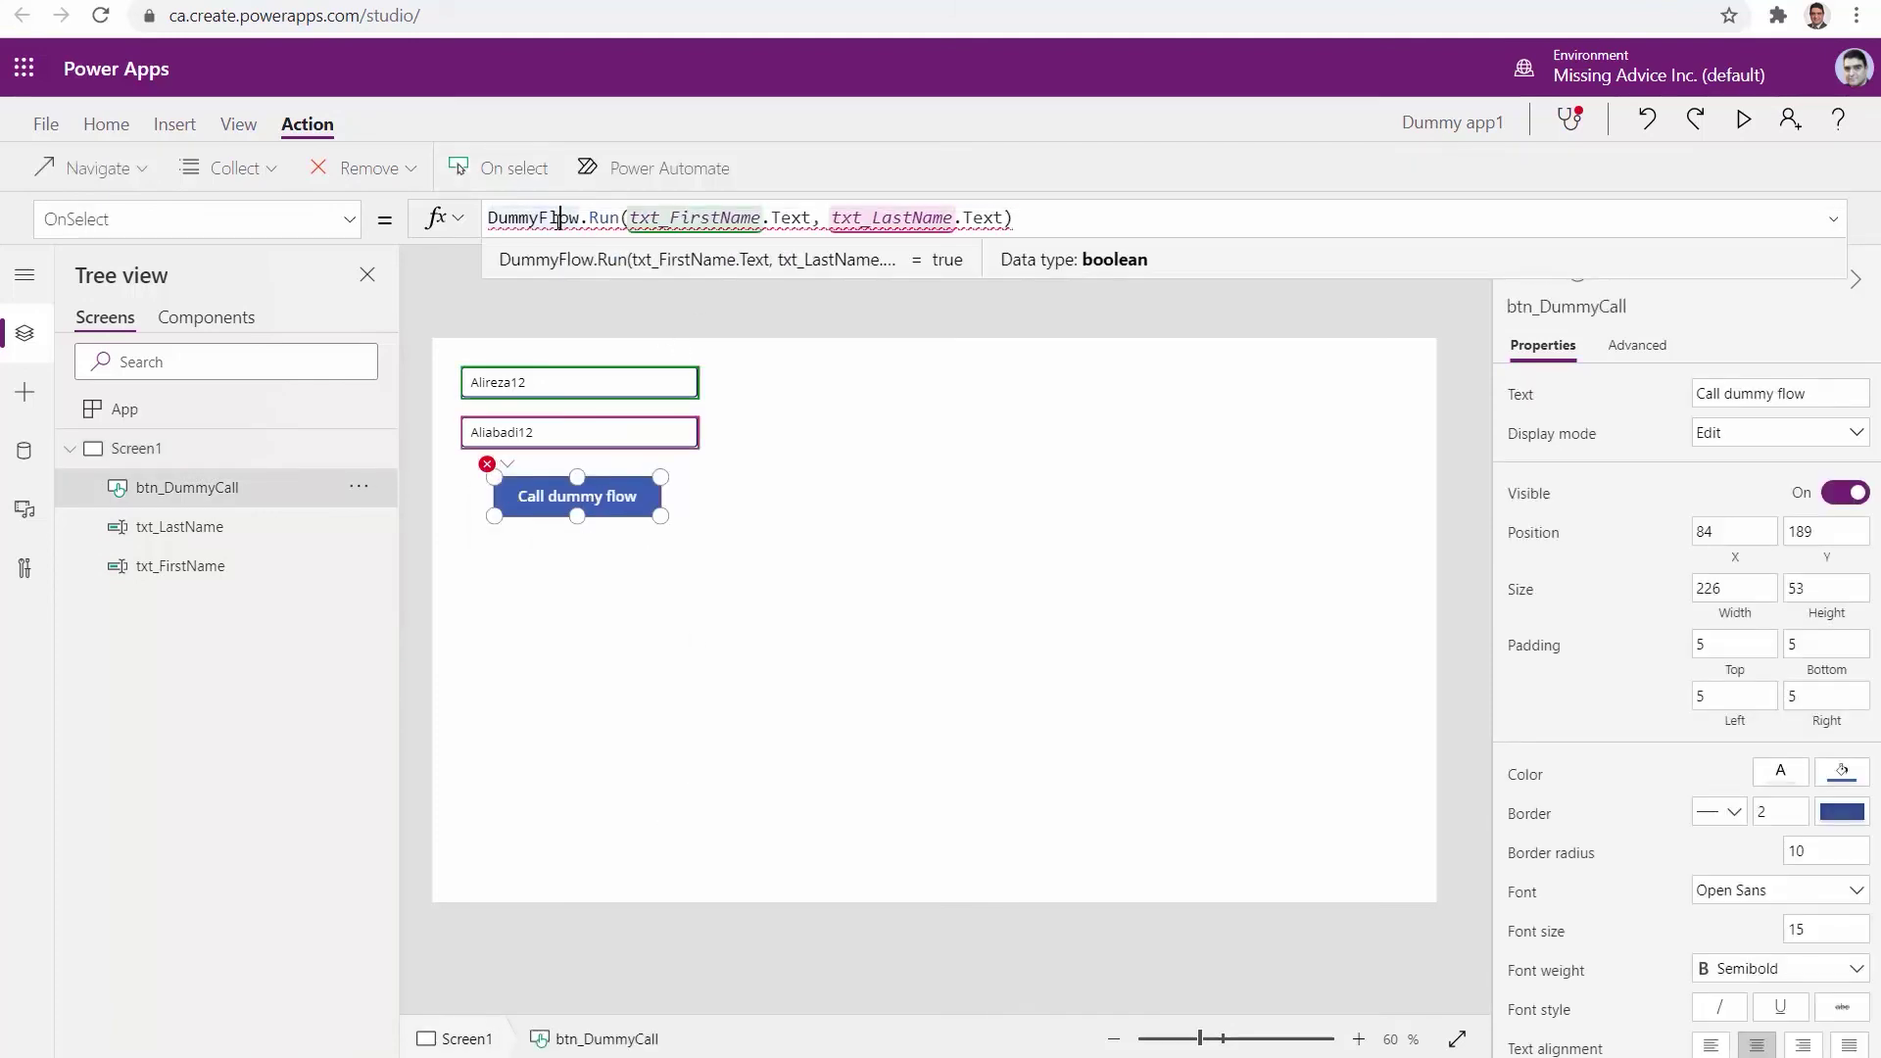
pyautogui.moveTo(555, 218)
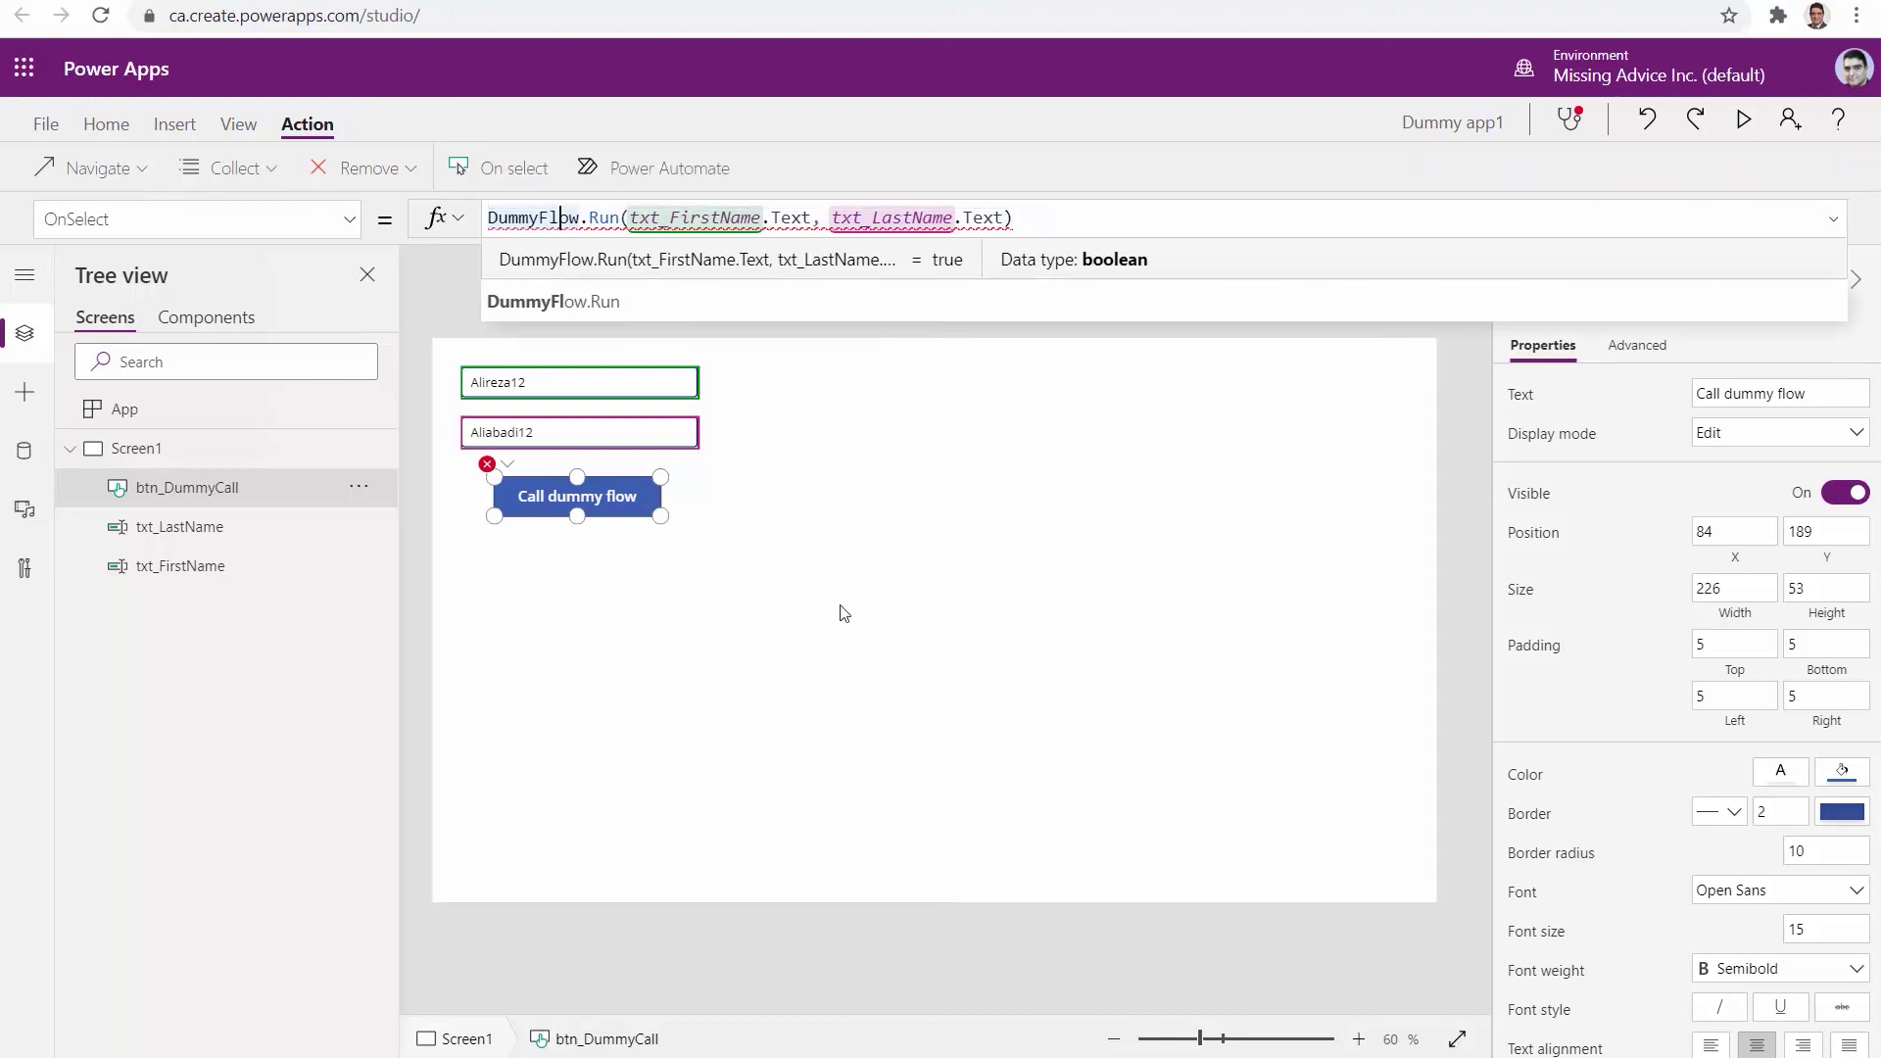
pyautogui.hotkey('ctrl', 'a')
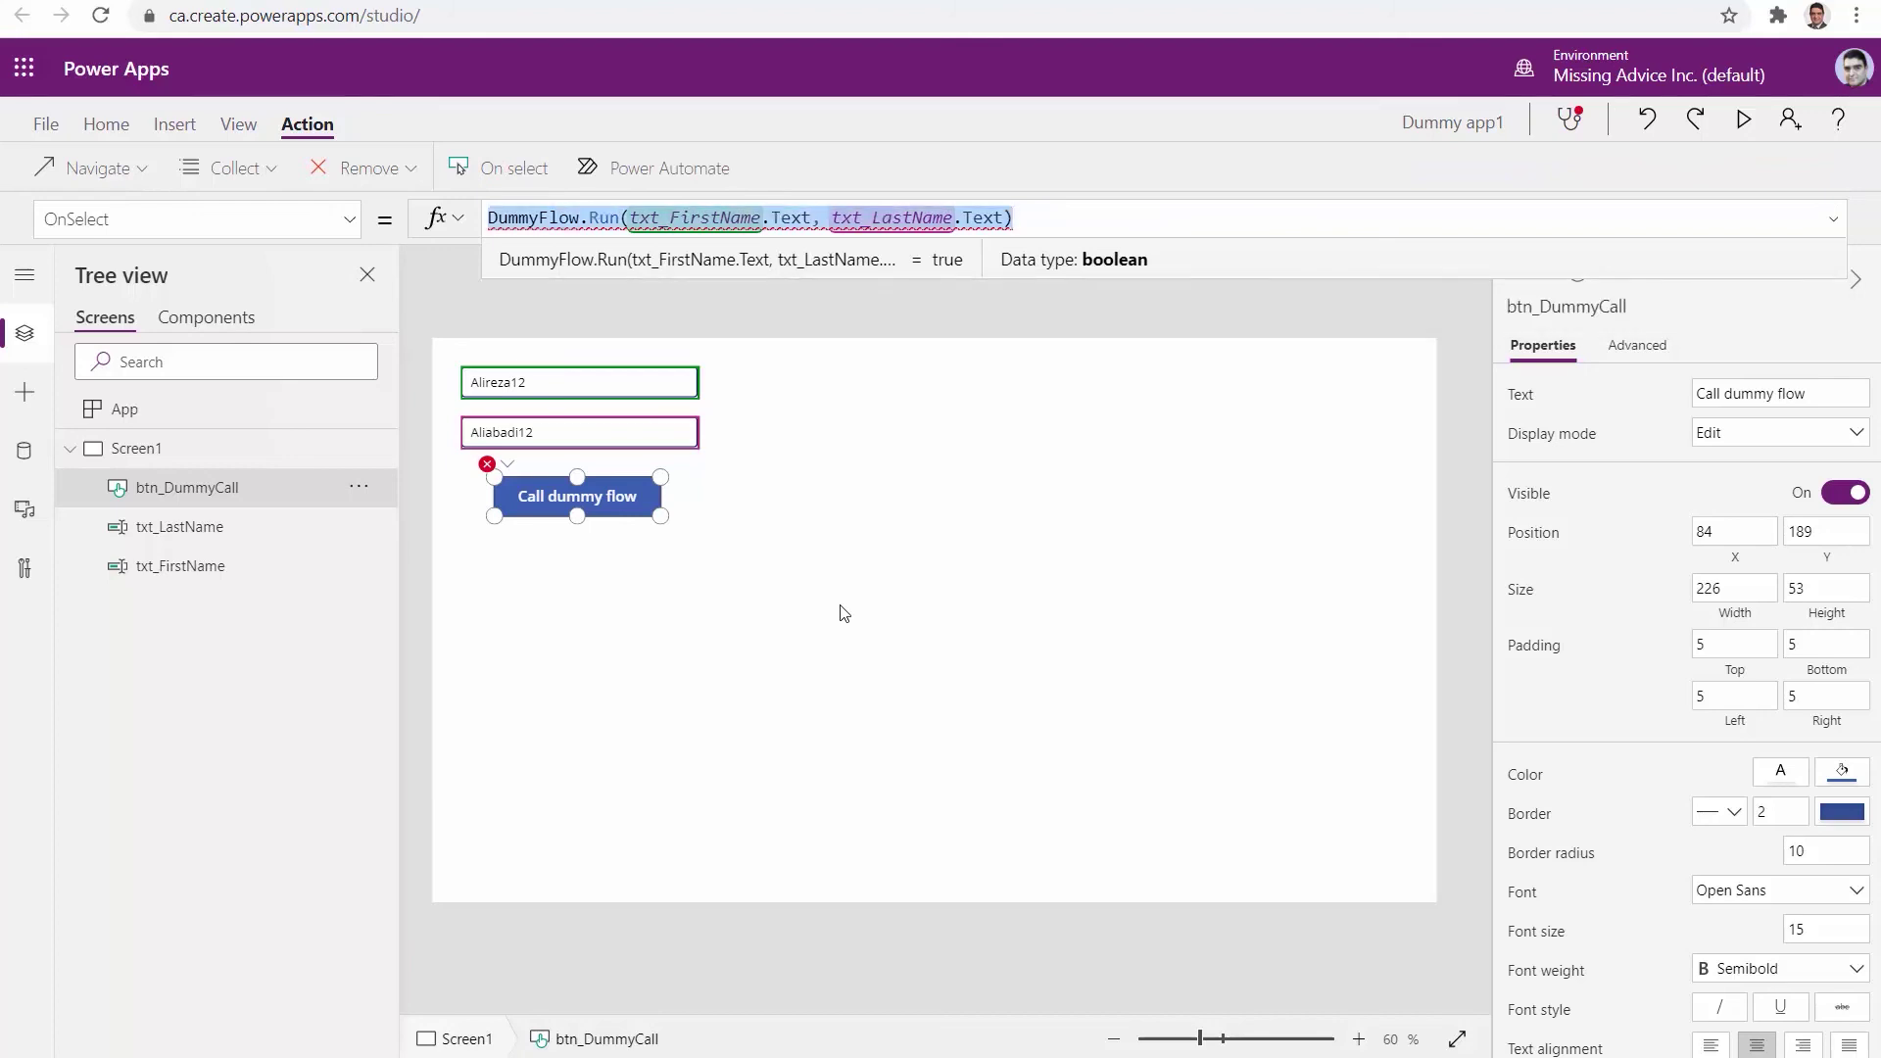
pyautogui.press('BackSpace')
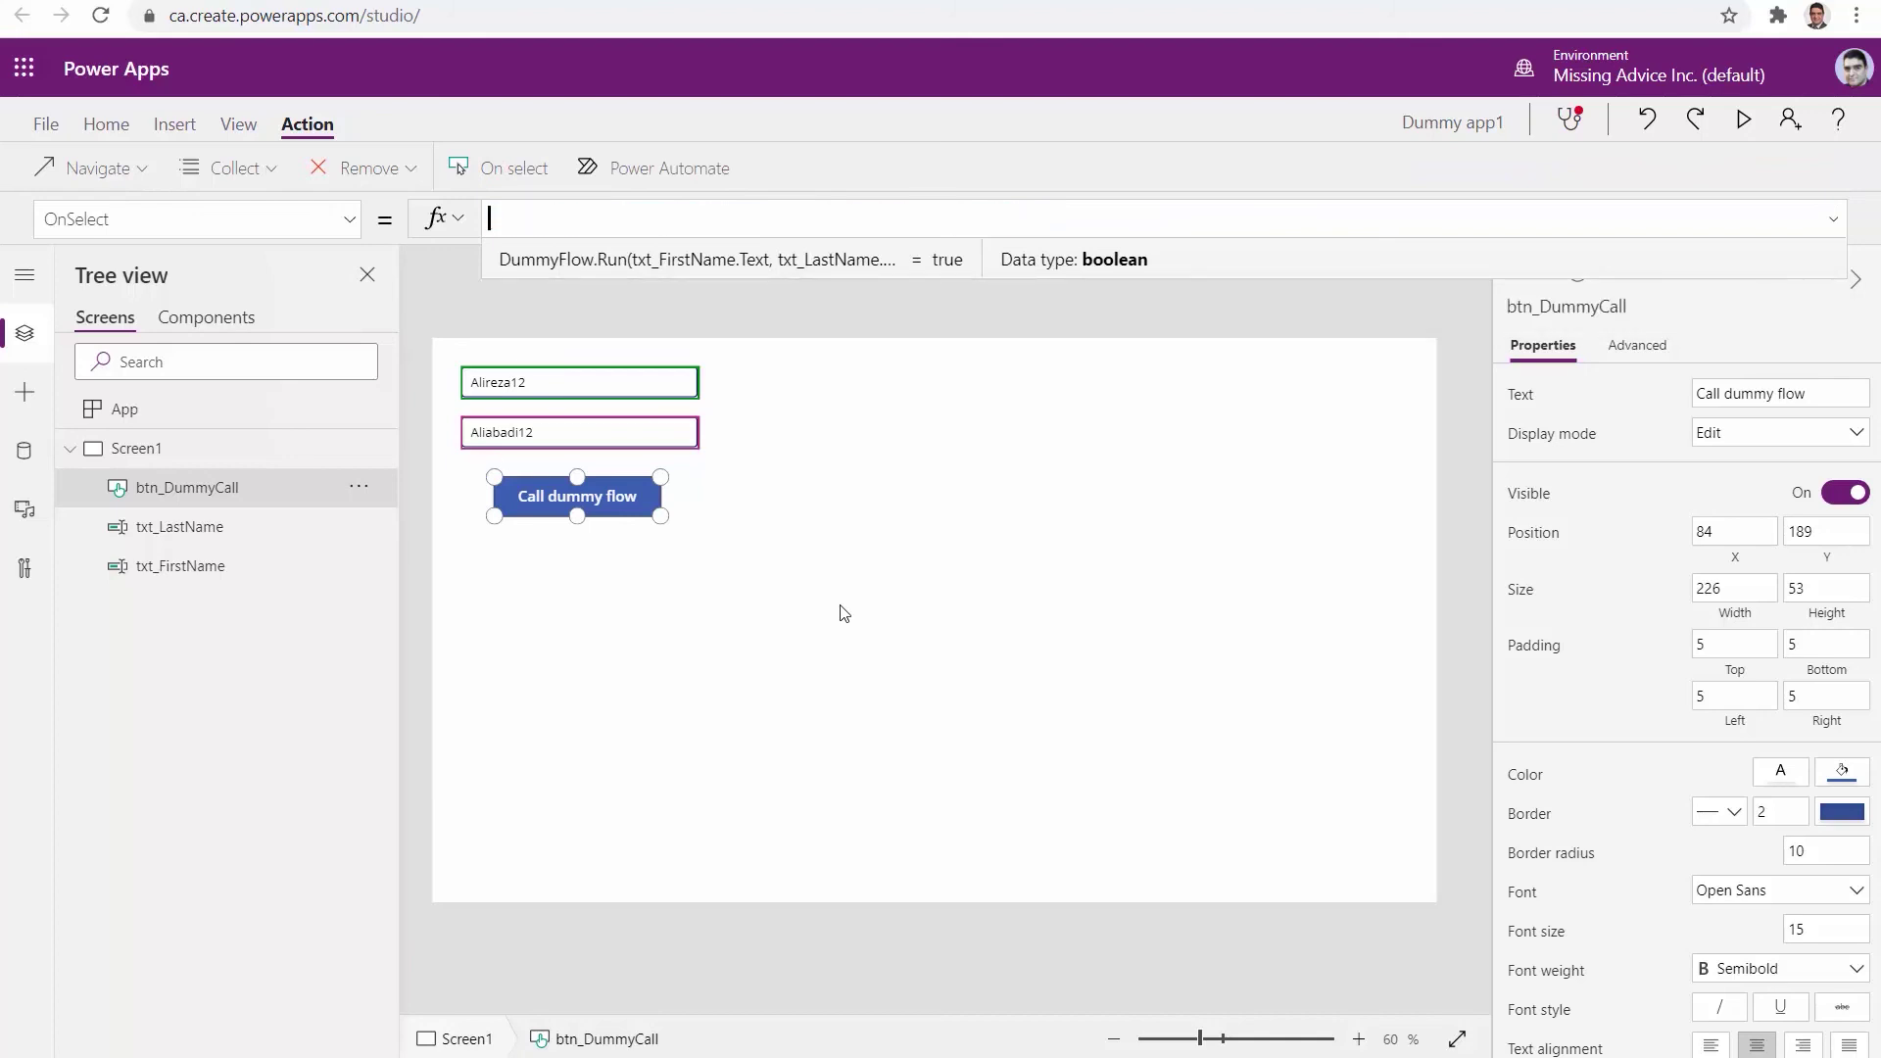
pyautogui.click(845, 615)
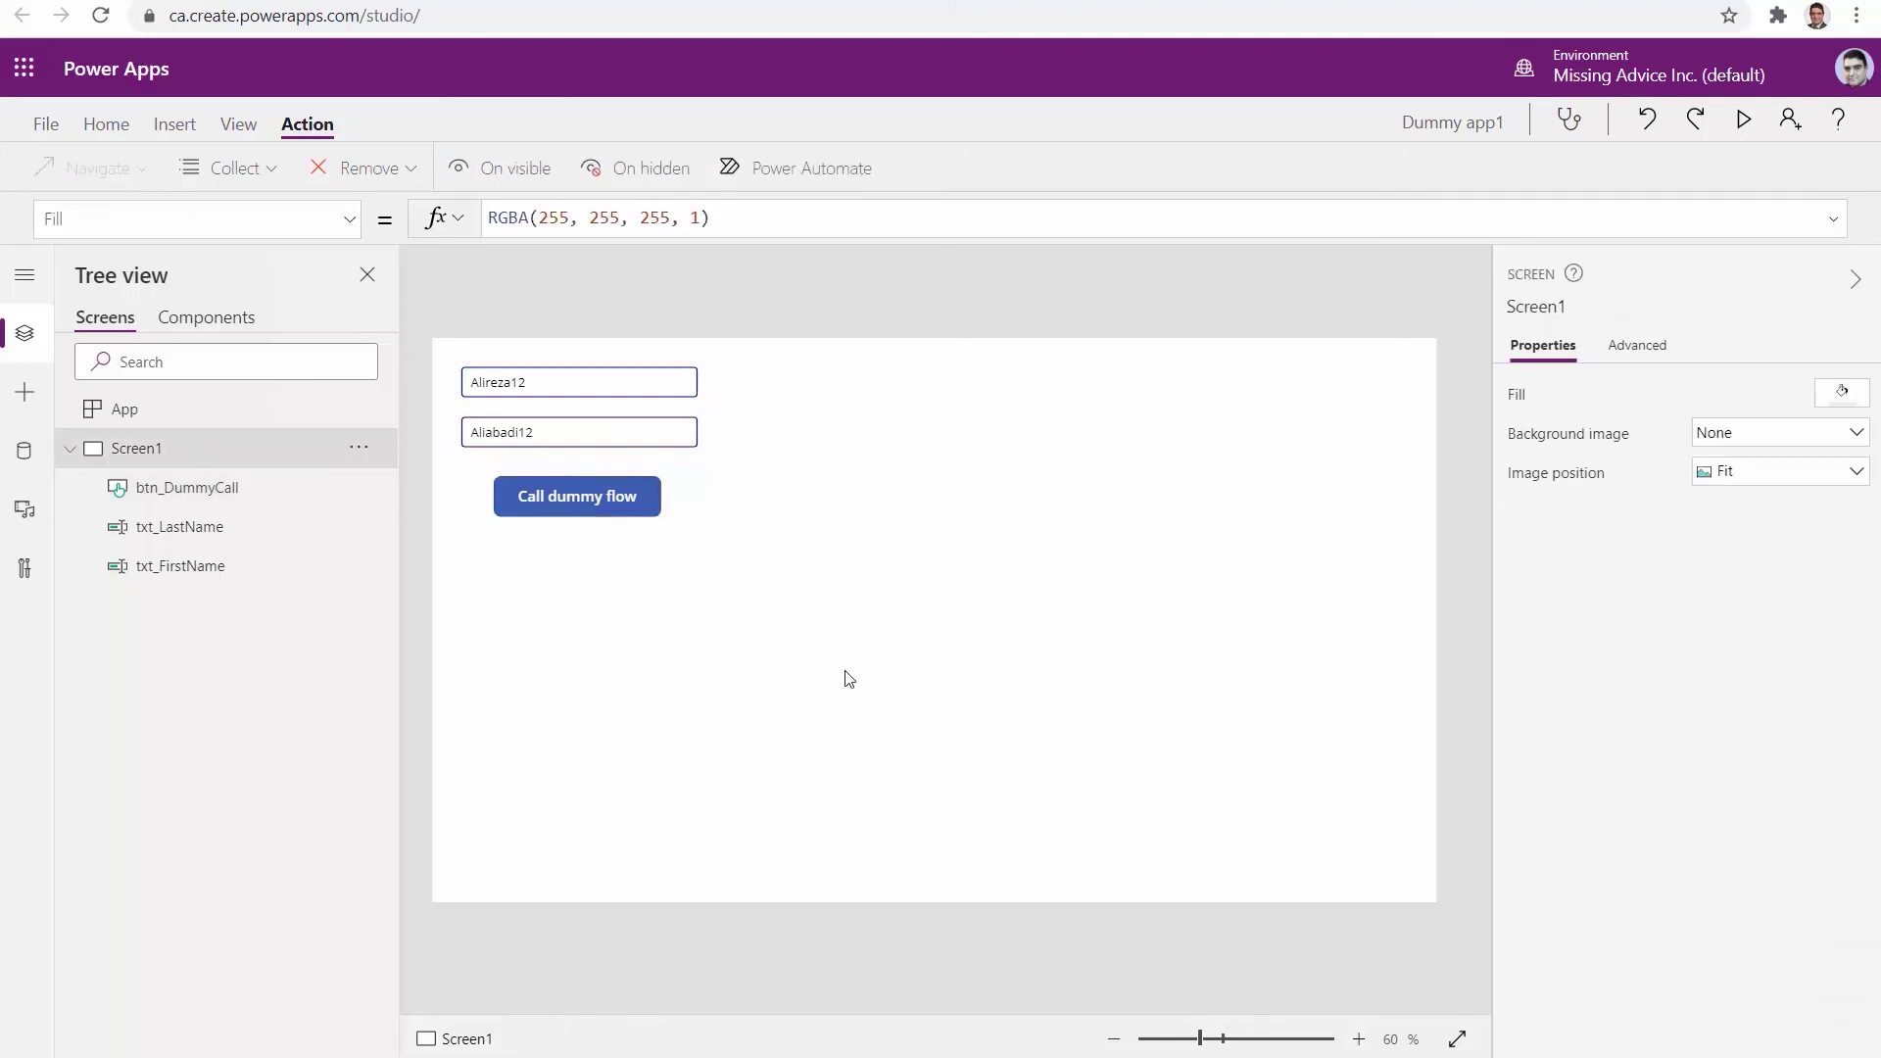
# Step: Attach Dummy Flow to the Call dummy flow button through Power Automate
pyautogui.click(626, 488)
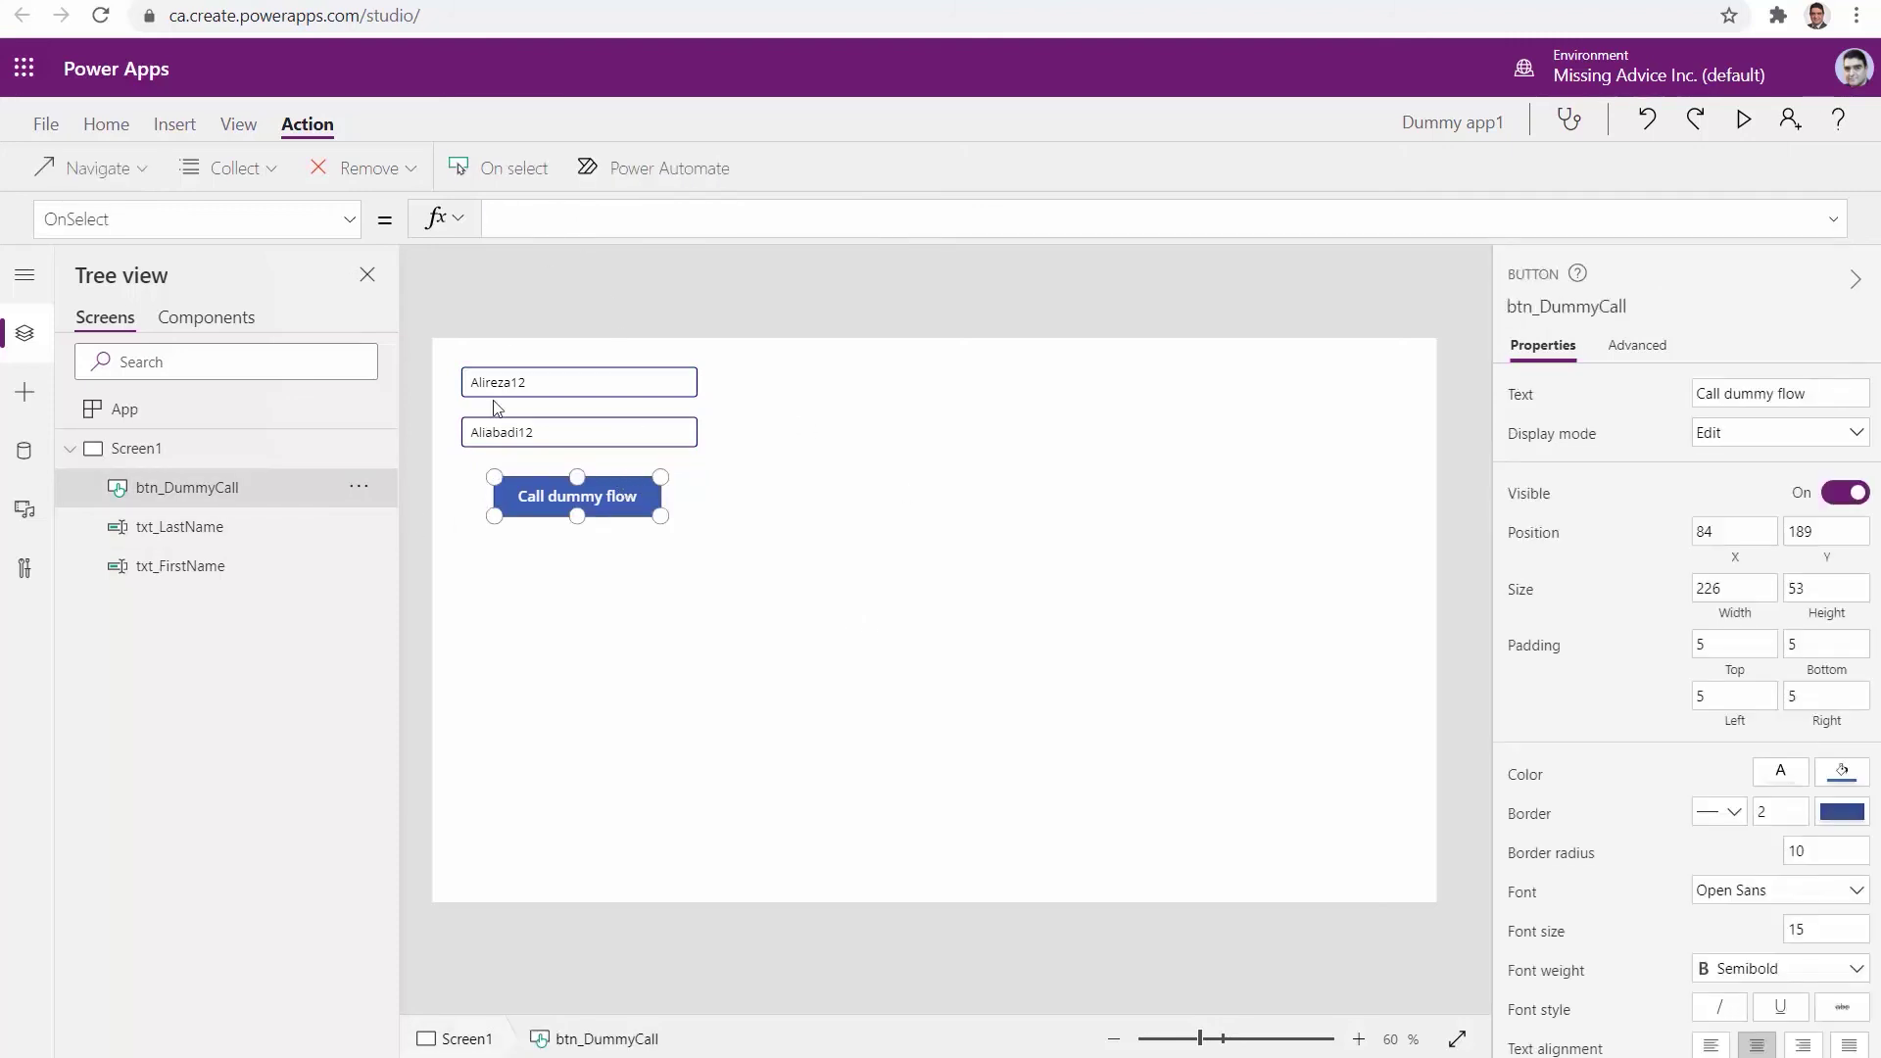
pyautogui.click(542, 218)
pyautogui.click(638, 170)
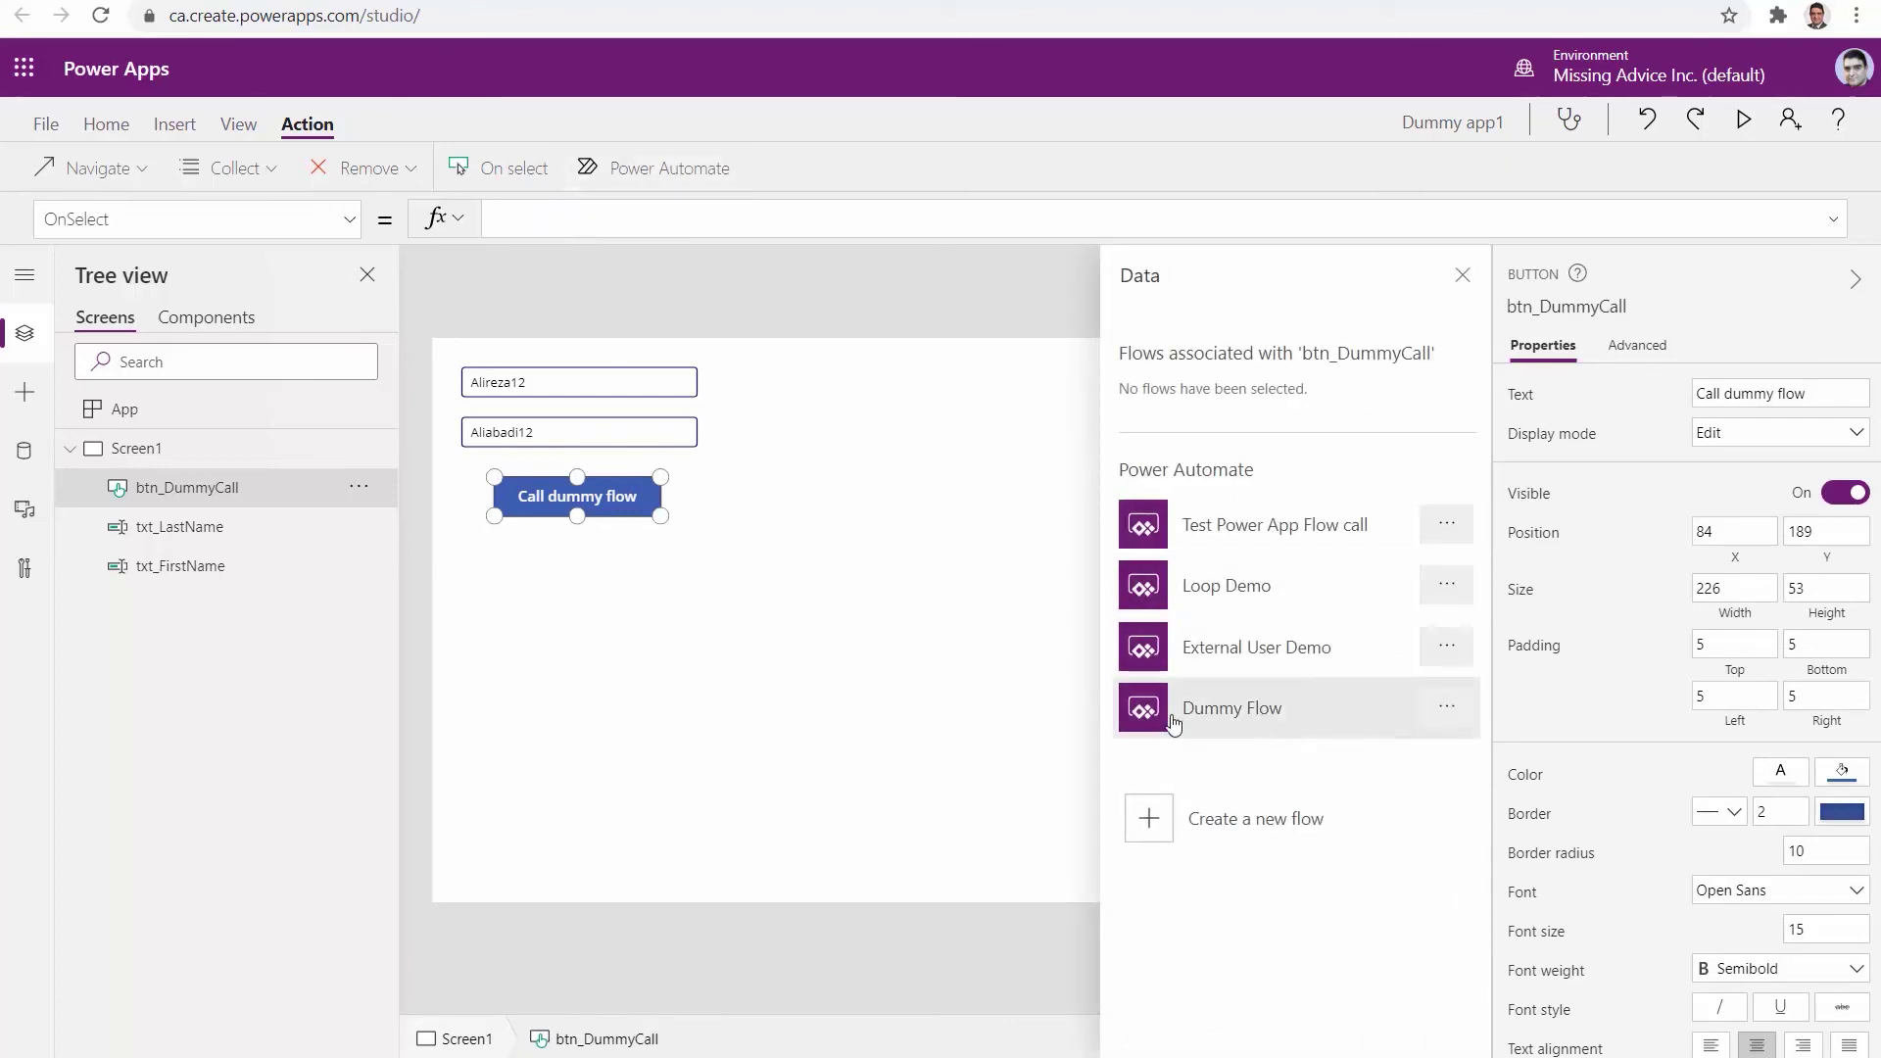
pyautogui.click(1212, 717)
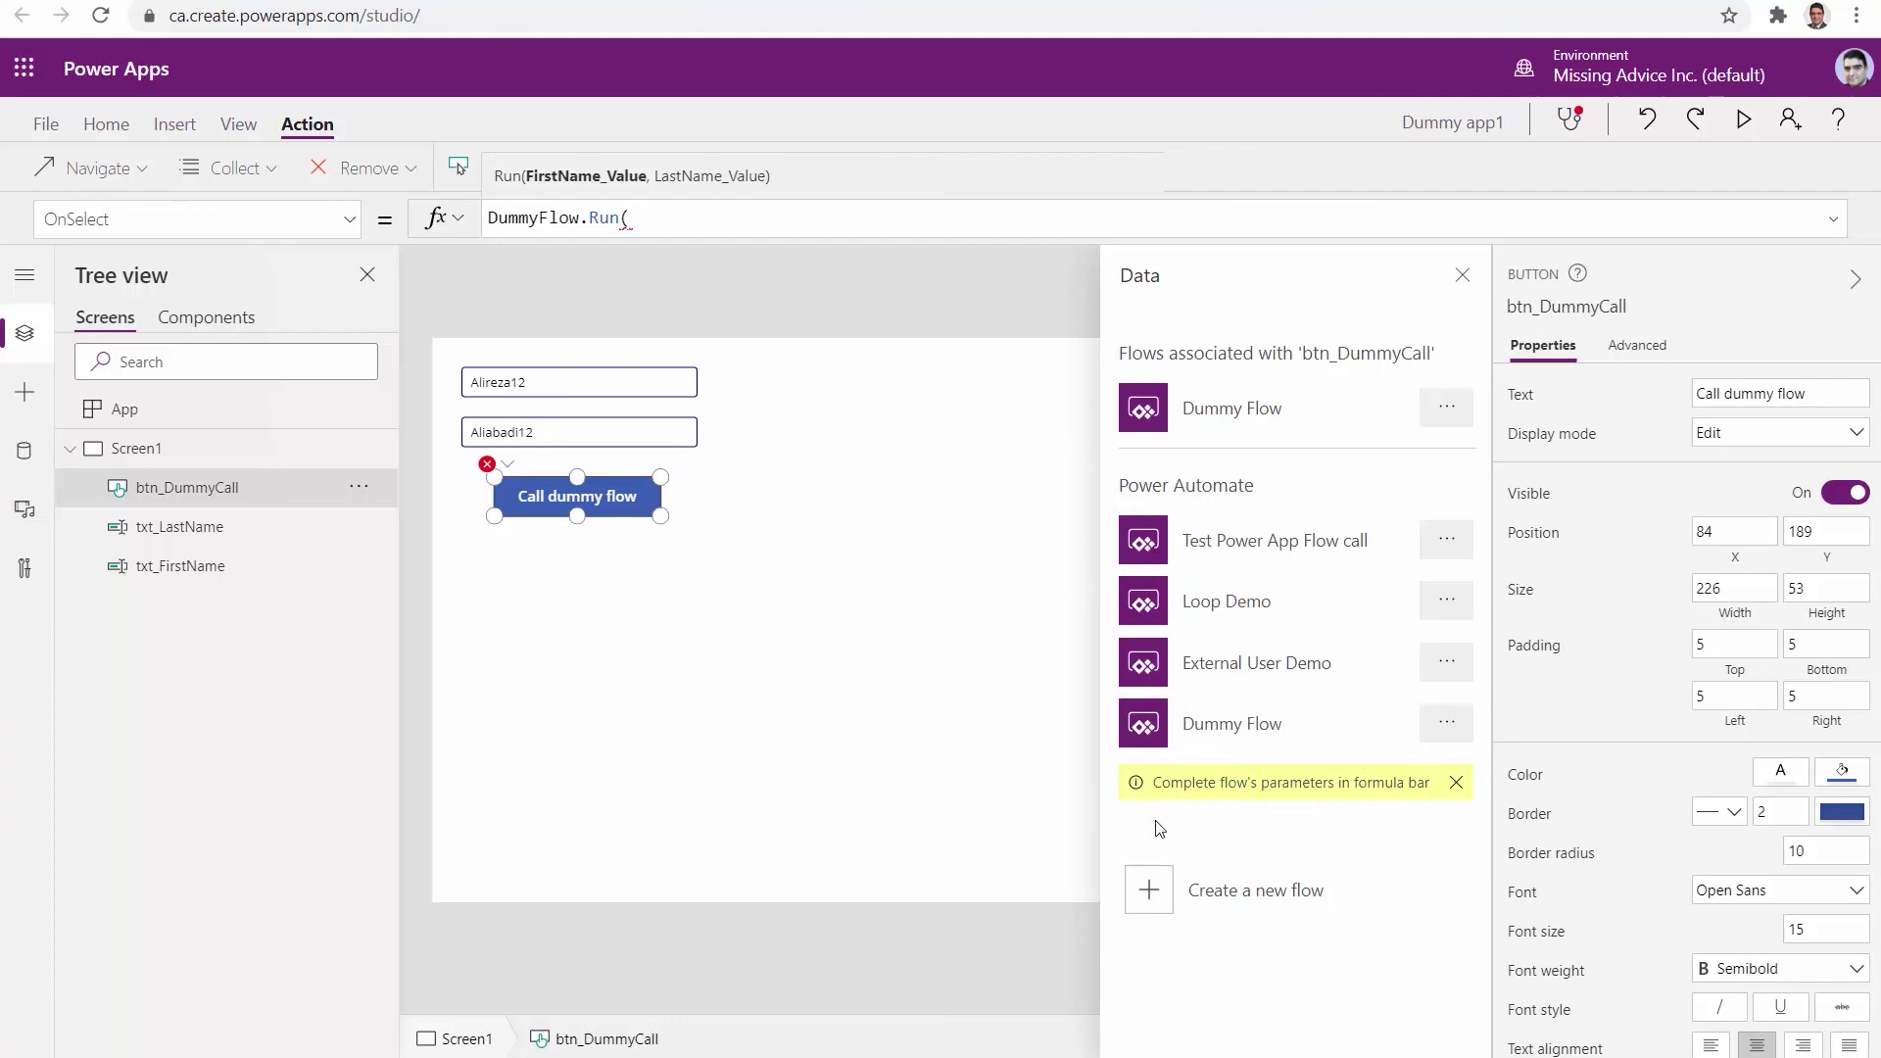
# Step: Set the button's OnSelect to DummyFlow.Run(txt_FirstName.Text, txt_LastName.Text)
pyautogui.tripleClick(721, 225)
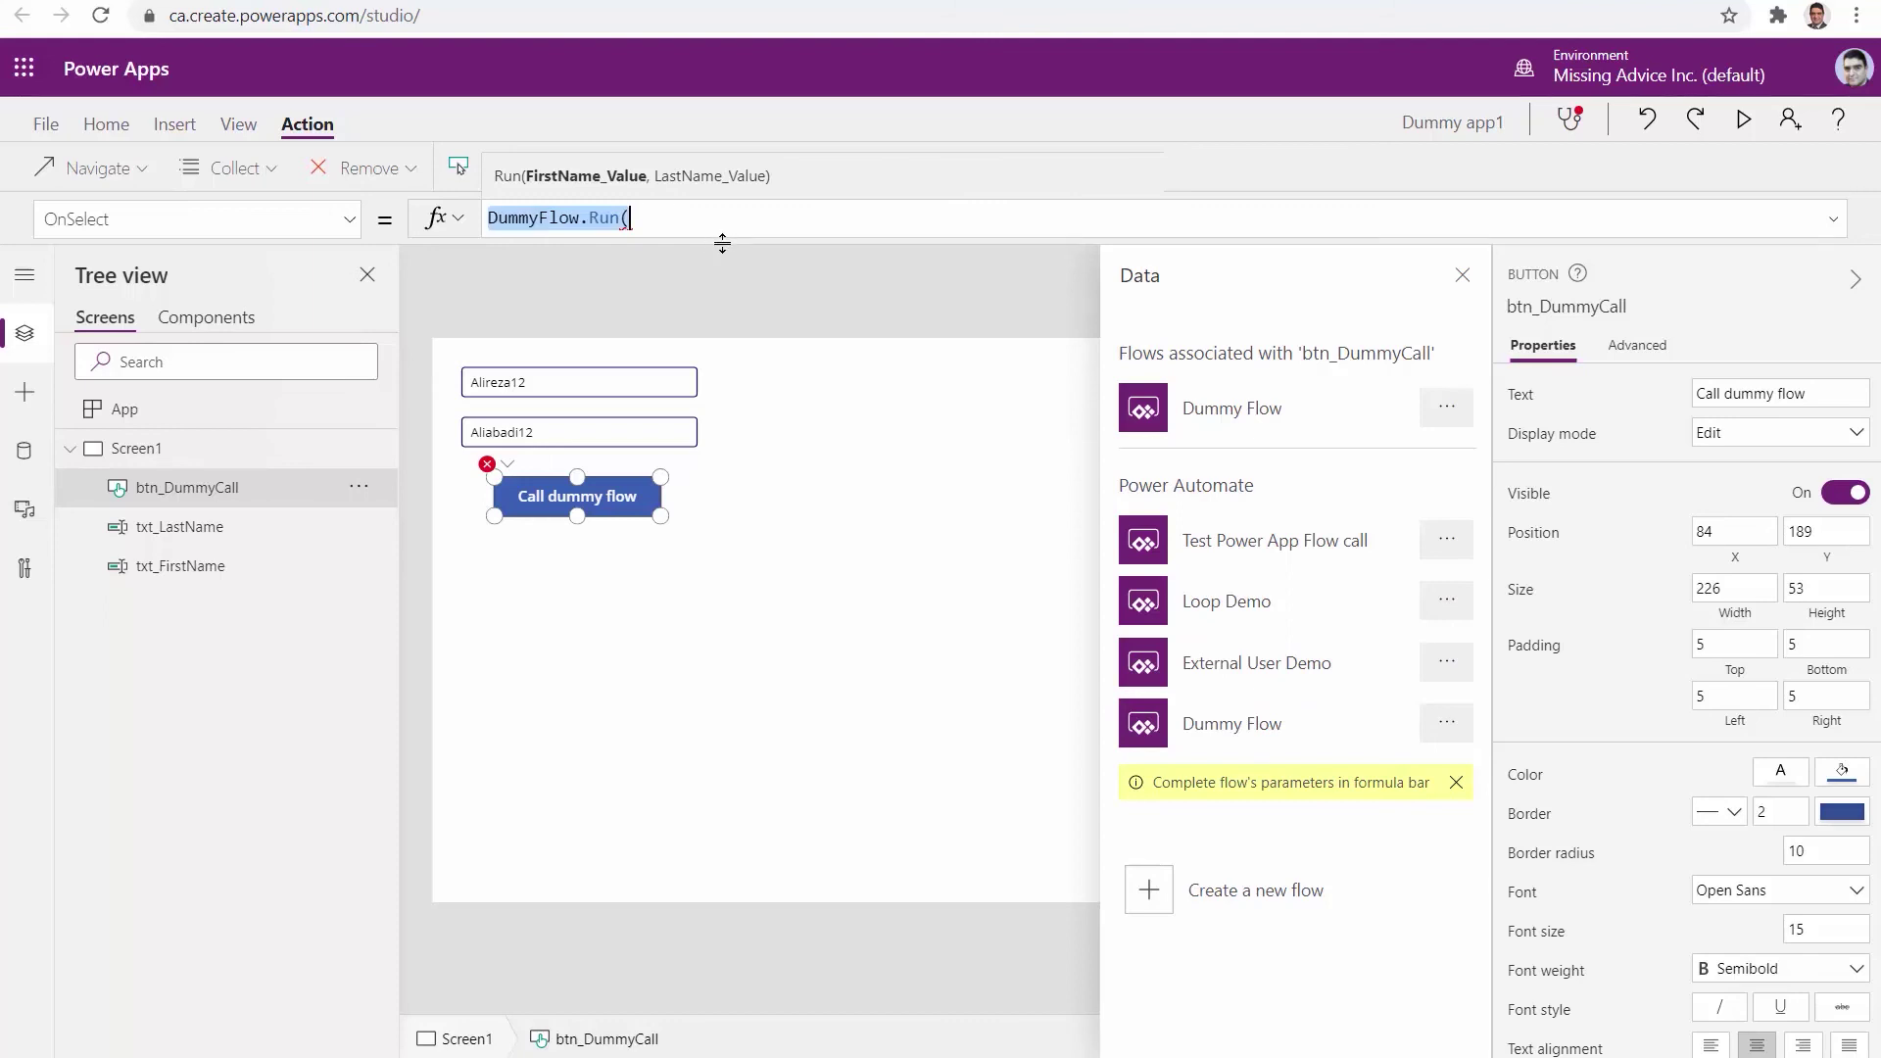
pyautogui.press('BackSpace')
pyautogui.write('DummyFlow.Run(txt_FirstName.Text, txt_LastName.Text)')
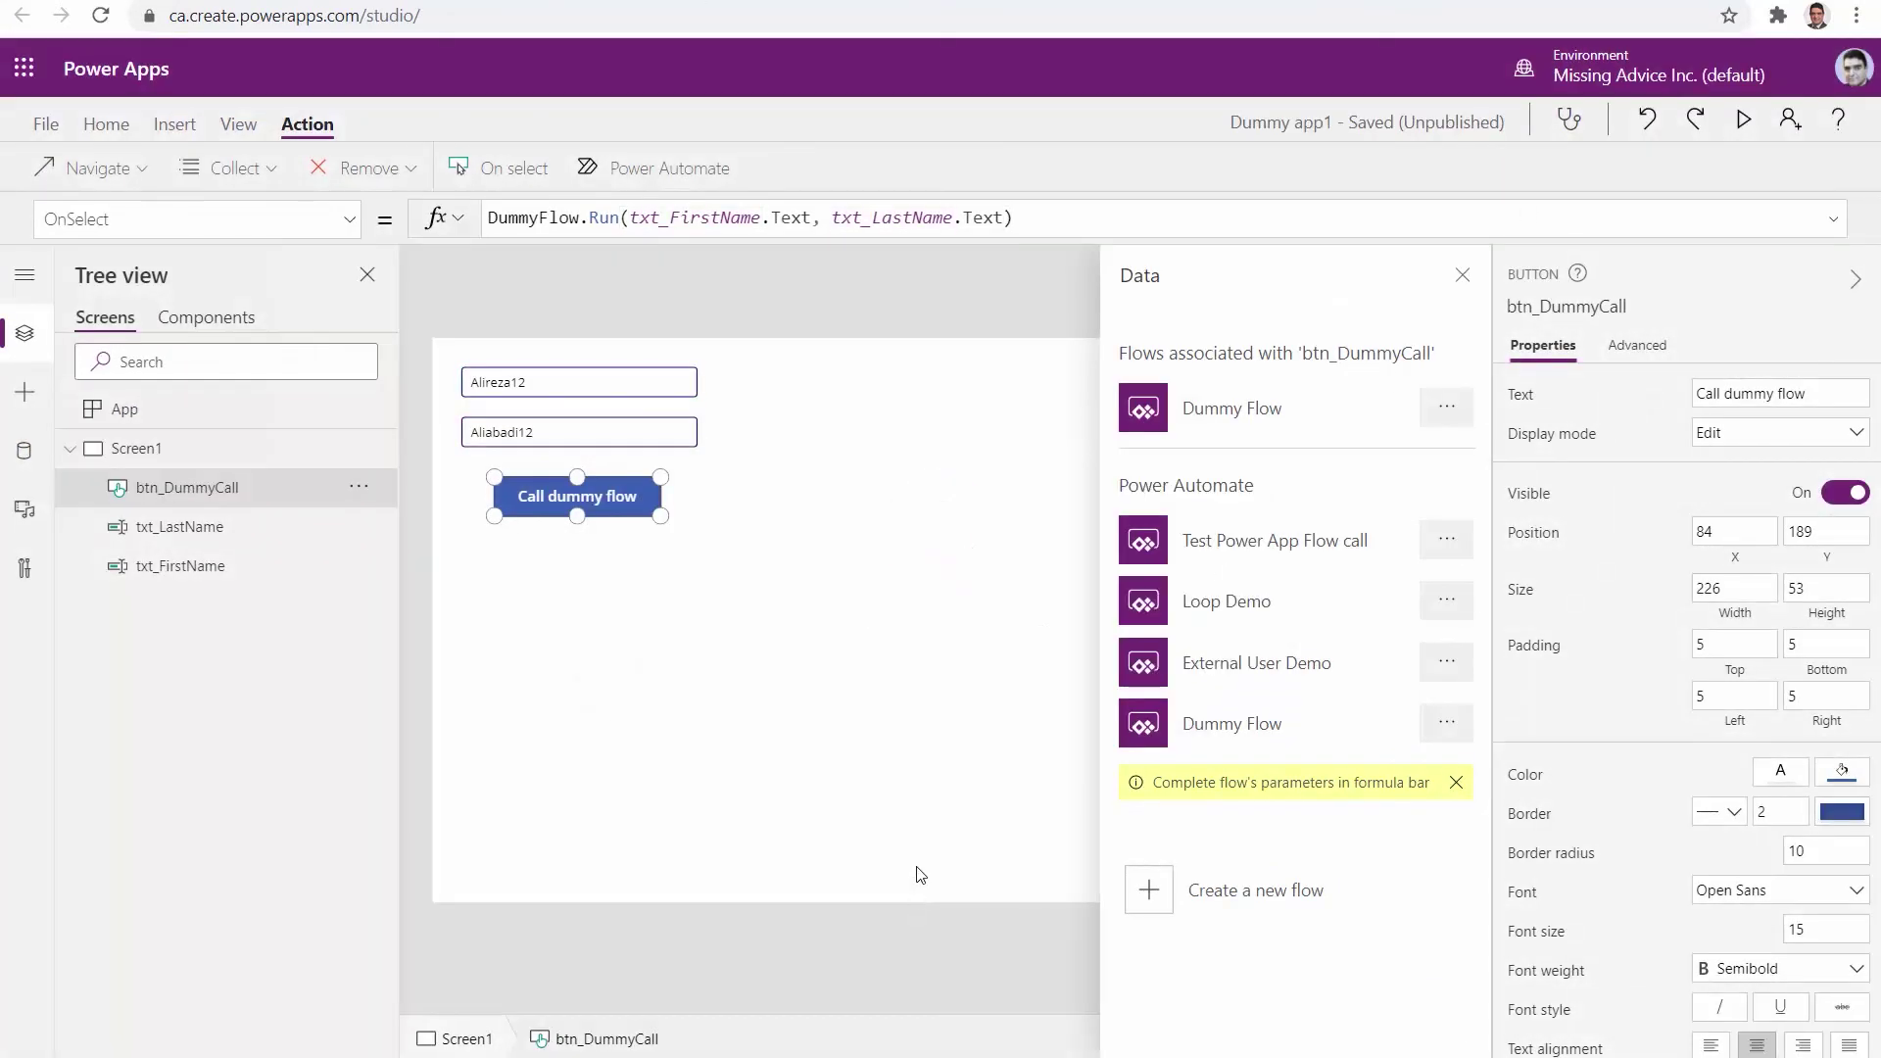
pyautogui.click(916, 873)
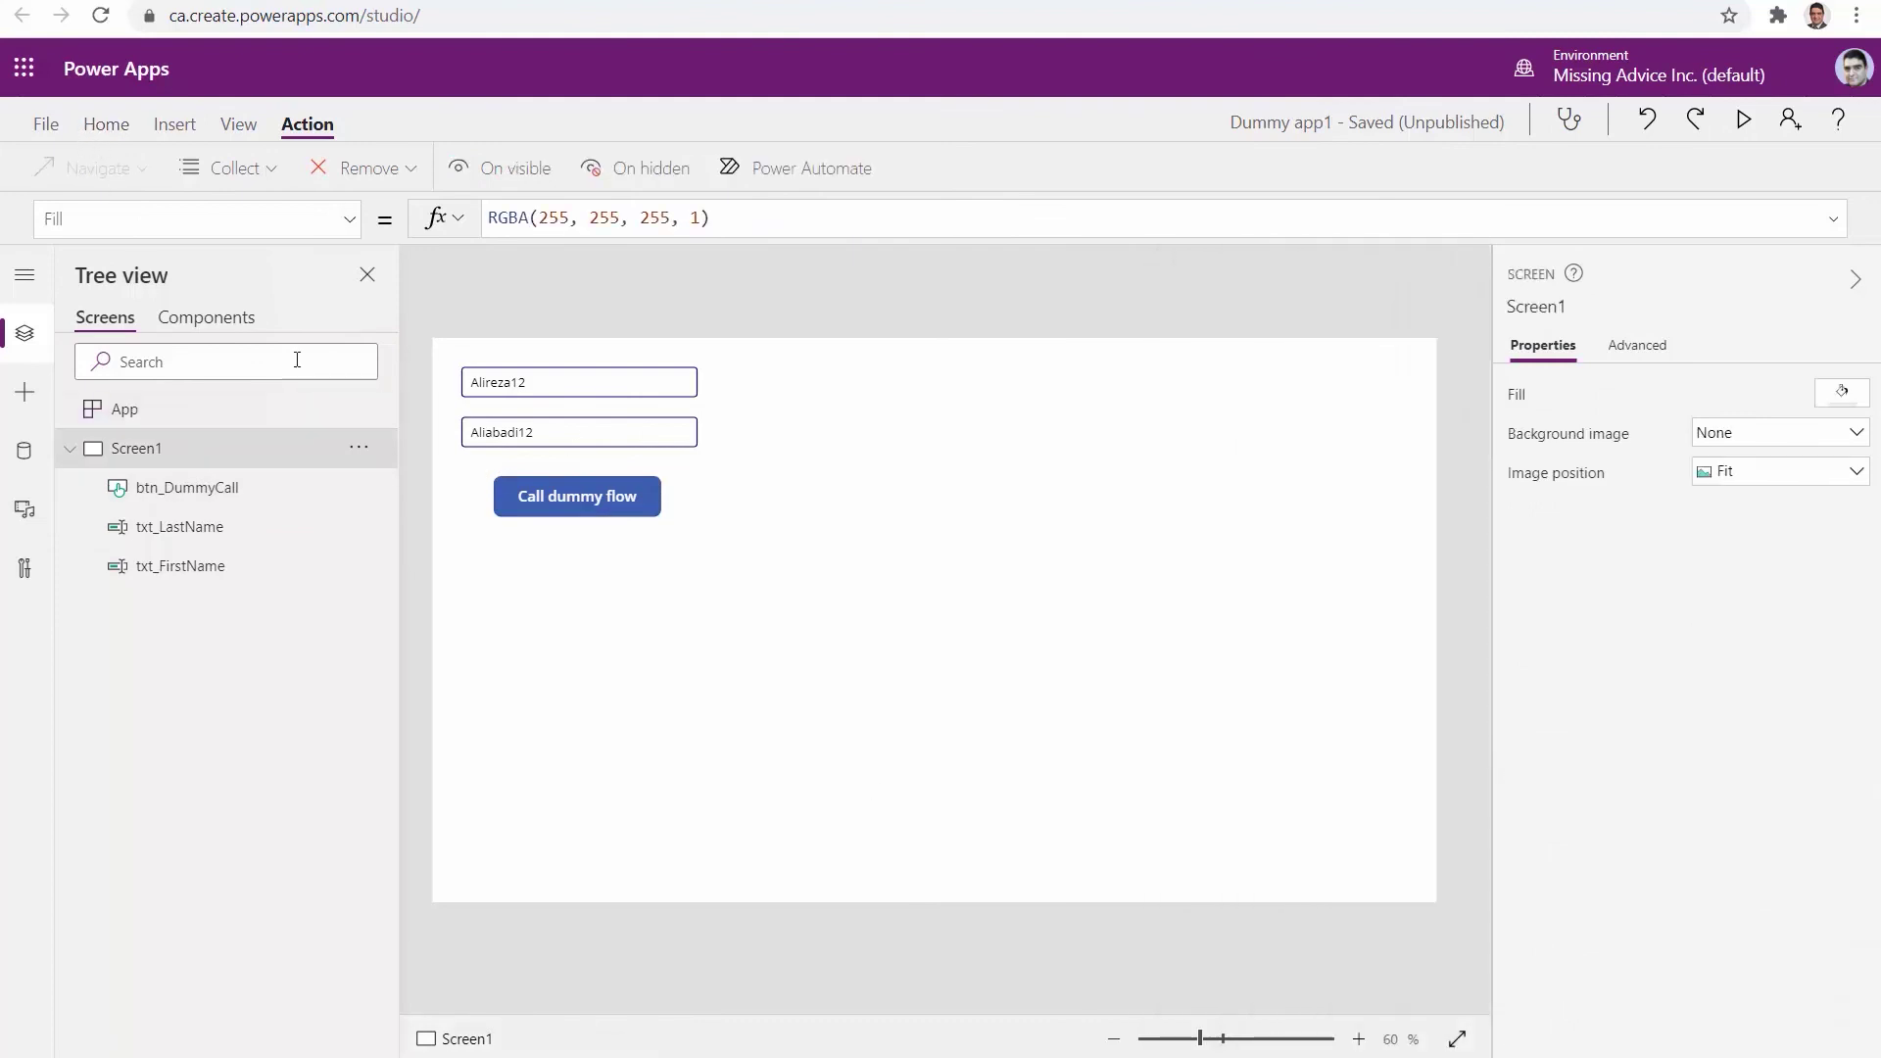
# Step: Preview the app, append 3 to both name fields, and call Dummy Flow
pyautogui.click(1746, 119)
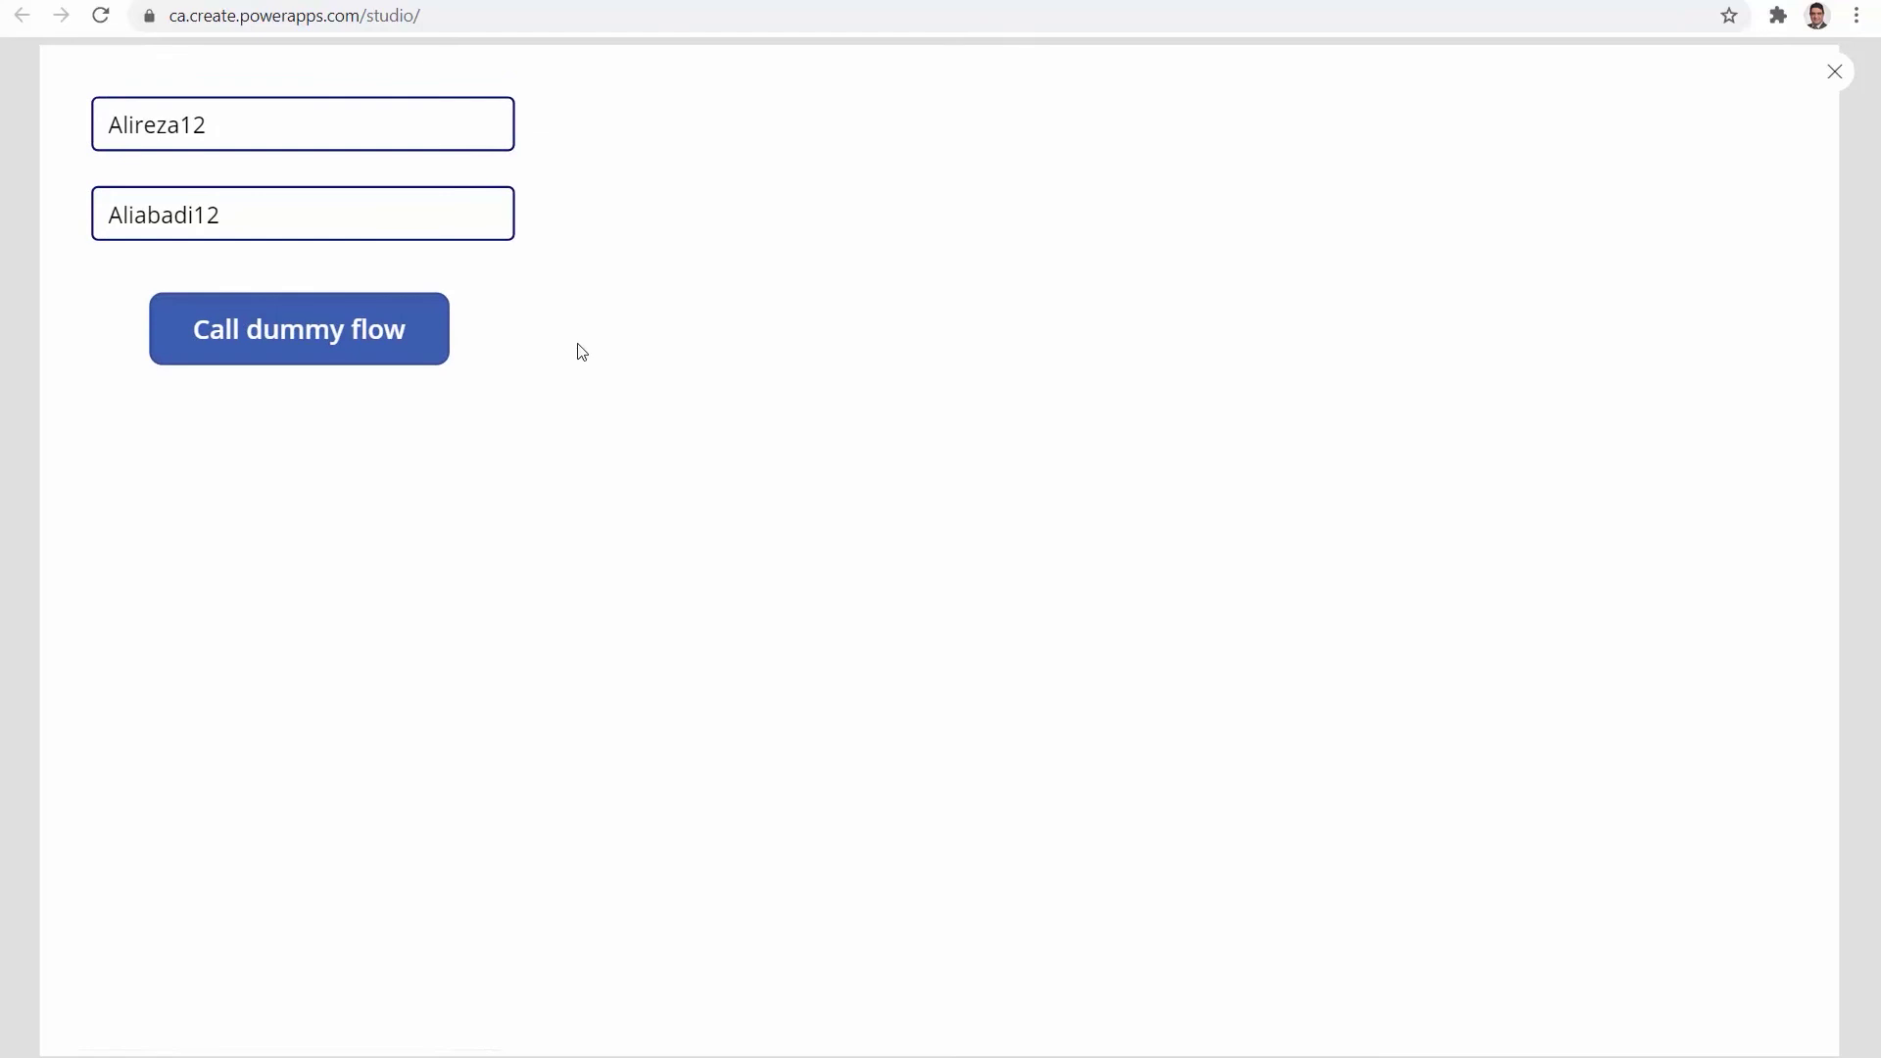
pyautogui.click(313, 124)
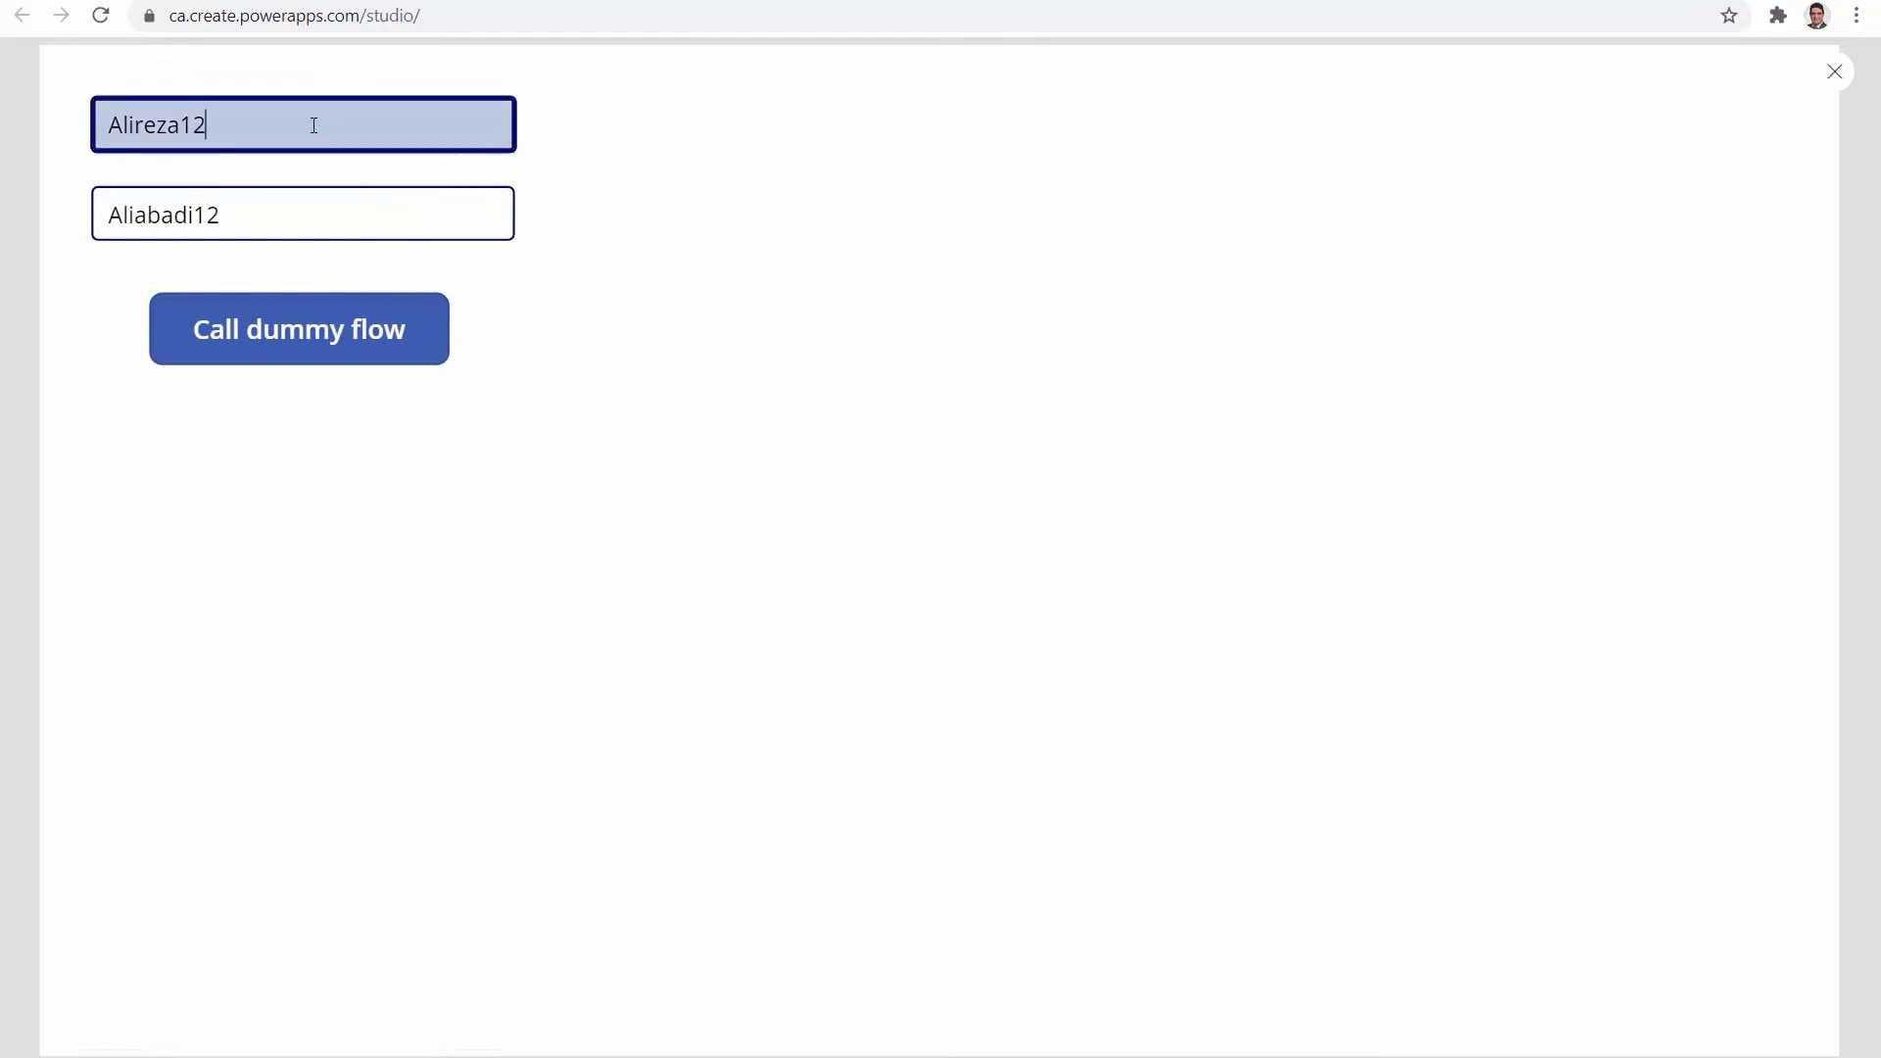
pyautogui.write('3')
pyautogui.click(264, 212)
pyautogui.write('3')
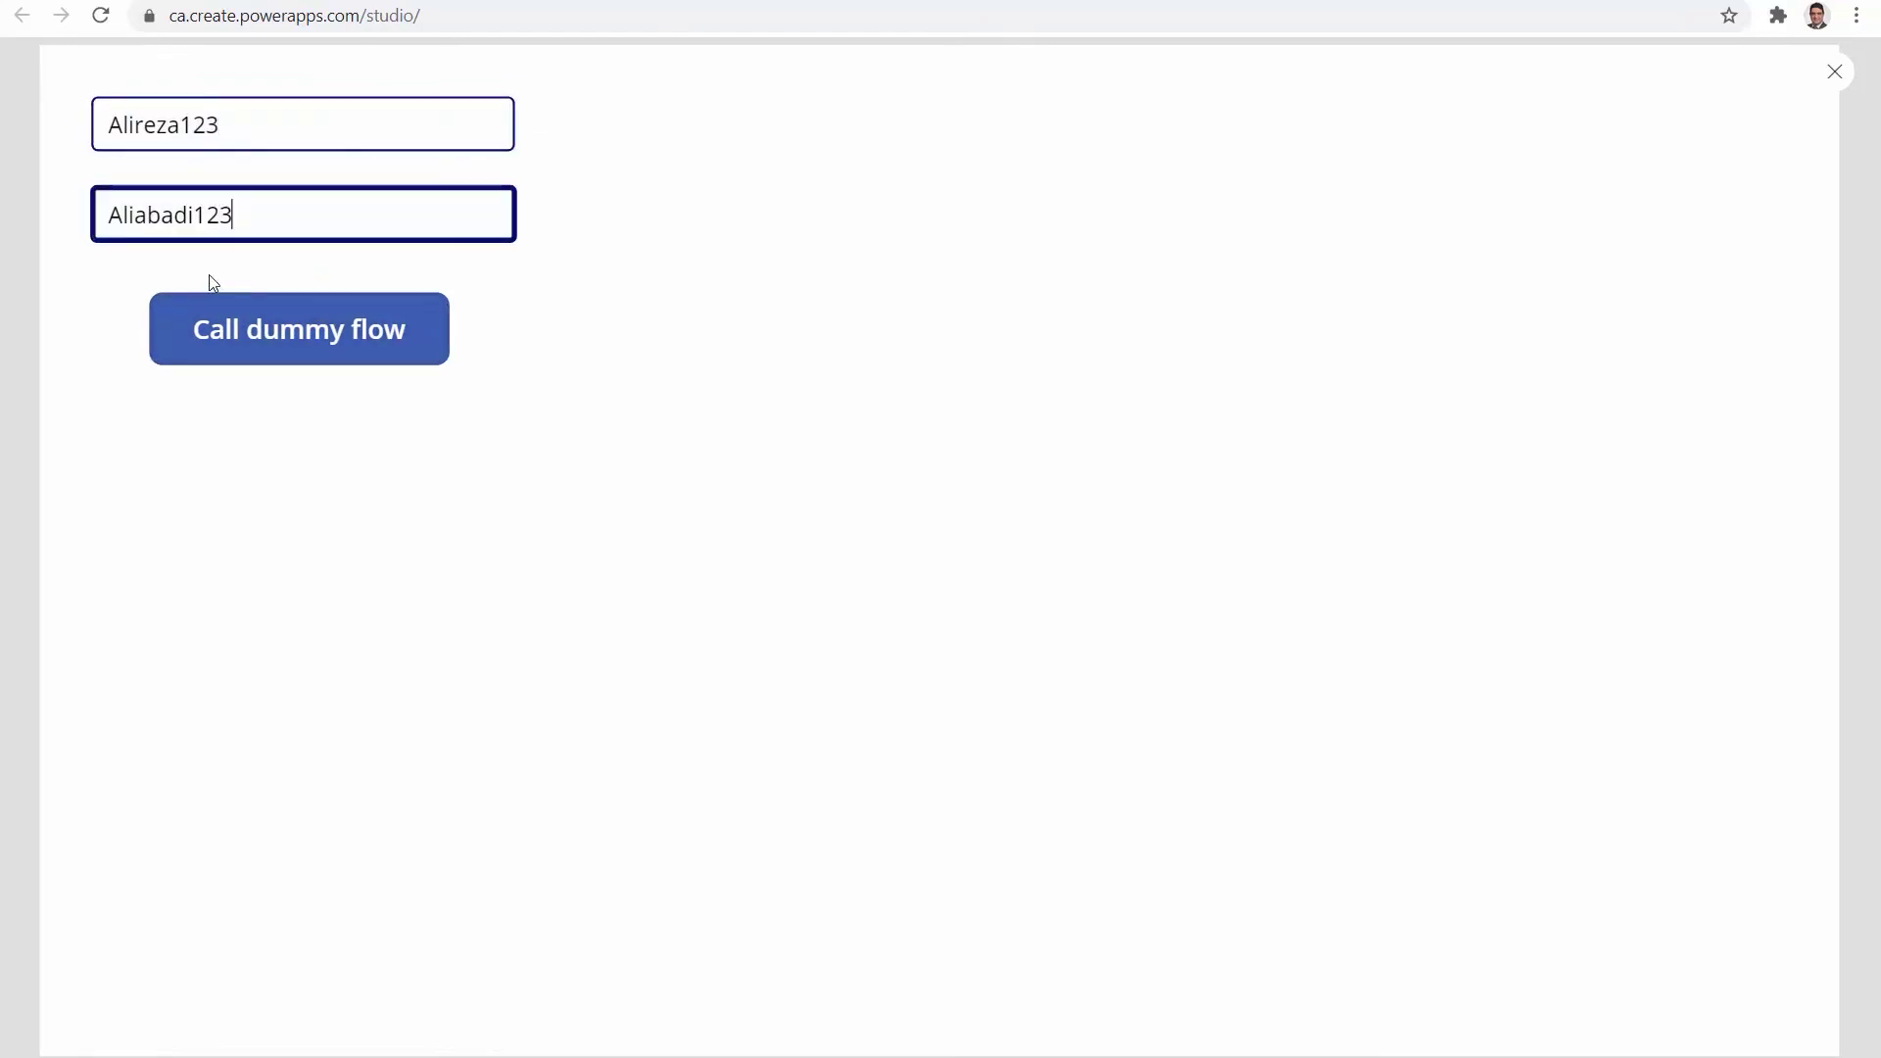
pyautogui.click(336, 339)
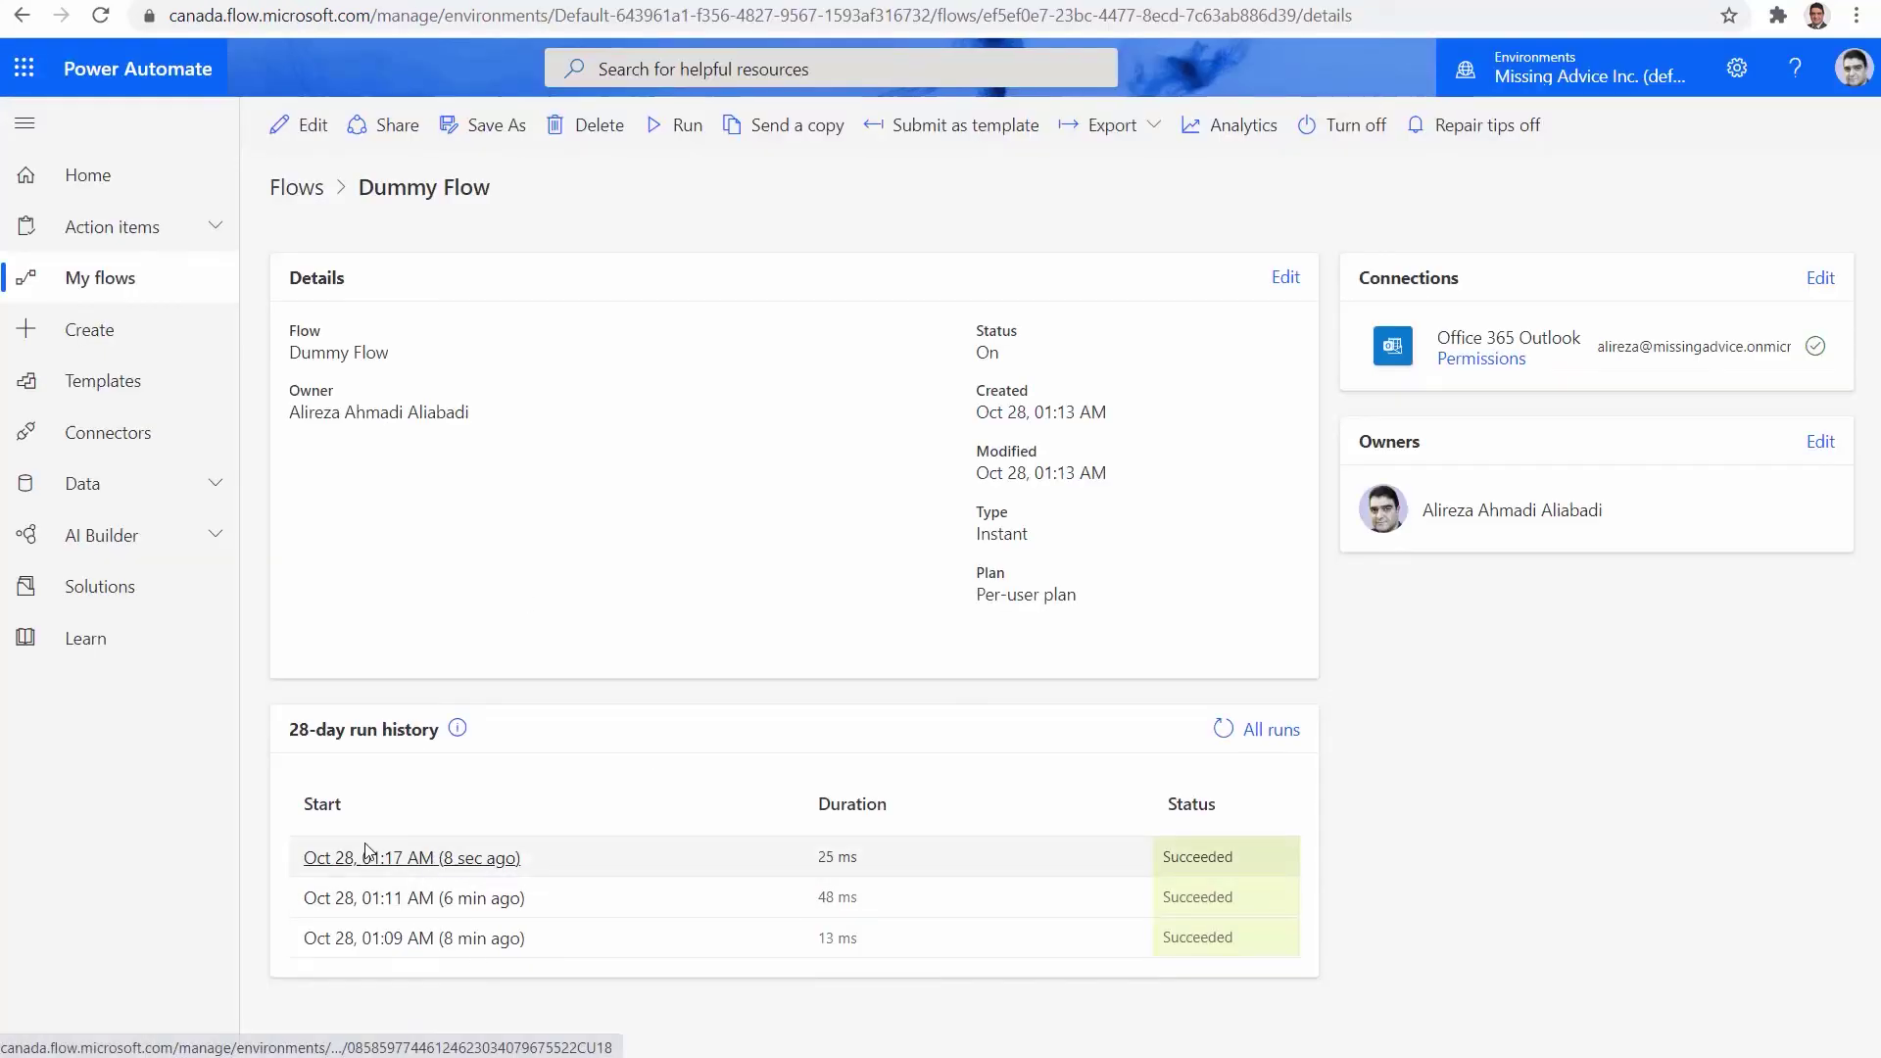
# Step: Verify the newest run's Send an email (V2) step succeeded, then head to Outlook
pyautogui.click(412, 858)
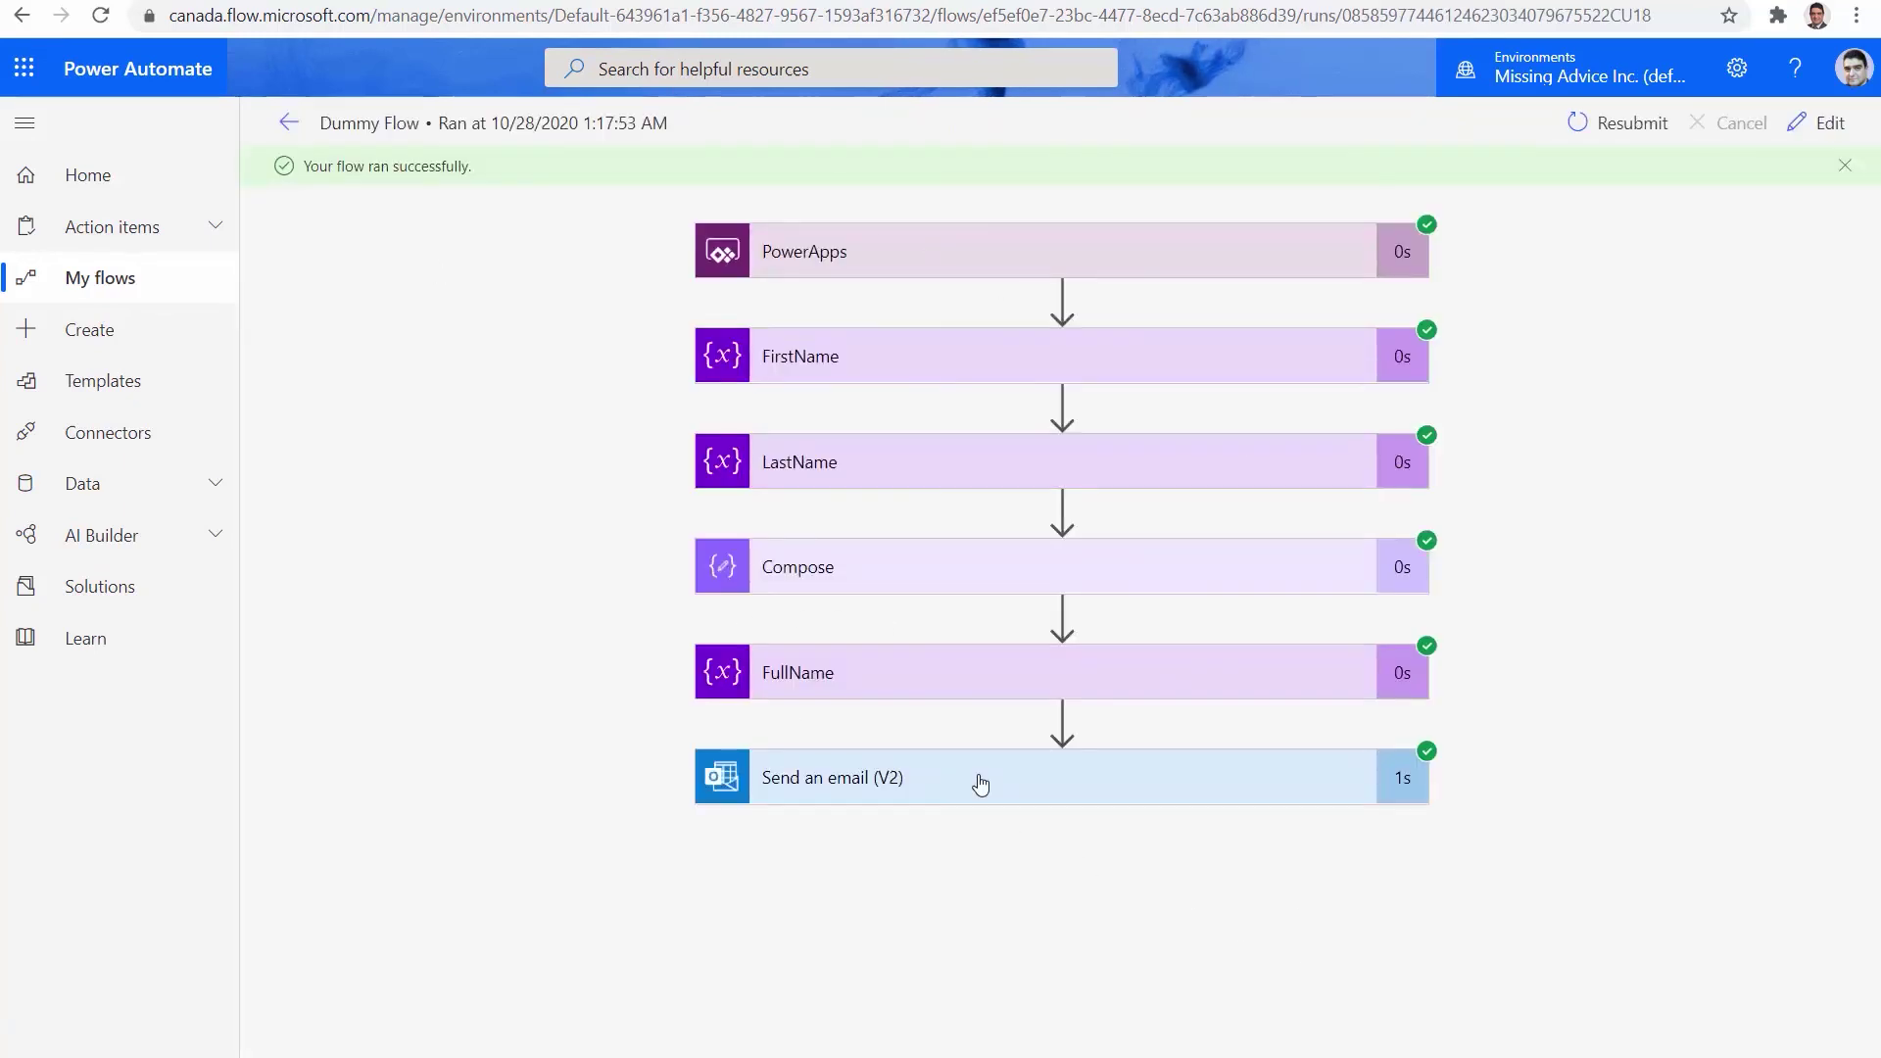
pyautogui.click(979, 777)
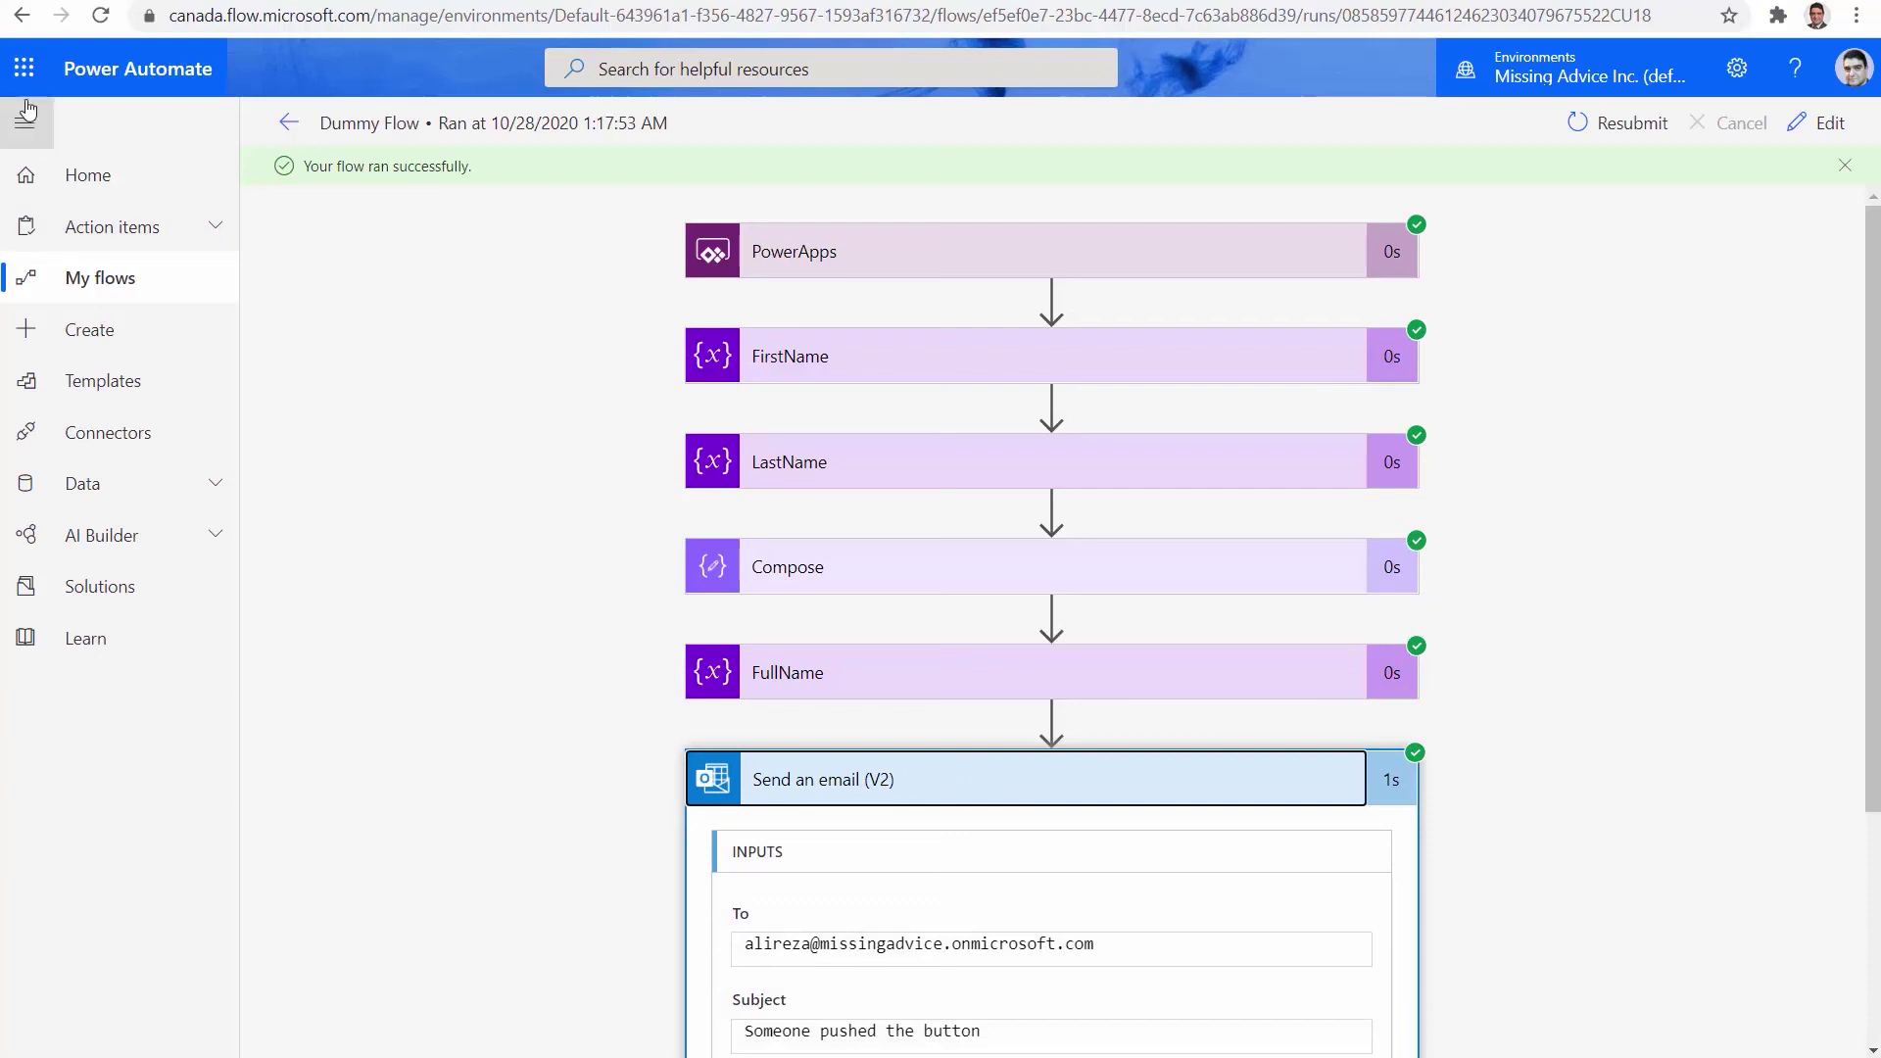
pyautogui.click(27, 70)
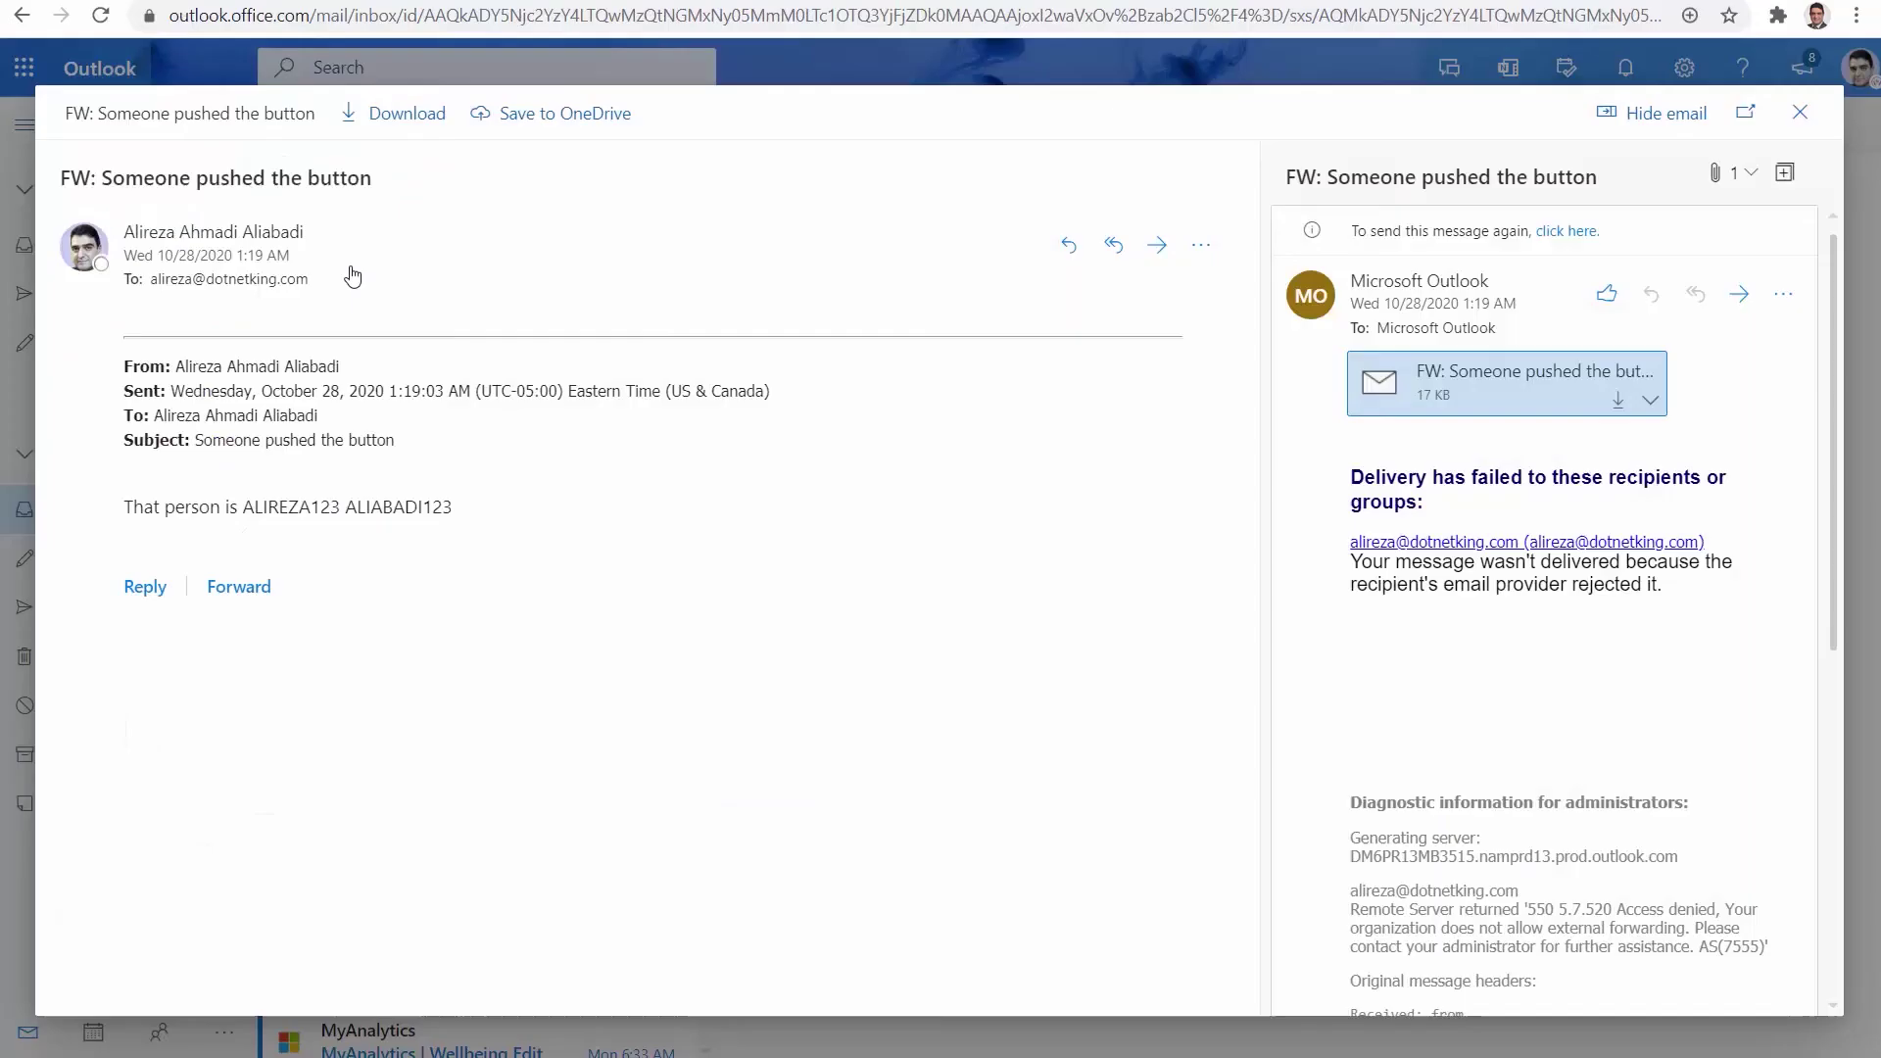